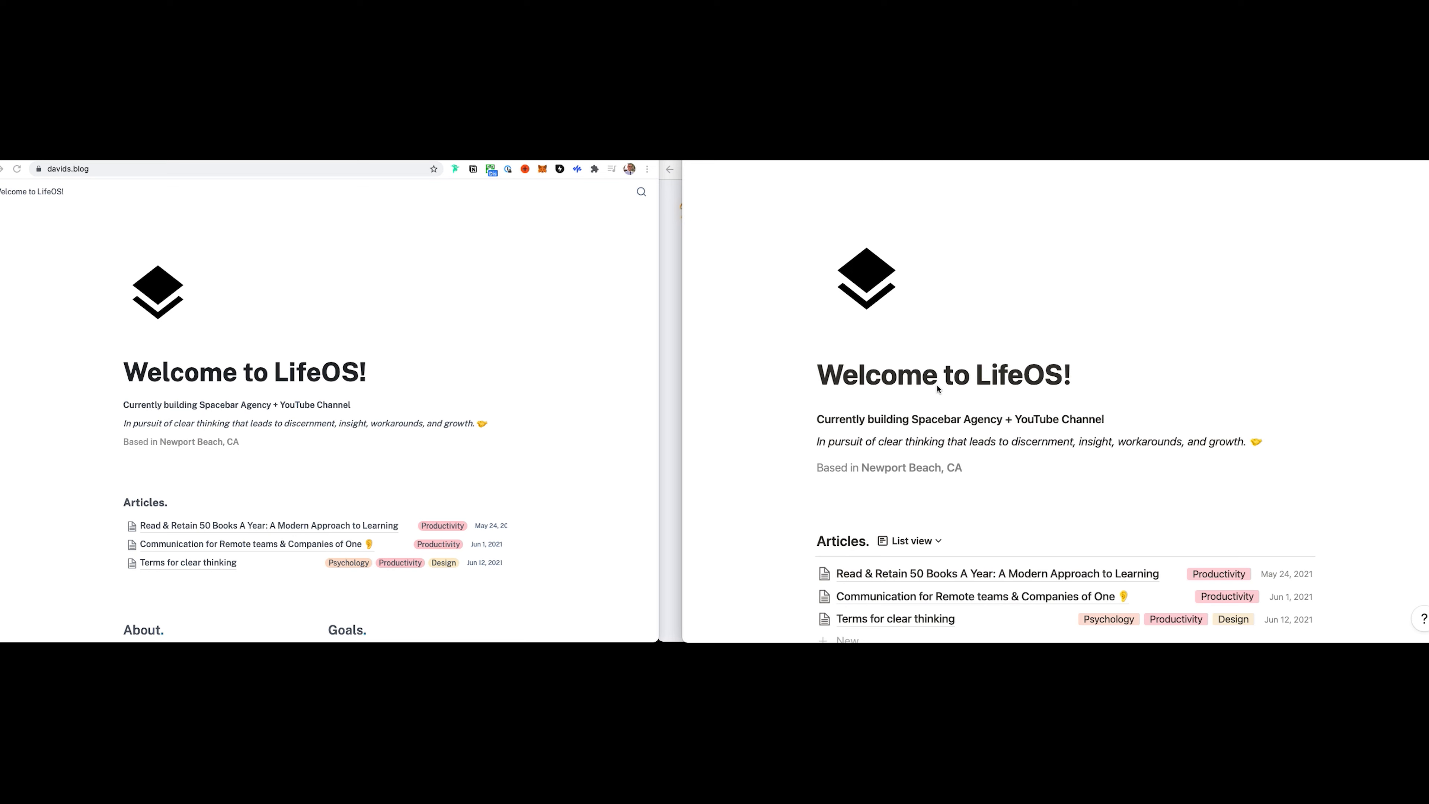
- Compare the published davids.blog homepage with its Notion source page, from the intro through the articles and page sections
left_click(429, 284)
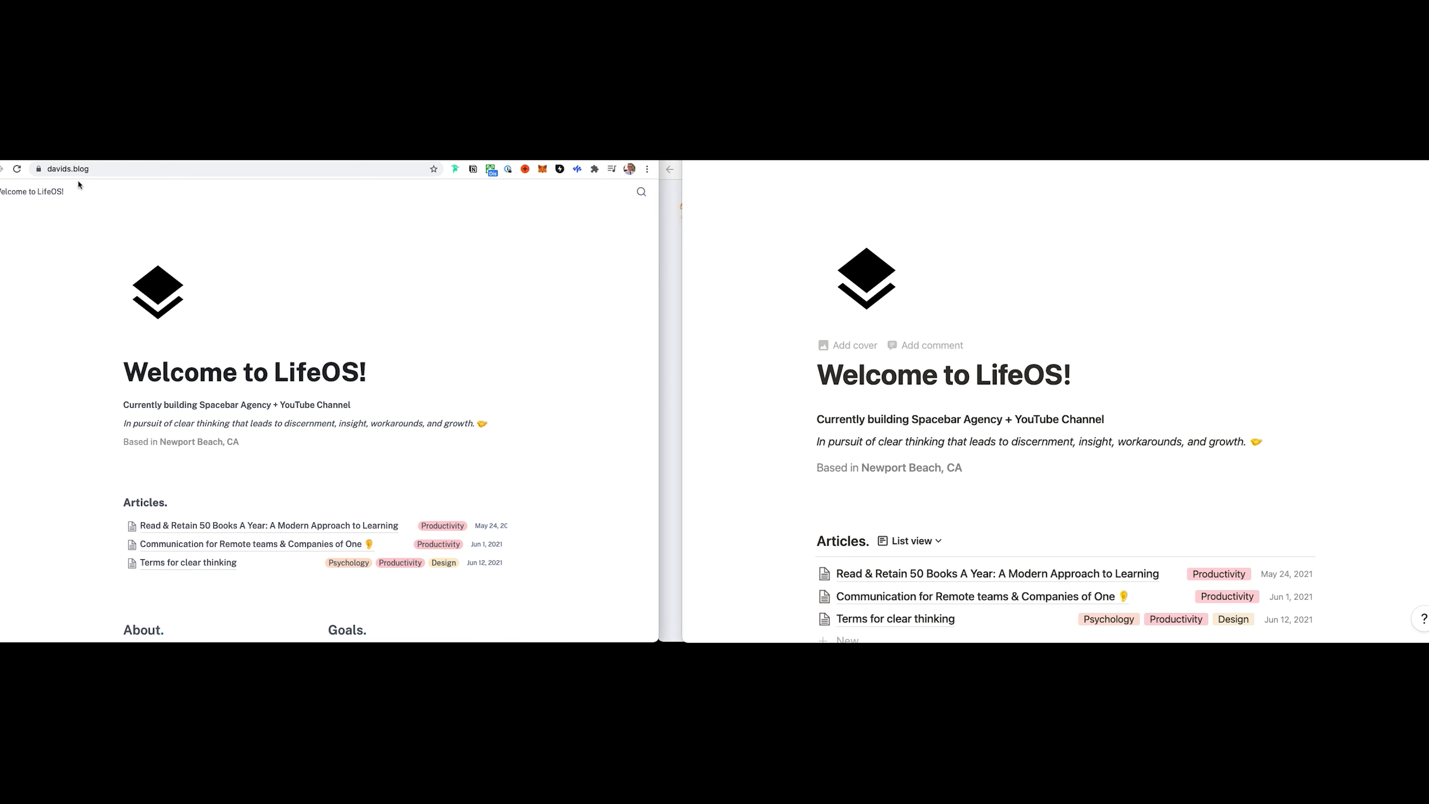
scroll(217, 296, "down", 3)
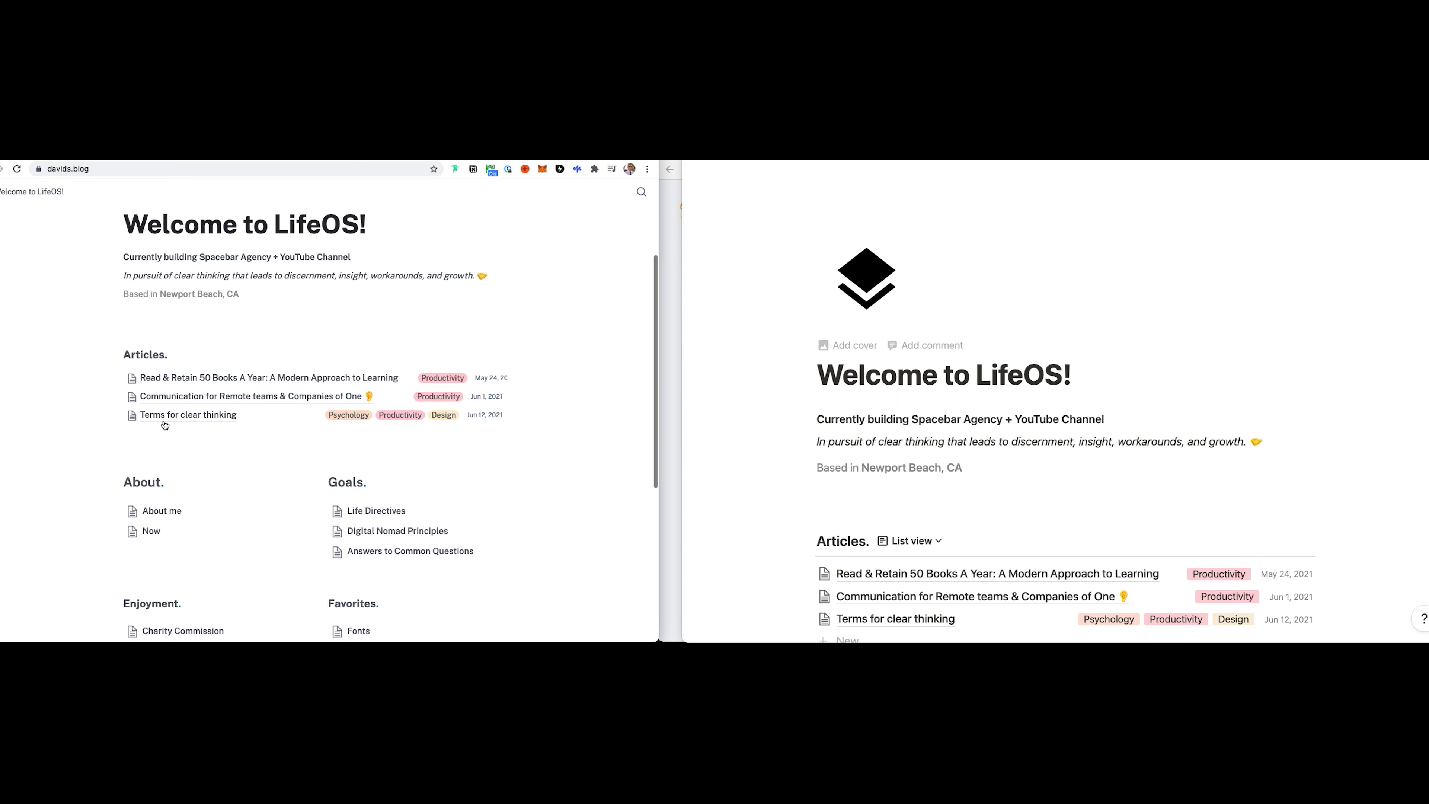
scroll(406, 508, "down", 3)
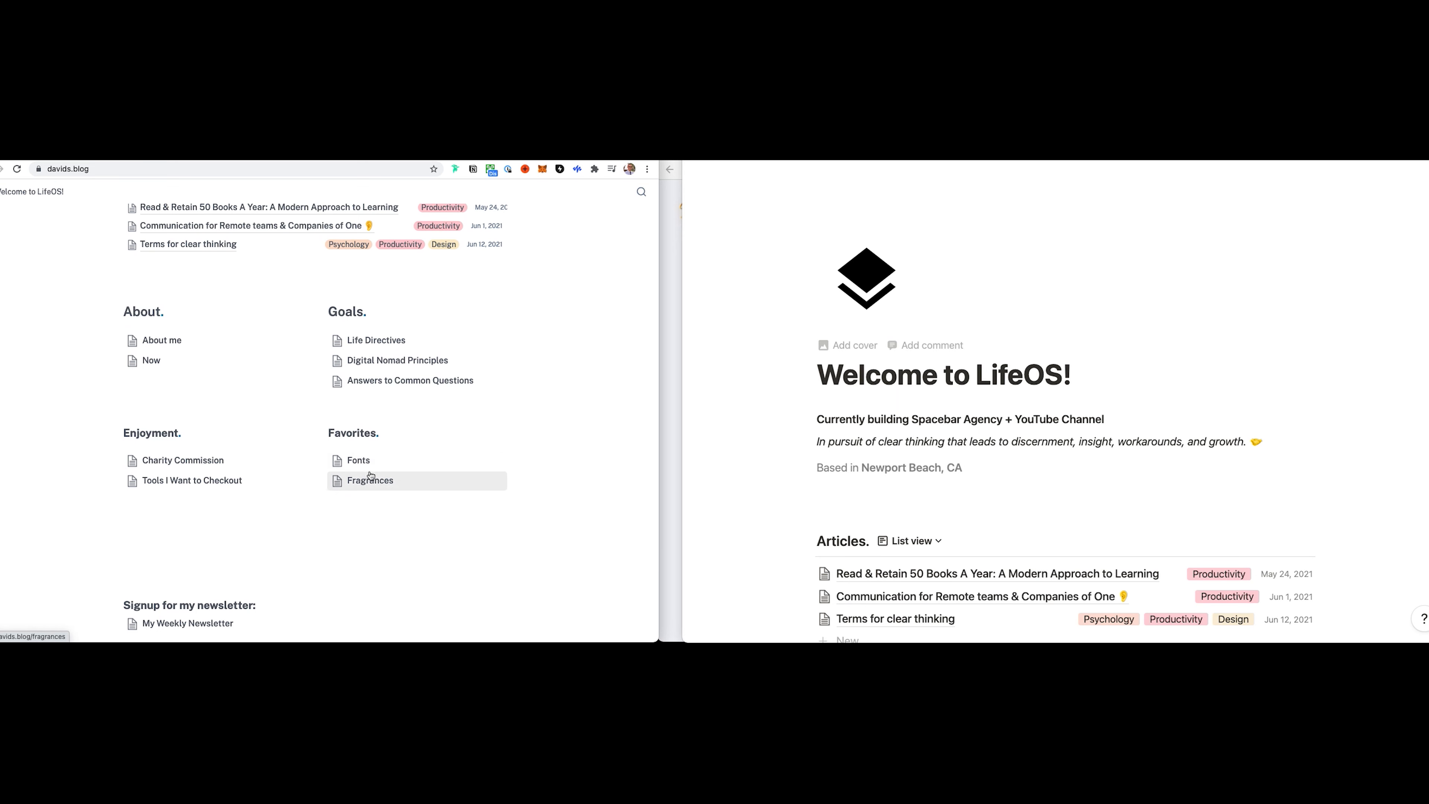
scroll(195, 366, "up", 2)
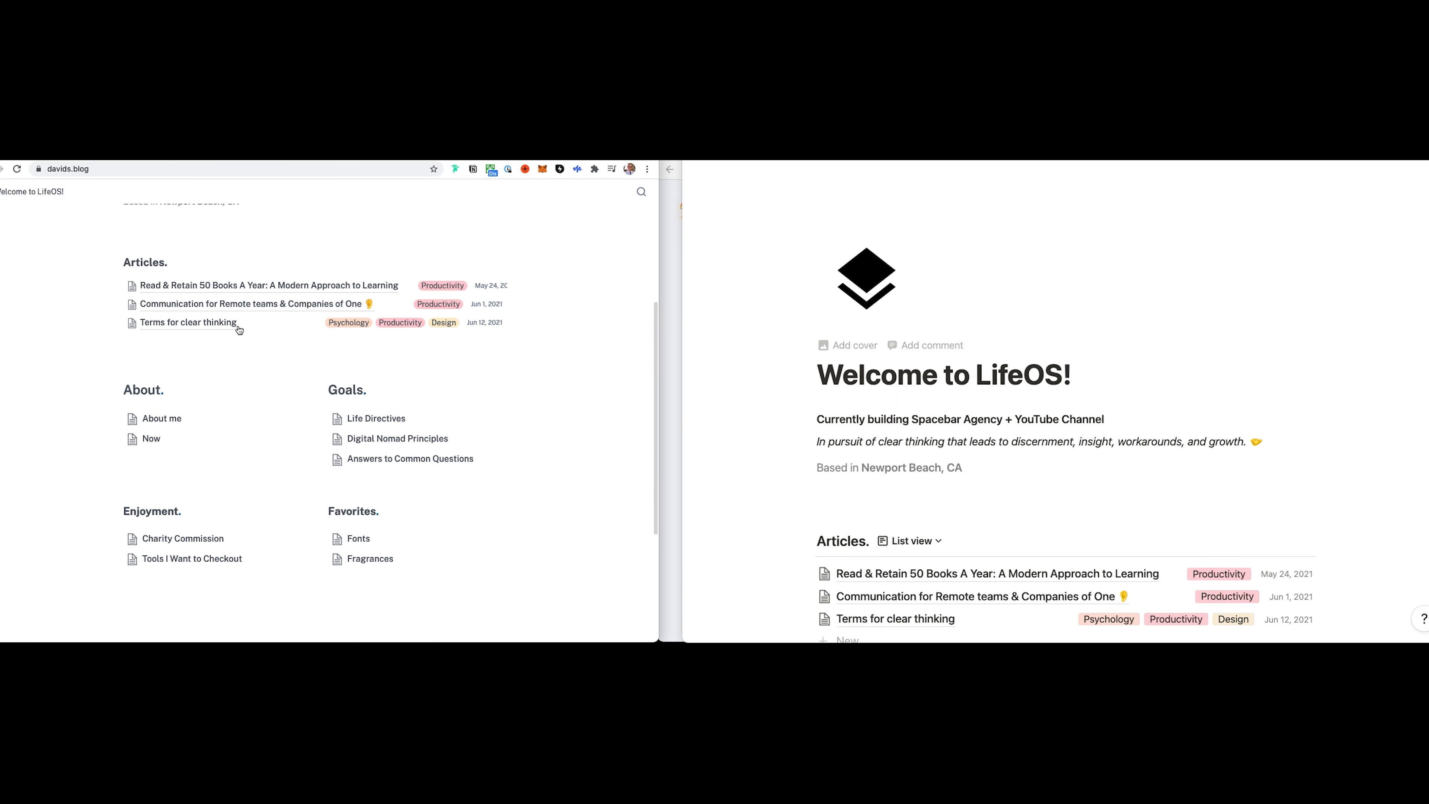
scroll(203, 313, "up", 1)
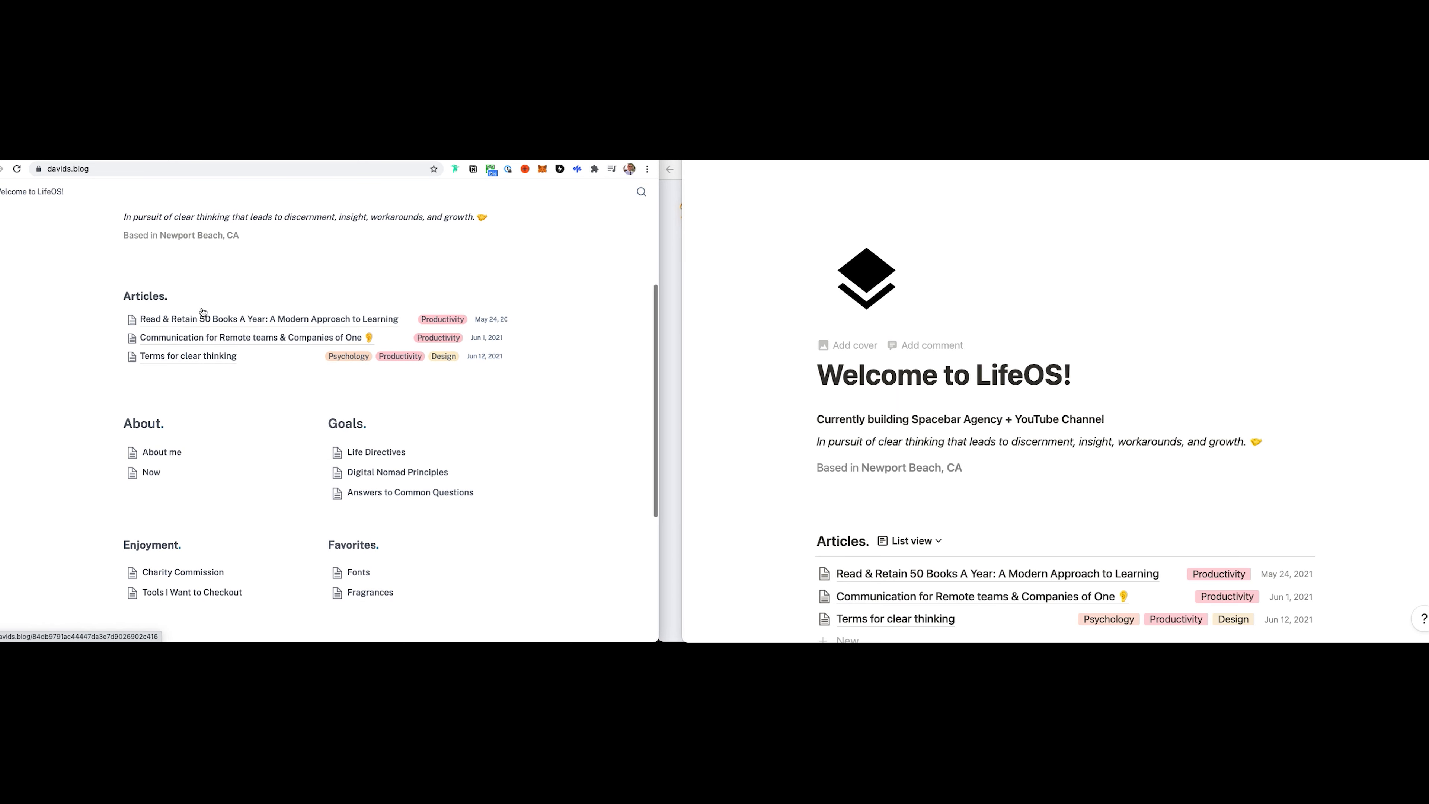
scroll(1047, 262, "down", 3)
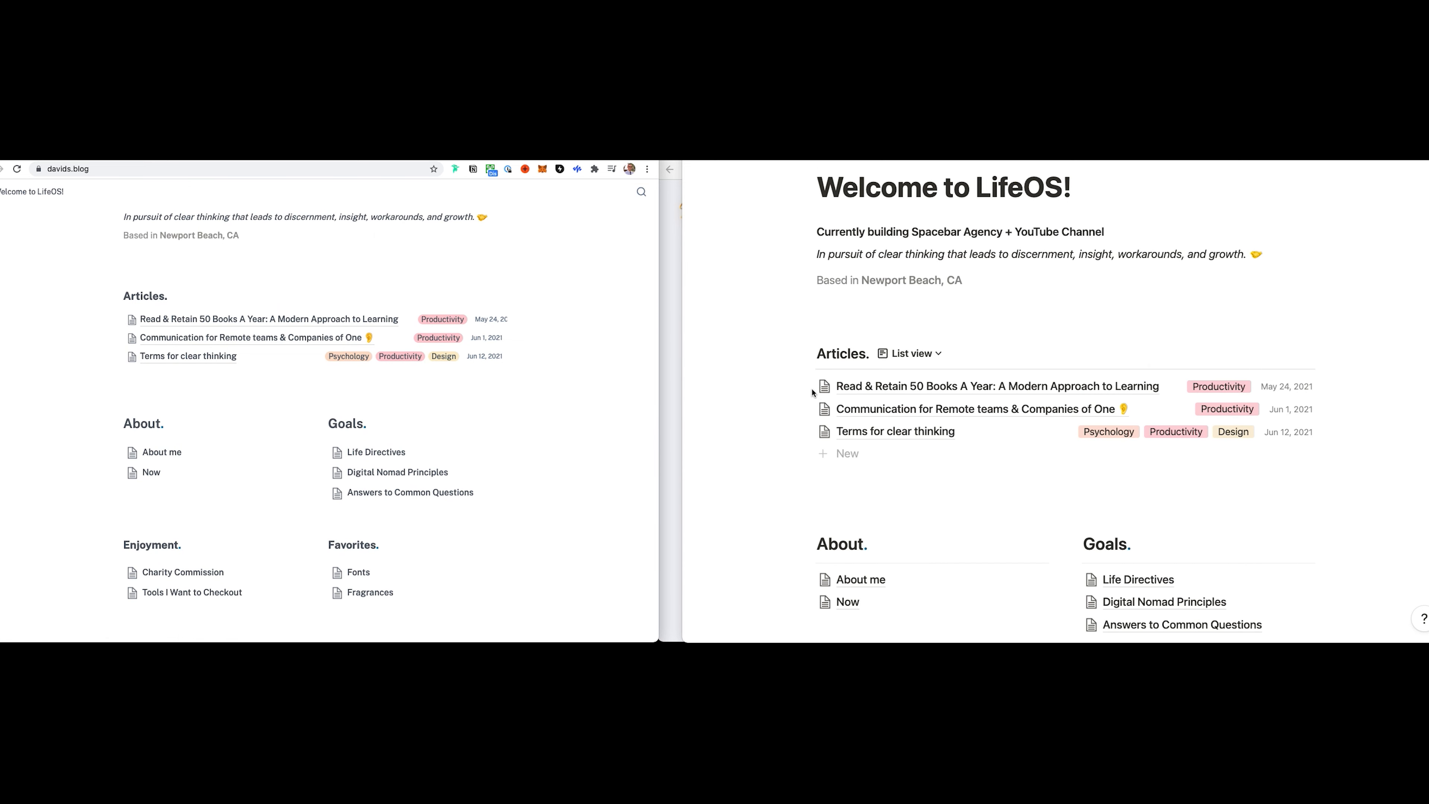
scroll(245, 473, "down", 4)
scroll(214, 278, "up", 5)
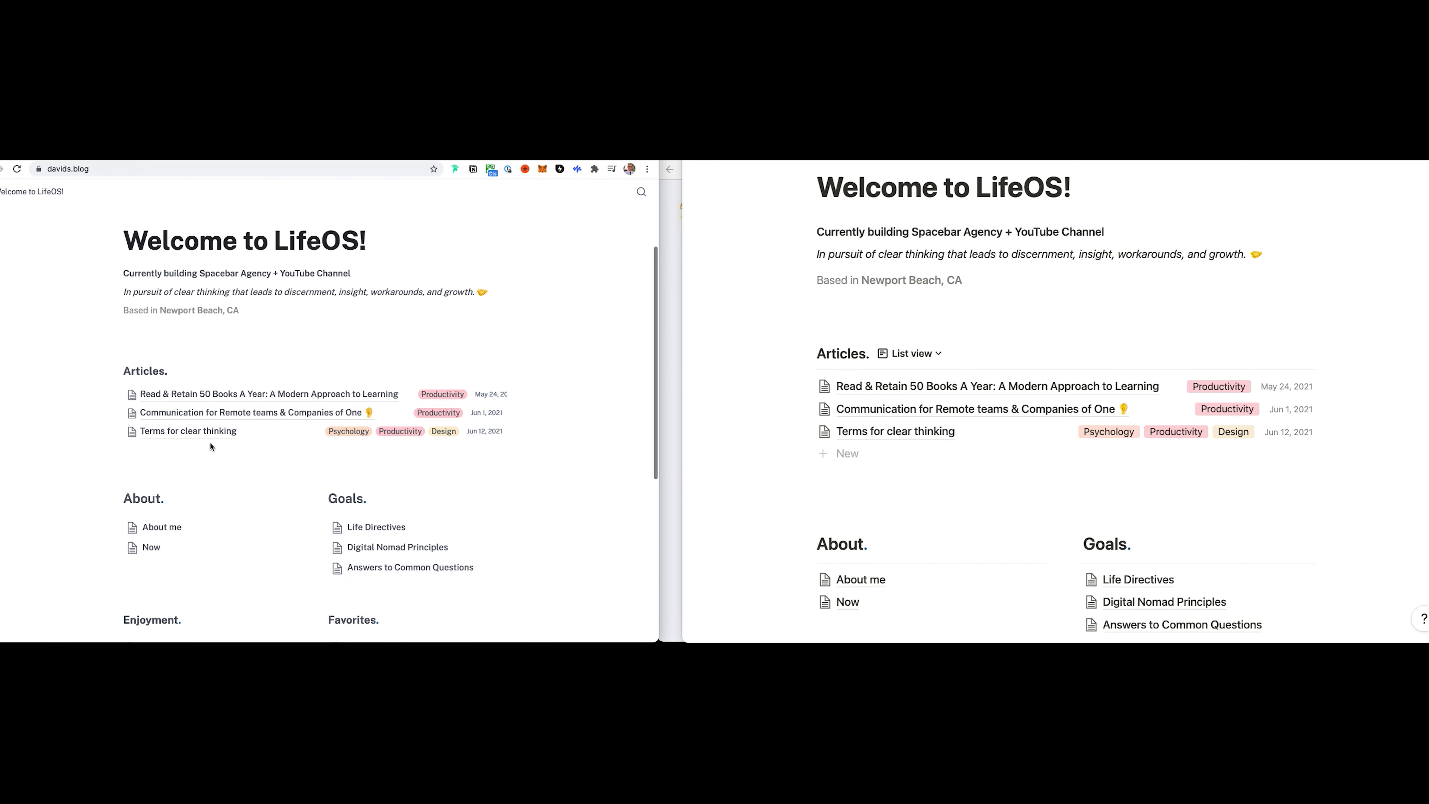
scroll(198, 361, "up", 3)
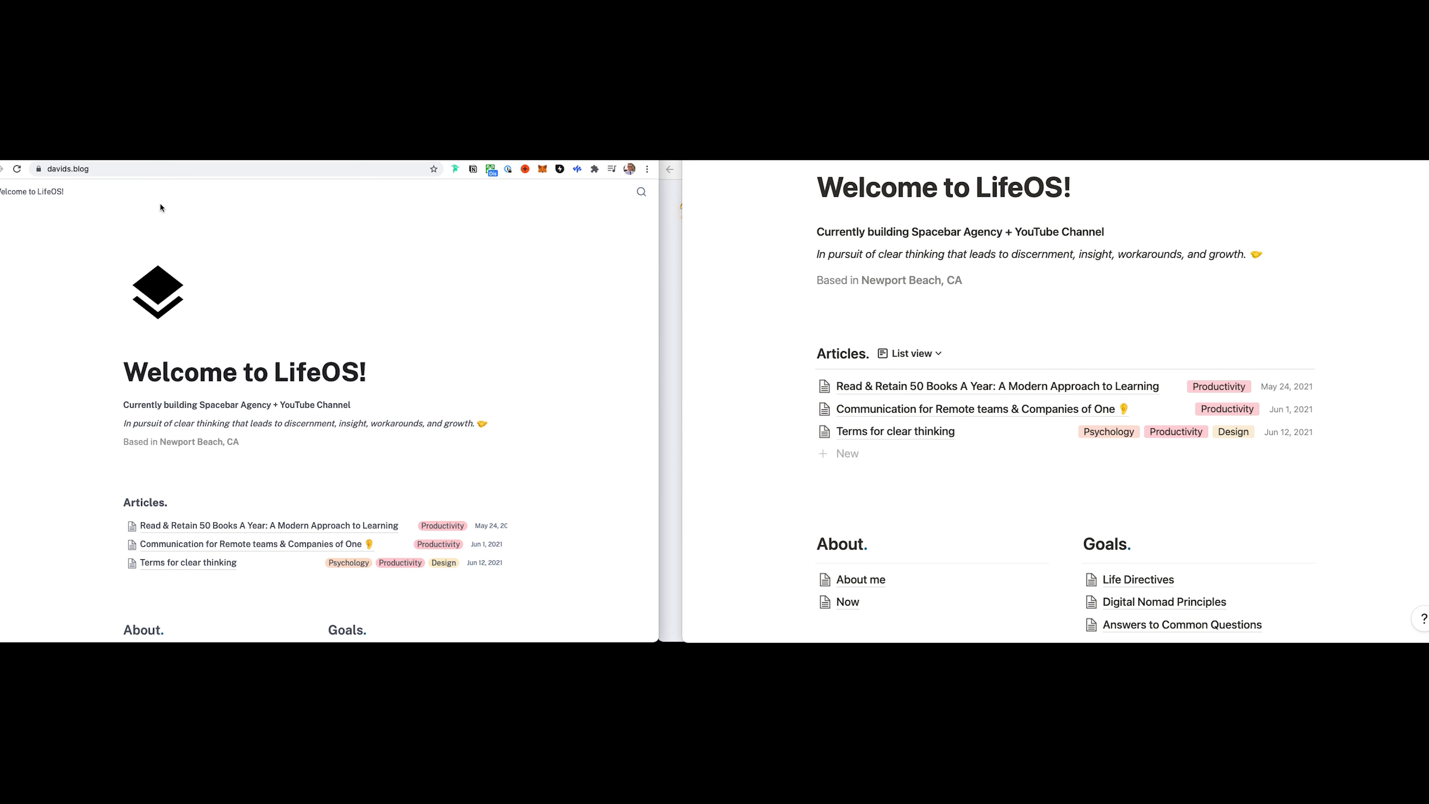
- Add the line "Hello! :)" below the italic tagline on the Notion page and reload the published site
left_click(838, 256)
left_click(1282, 254)
key("Return")
type("Hello! :)")
left_click(893, 298)
left_click(378, 344)
key("super+r")
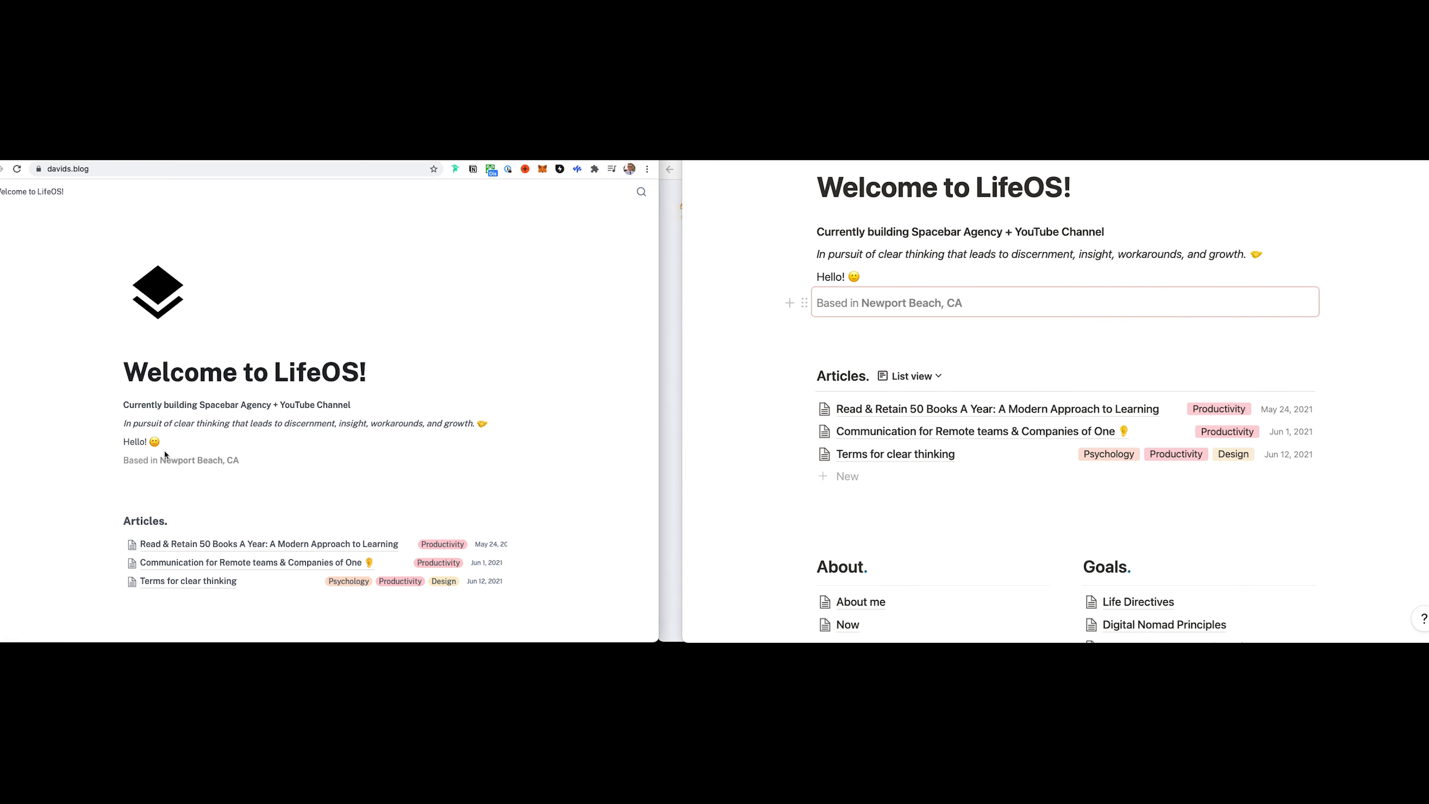
- Delete the "Hello! :)" line from below the tagline on the Notion page
left_click_drag(876, 277, 823, 275)
key("BackSpace")
key("BackSpace")
key("BackSpace")
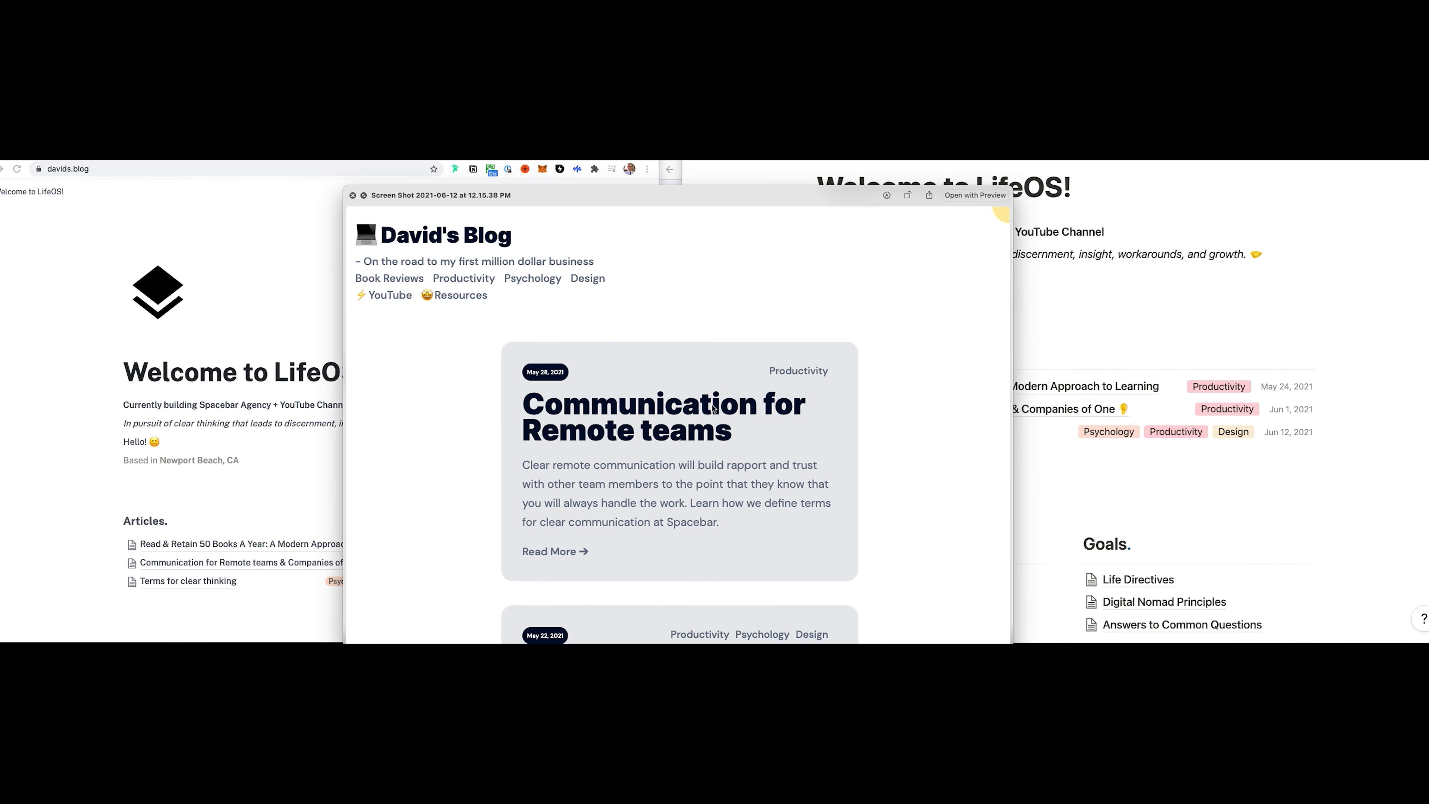
- Close the screenshot preview and read through the "Read & Retain 50 Books A Year" article, down to its author section
key("space")
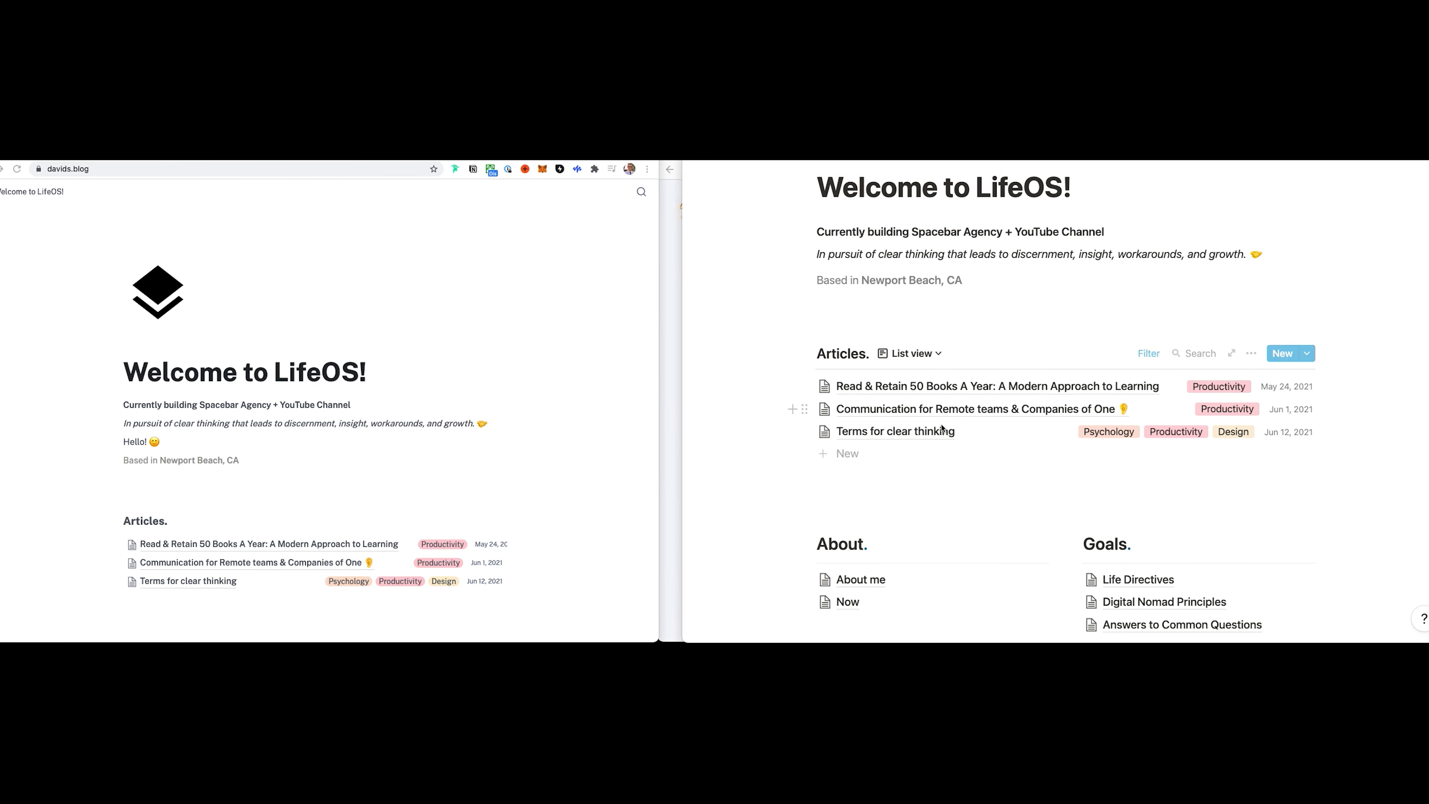
left_click(876, 391)
scroll(1023, 384, "down", 10)
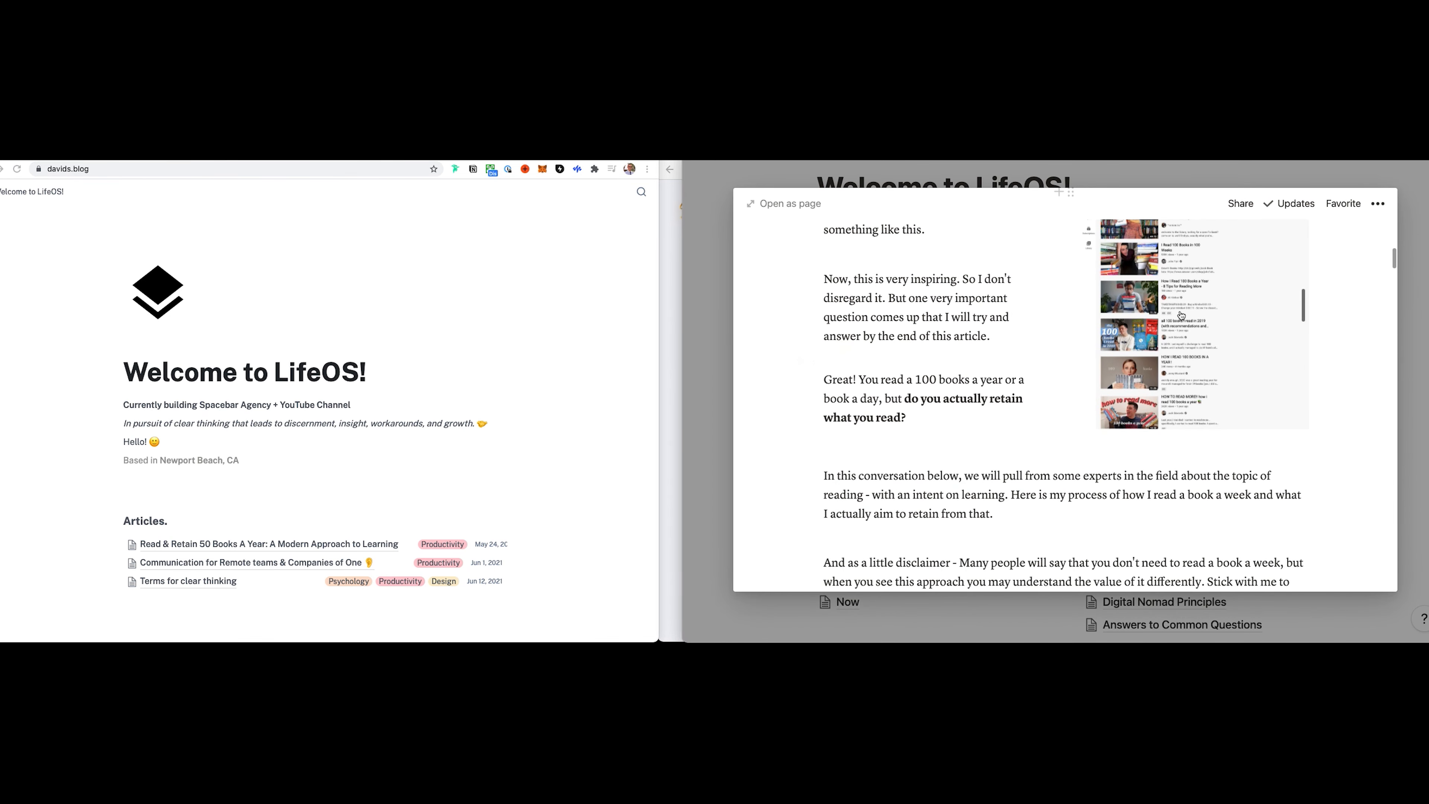
scroll(979, 405, "down", 10)
scroll(987, 411, "down", 1)
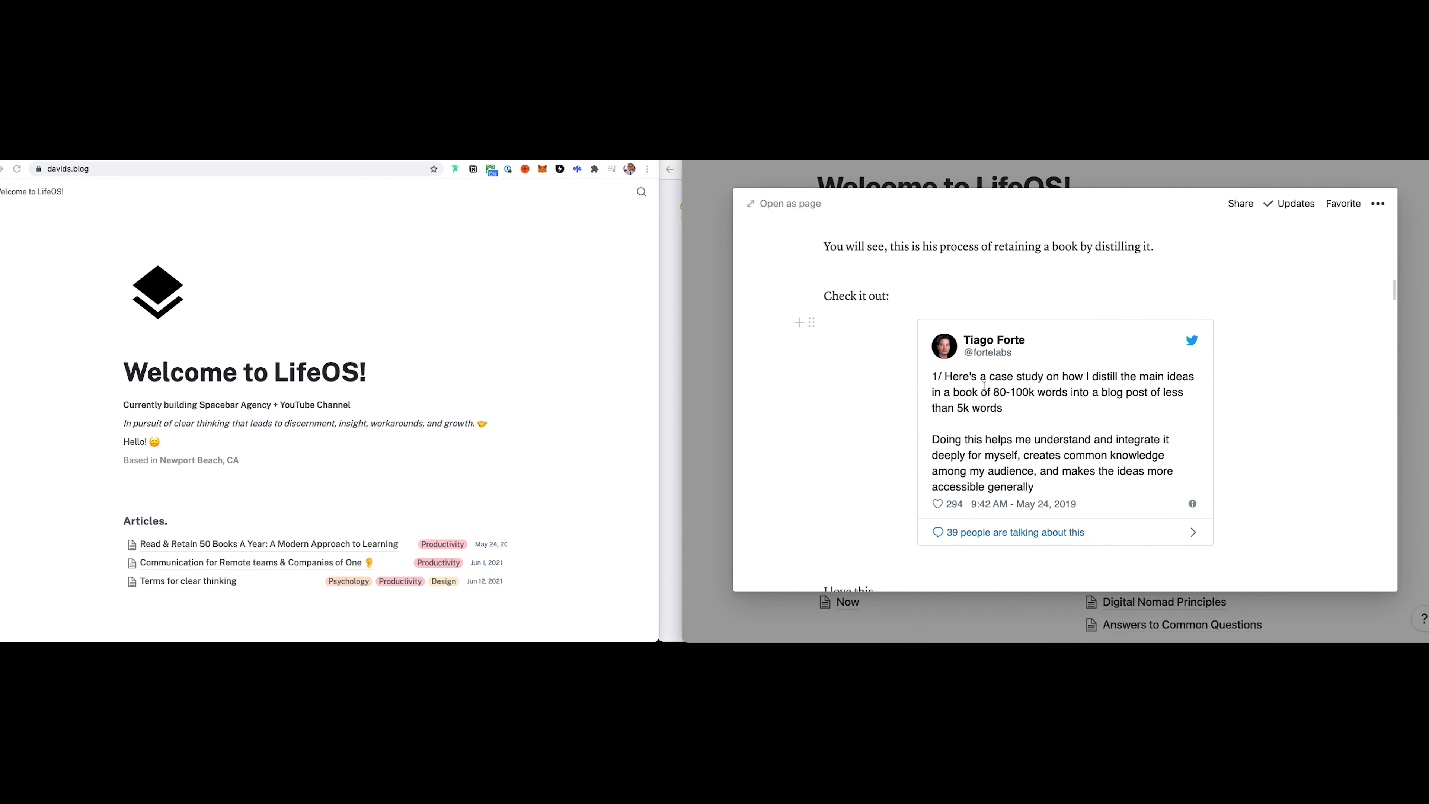
left_click_drag(1060, 452, 1002, 392)
left_click(1028, 396)
scroll(948, 455, "down", 3)
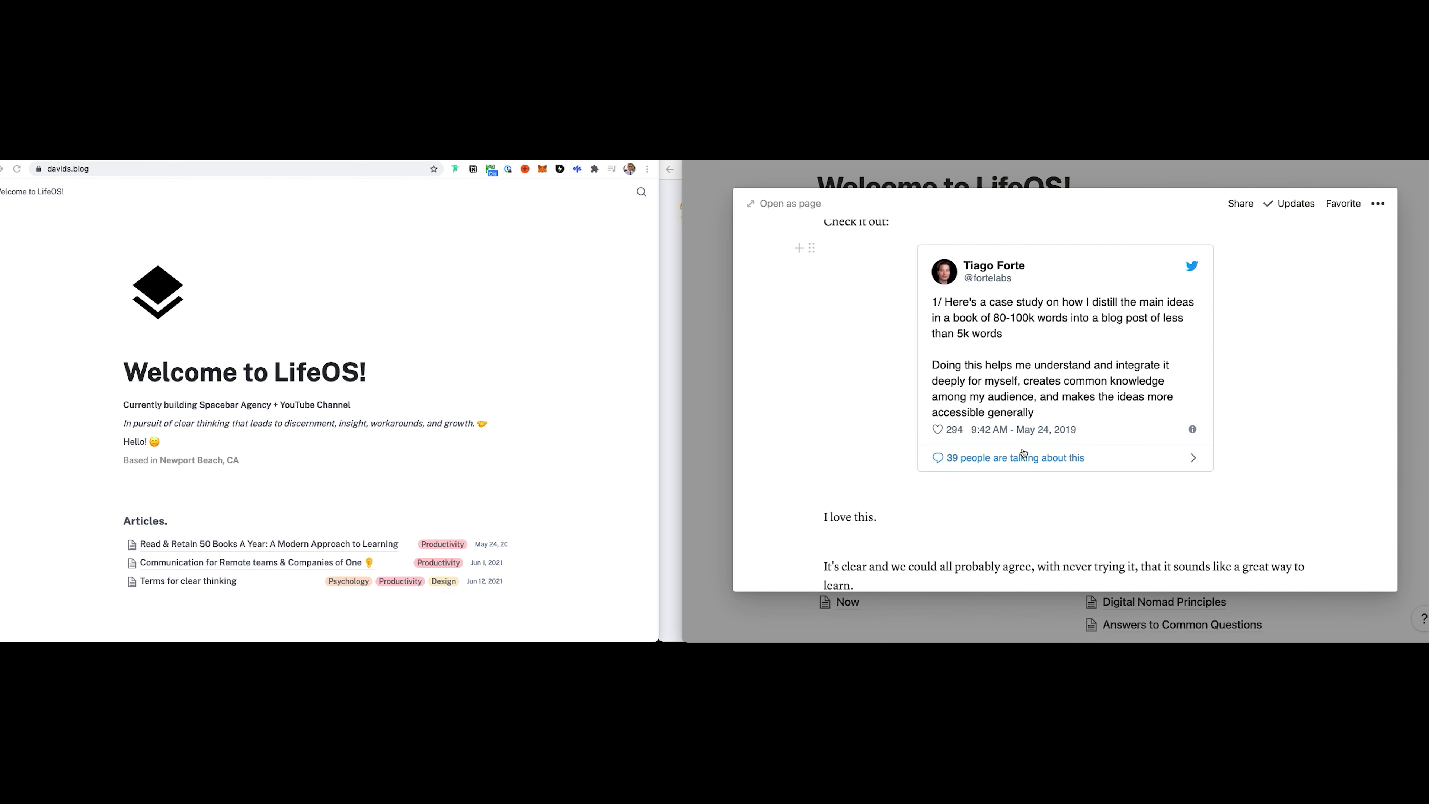
scroll(965, 459, "down", 2)
scroll(964, 456, "down", 10)
scroll(964, 454, "down", 15)
scroll(965, 455, "down", 15)
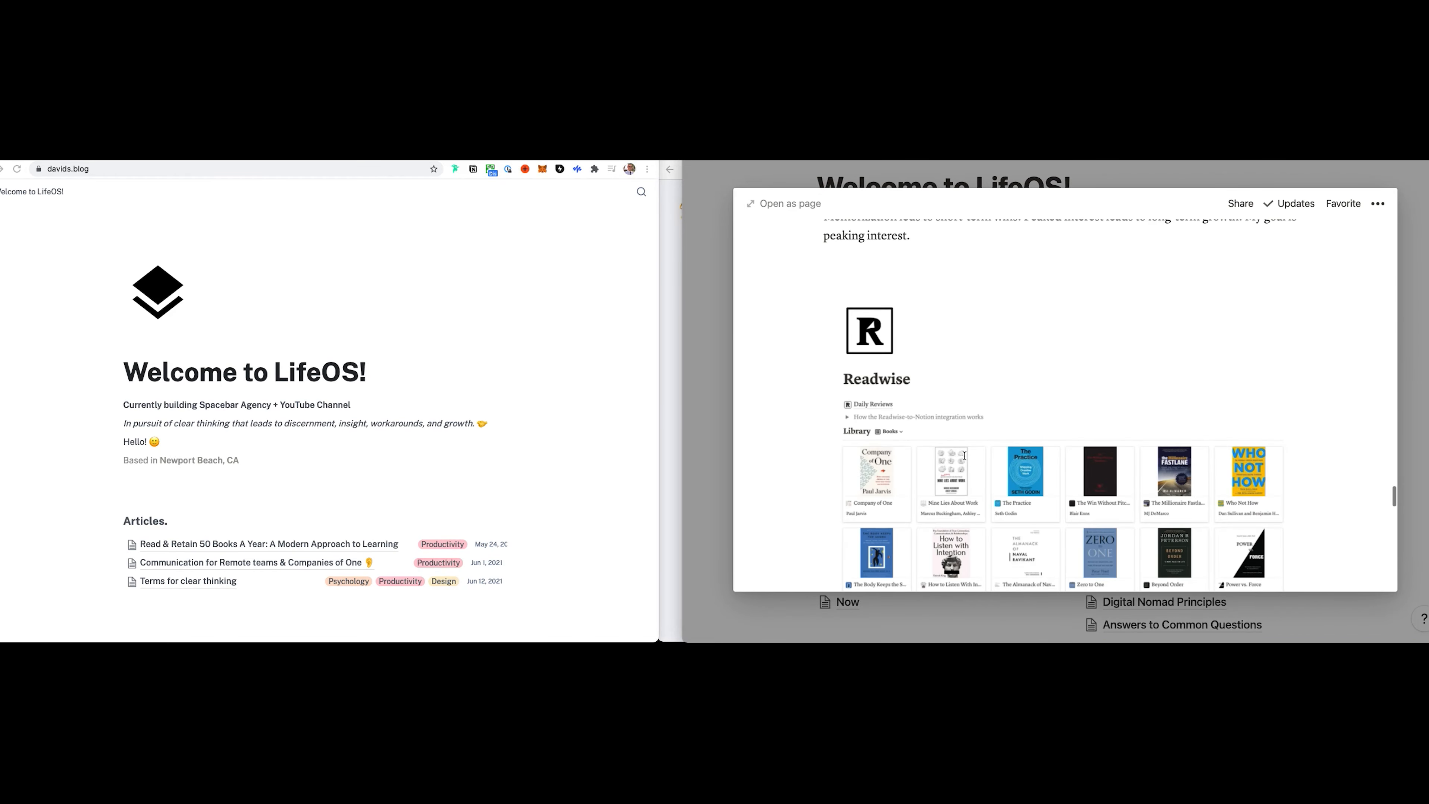
scroll(964, 456, "down", 15)
scroll(885, 478, "down", 15)
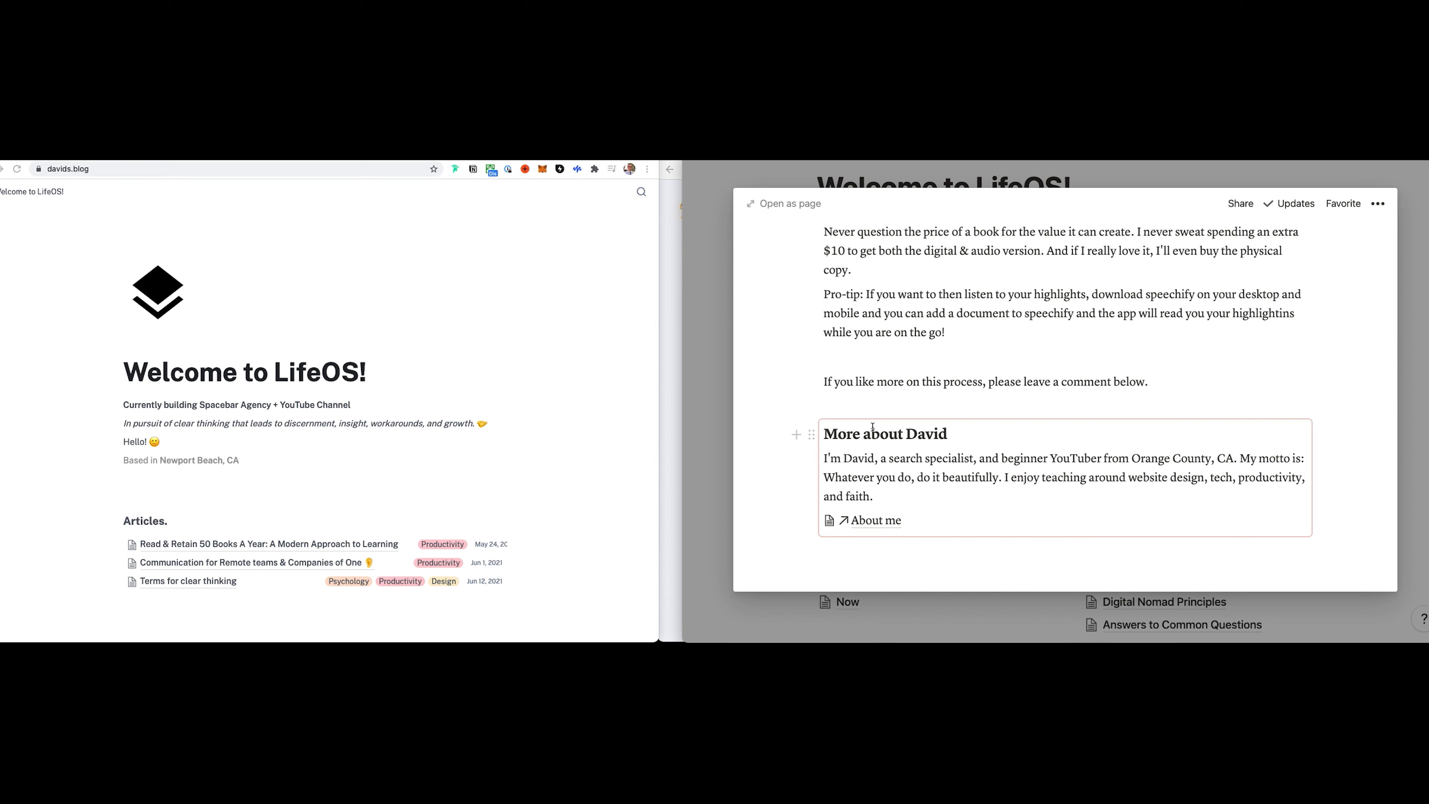
left_click(874, 456)
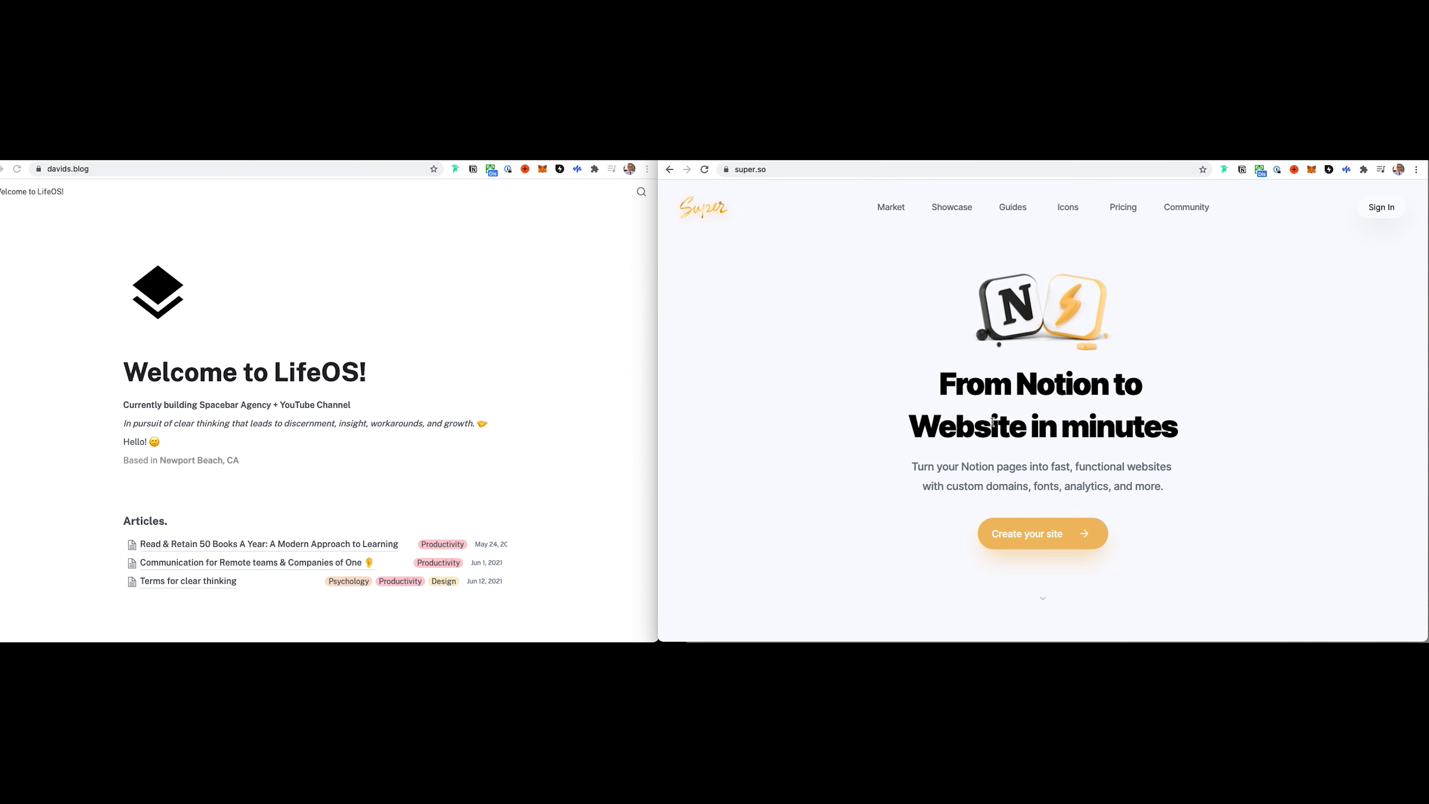
- Look over the super.so homepage, then sign in and continue to the sites dashboard on beta.super.so
scroll(994, 421, "down", 2)
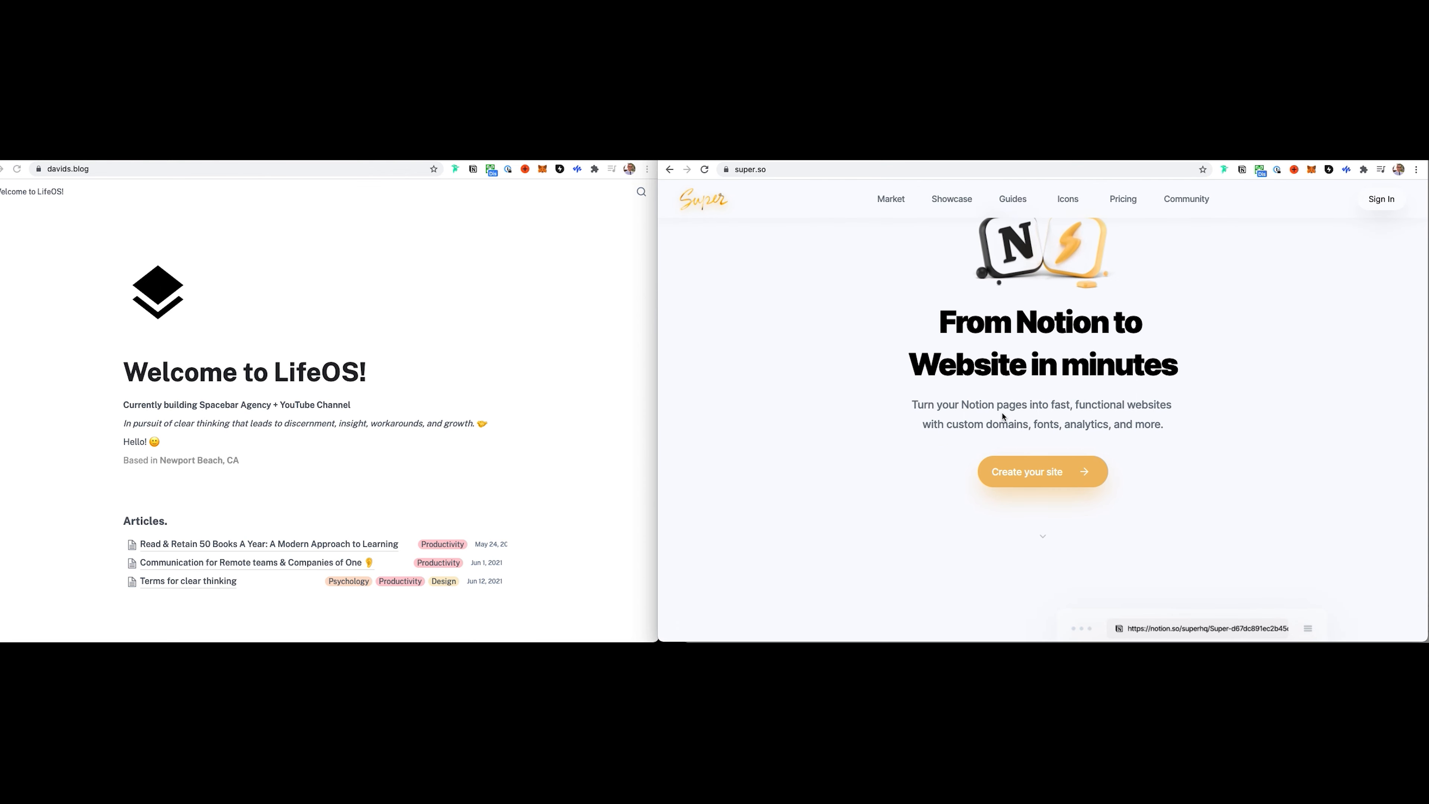
scroll(1089, 437, "up", 2)
left_click(1384, 202)
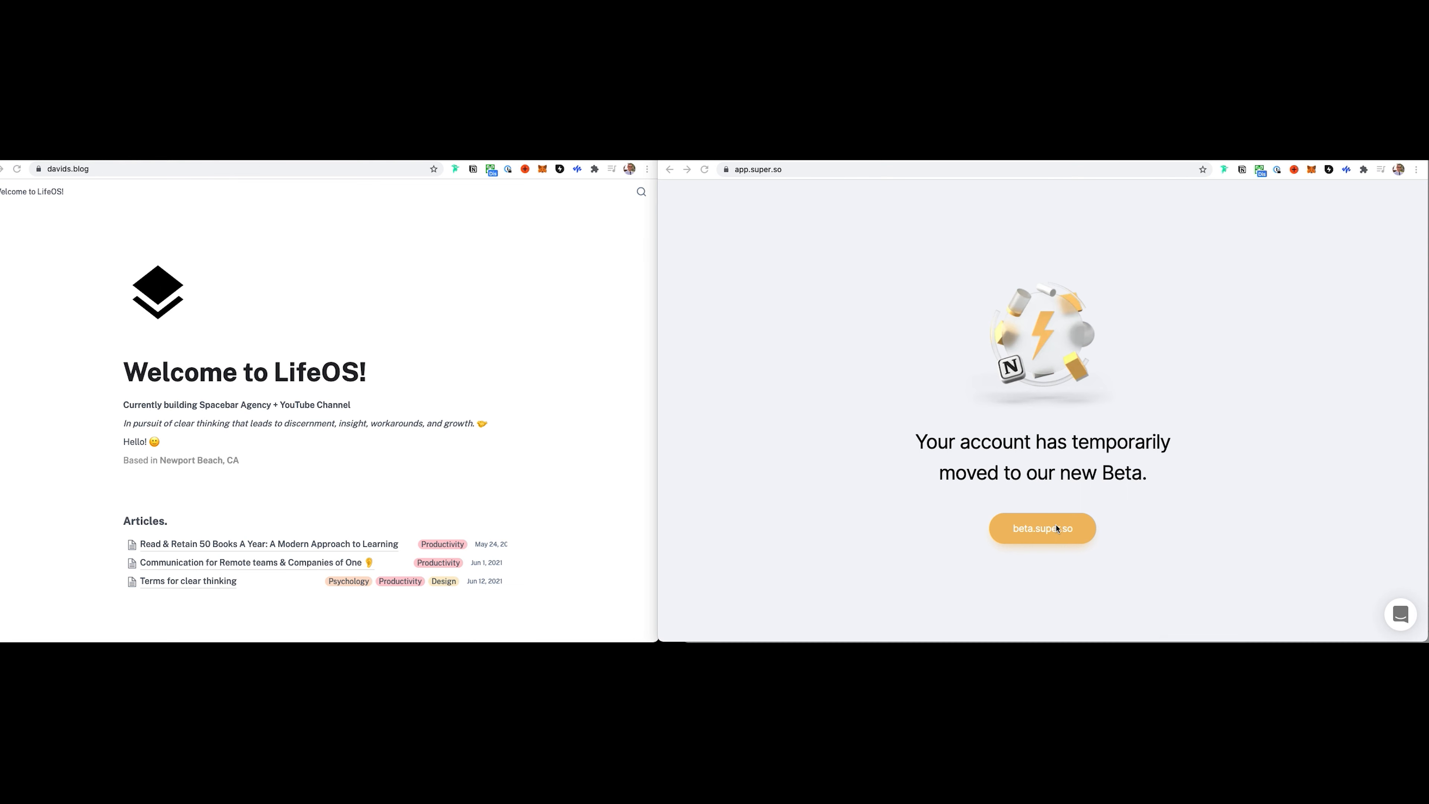
left_click(1041, 529)
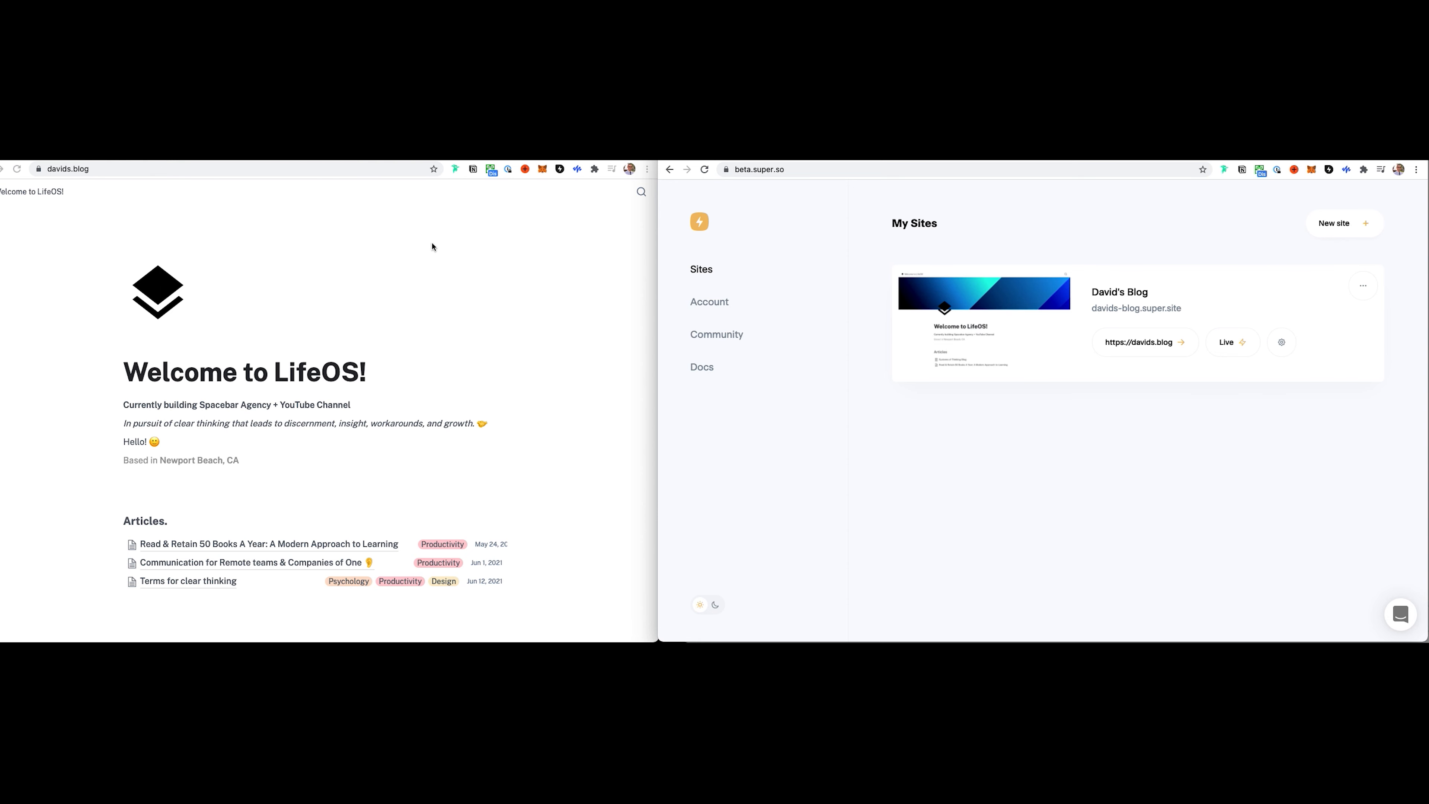
- Switch from the browser to Notion and go back to the Articles I loves page
left_click(422, 235)
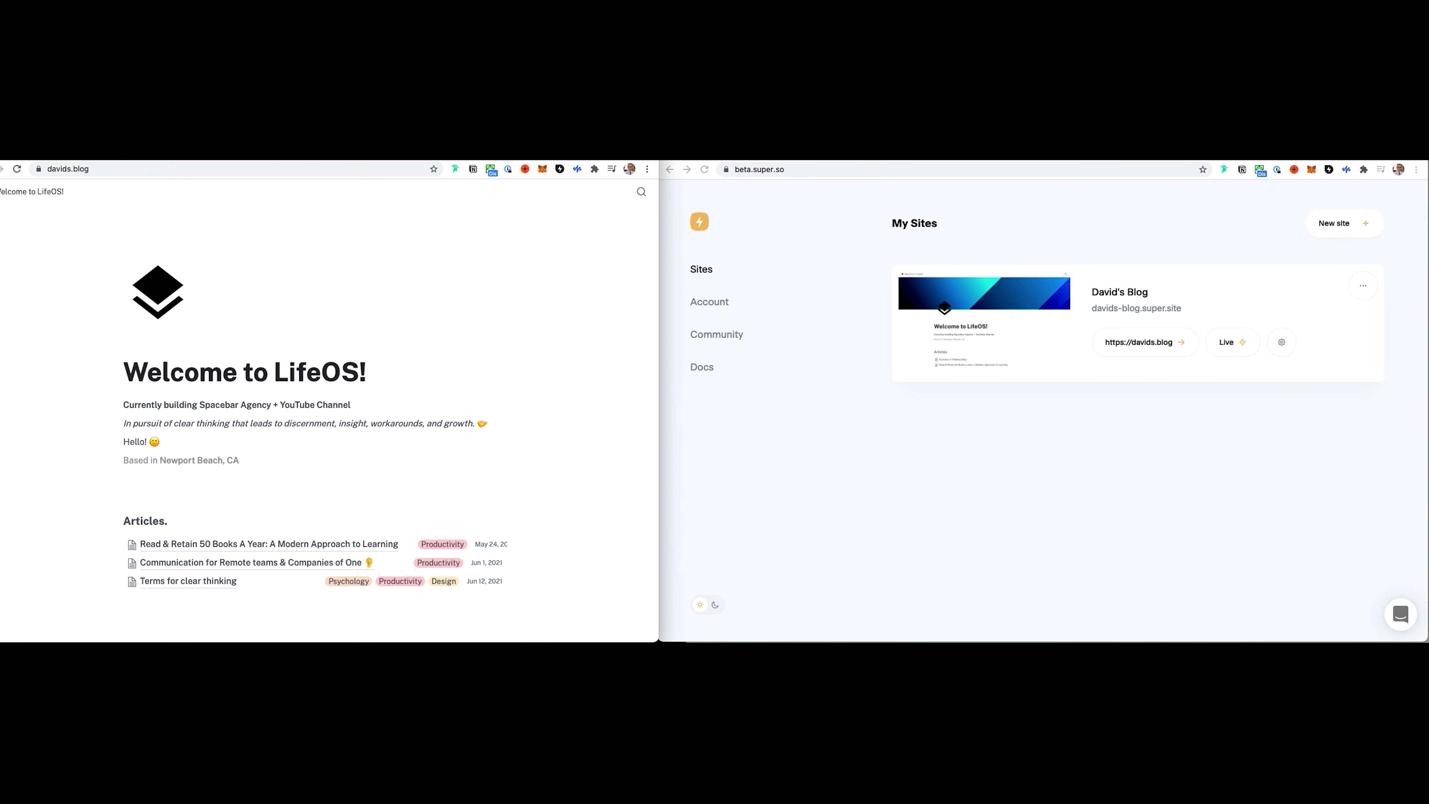
key("super+Tab")
left_click(702, 353)
scroll(769, 319, "up", 5)
scroll(770, 319, "up", 2)
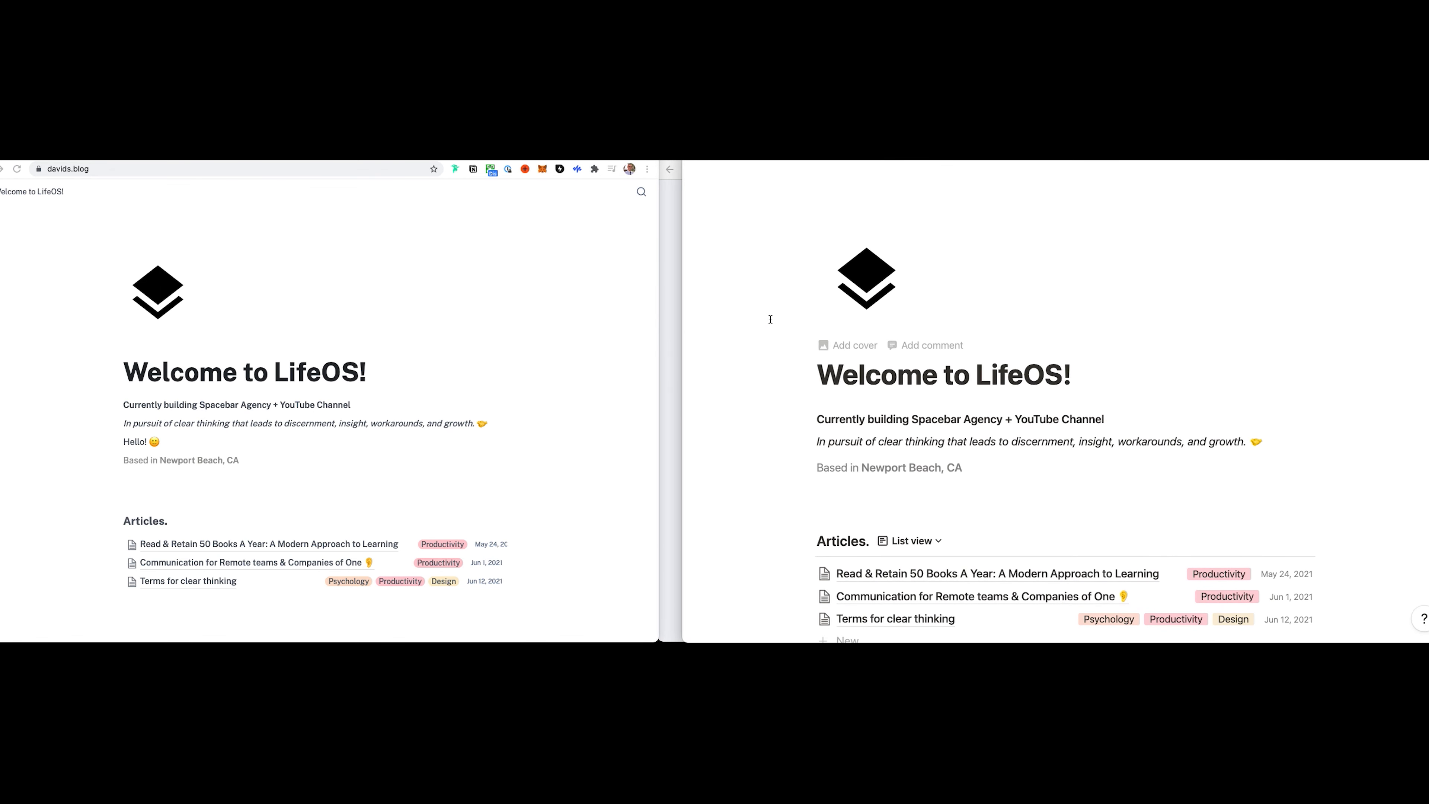
key("super+[")
mouse_move(698, 195)
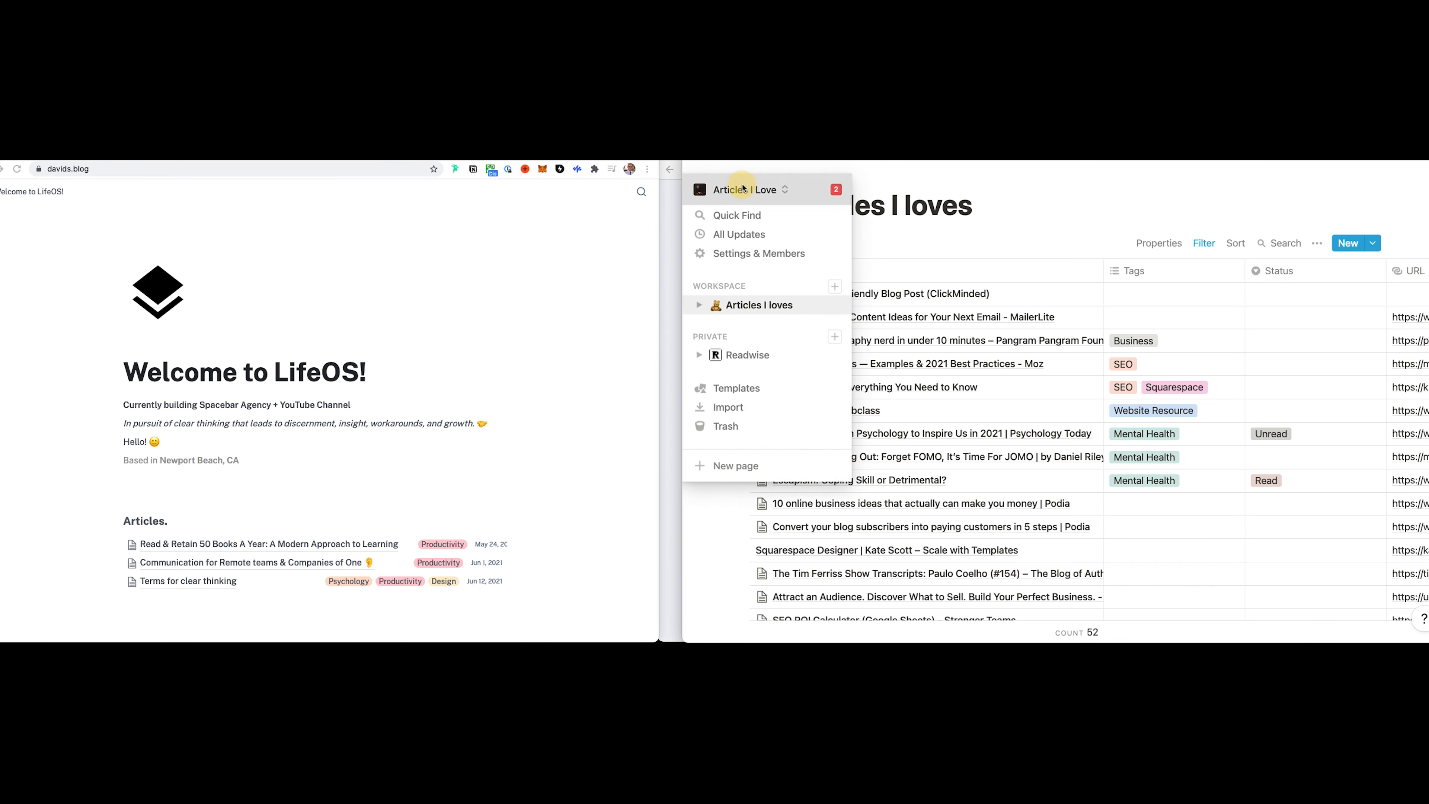
- Create an additional Notion workspace under the current account, choosing For myself and keeping the starter templates
left_click(742, 190)
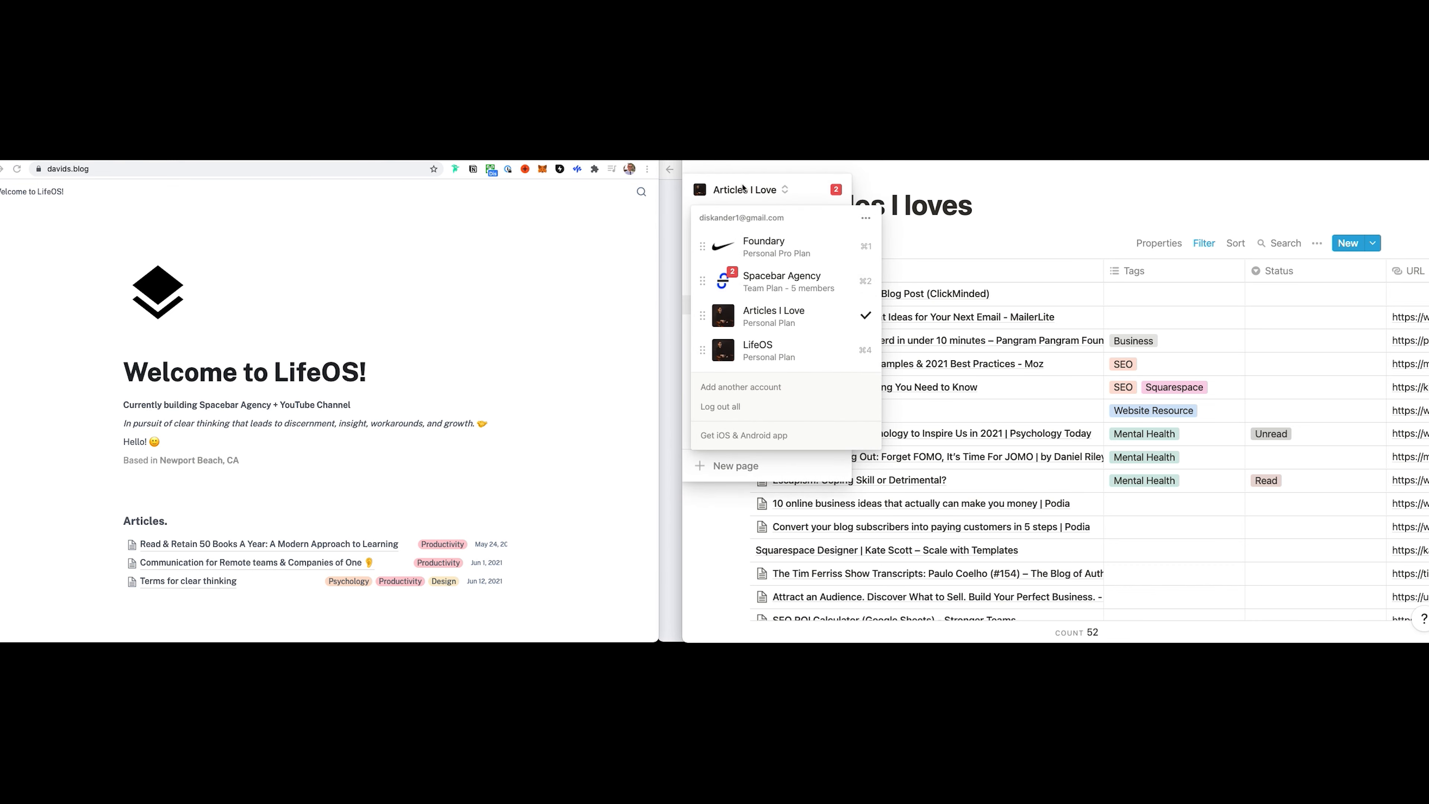
left_click(755, 390)
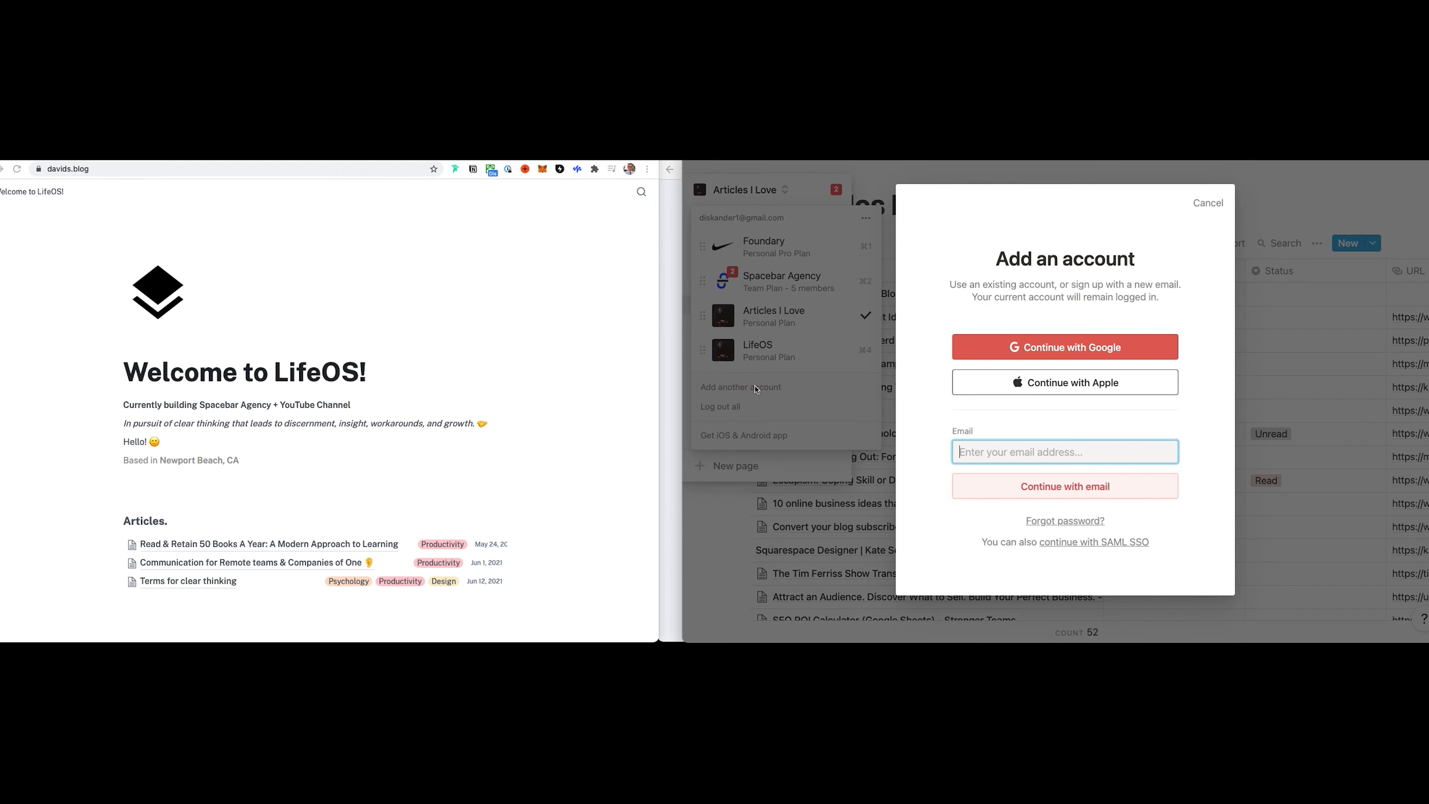
left_click(1200, 203)
left_click(866, 219)
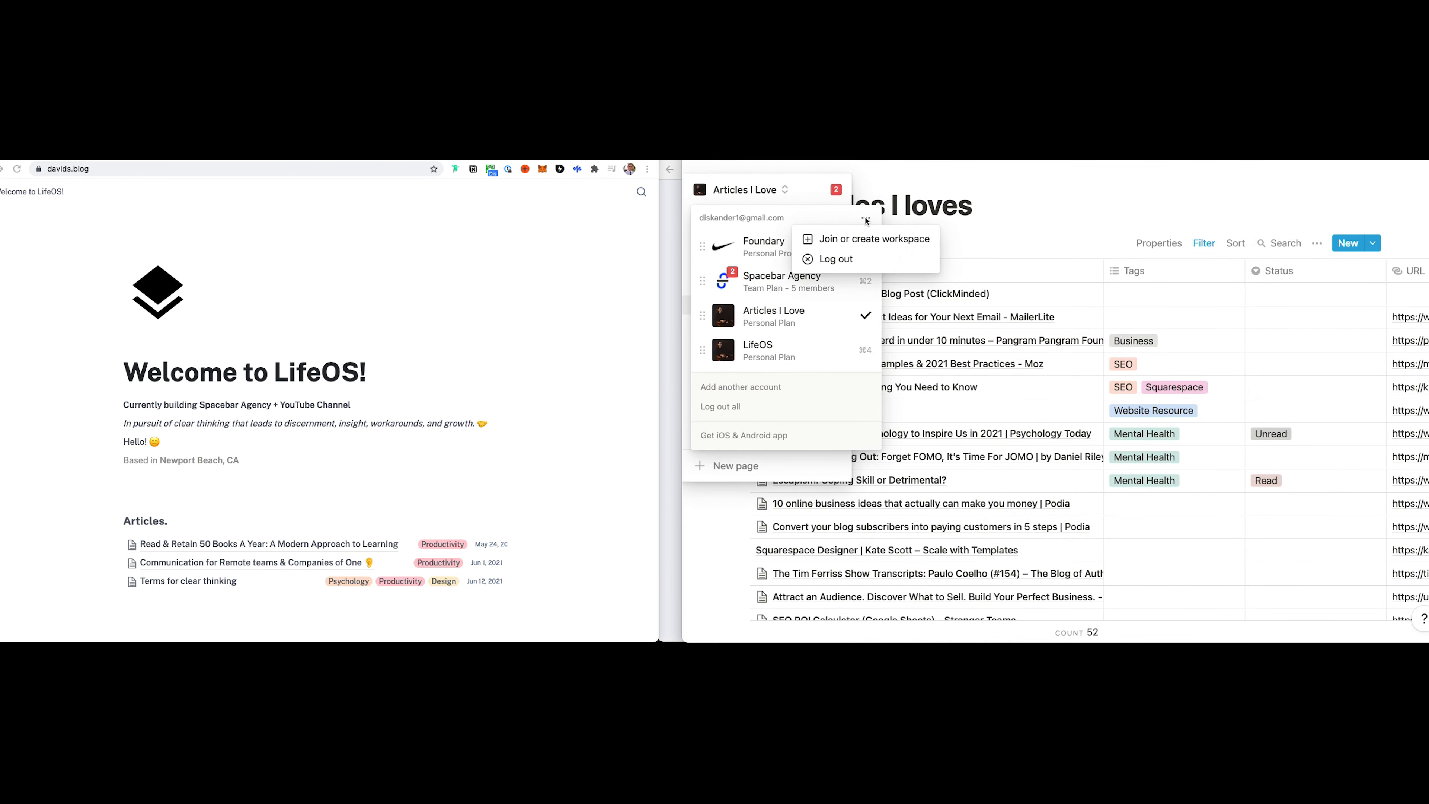
left_click(851, 241)
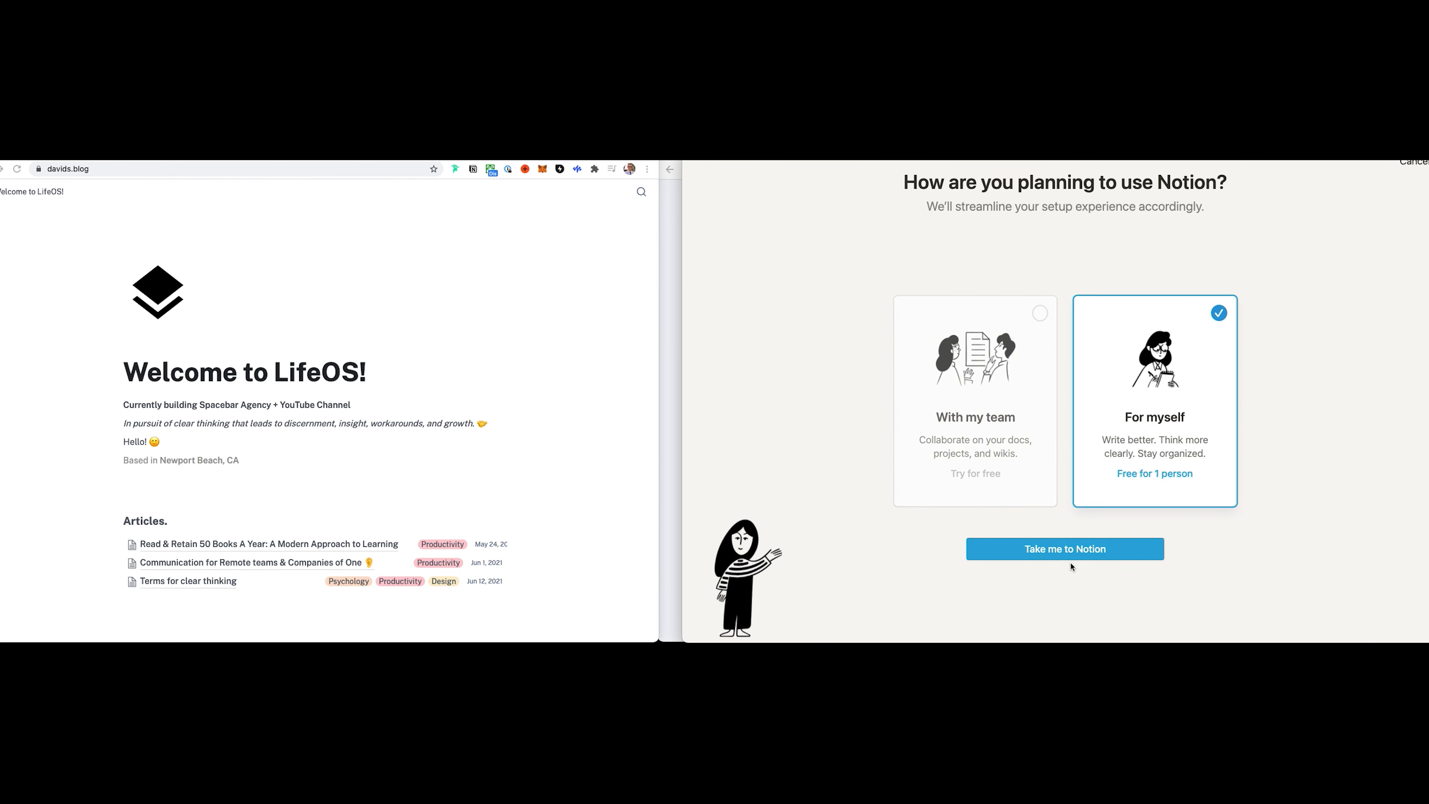
left_click(1072, 556)
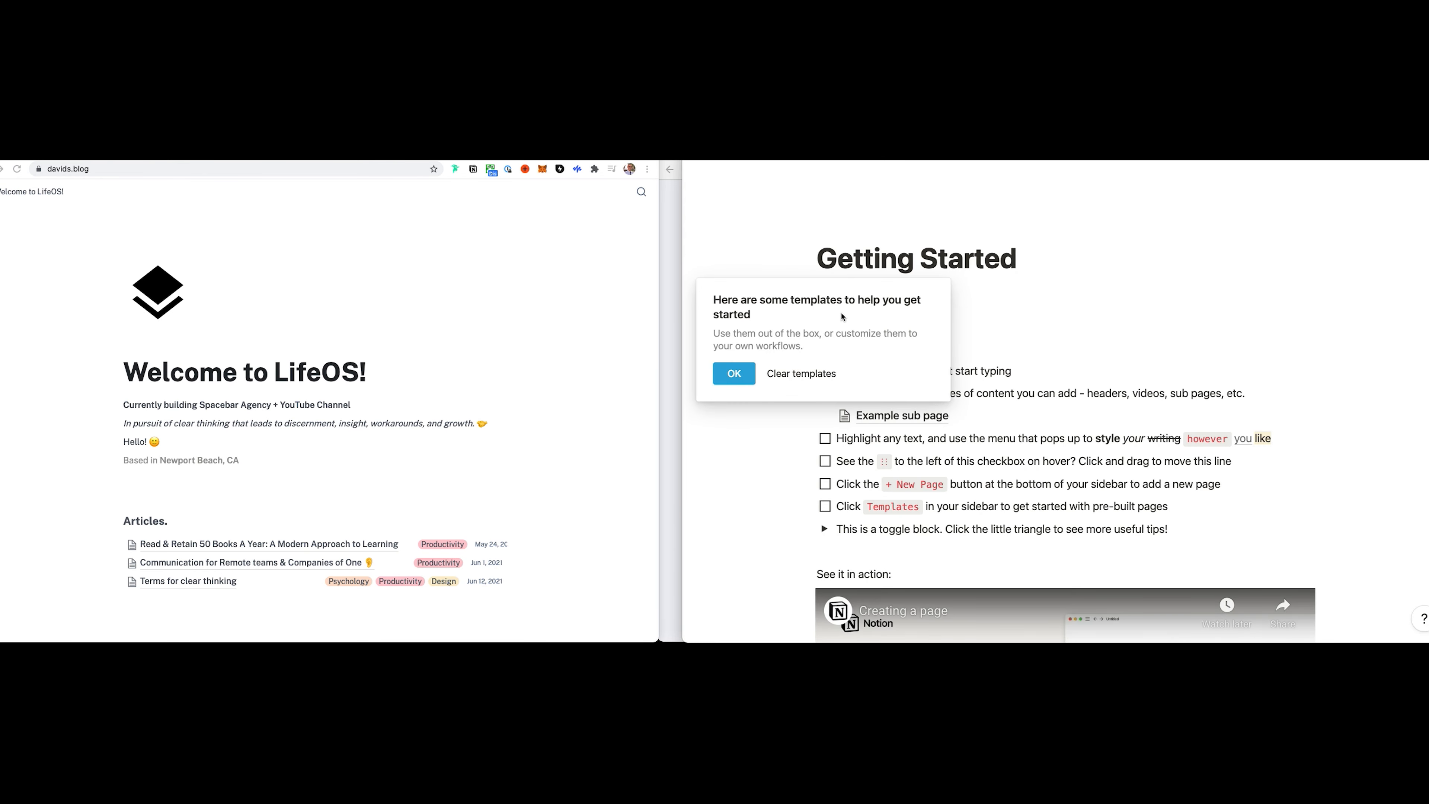
left_click(729, 375)
- Append "And Welcome to my new site! 😇" to the welcome line on the Getting Started page
left_click(970, 298)
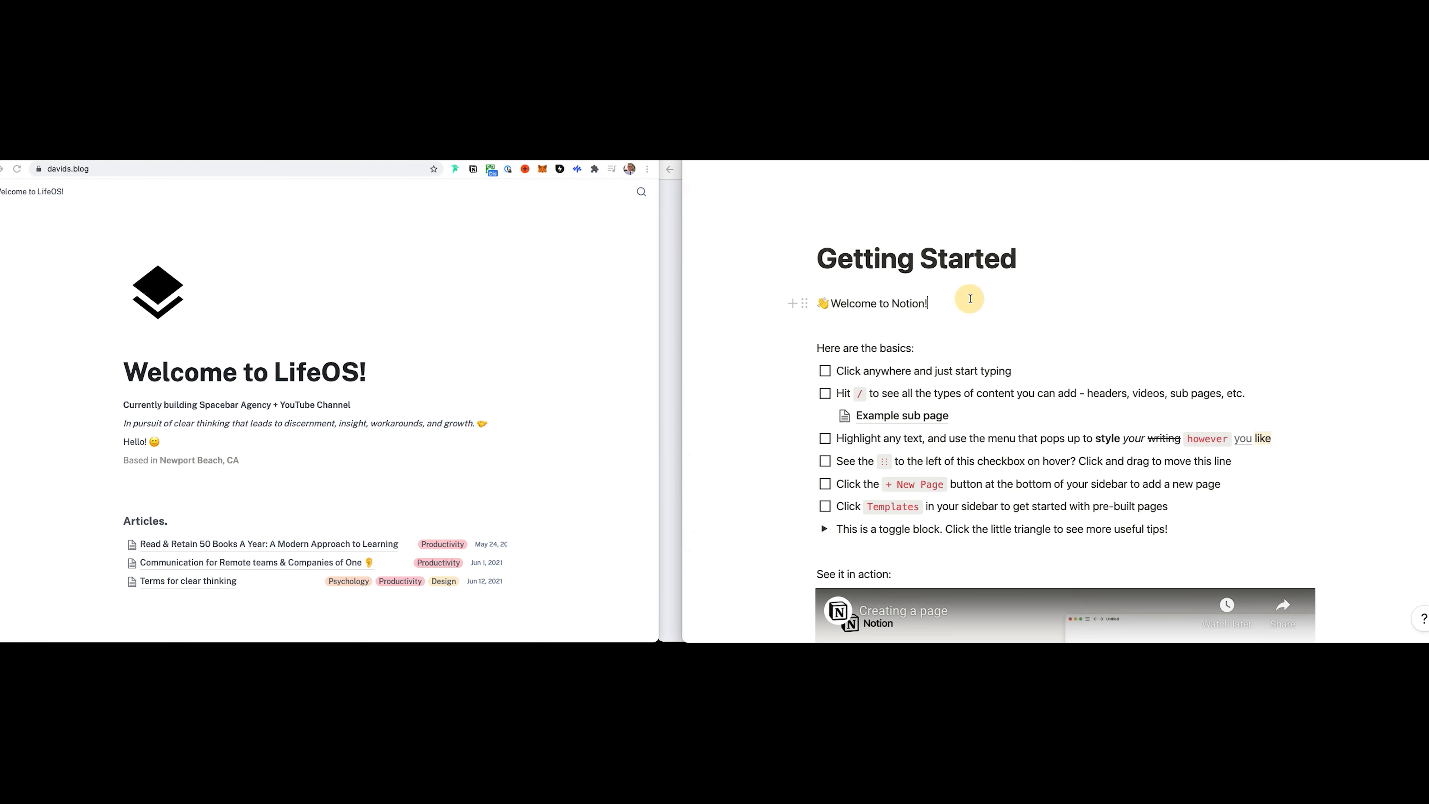
type("And Welcome to m")
type("w site! 😇")
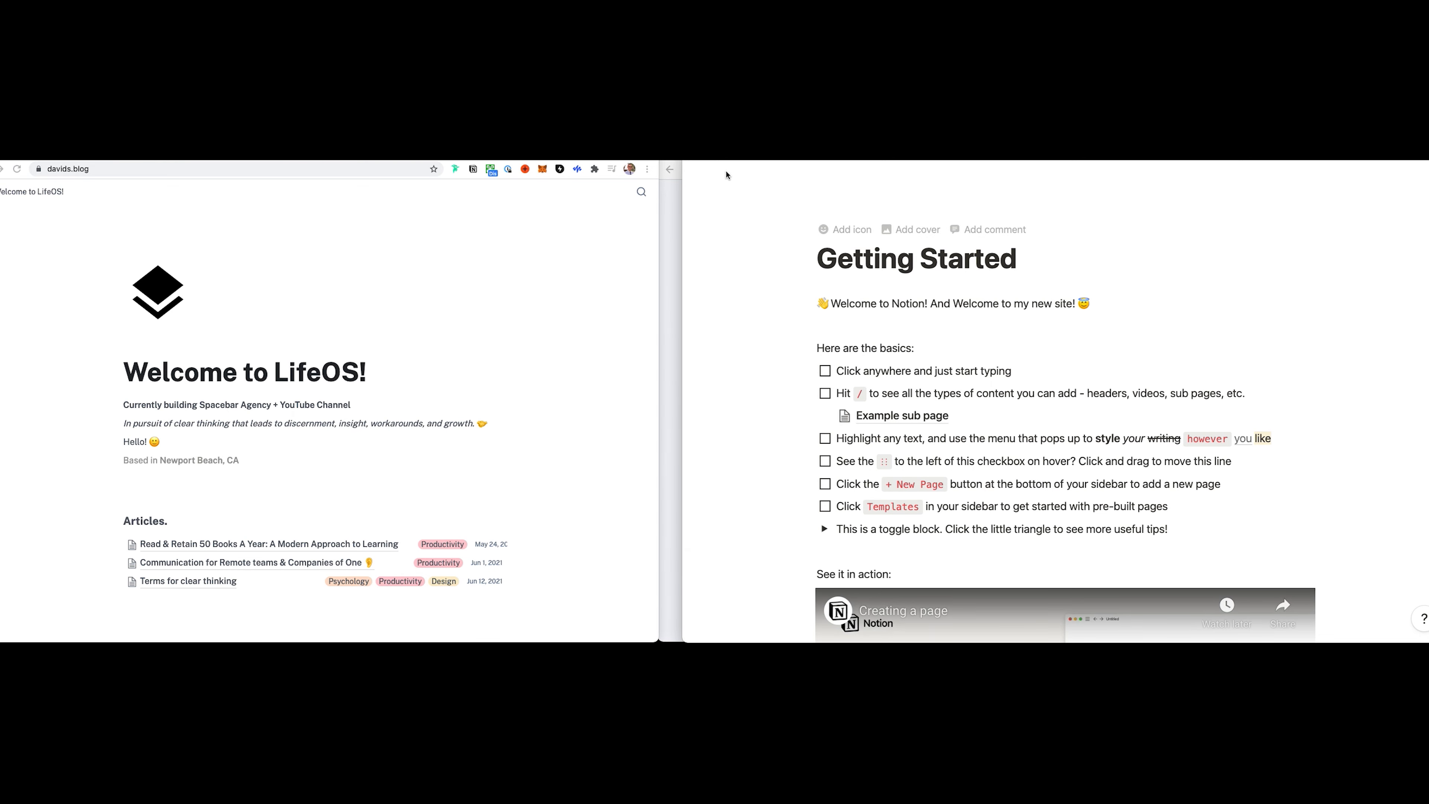
- Rename the workspace to "Super Notion Website Launch" and save the workspace settings
mouse_move(726, 180)
left_click(744, 254)
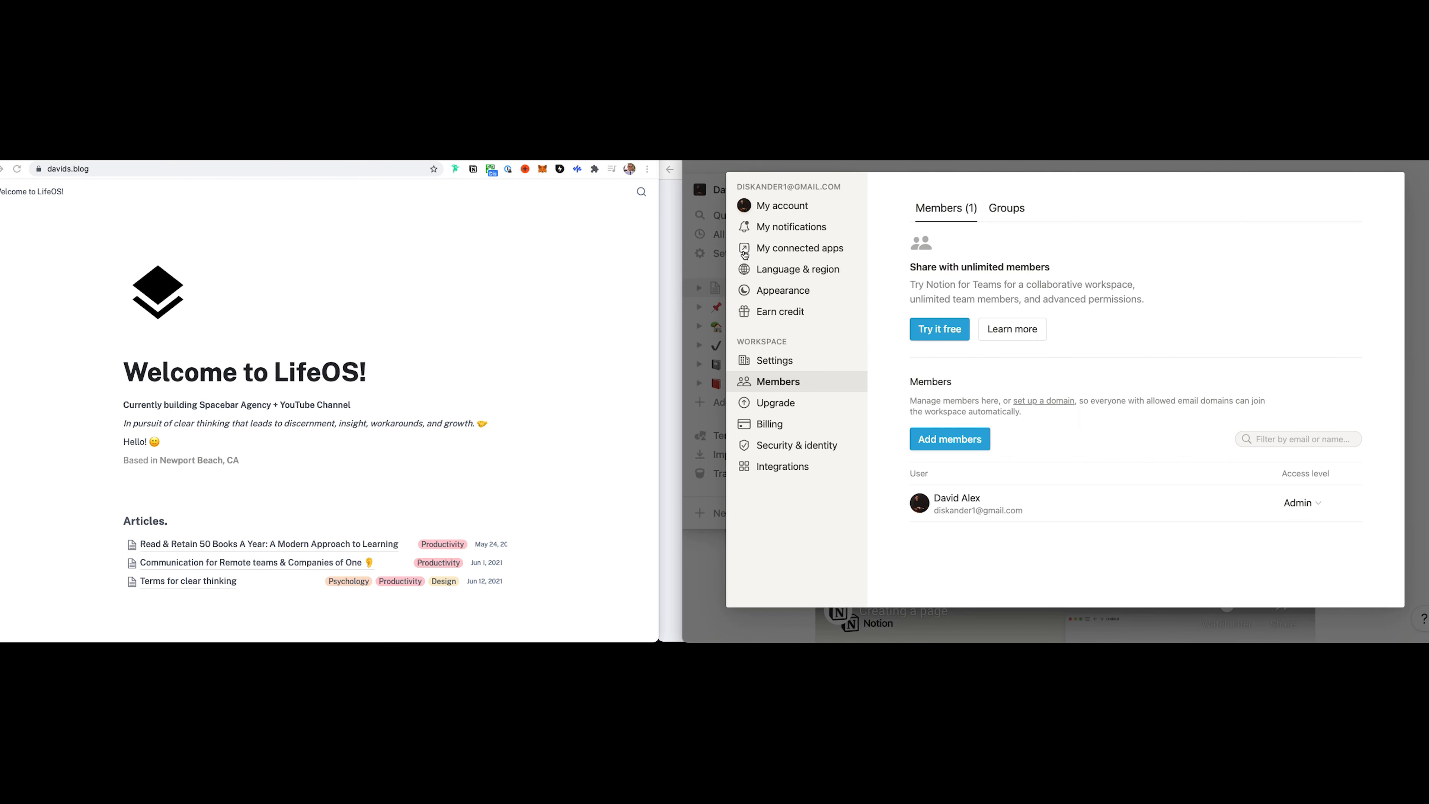
left_click(769, 359)
triple_click(979, 263)
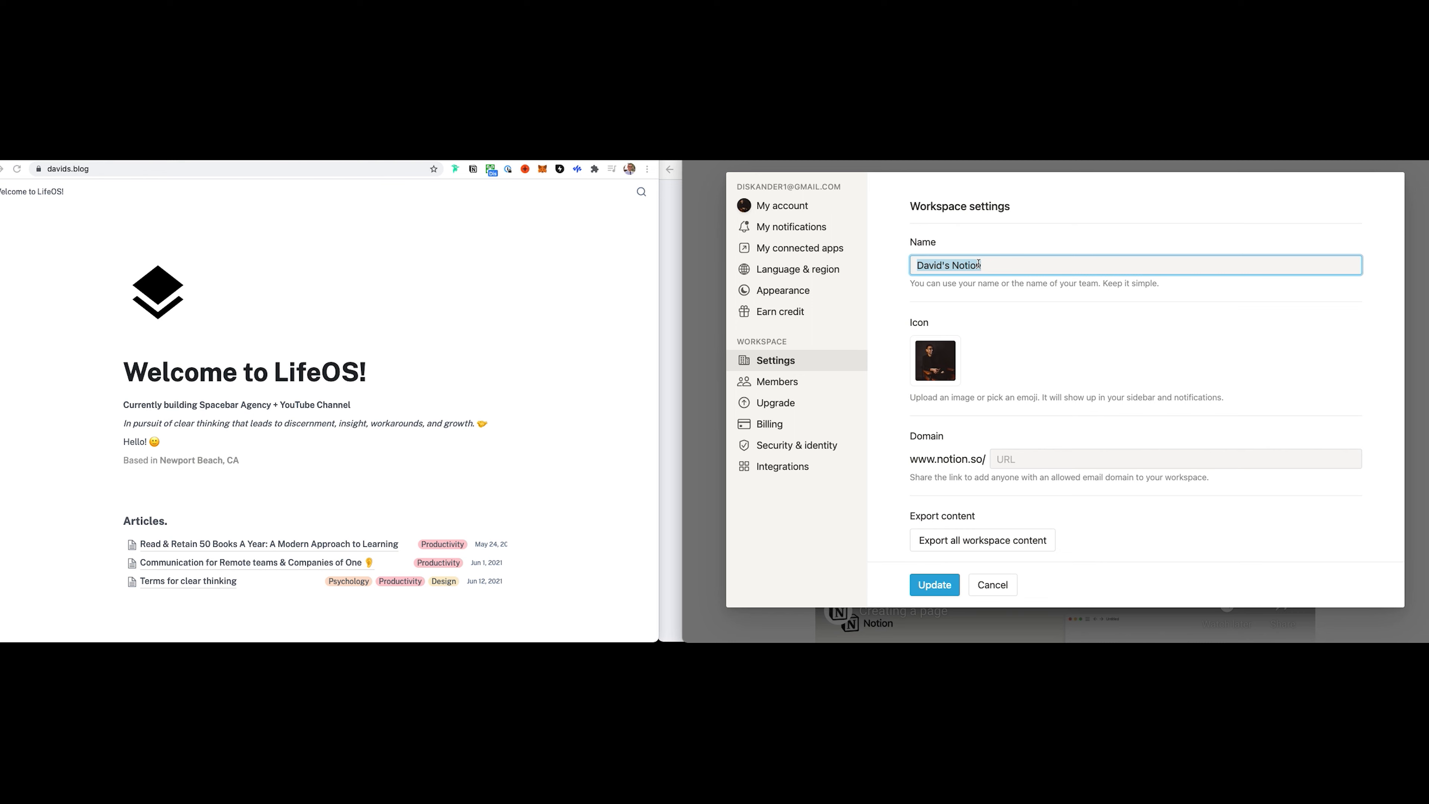
type("Super Notion Website Launch")
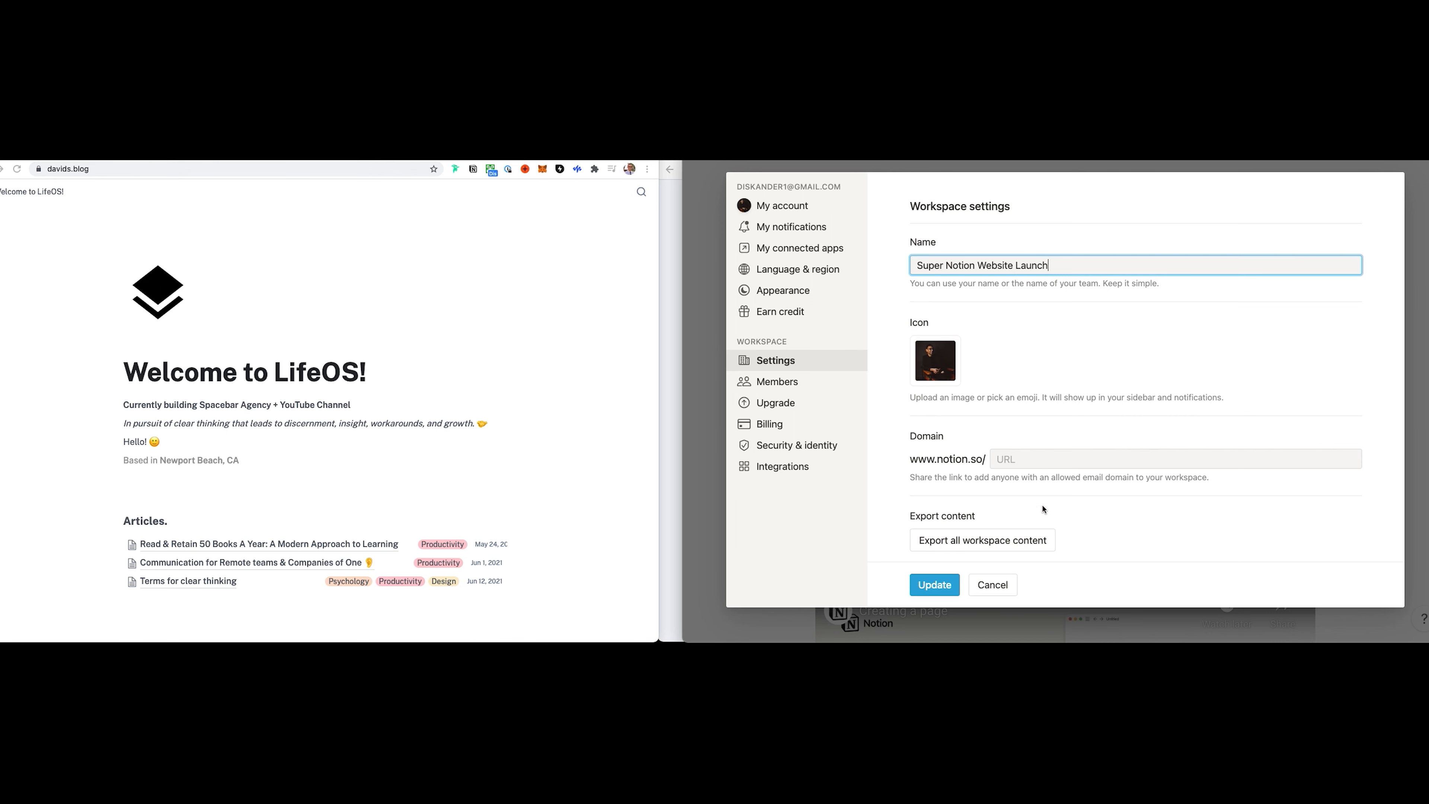
left_click(934, 584)
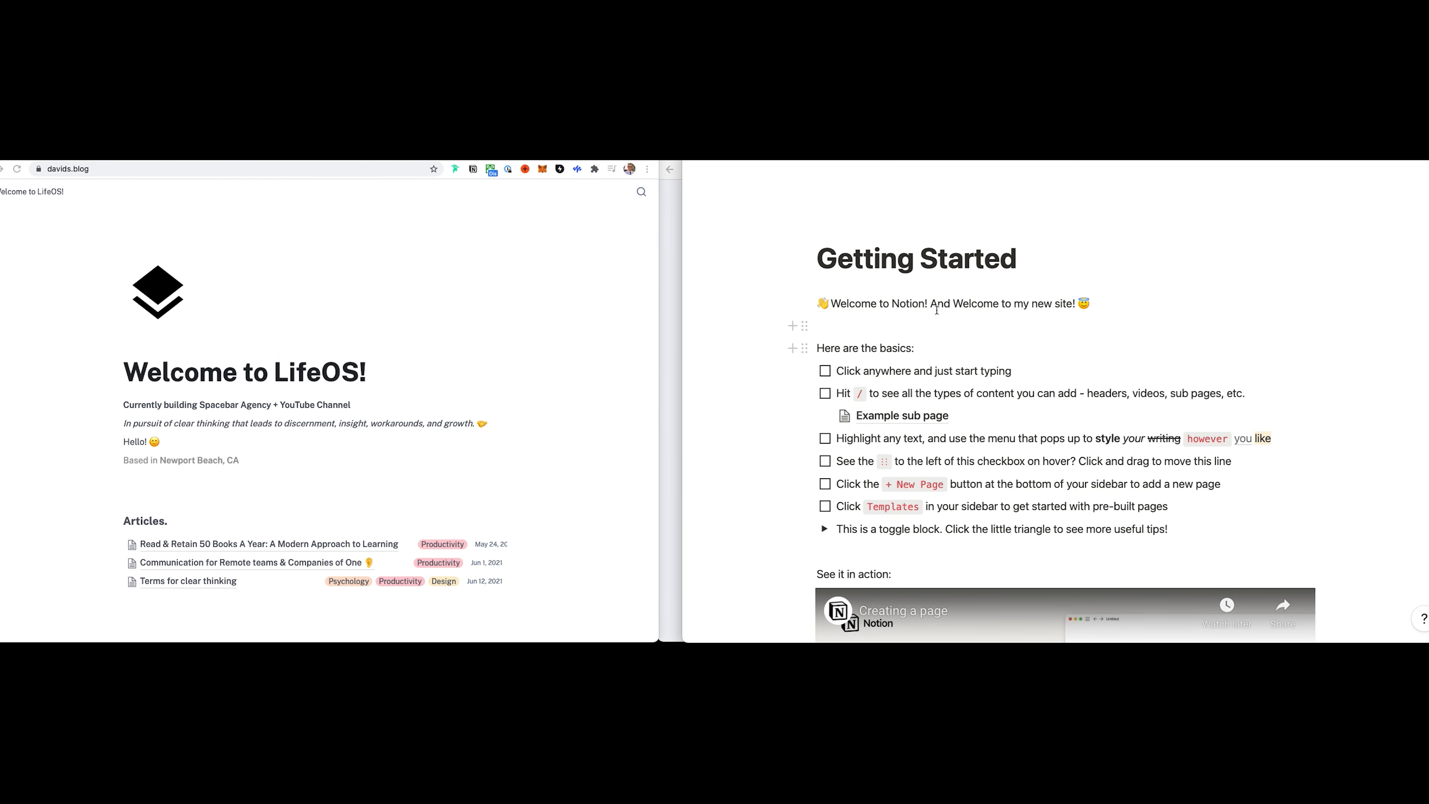
- Retitle the Getting Started page "Super Notion Website Launch", copying the name from the workspace settings
left_click_drag(1021, 263, 806, 259)
mouse_move(687, 255)
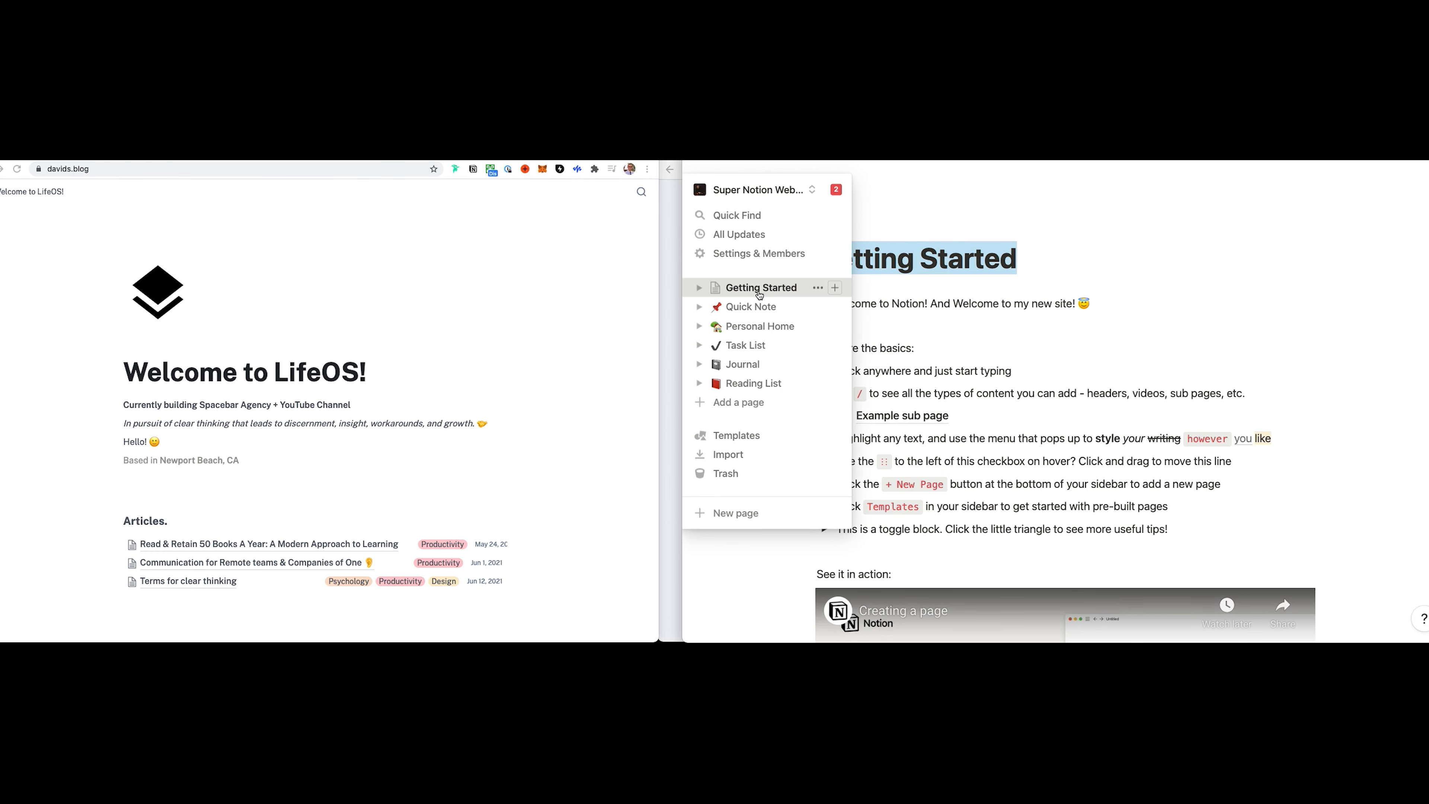
triple_click(986, 259)
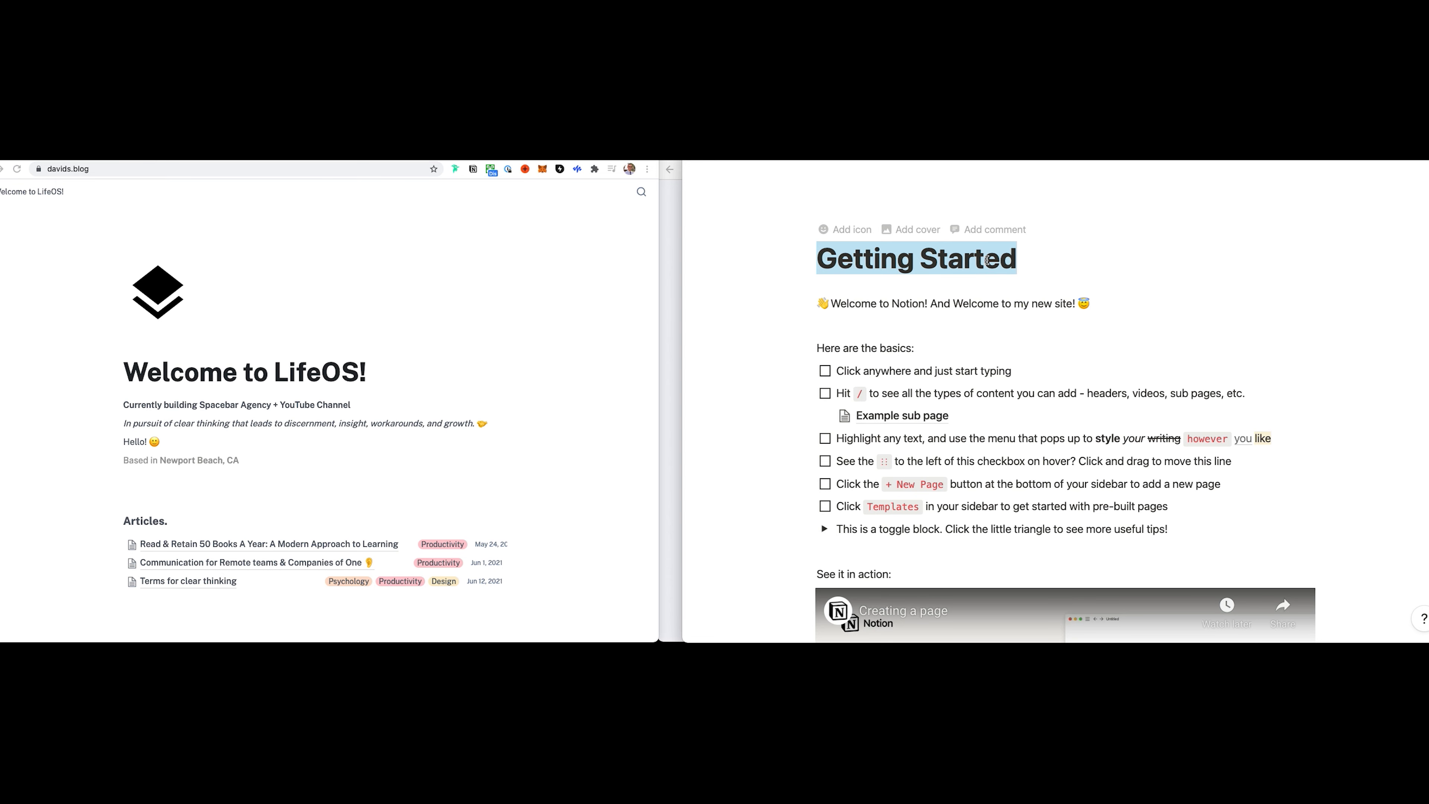
mouse_move(702, 189)
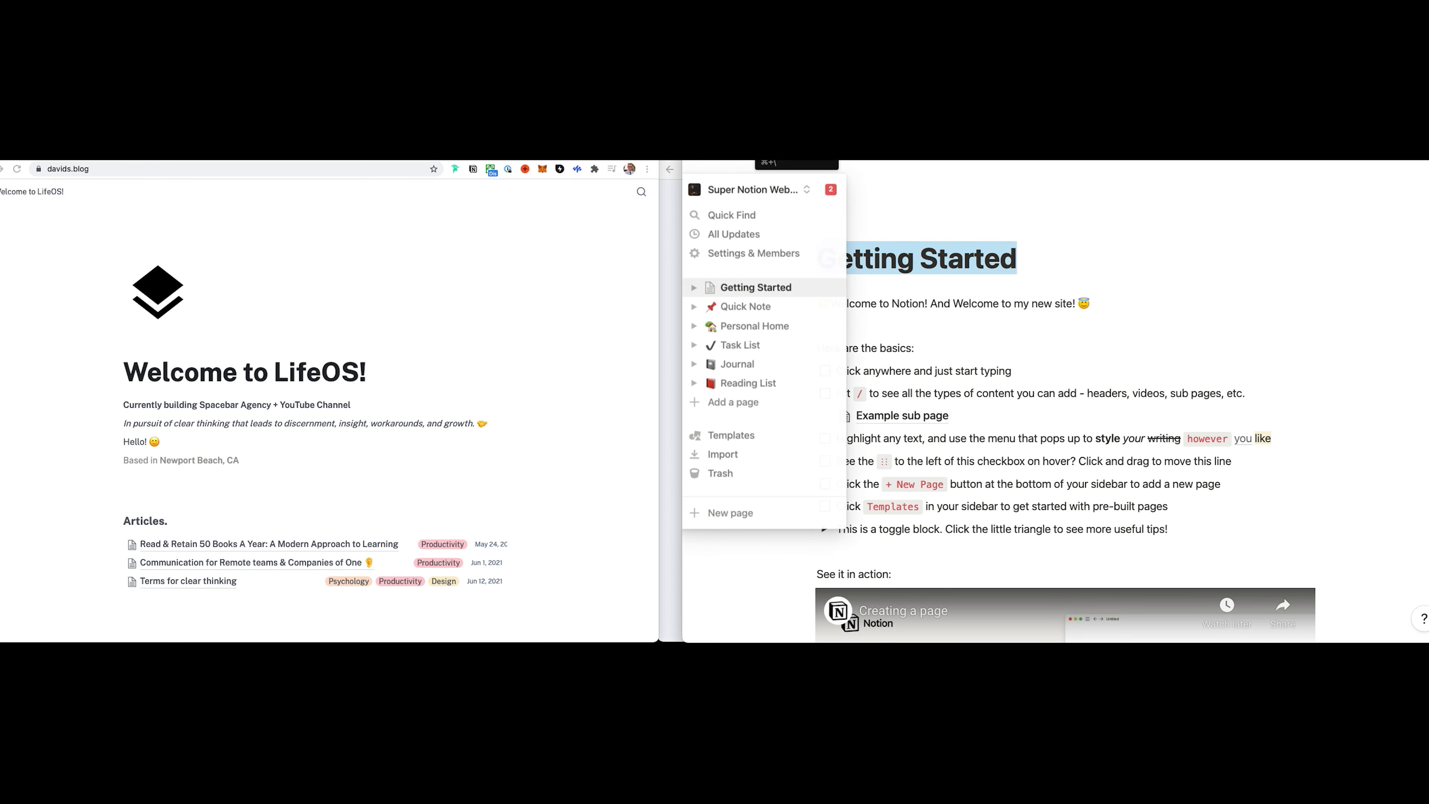
left_click(740, 189)
left_click(854, 390)
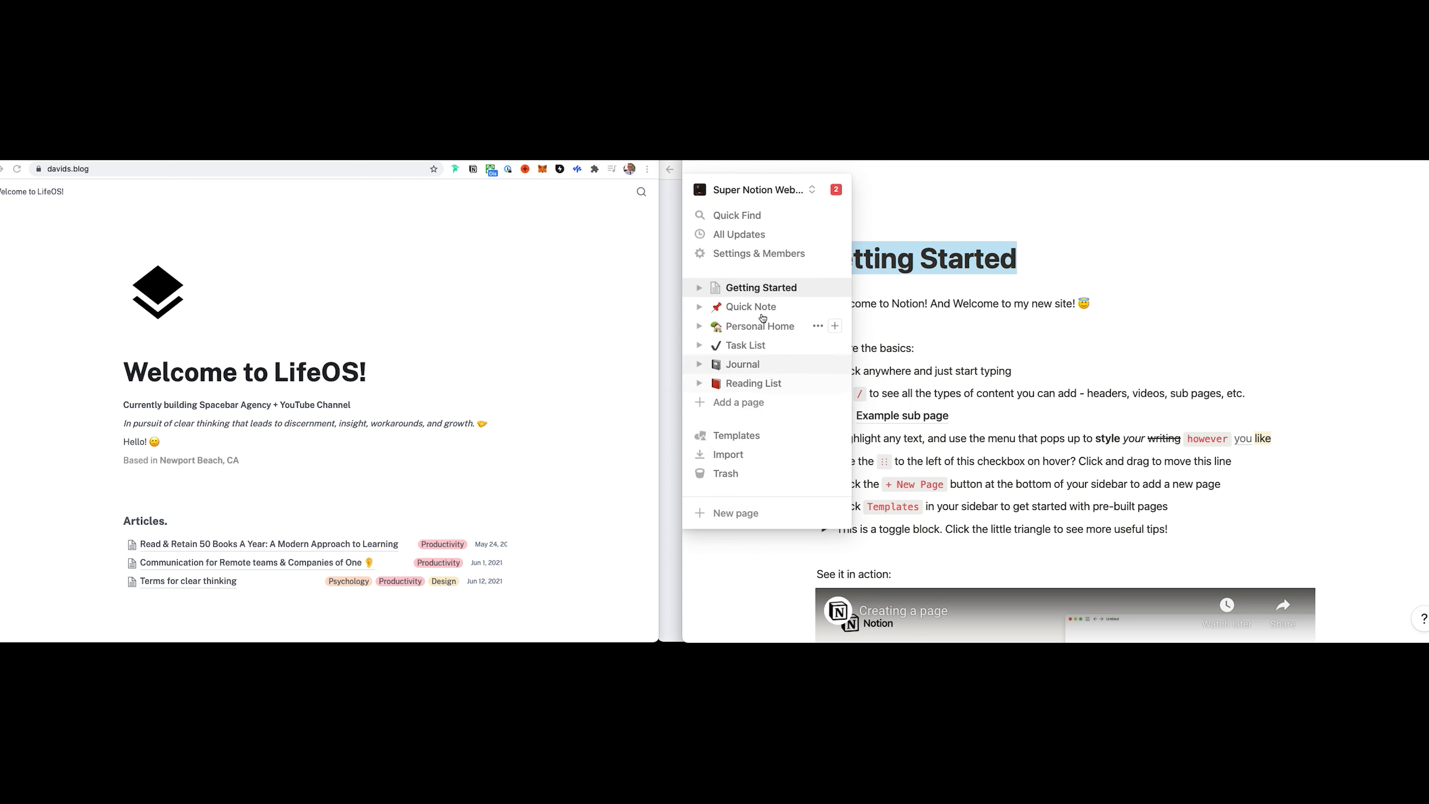
left_click(752, 247)
left_click(766, 361)
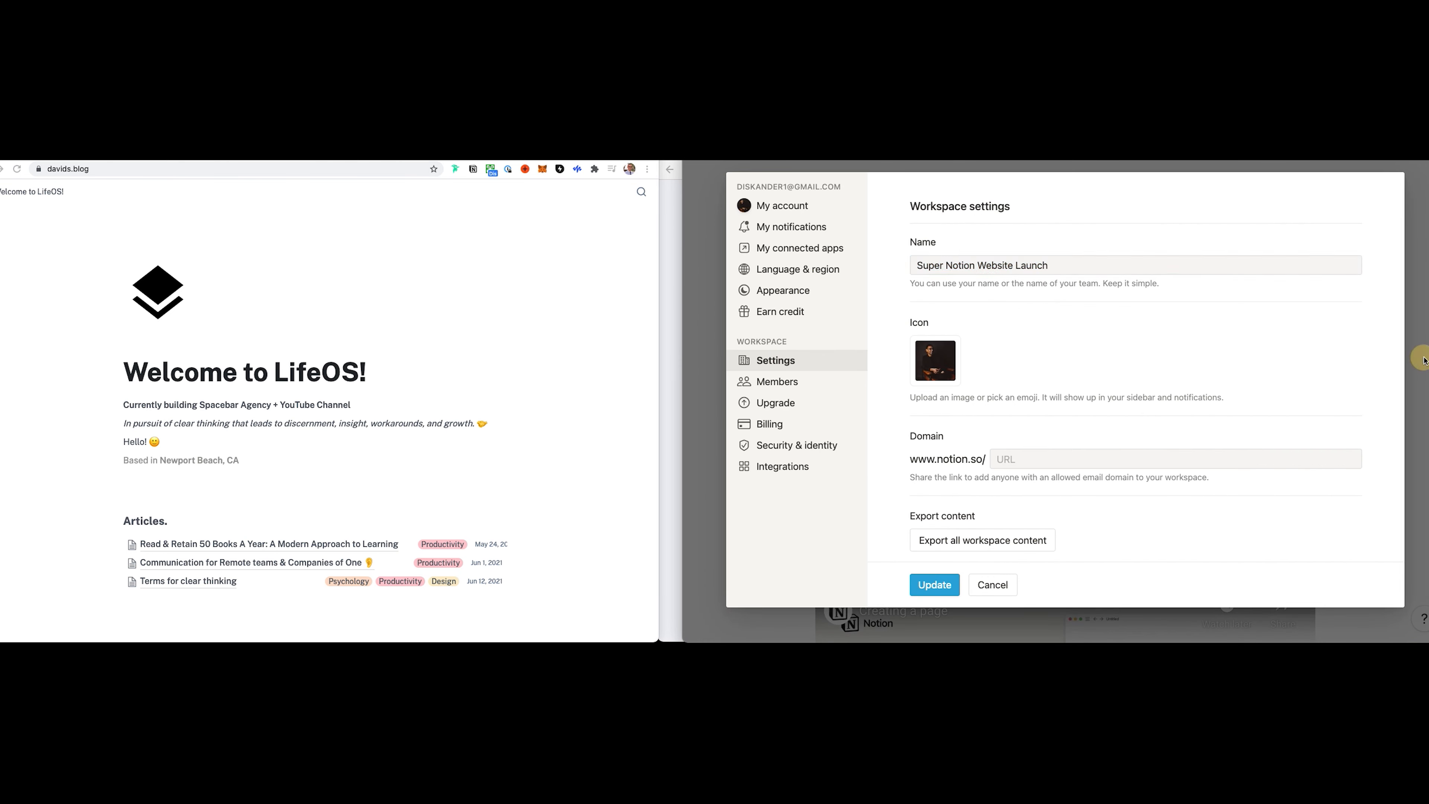
left_click(1419, 358)
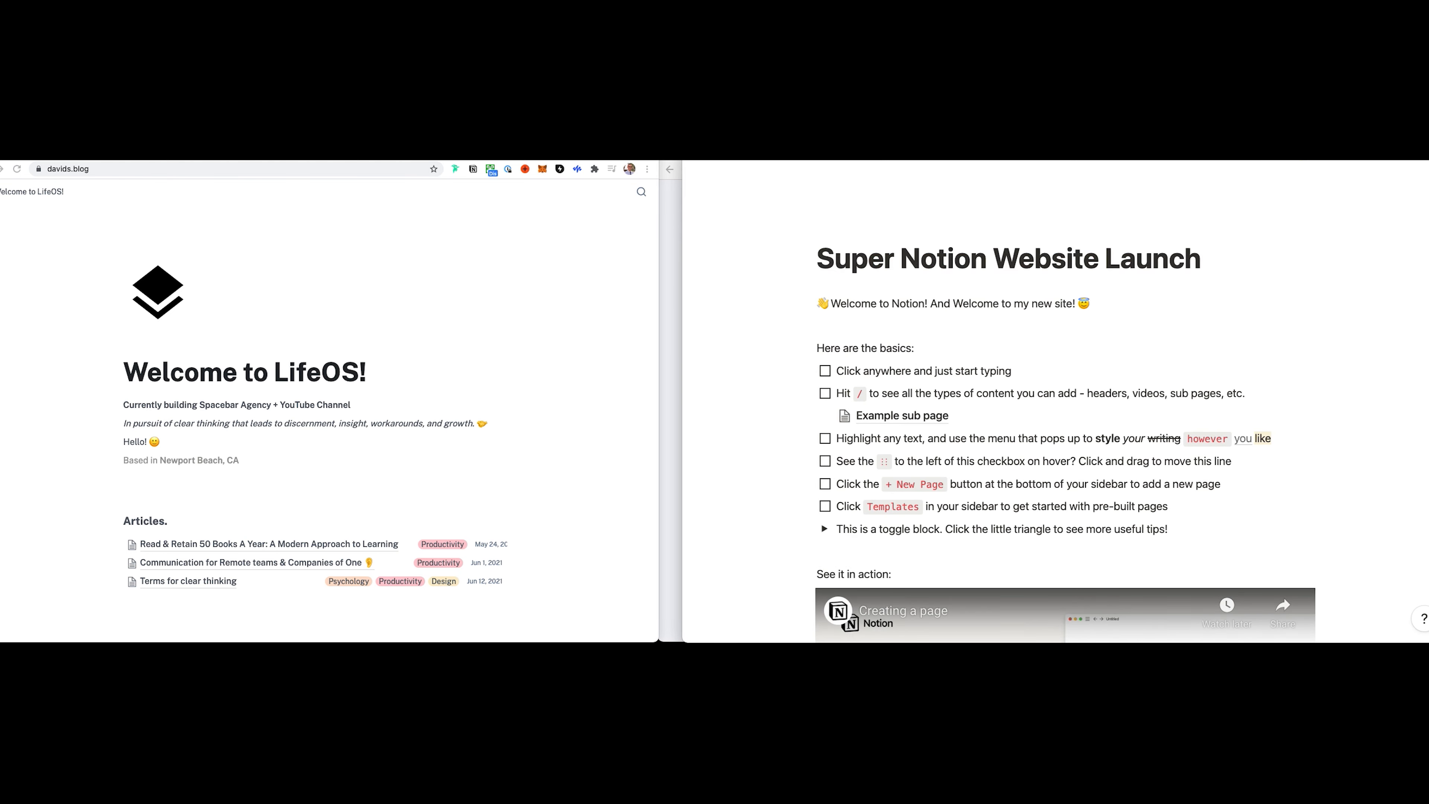
left_click(1299, 162)
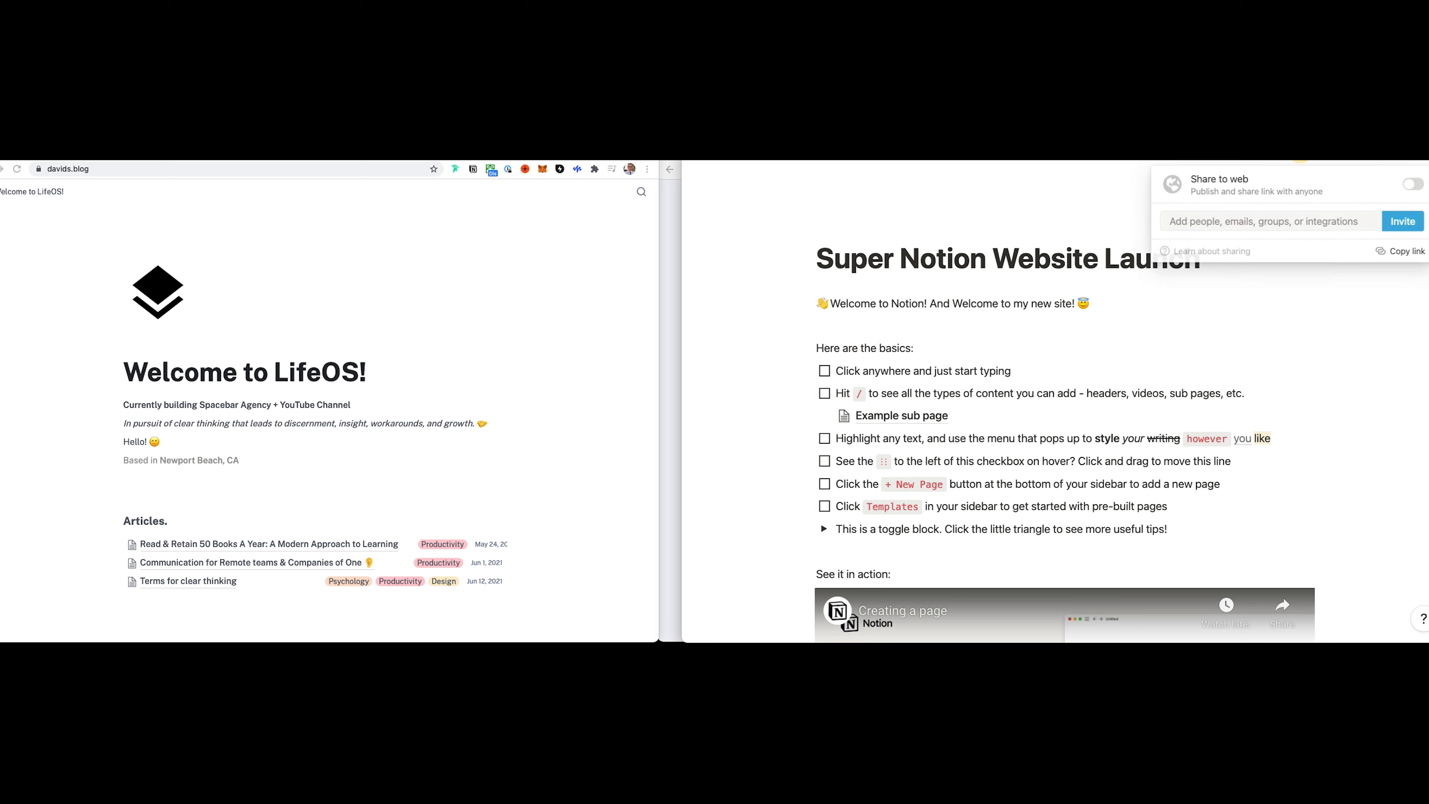
left_click(1412, 185)
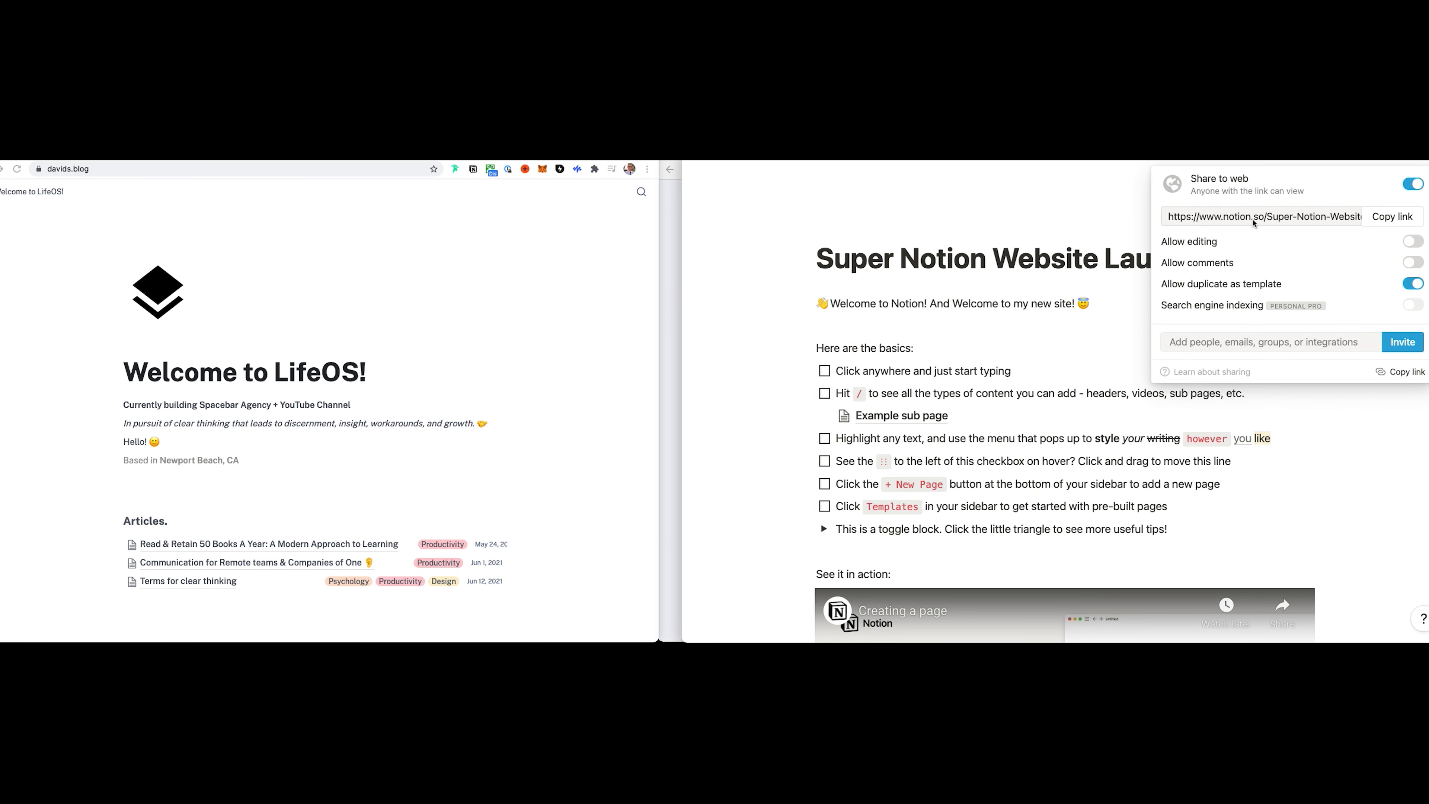
left_click(1413, 184)
left_click(886, 261)
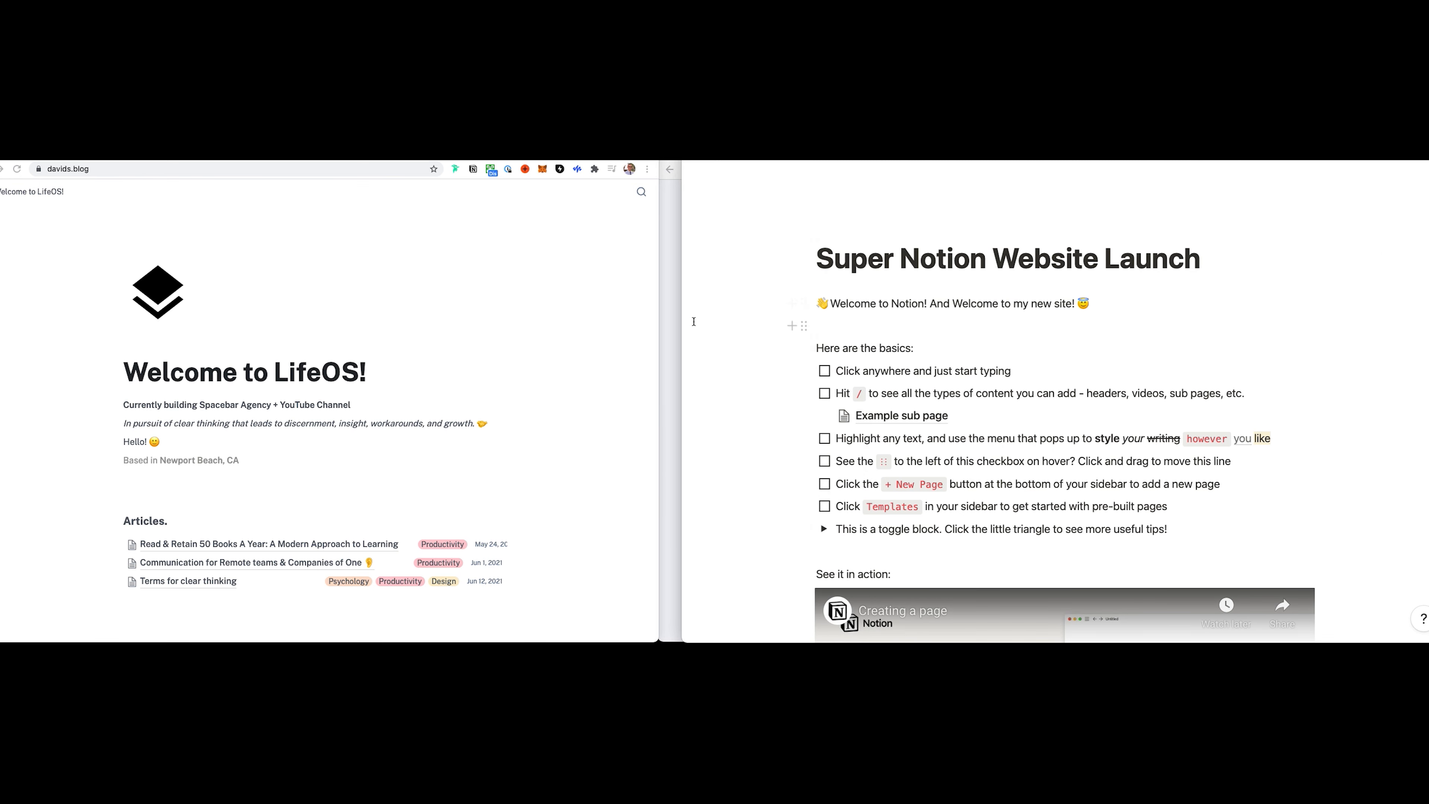
- Switch to Super in the browser and start a new site named "Super Notion Website Launch"
left_click(670, 320)
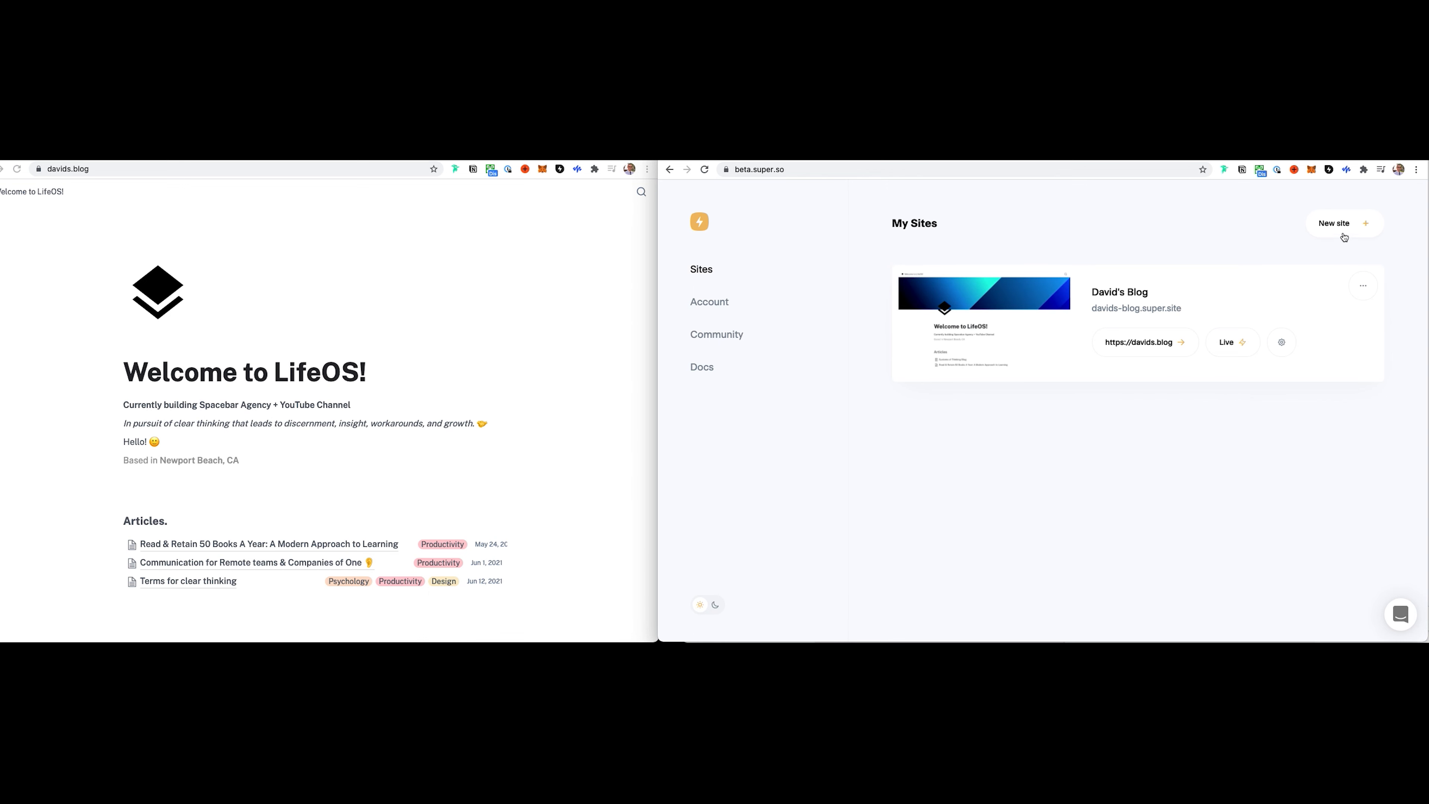
left_click(1362, 225)
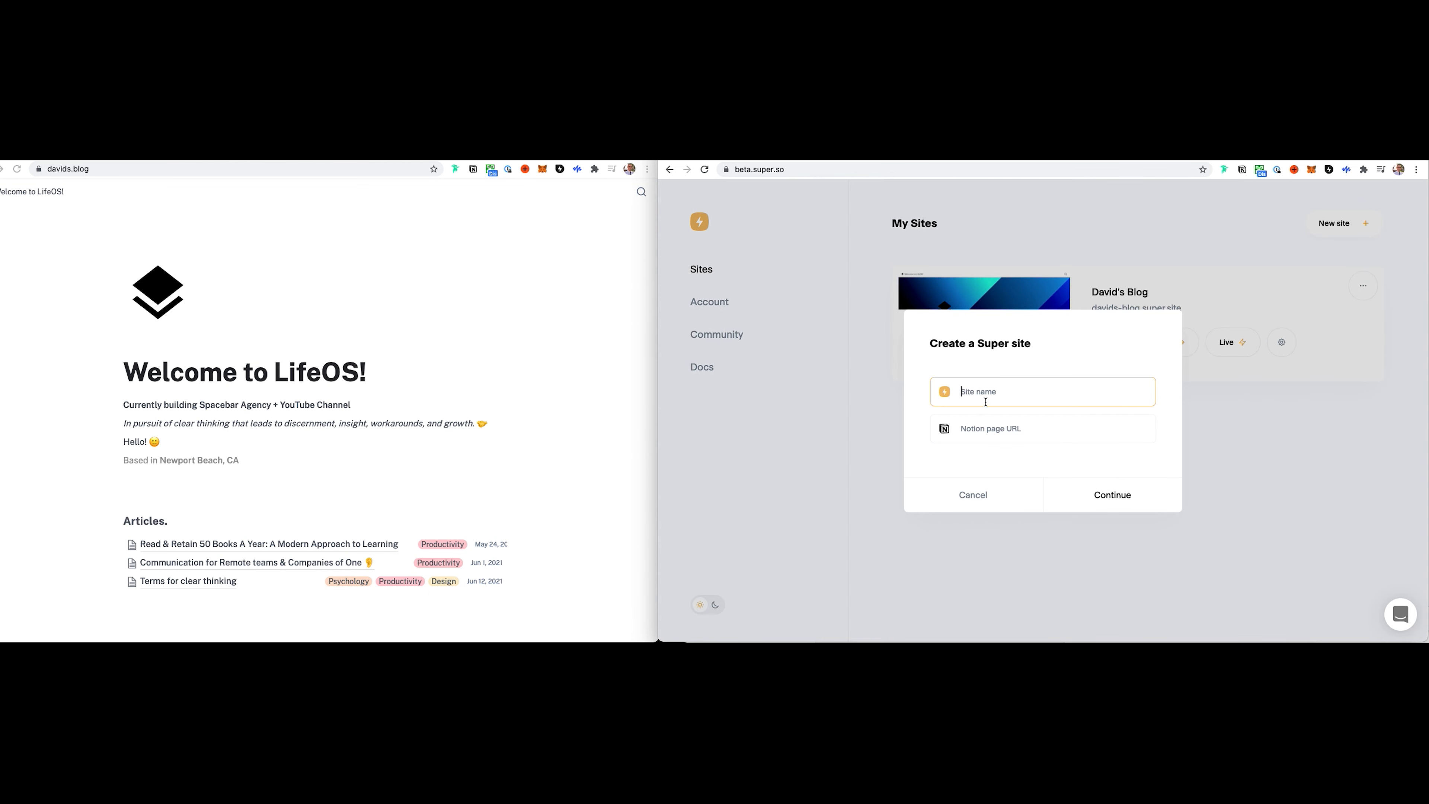
type("Super Notion Website Launch")
- Back in Notion, share the page to the web, disallow duplicating it as a template, and copy its public link
left_click(1428, 444)
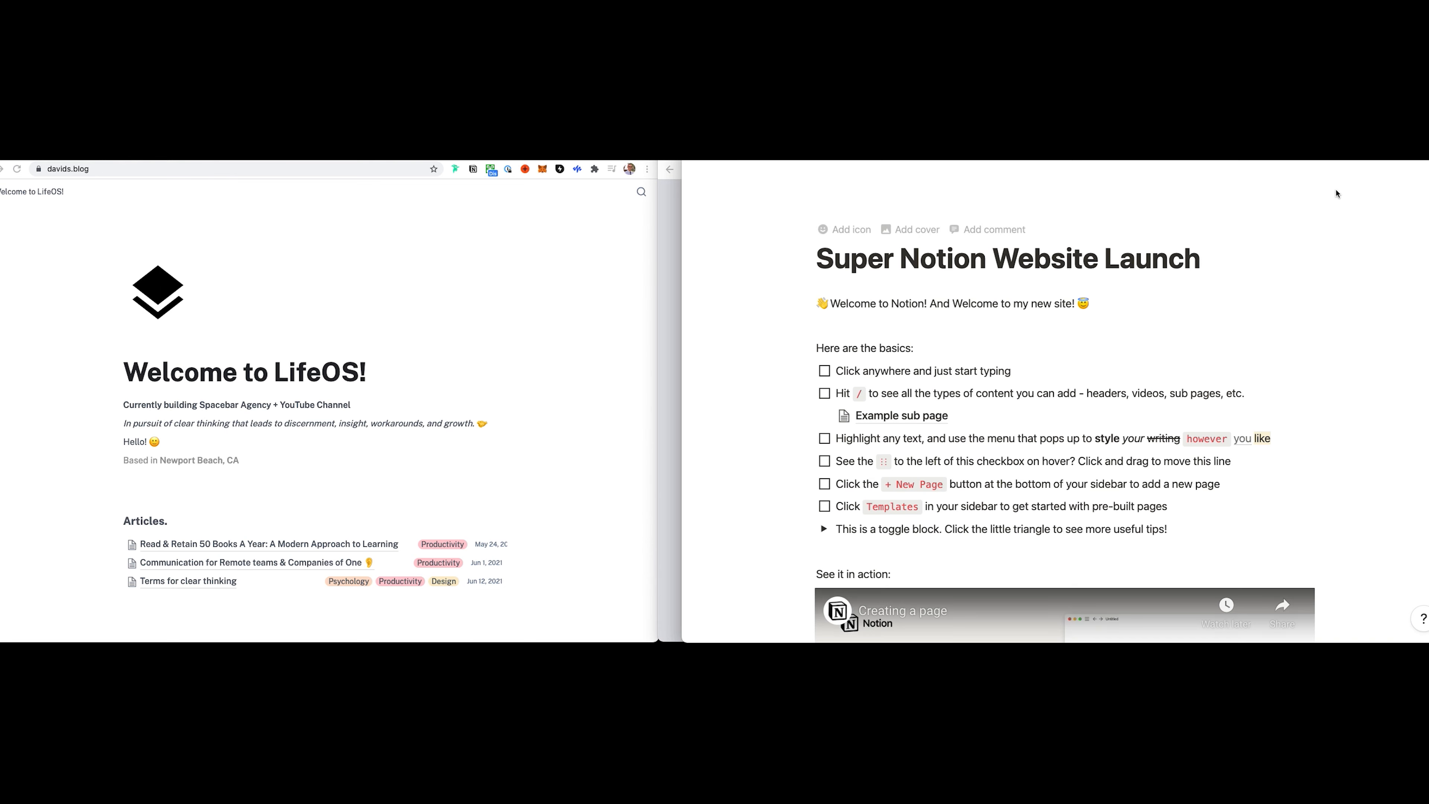
left_click(1293, 153)
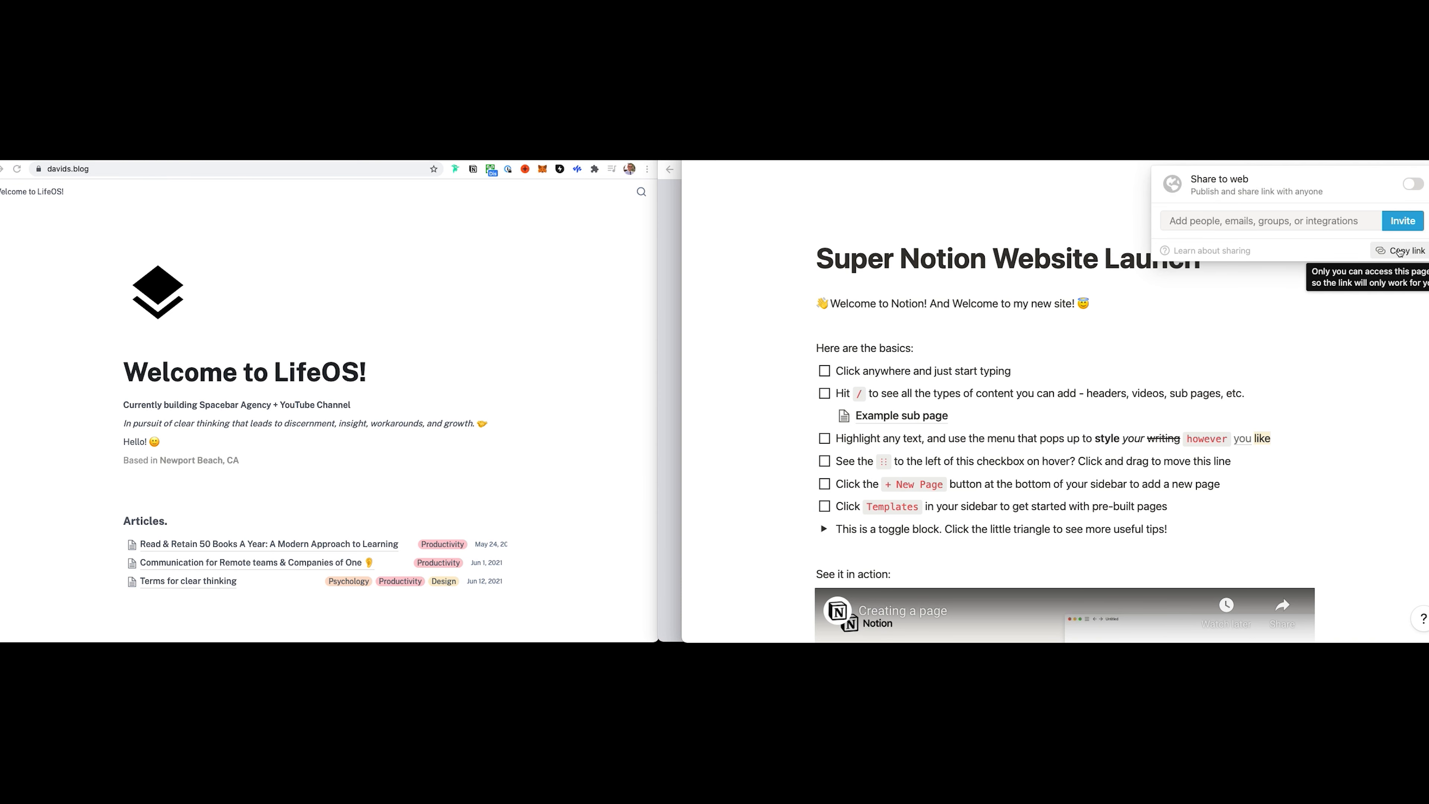
left_click(1412, 184)
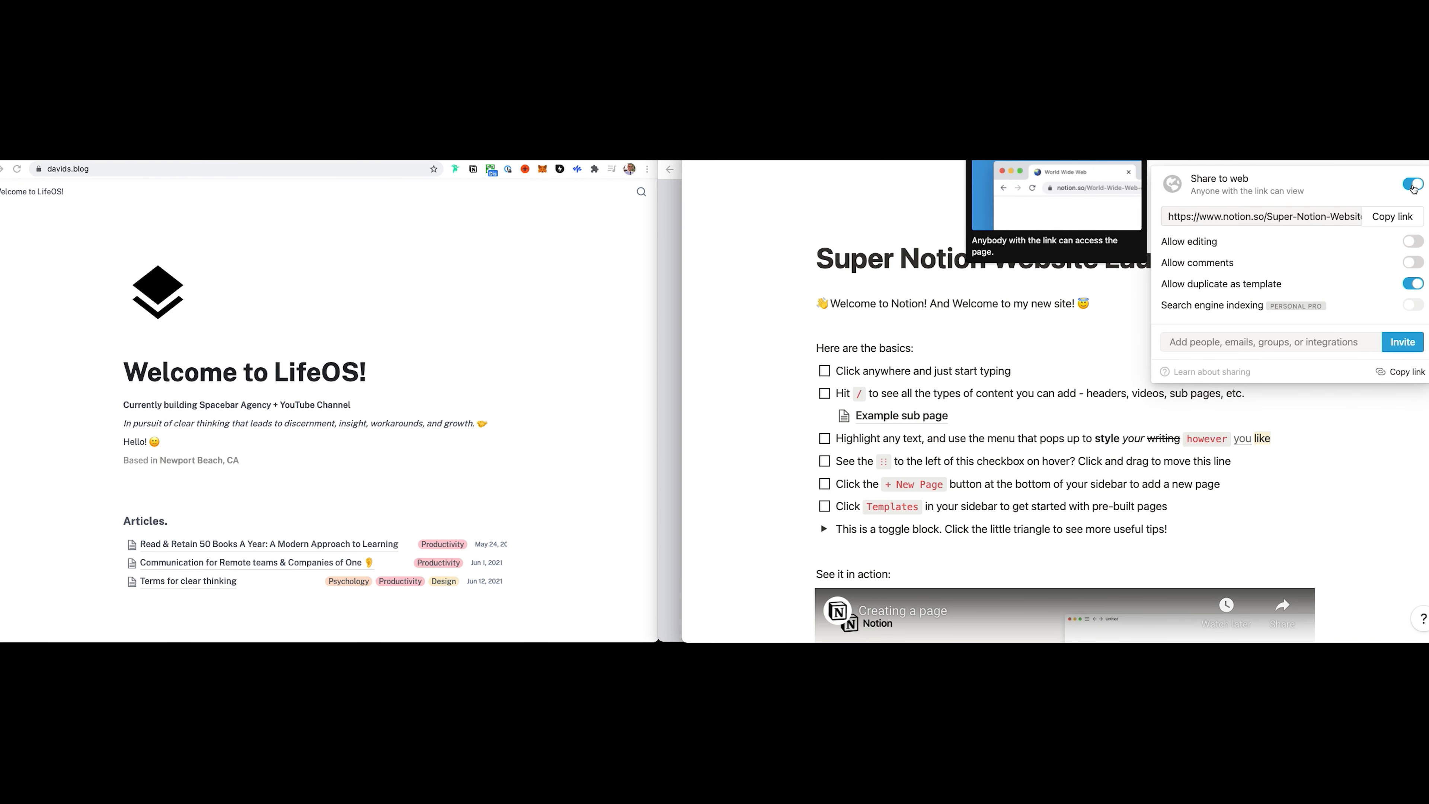
mouse_move(1415, 287)
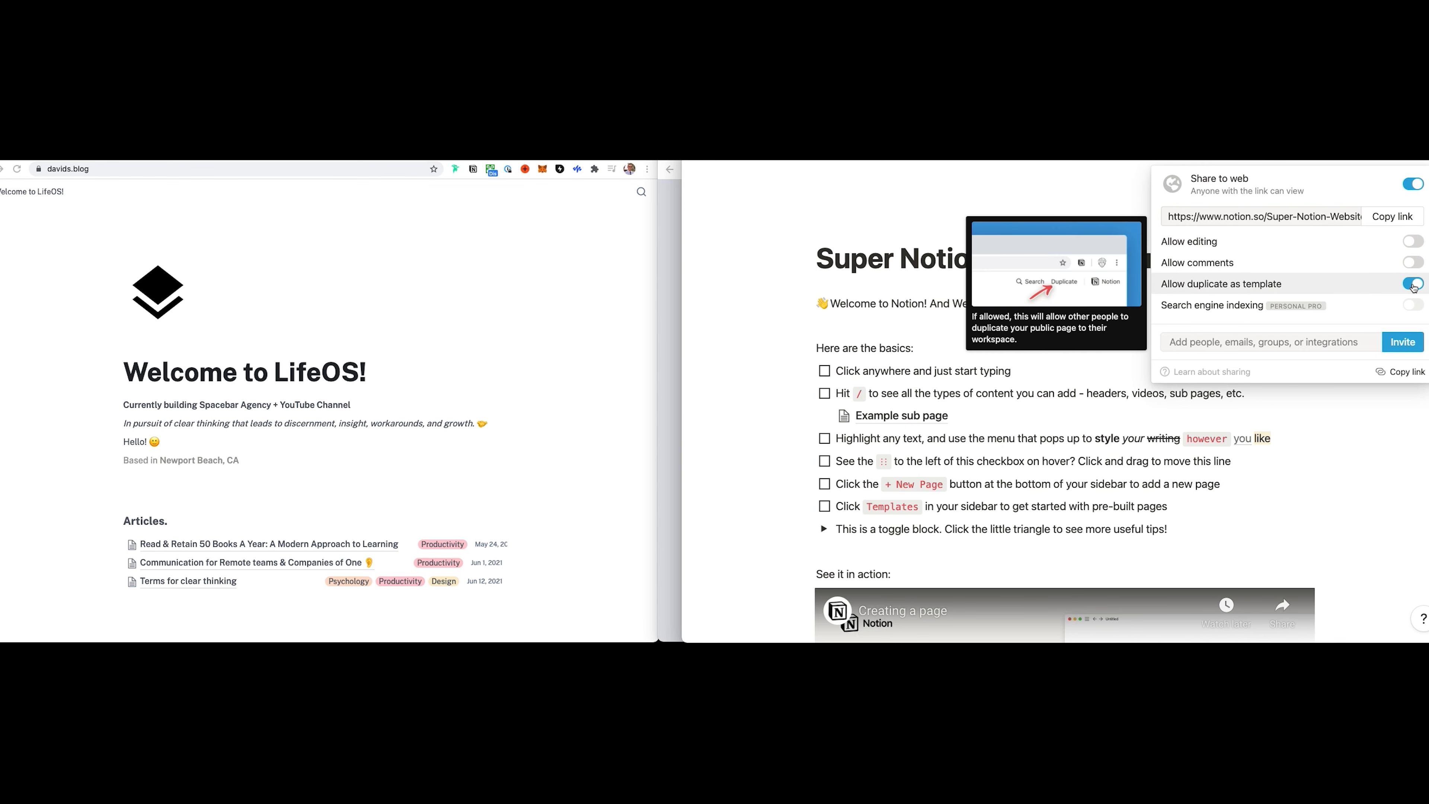
left_click(1414, 285)
left_click(1393, 216)
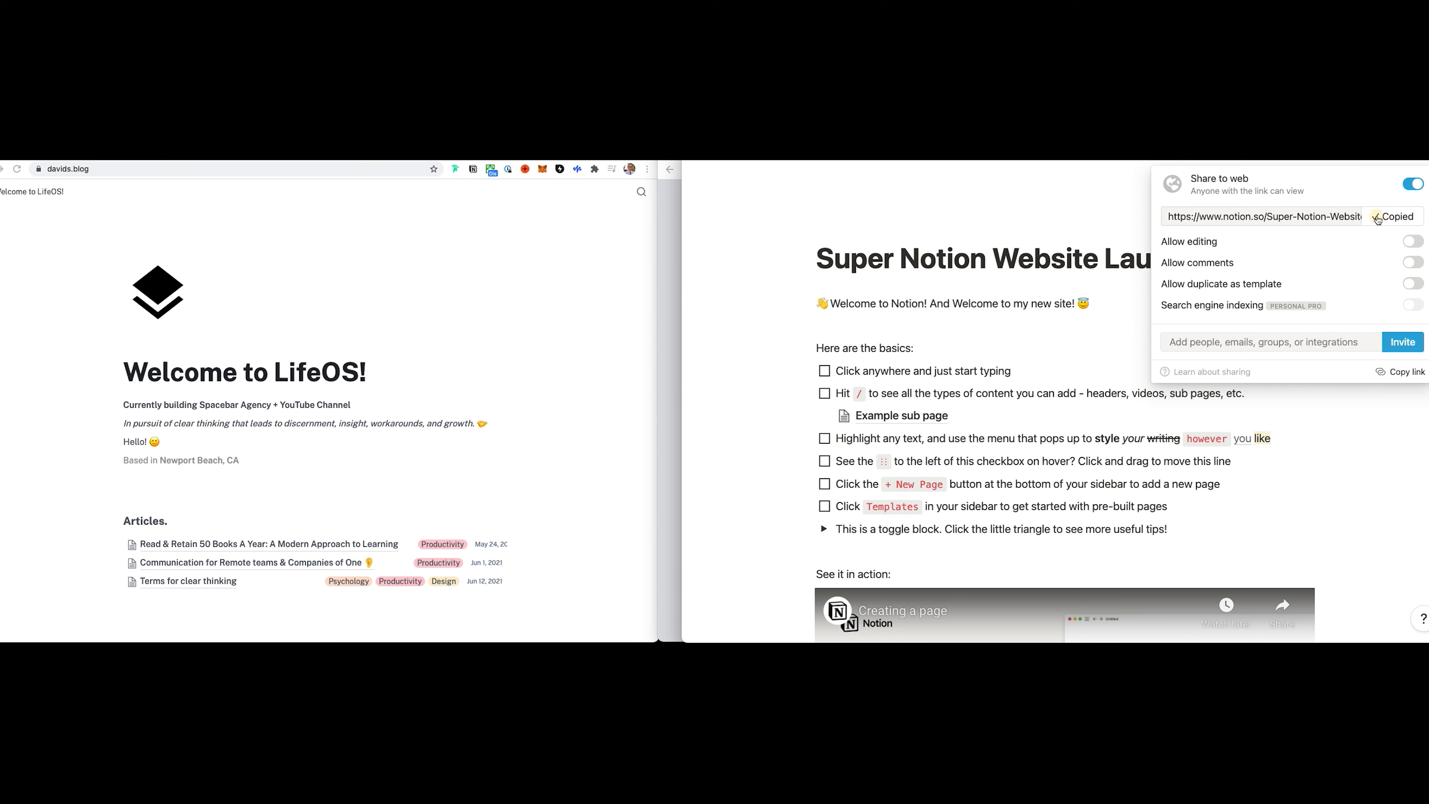
- Paste the copied page link on the blank line below the welcome text
left_click(888, 325)
left_click(888, 325)
key("super+v")
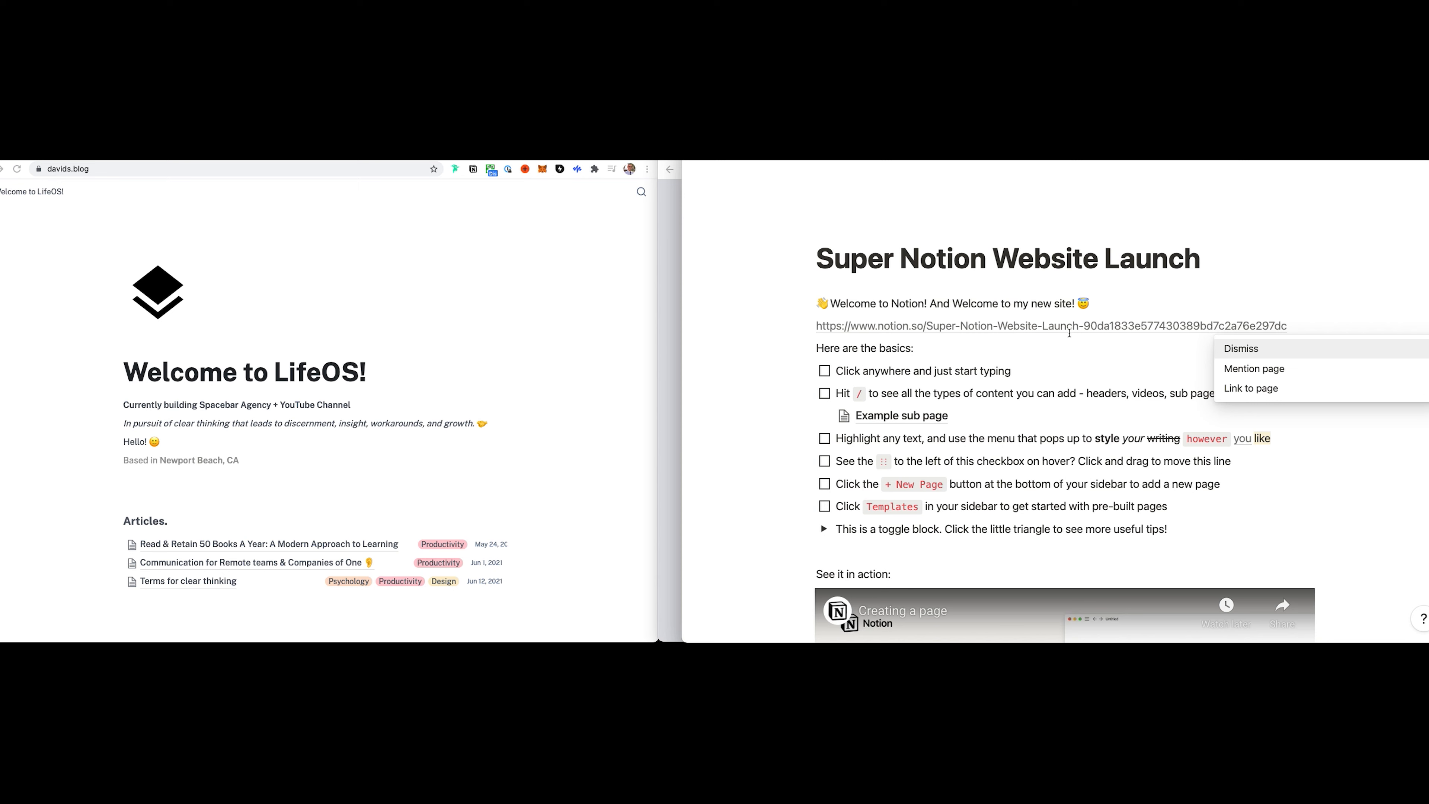
- Try prefixing the page title with "1000x" and check the public link in the sharing options
triple_click(1144, 256)
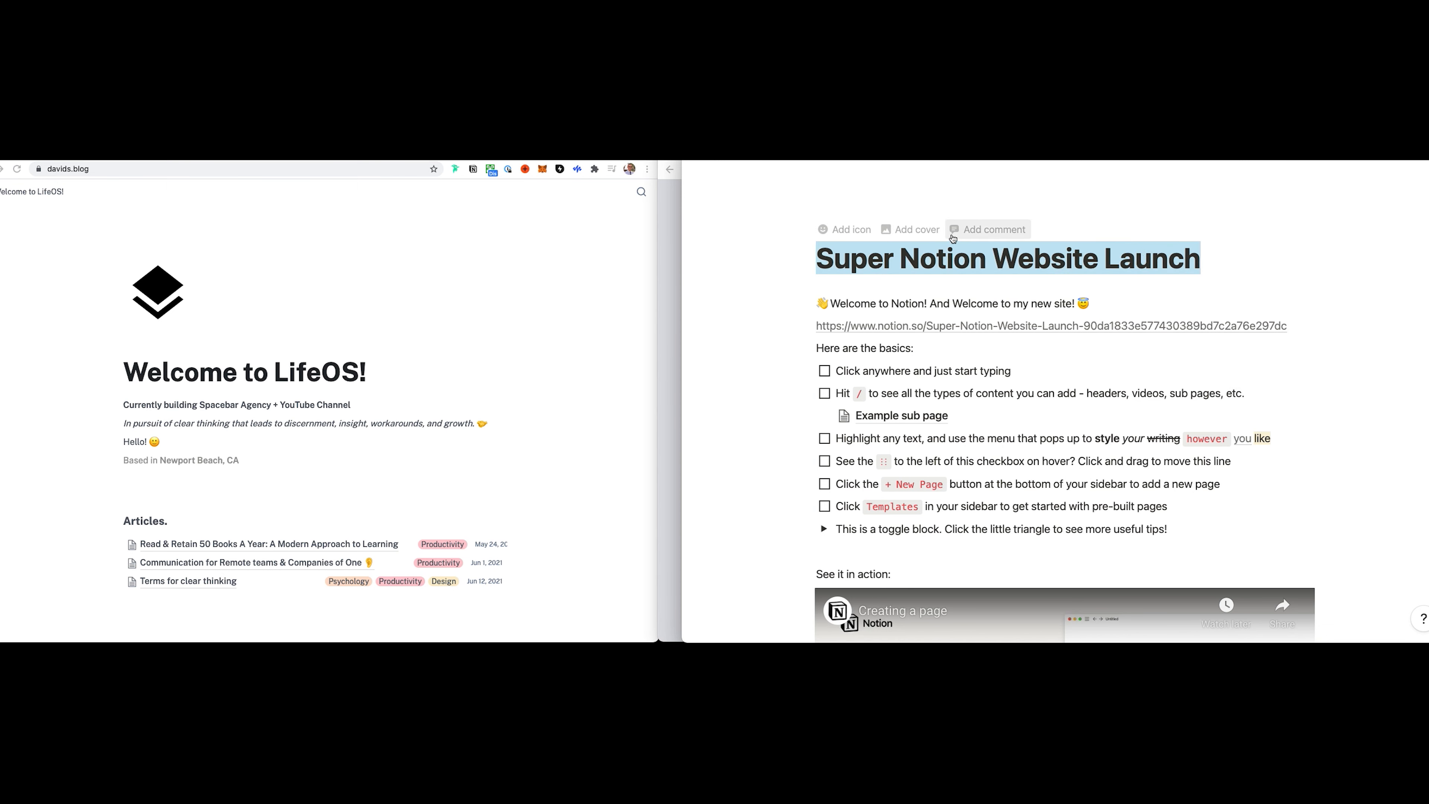
key("super+v")
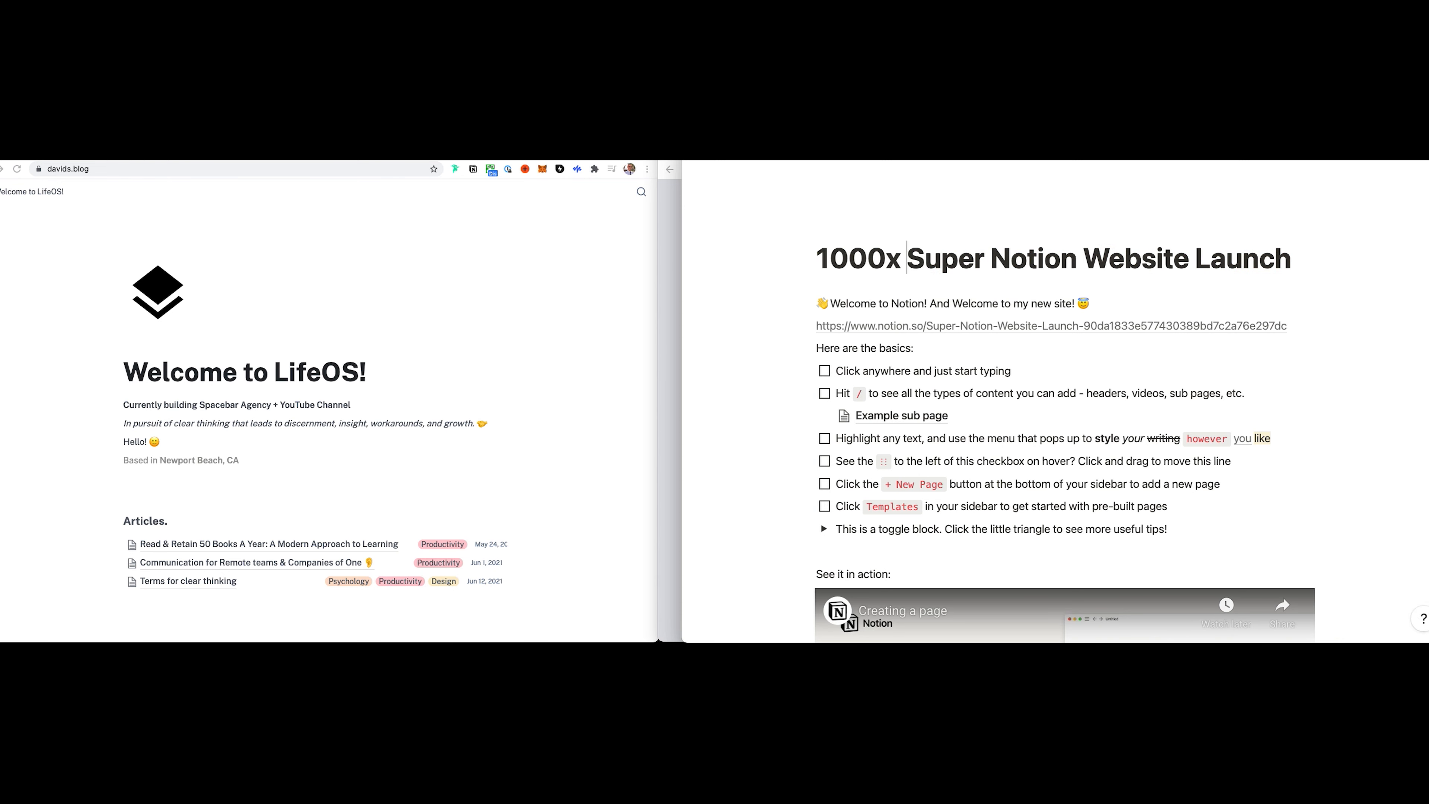
left_click(1290, 163)
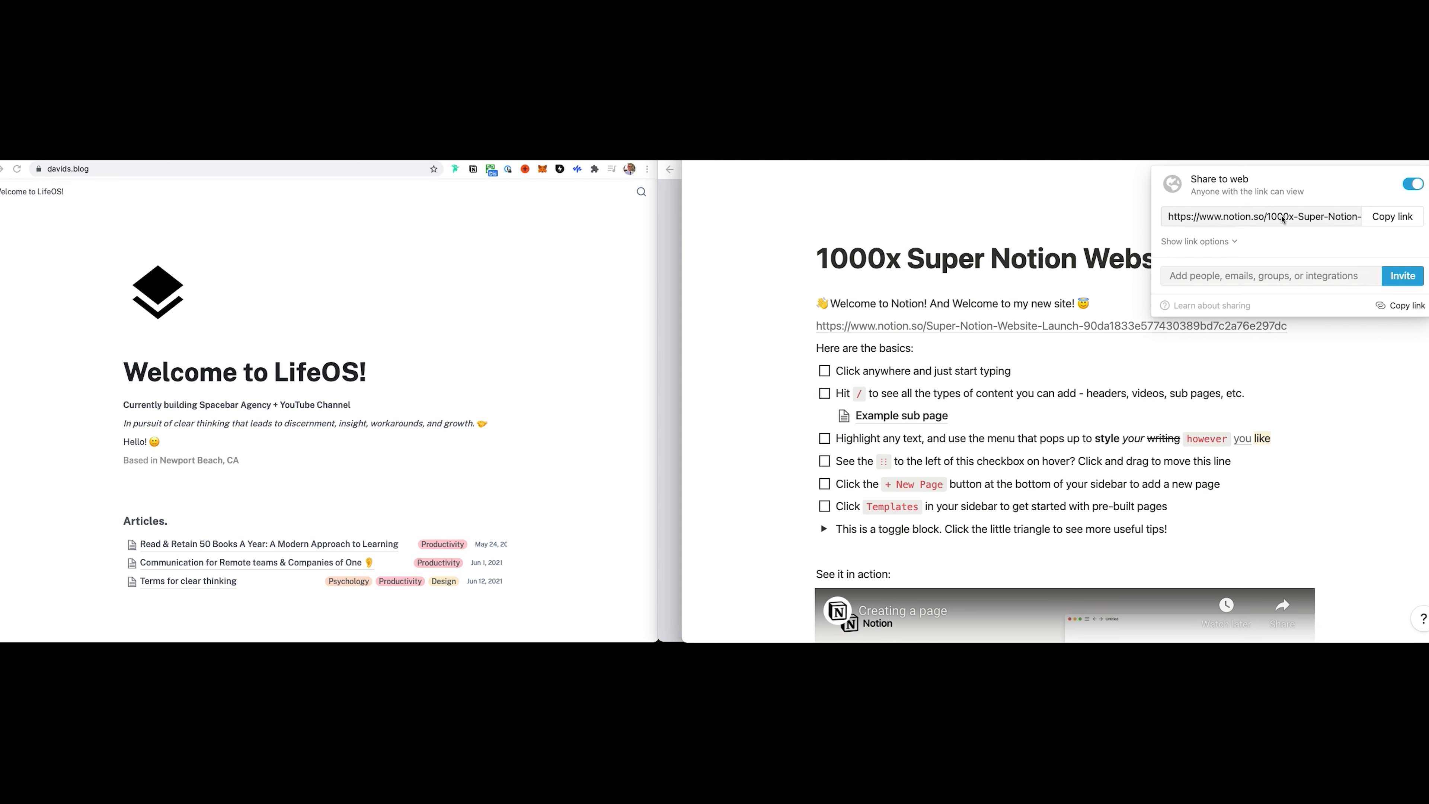
left_click(915, 256)
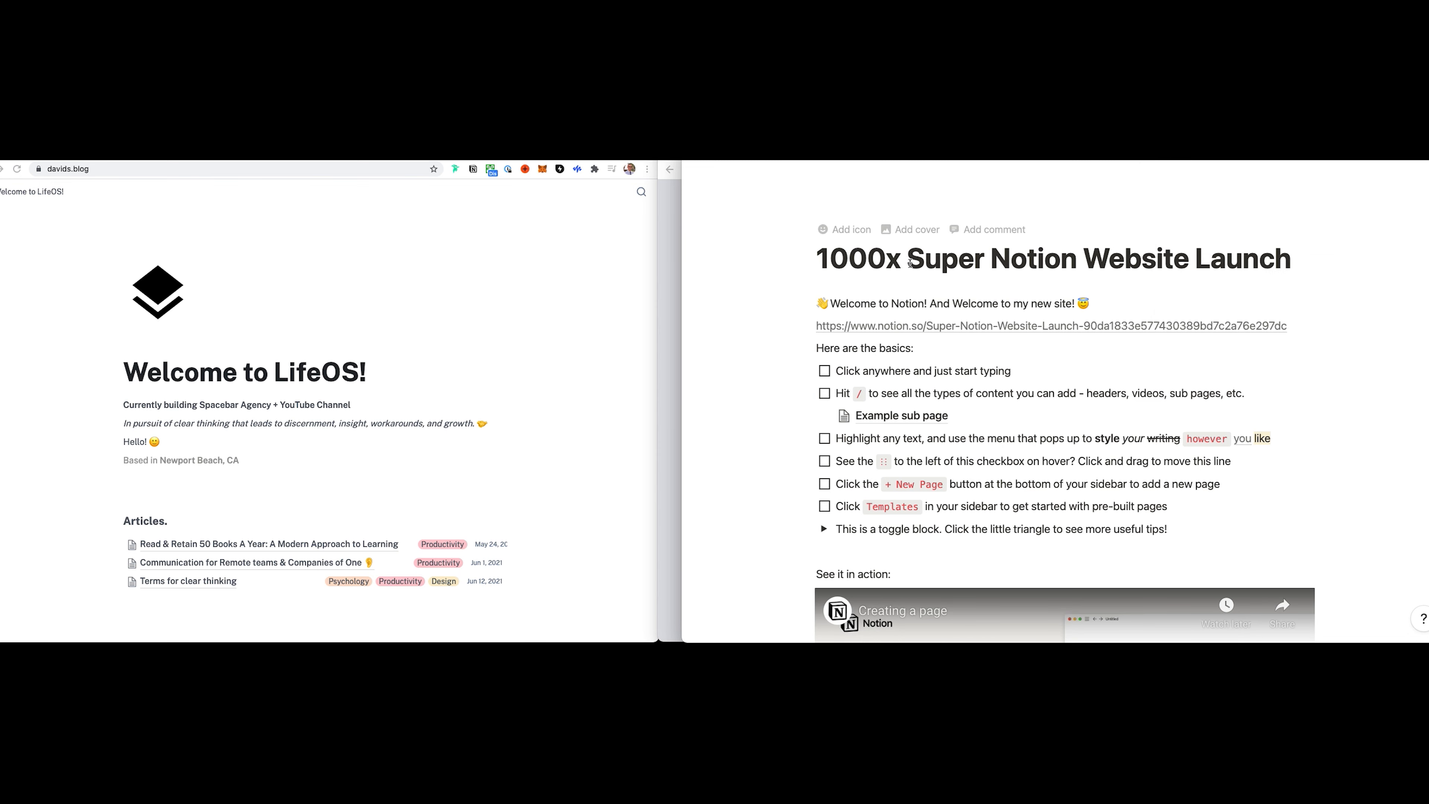
double_click(801, 262)
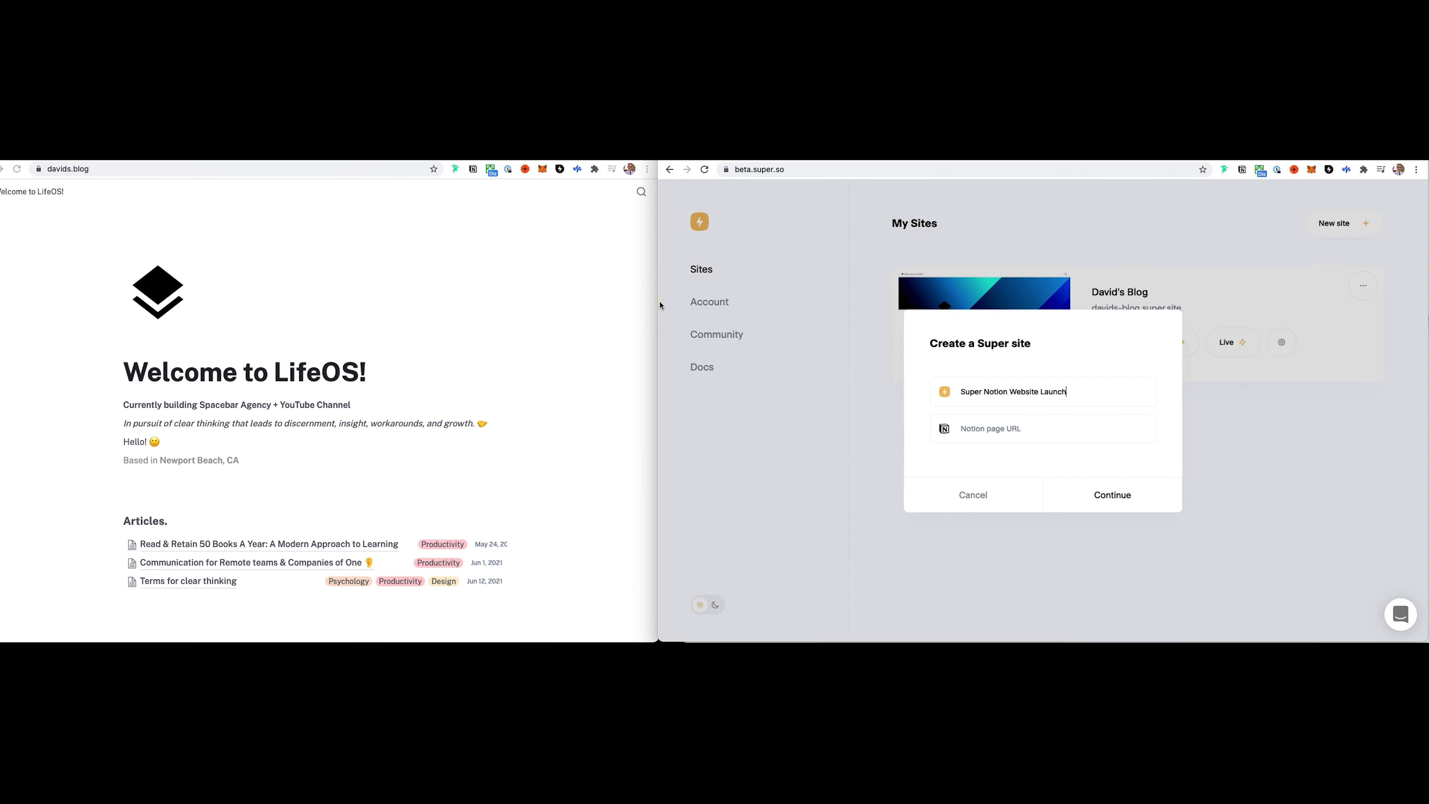
- In Super, enter the copied Notion page link for the new site and create it
key("super+v")
left_click(1113, 495)
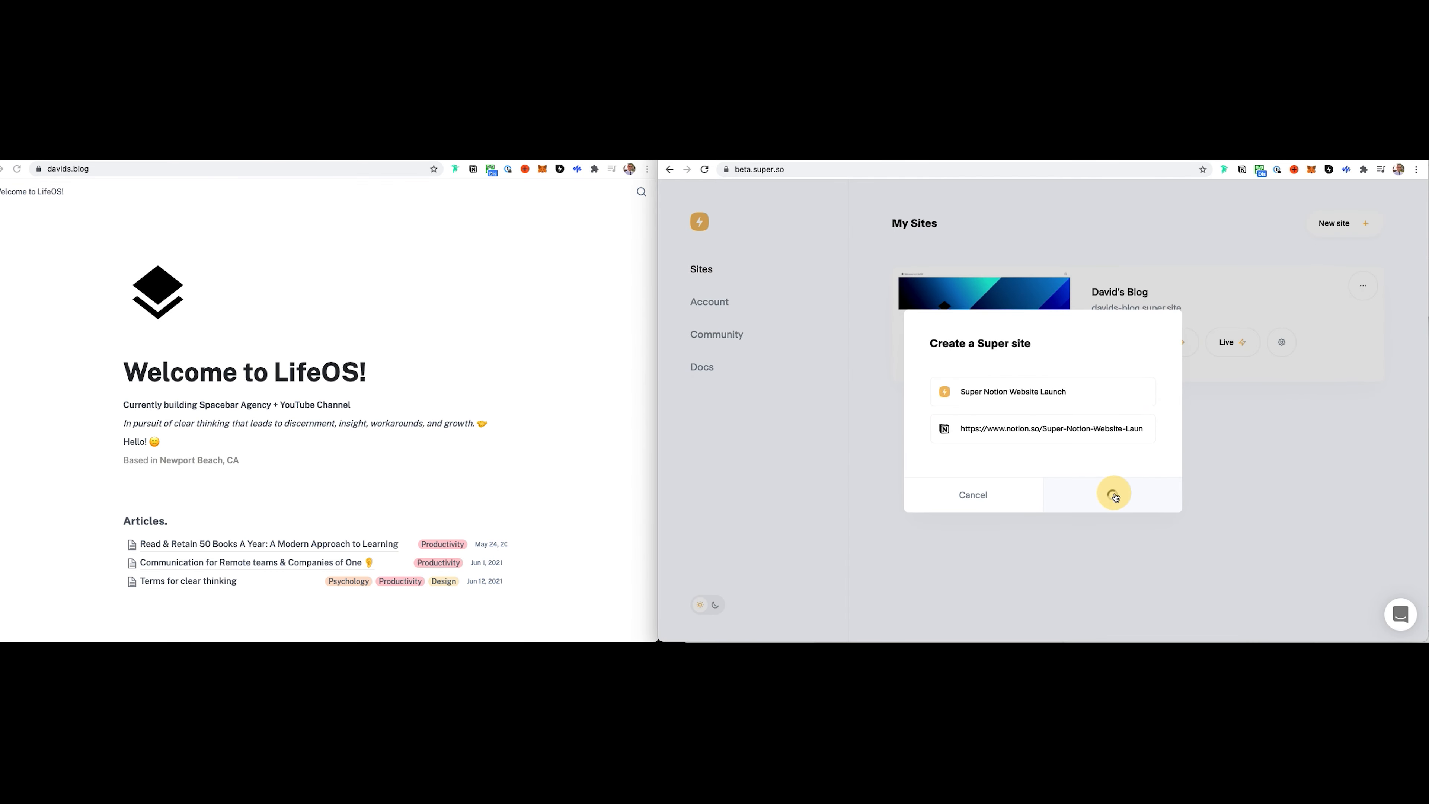
- In GoDaddy, open DNS management for the .com domain listed directly above davids.blog and review its records
left_click(287, 269)
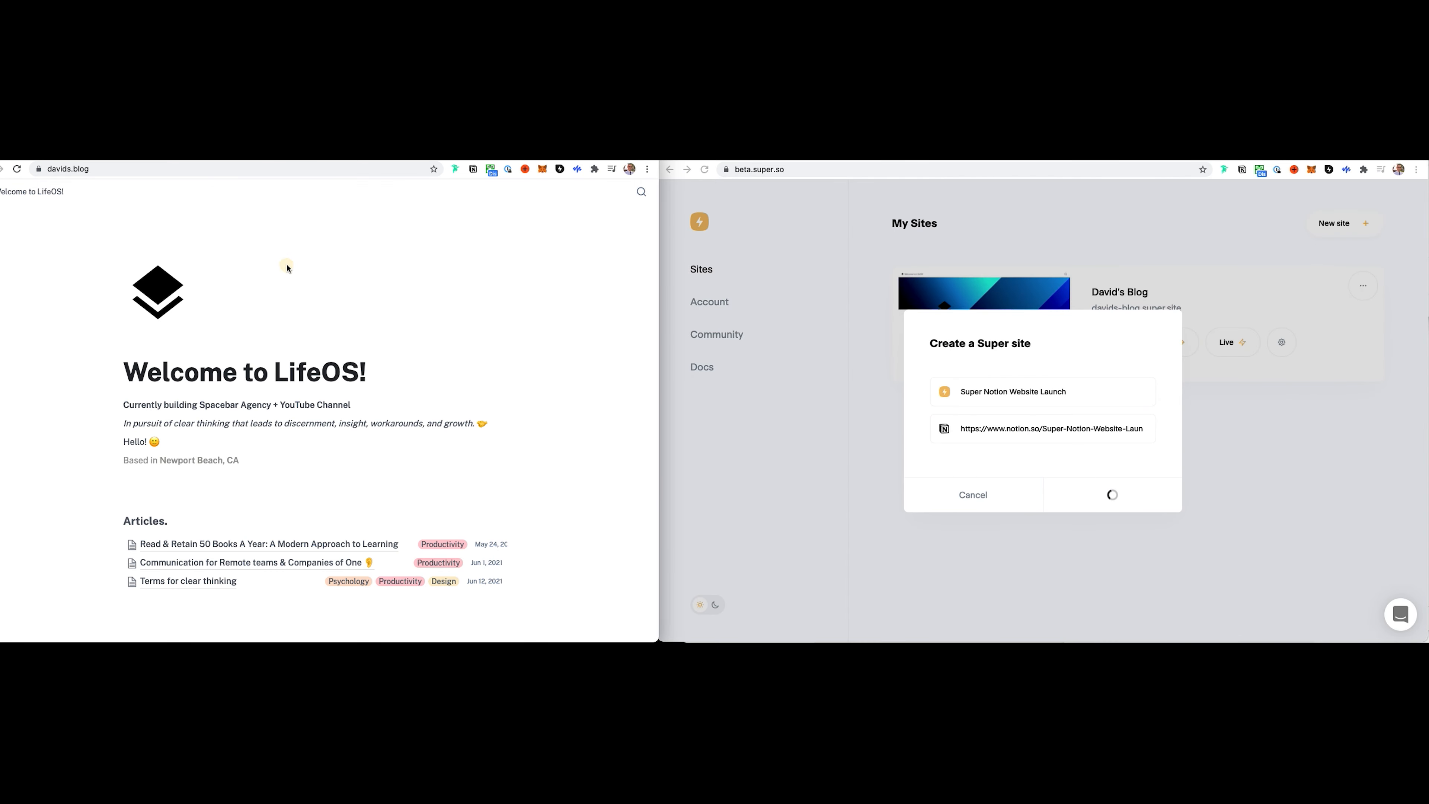
left_click(66, 158)
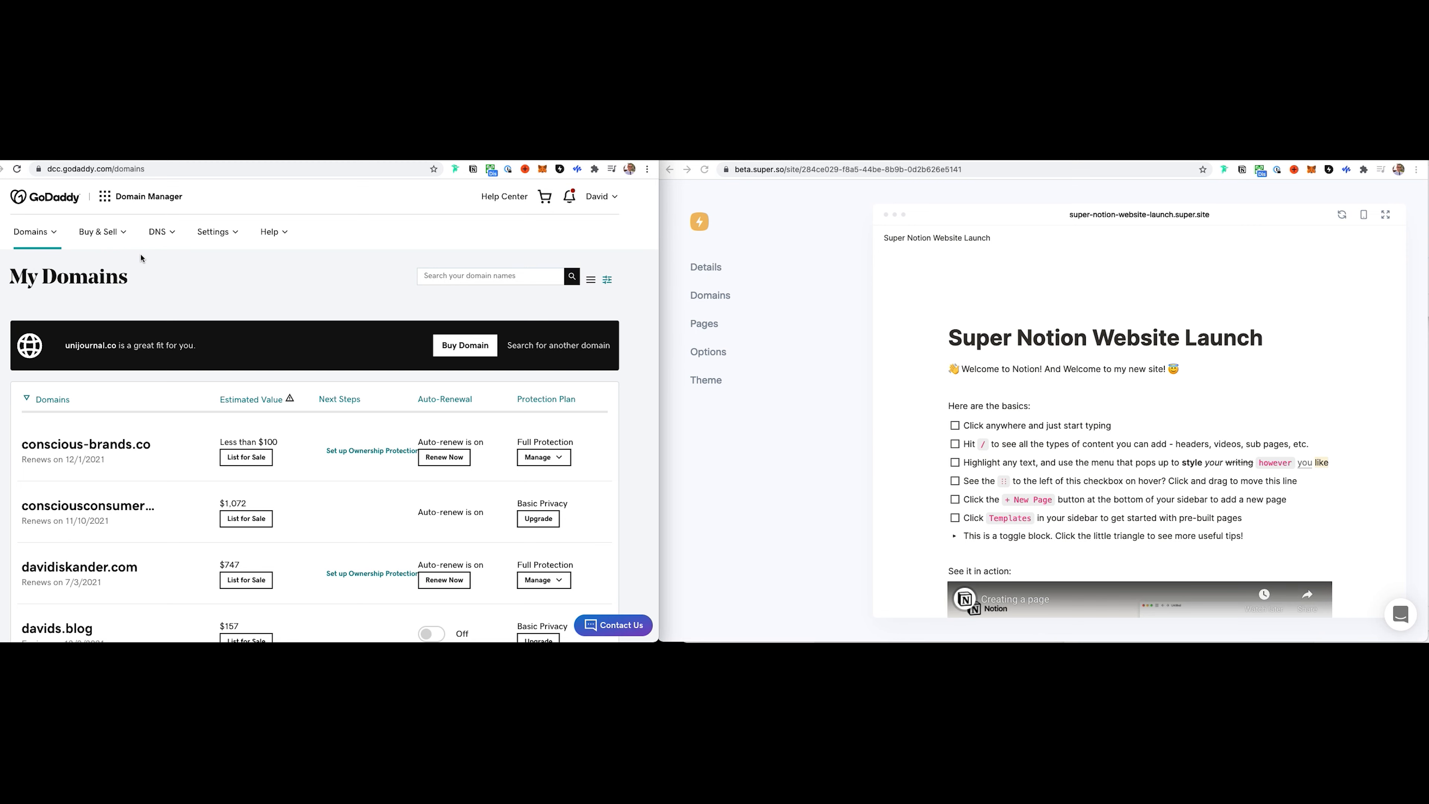
scroll(166, 315, "down", 1)
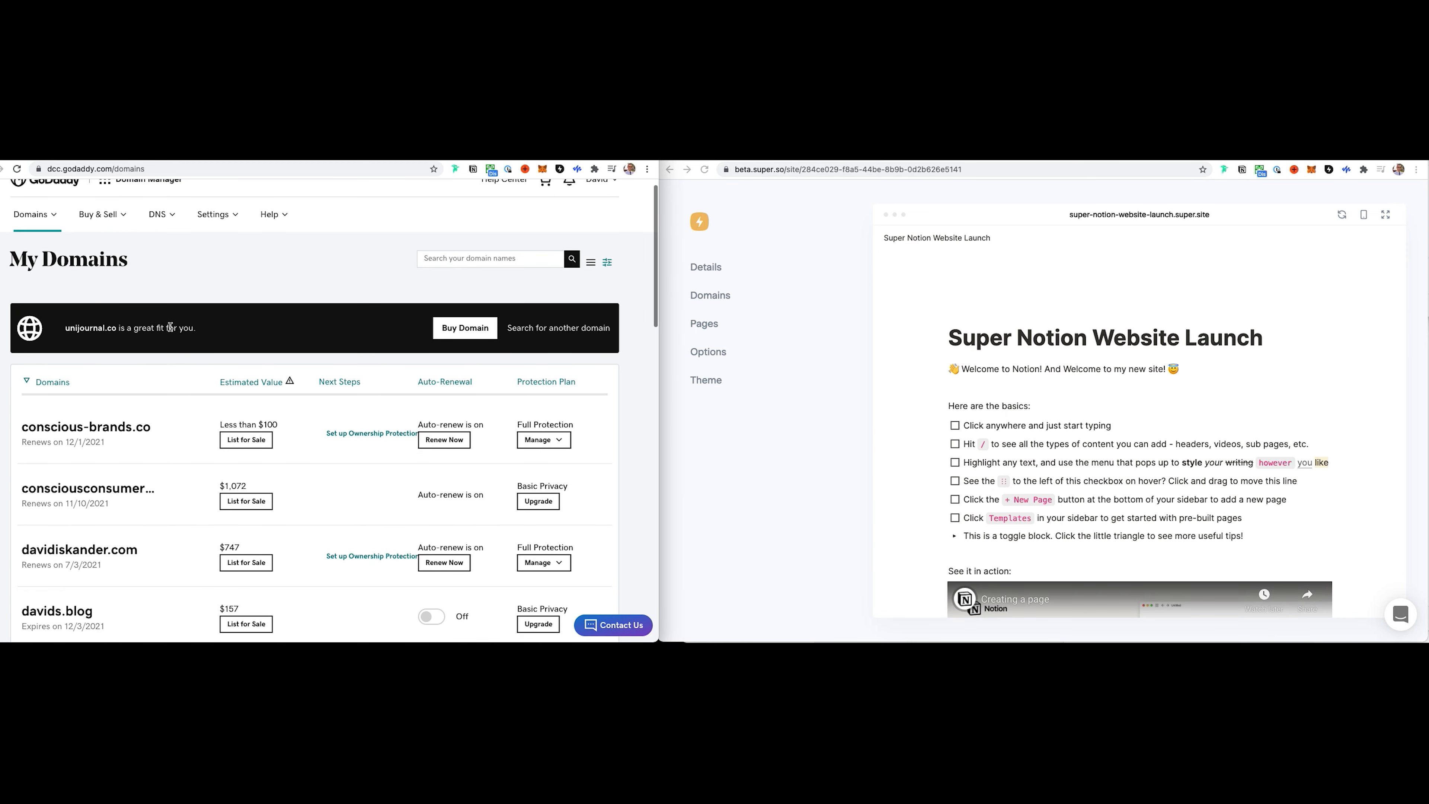
left_click(86, 552)
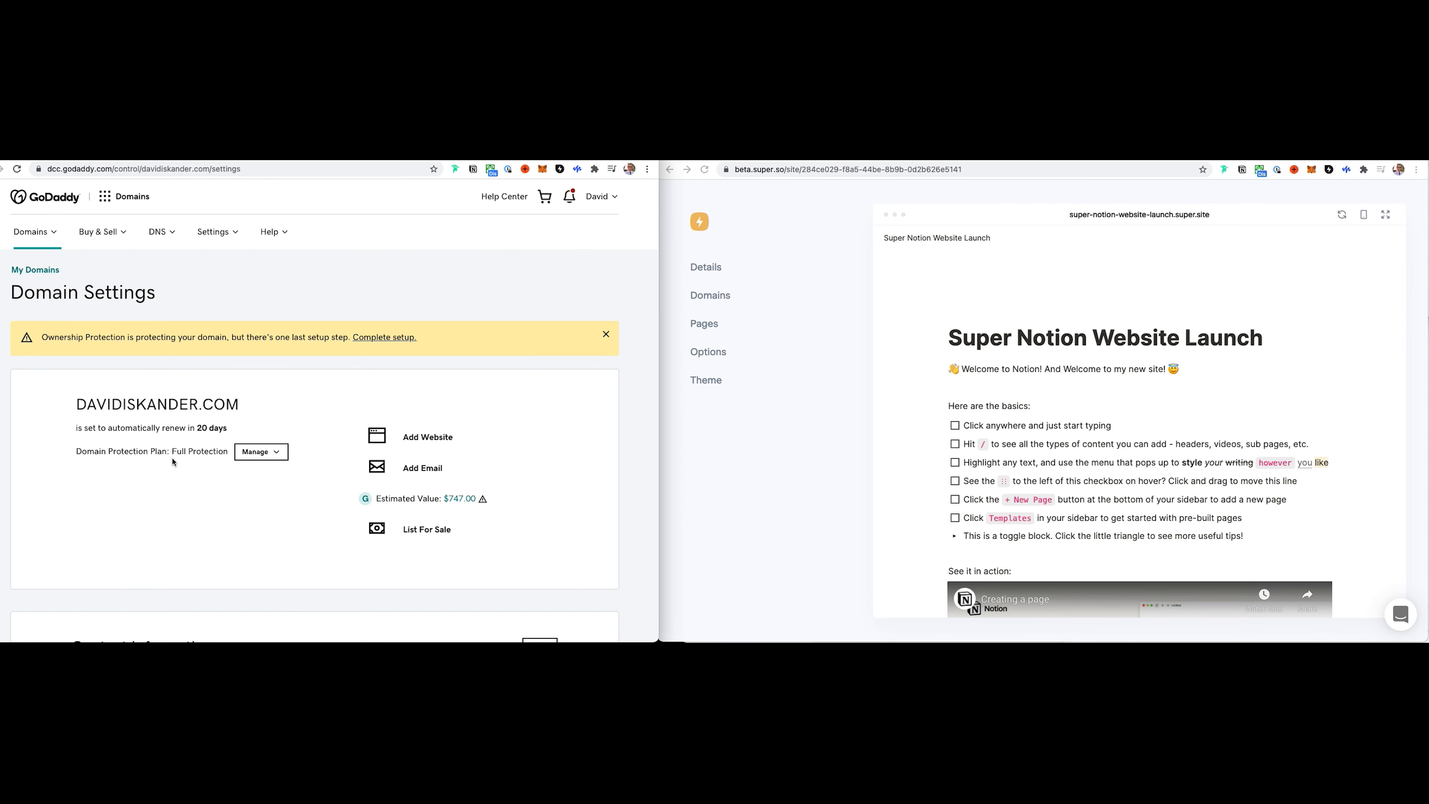
scroll(251, 484, "down", 1)
scroll(251, 485, "down", 15)
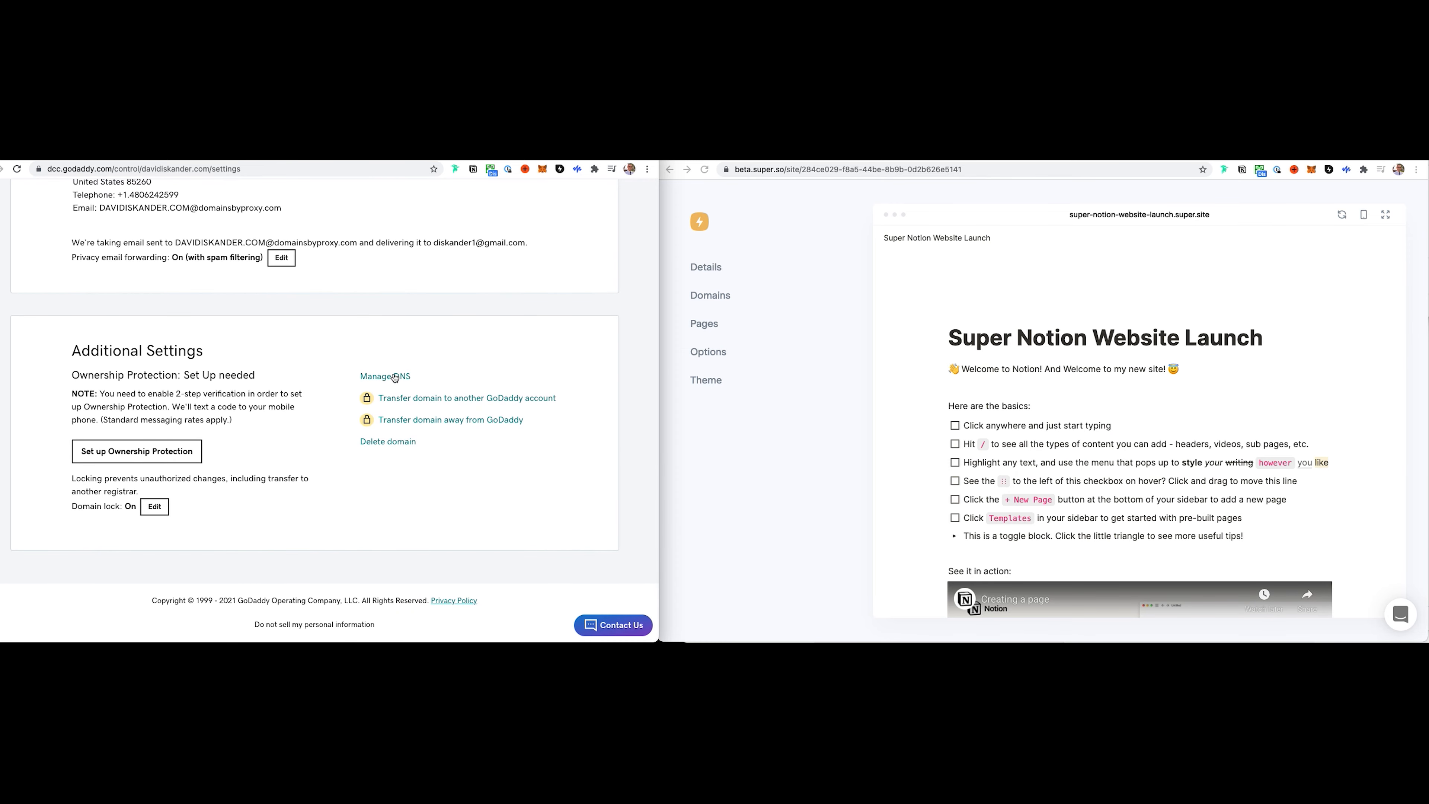
left_click(392, 376)
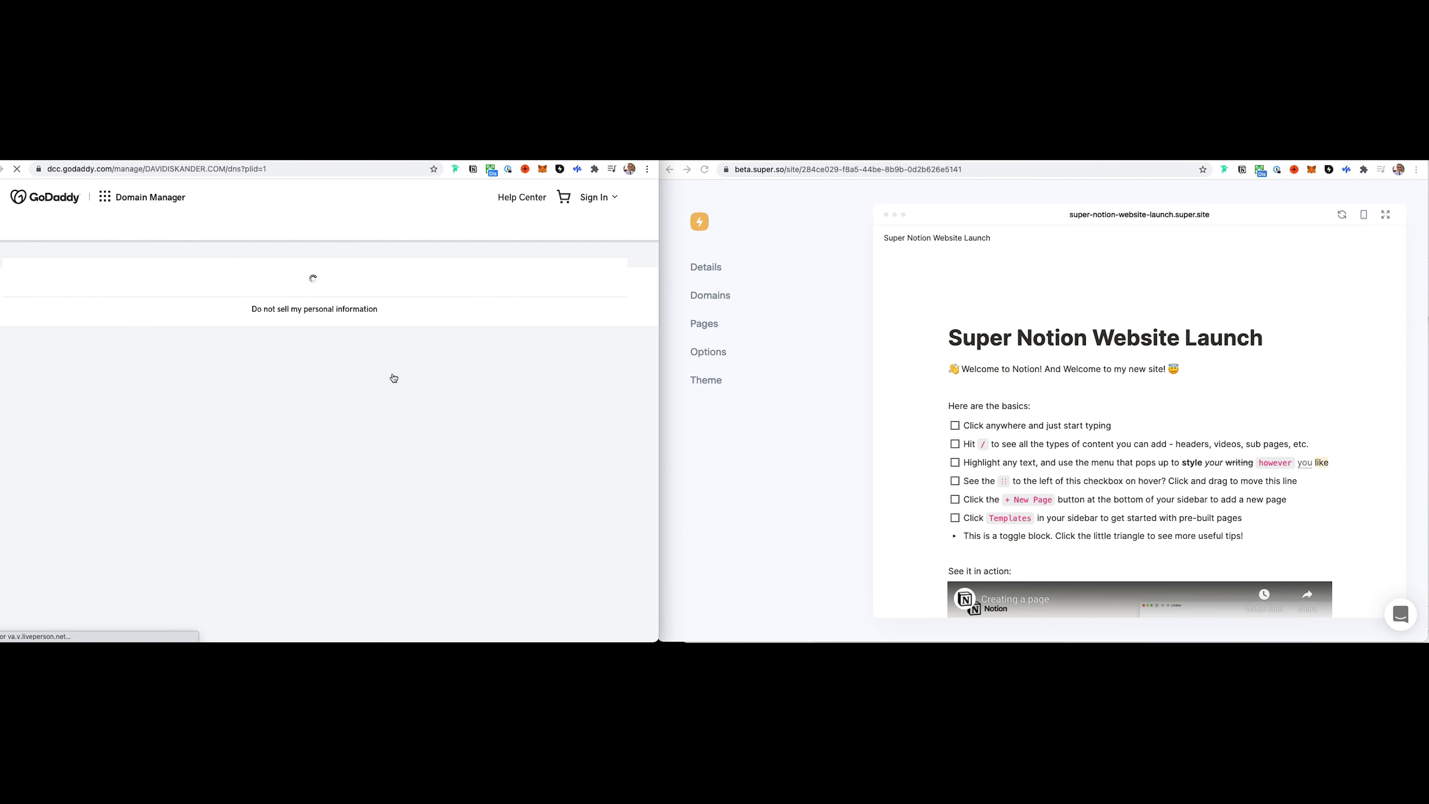
scroll(418, 417, "down", 3)
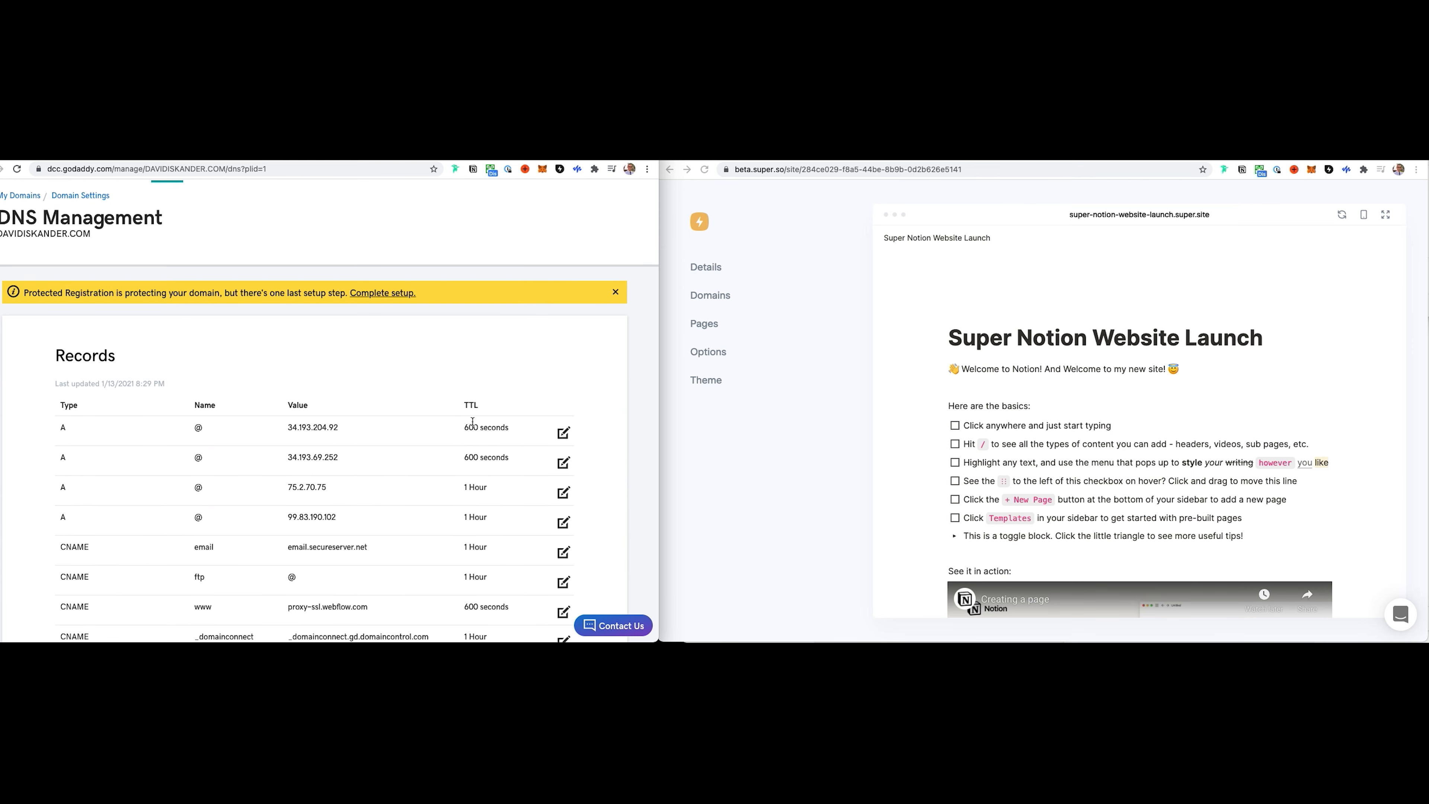
scroll(426, 394, "down", 1)
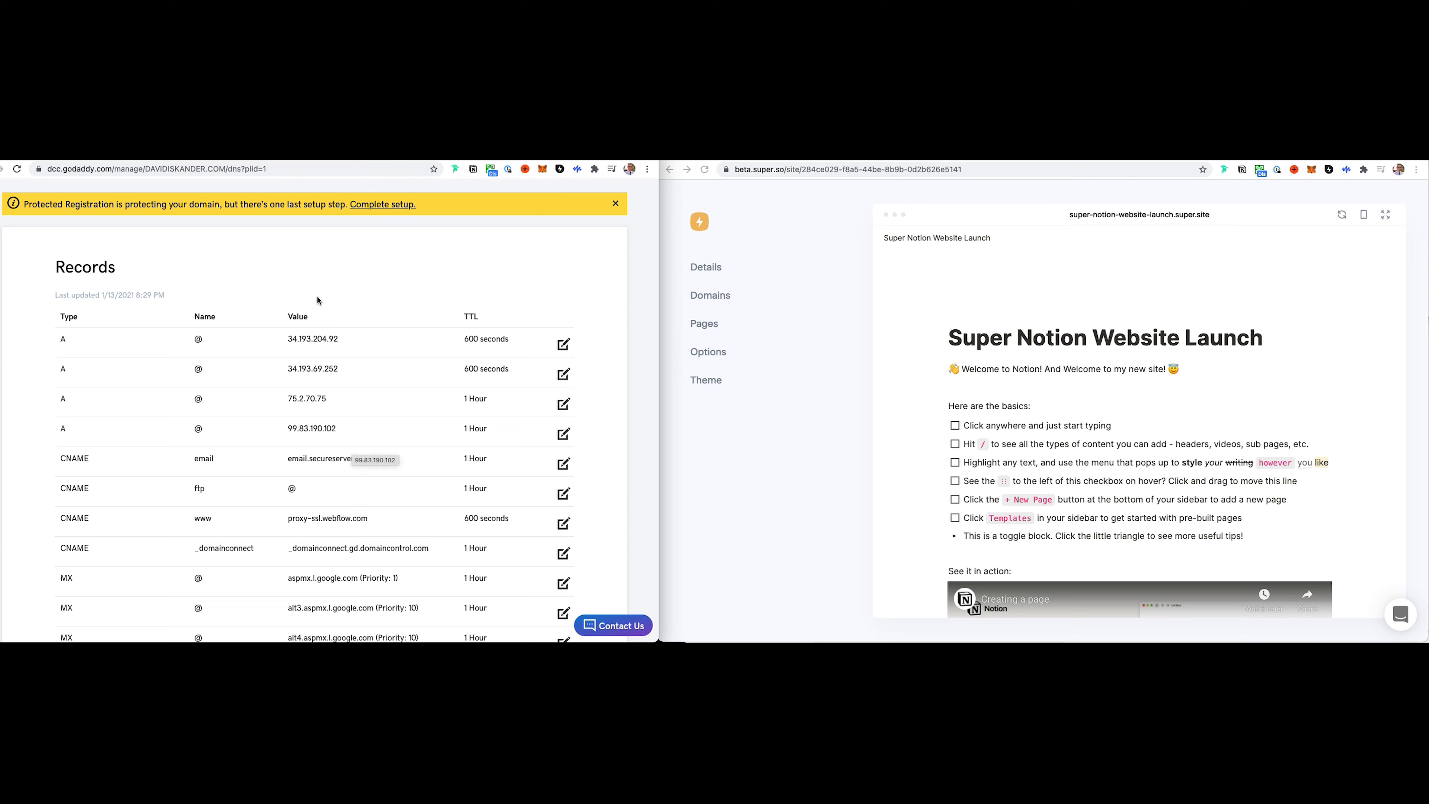
- Return to Super, look over the new site's preview and Details settings, and open its Domains settings
left_click(889, 348)
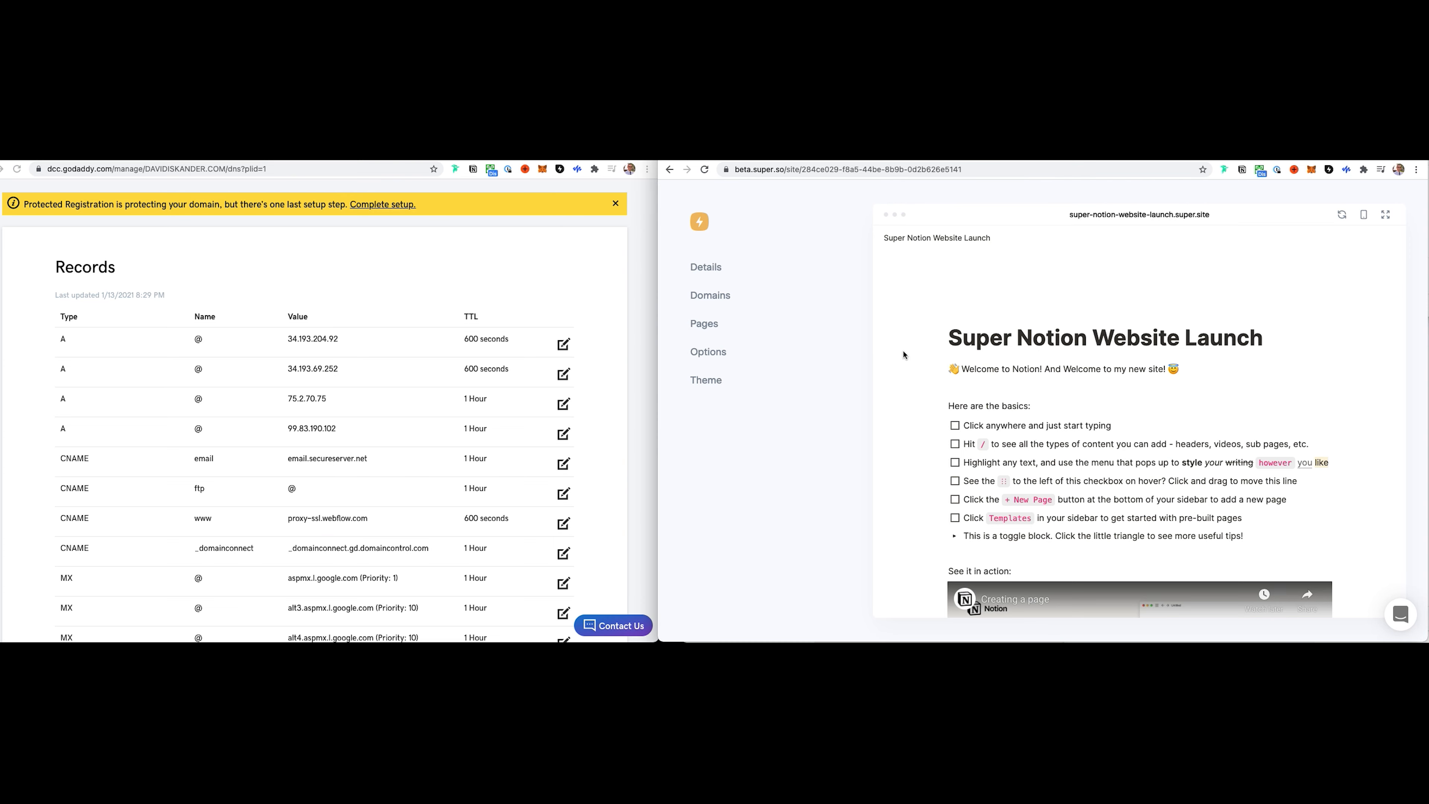
scroll(927, 381, "down", 2)
scroll(928, 381, "up", 2)
left_click(703, 267)
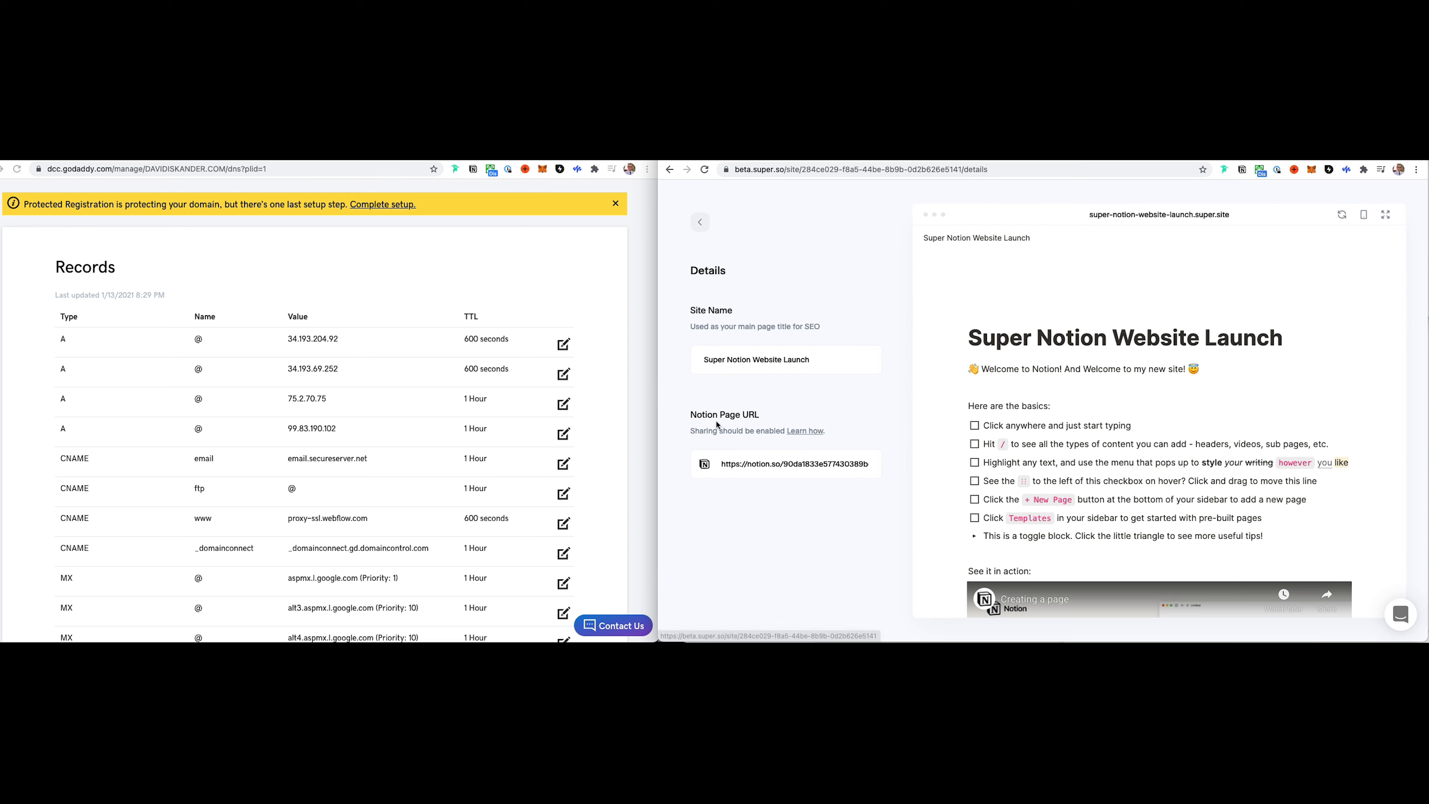
left_click(700, 225)
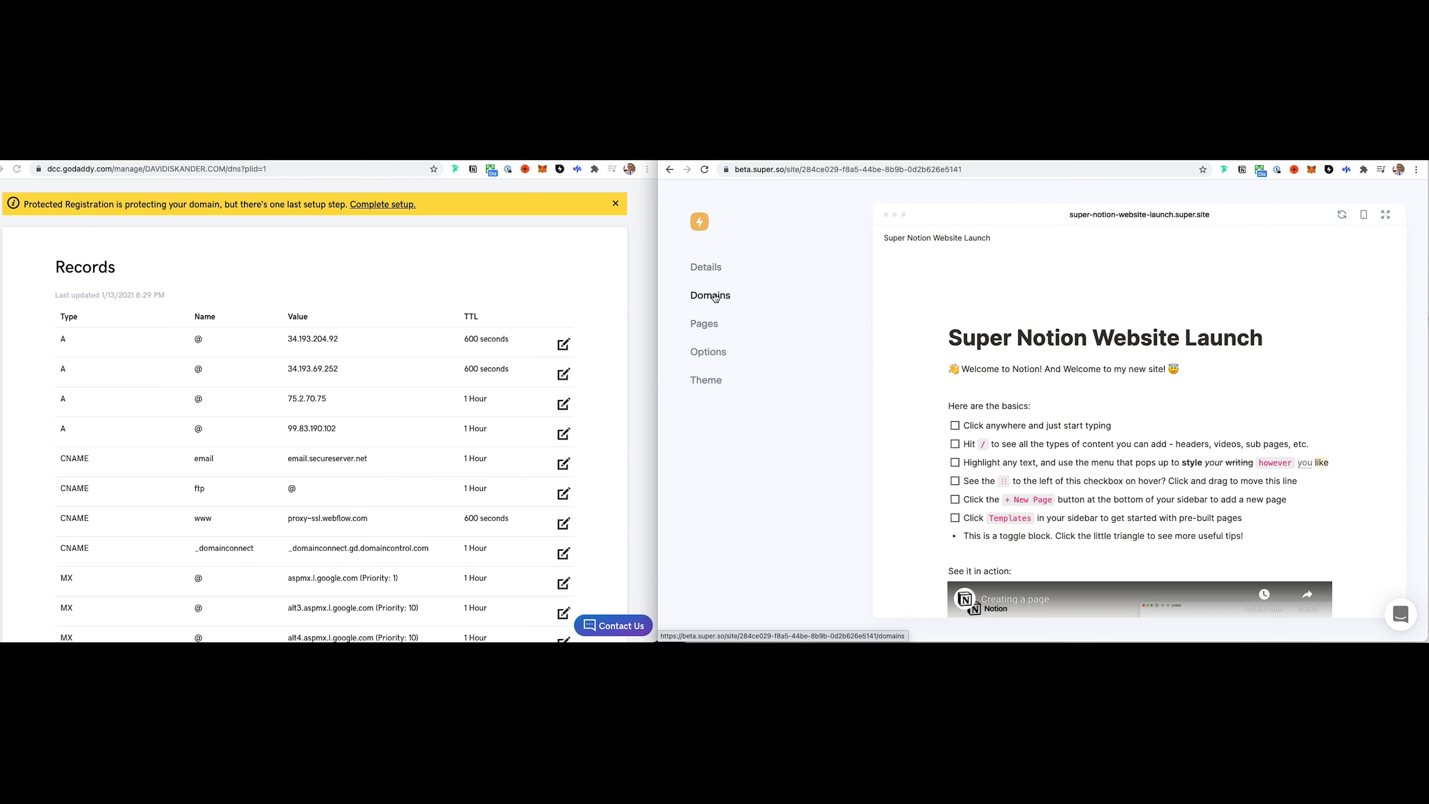
left_click(712, 294)
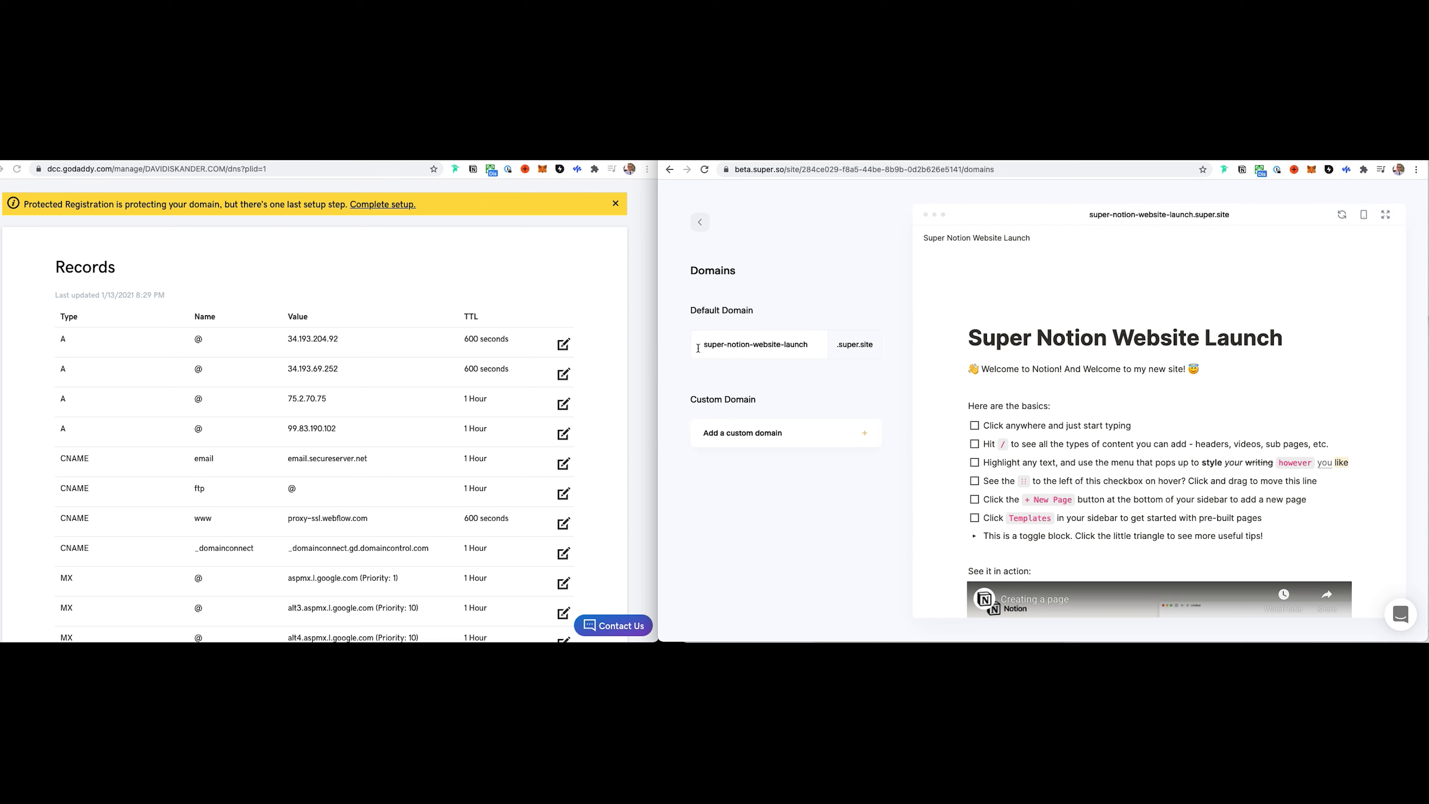
- Start adding a custom domain to the site and enter the .com domain whose DNS records are open in GoDaddy
left_click(810, 347)
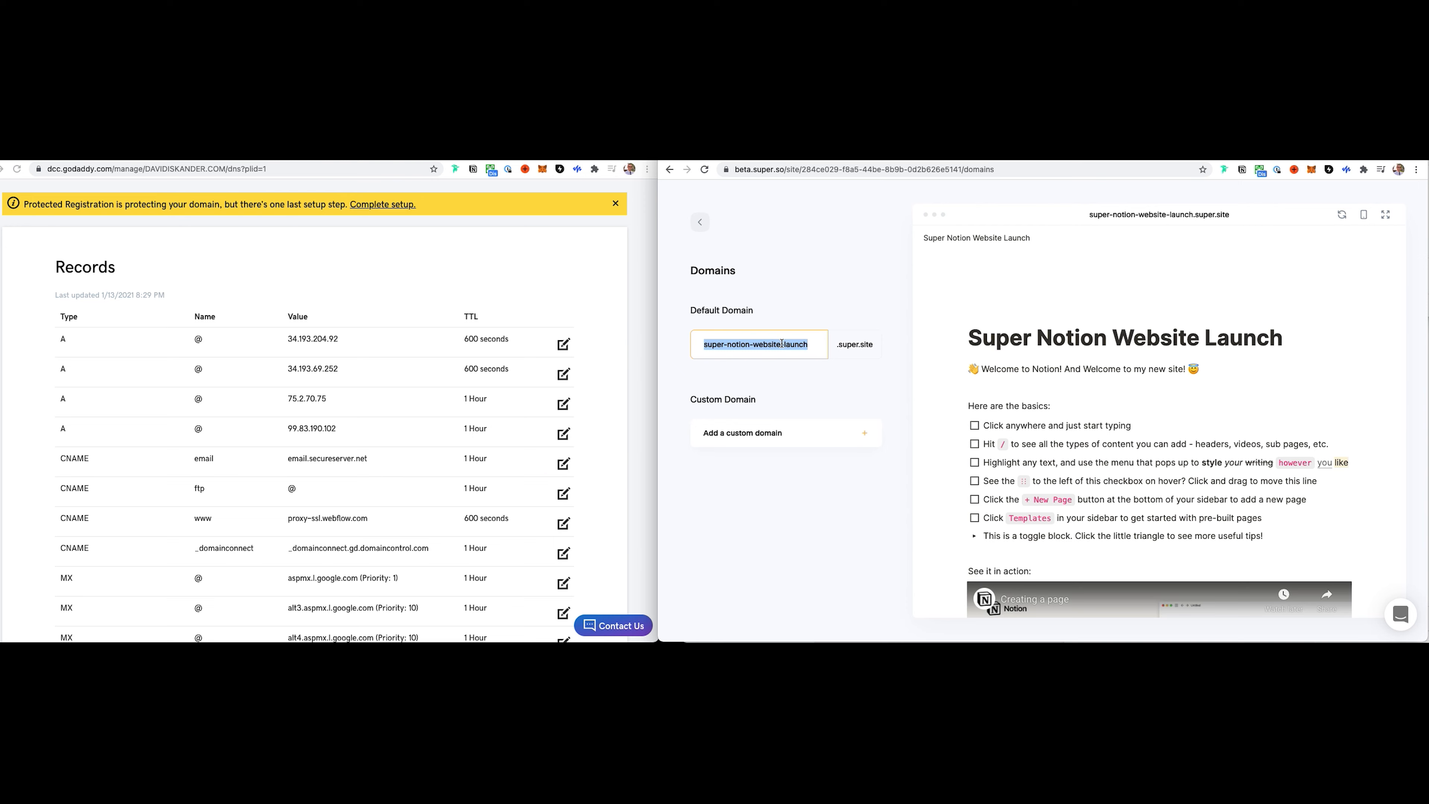
left_click(814, 347)
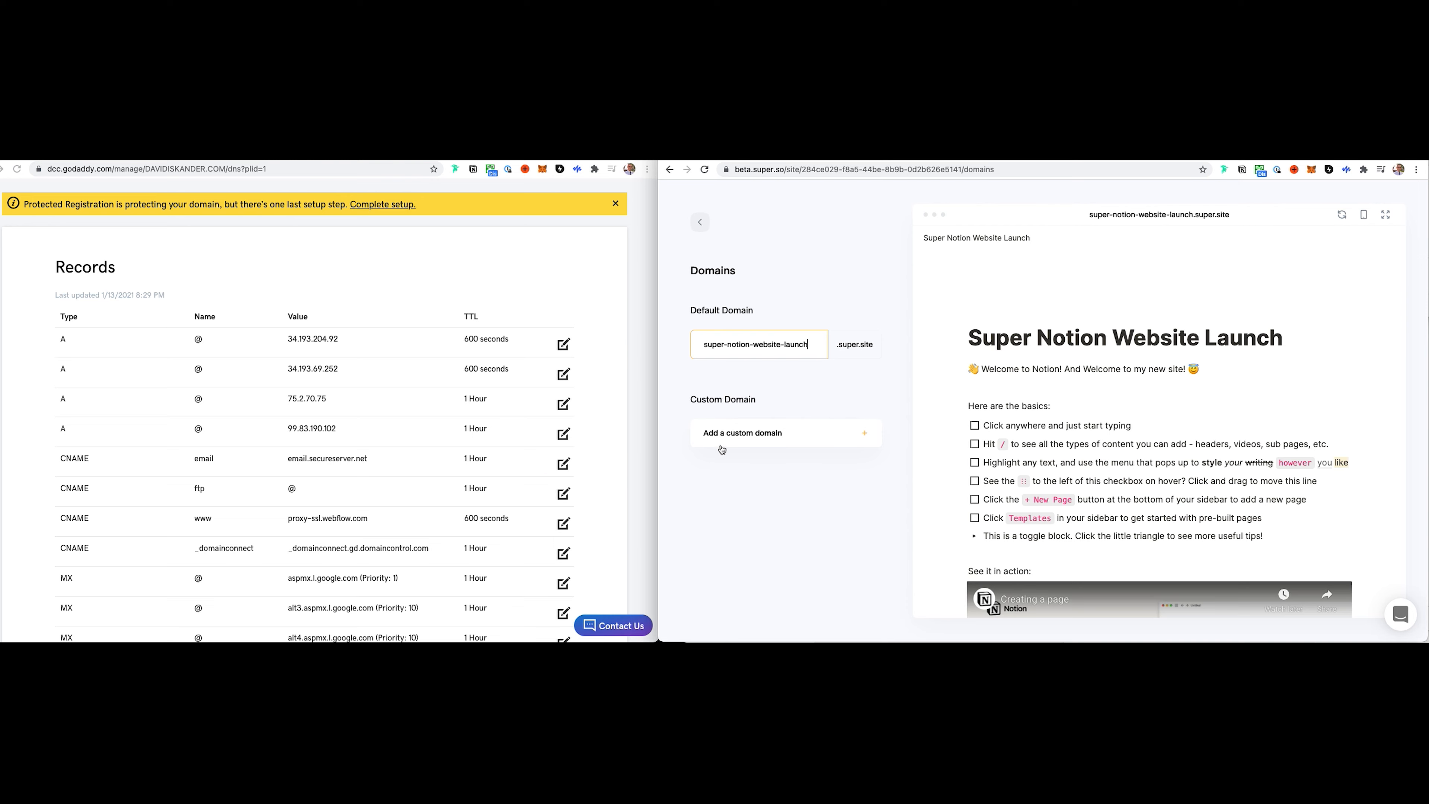
left_click(782, 435)
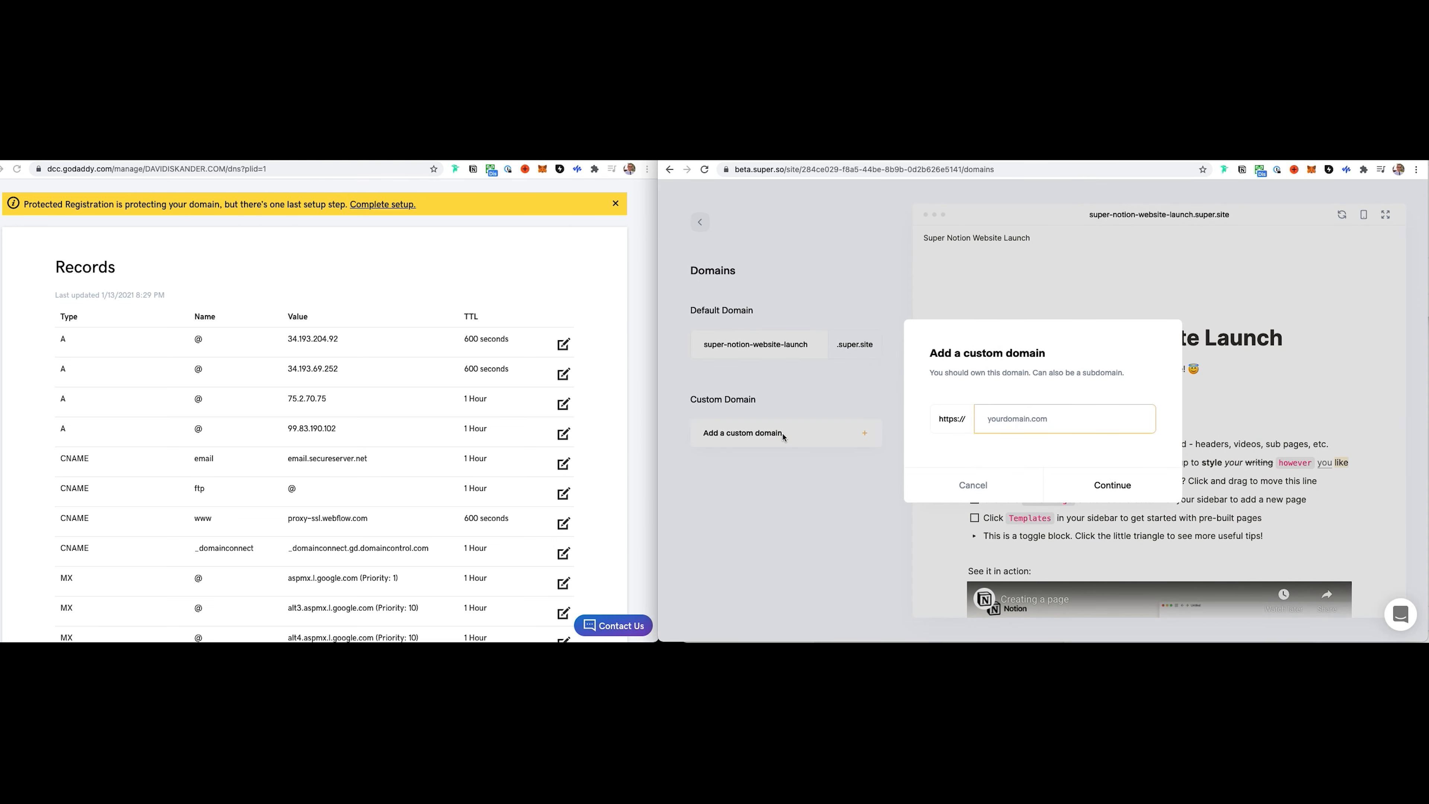
type("davidiskander.com")
- Try the subdomain prefixes "hiring." and "resources" on the custom domain, then remove the prefix
key("super+a")
key("Left")
type("hiring.")
double_click(1003, 420)
type("resources")
double_click(1008, 419)
key("BackSpace")
key("Delete")
double_click(1027, 420)
- Open the GoDaddy site in a new browser tab and search for the availability of the domain thebestbestbestbest
left_click(344, 266)
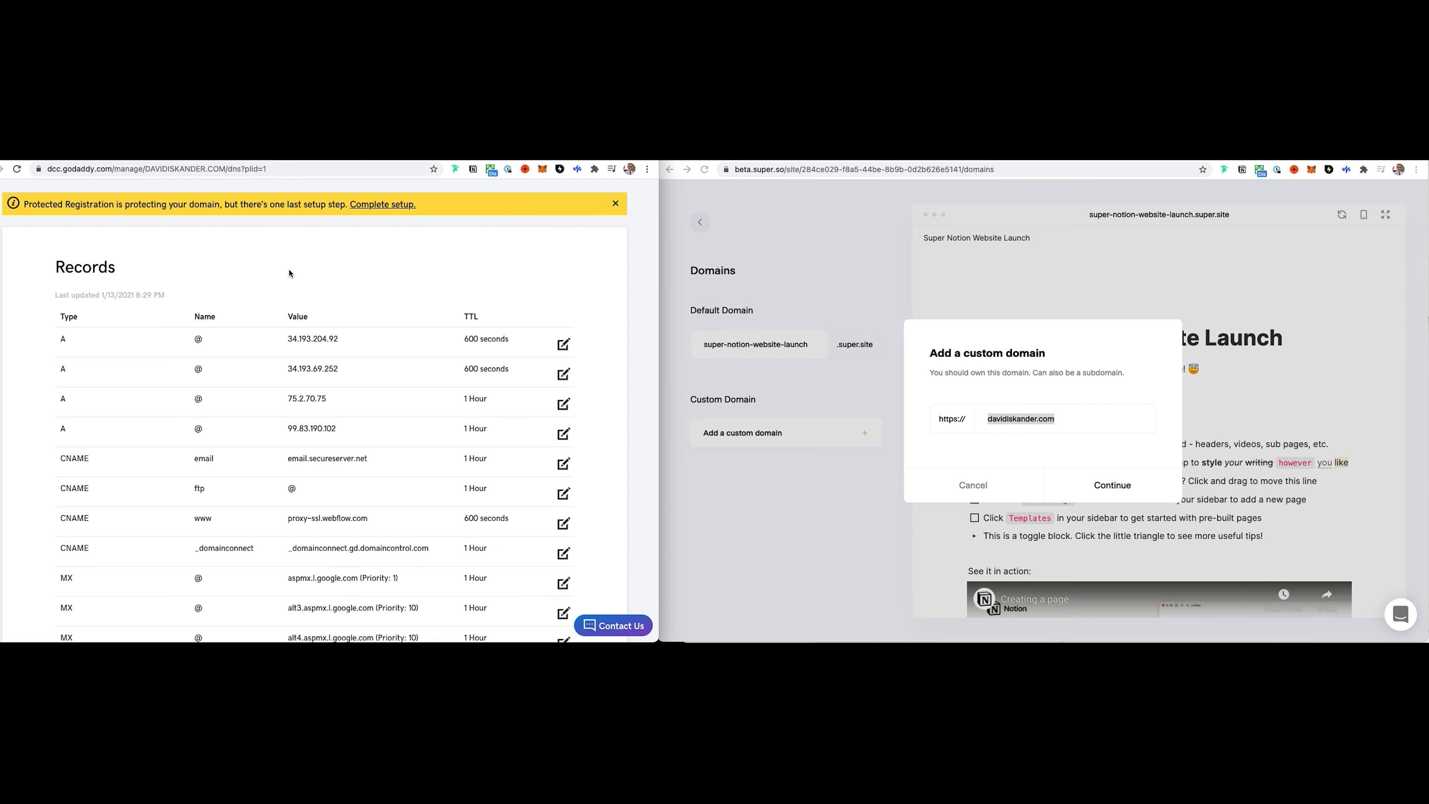
key("super+t")
type("god")
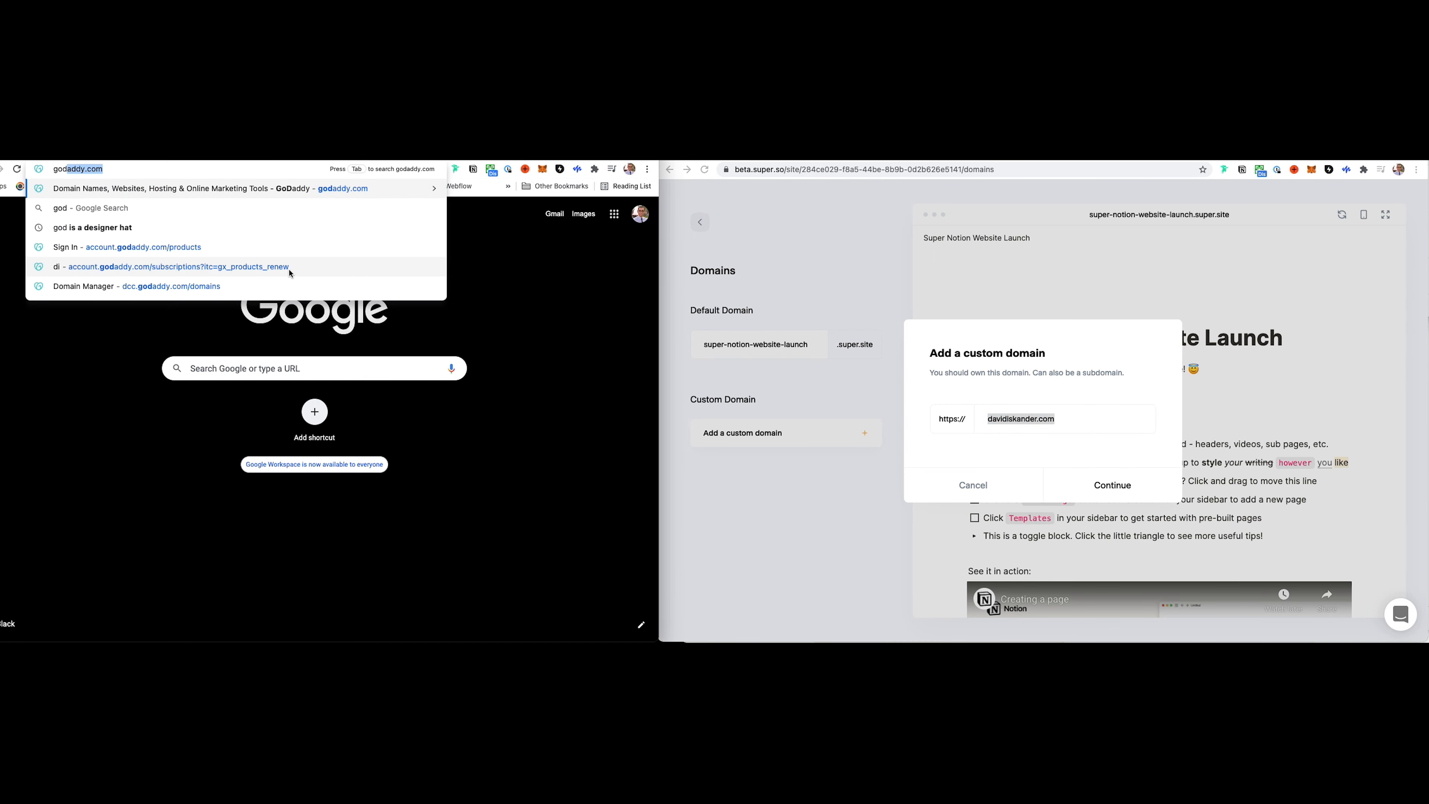
key("Return")
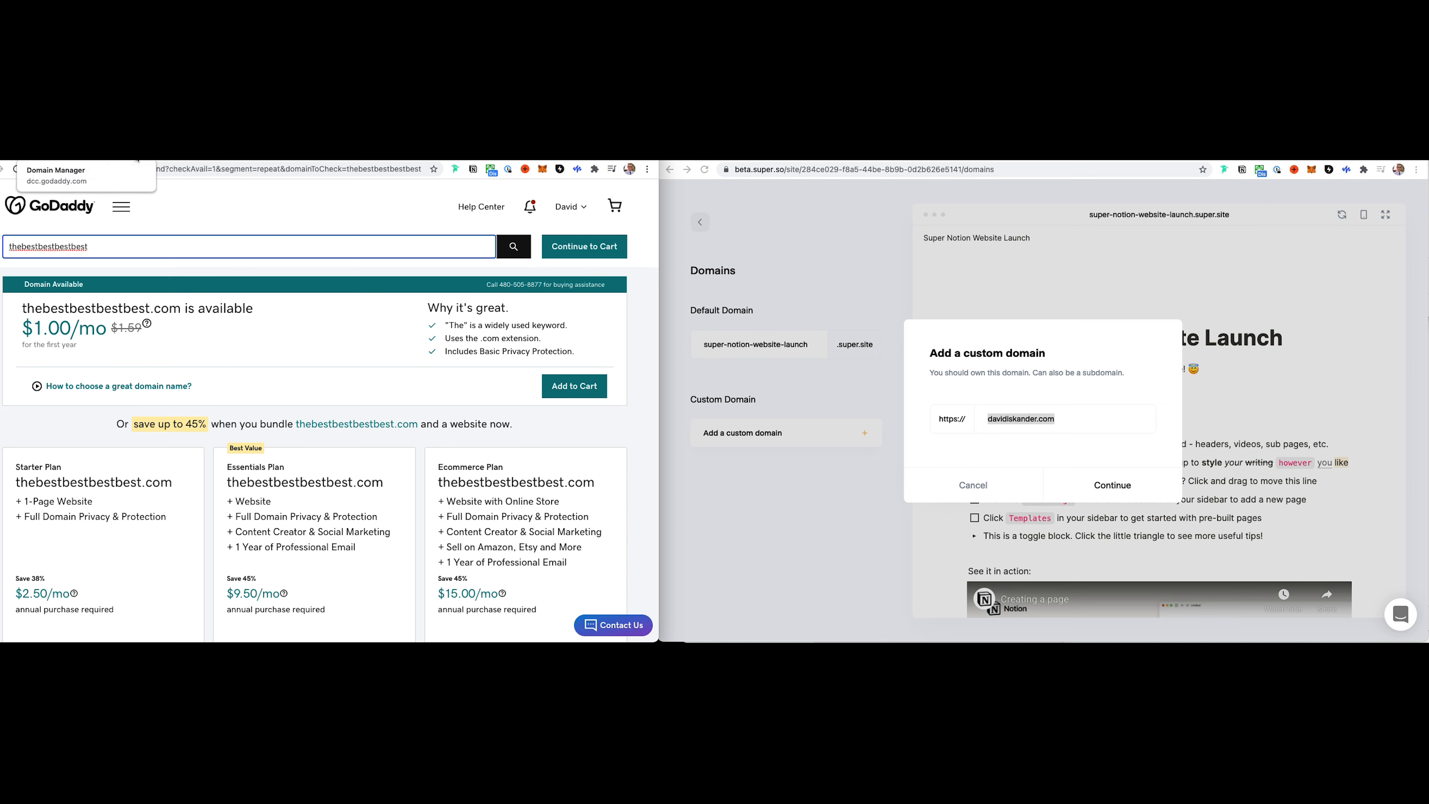
- Return to the GoDaddy DNS records and submit the entered root domain in Super to get its required DNS records
left_click(86, 162)
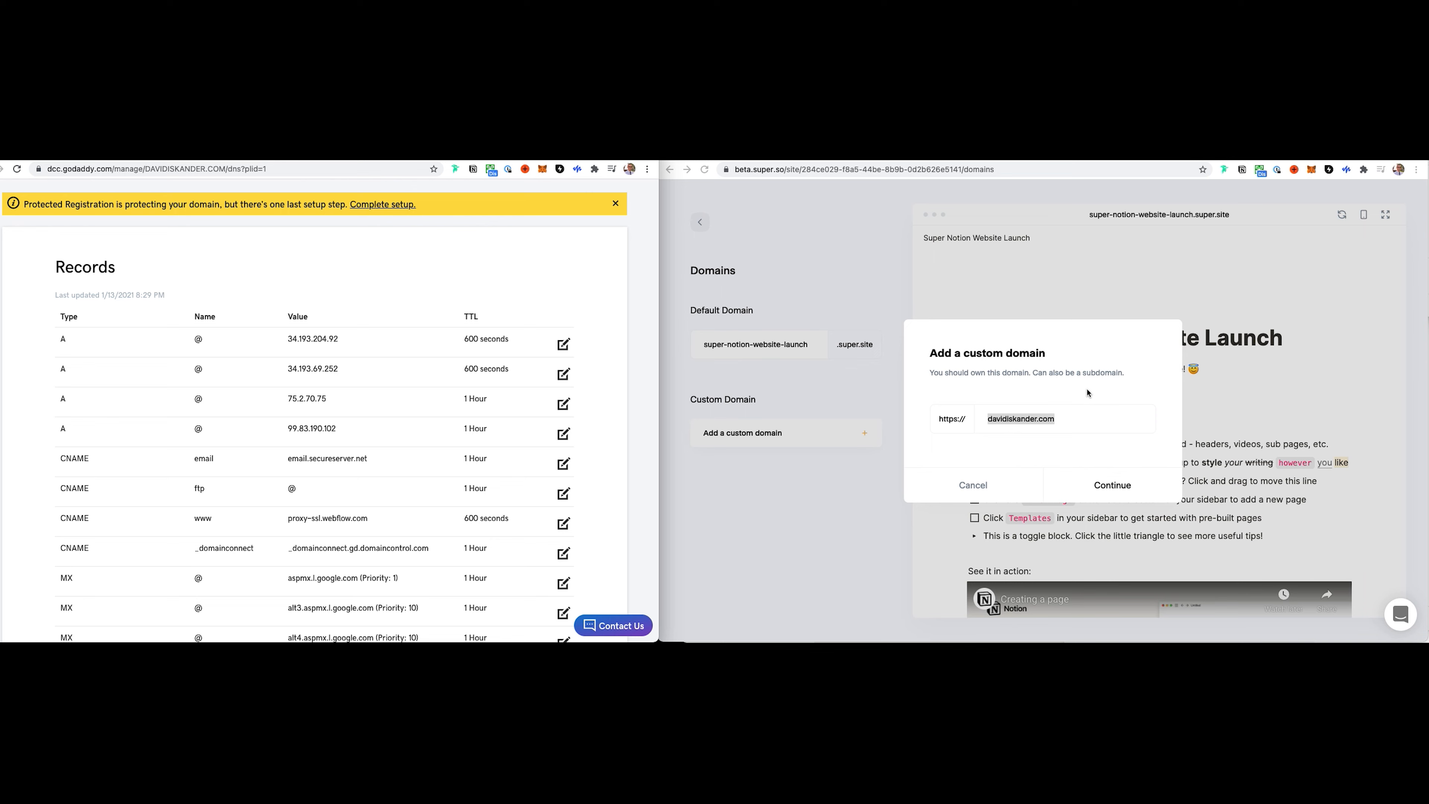
left_click(1002, 422)
left_click(1112, 488)
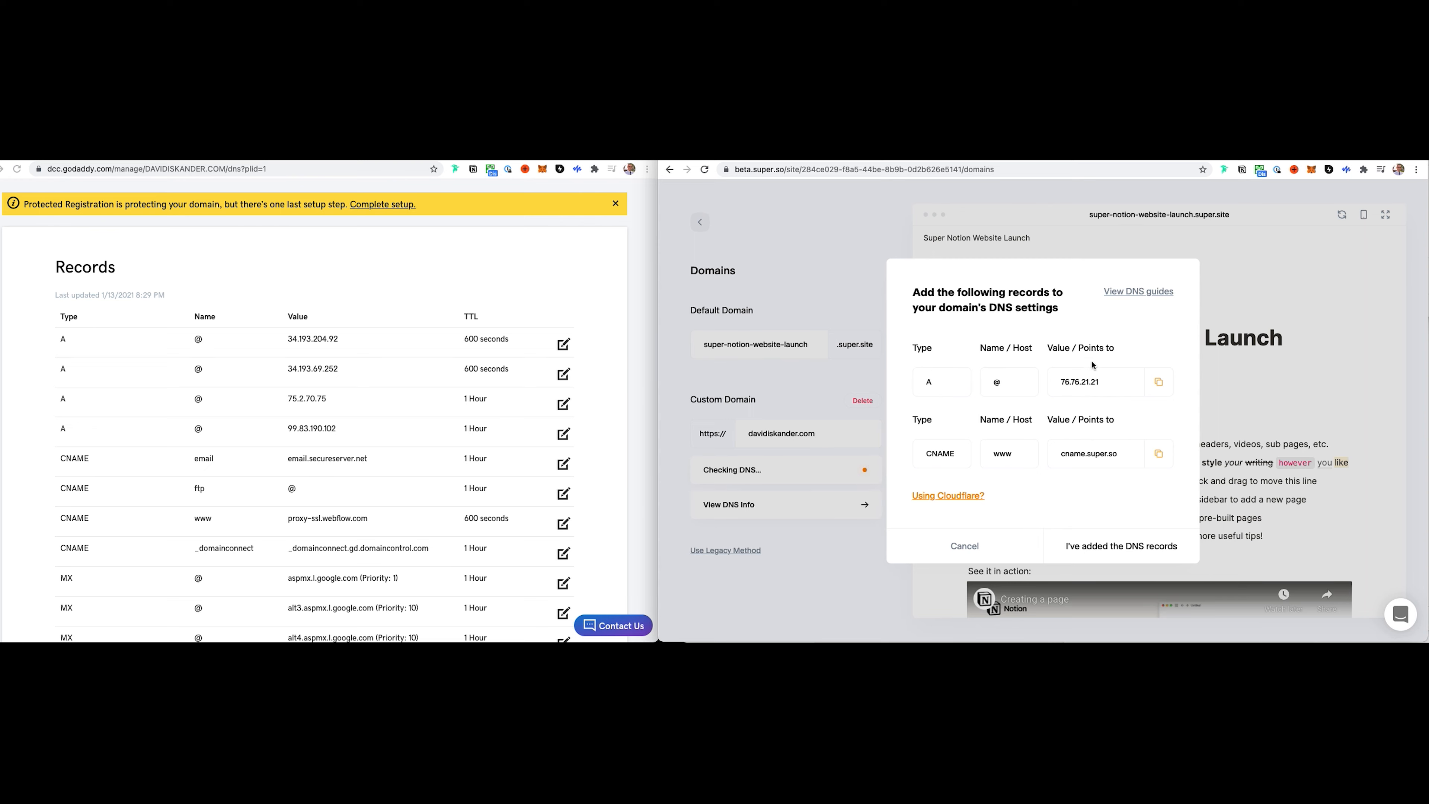
- In GoDaddy, delete all four existing A records from the domain's DNS records
left_click(361, 281)
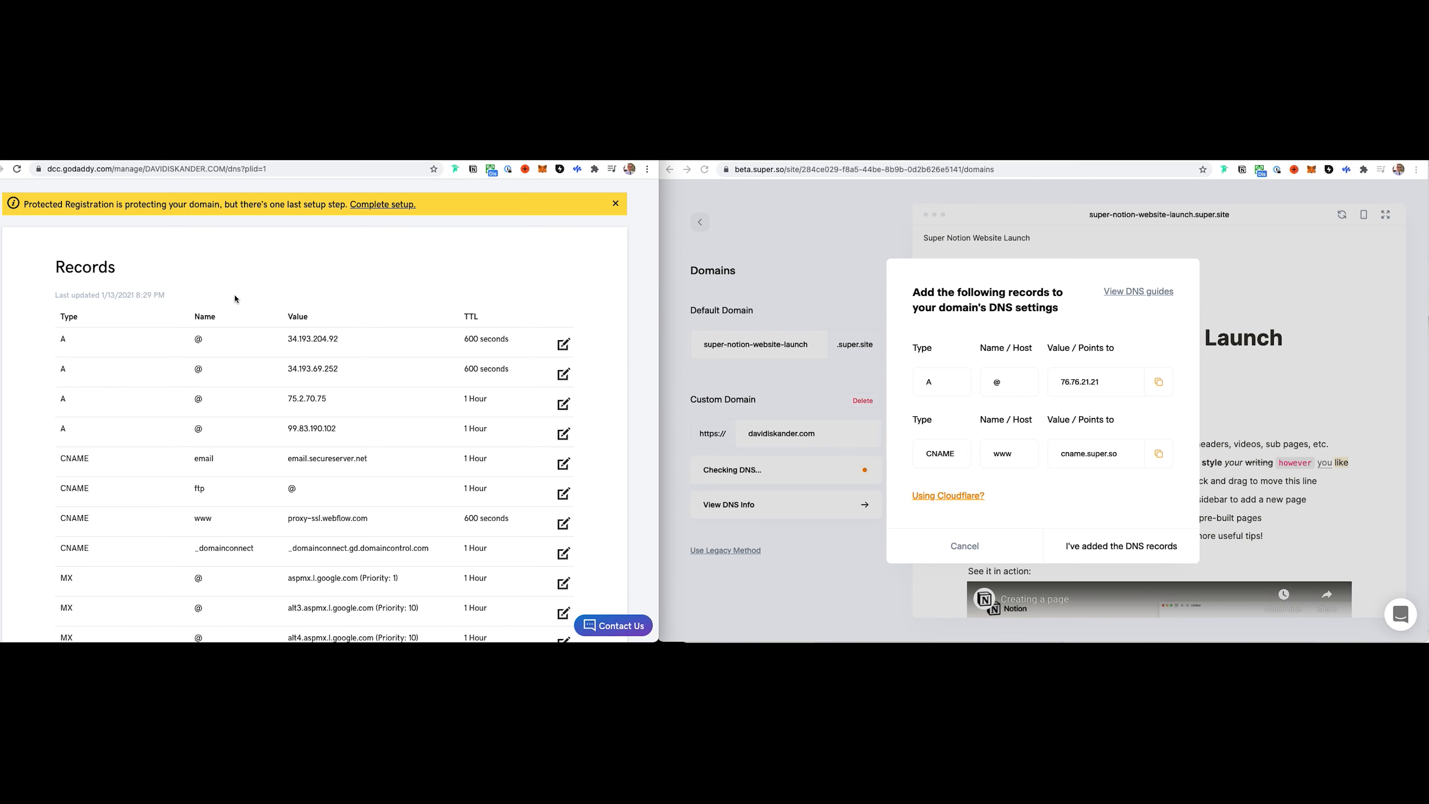
scroll(235, 298, "up", 3)
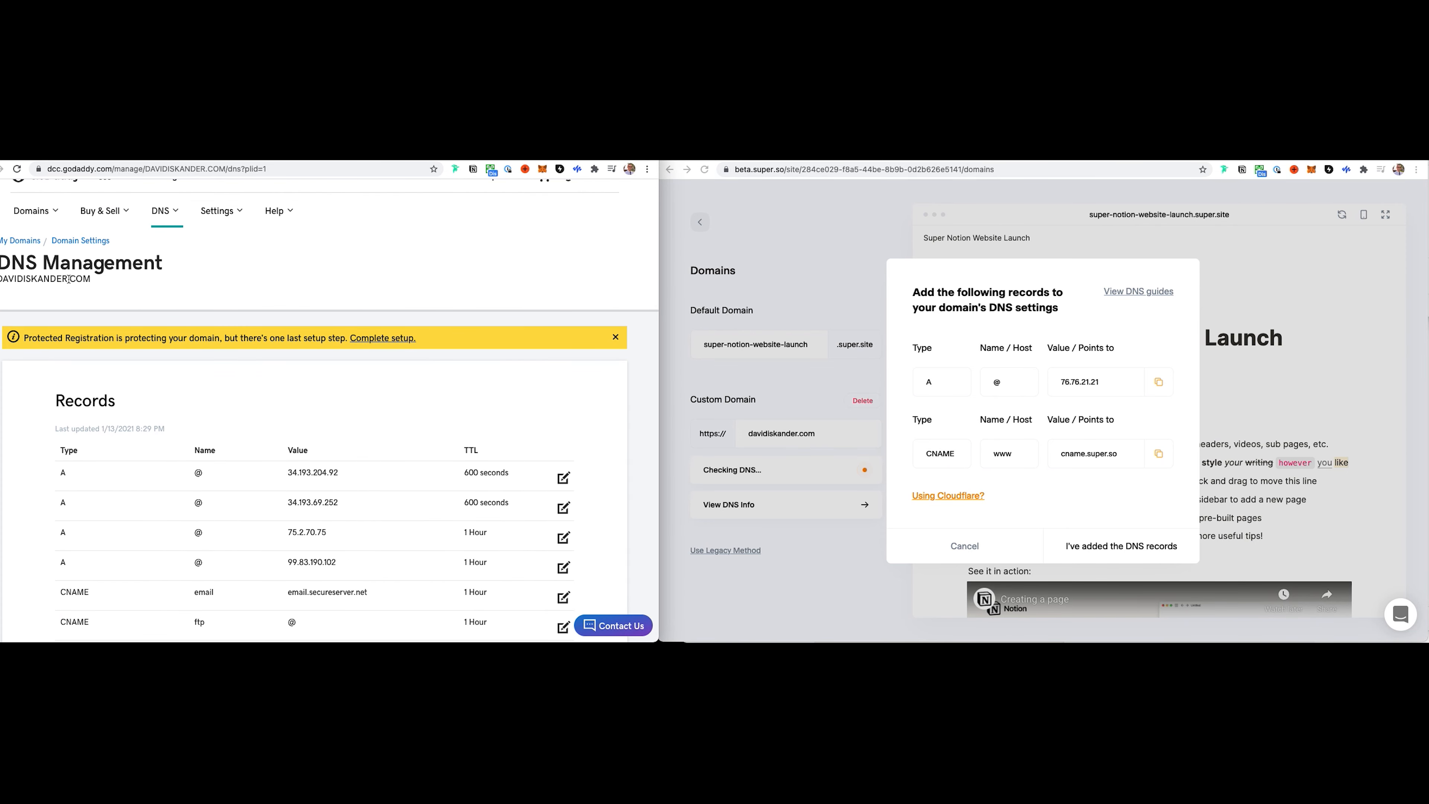
scroll(68, 279, "down", 5)
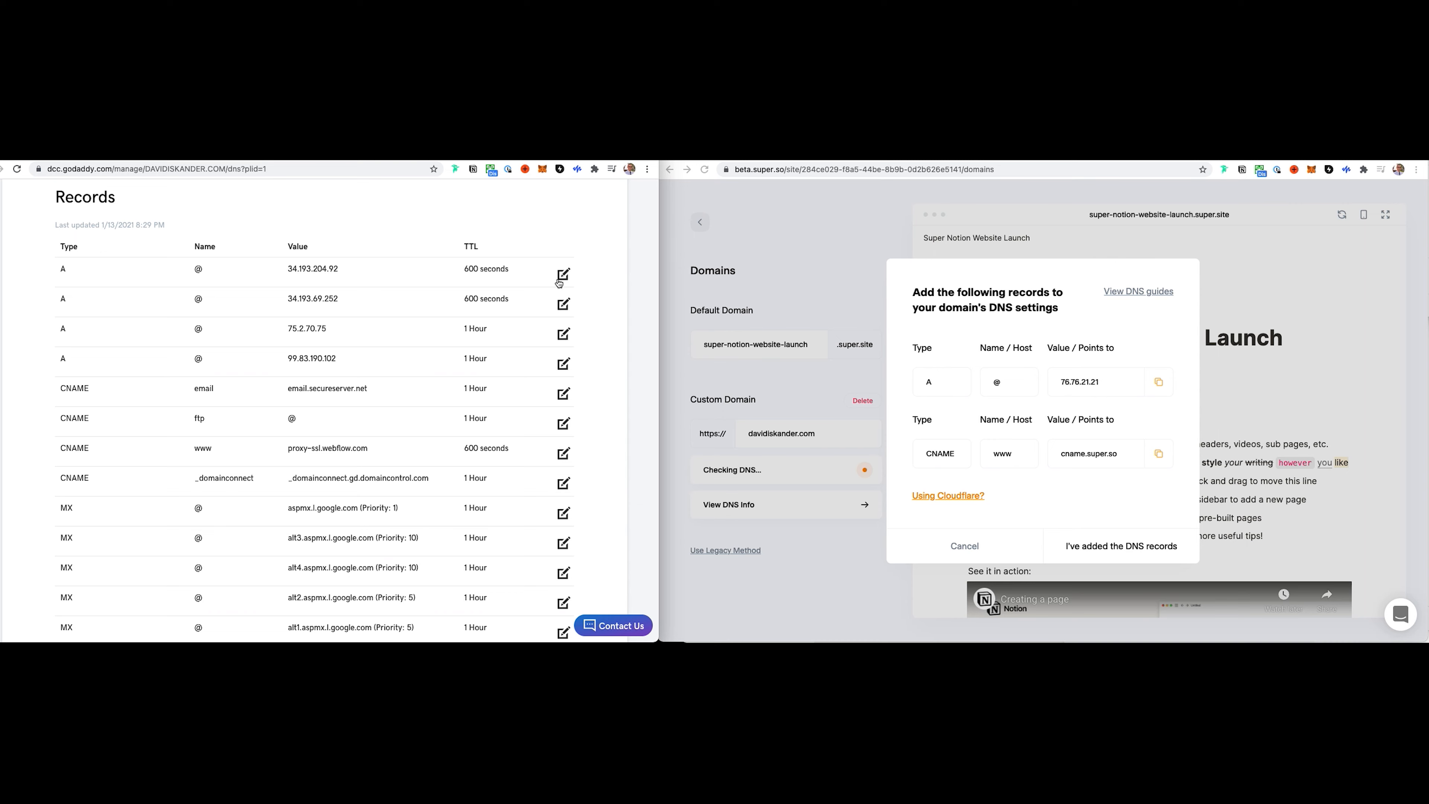
left_click(560, 279)
left_click(562, 276)
left_click(417, 424)
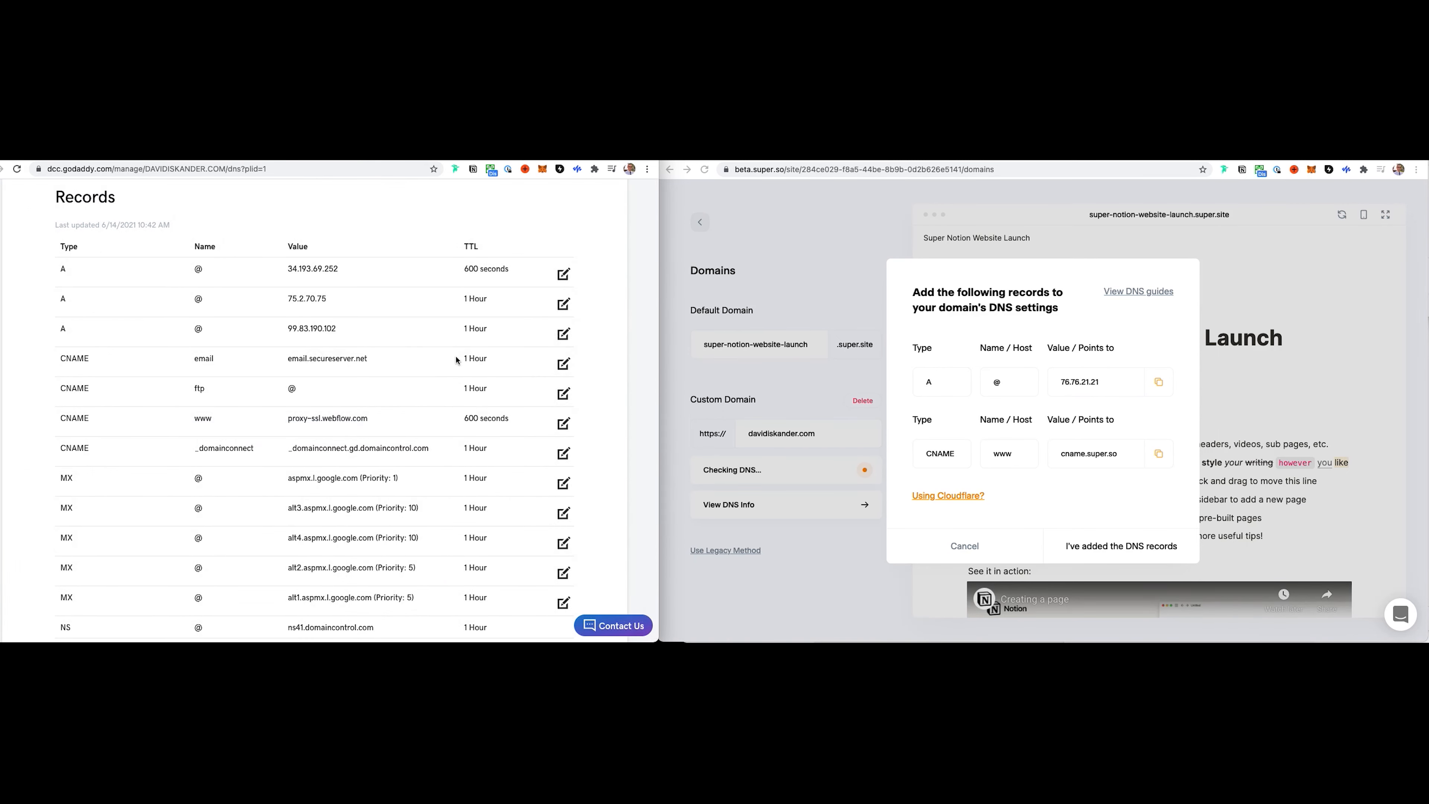
left_click(562, 275)
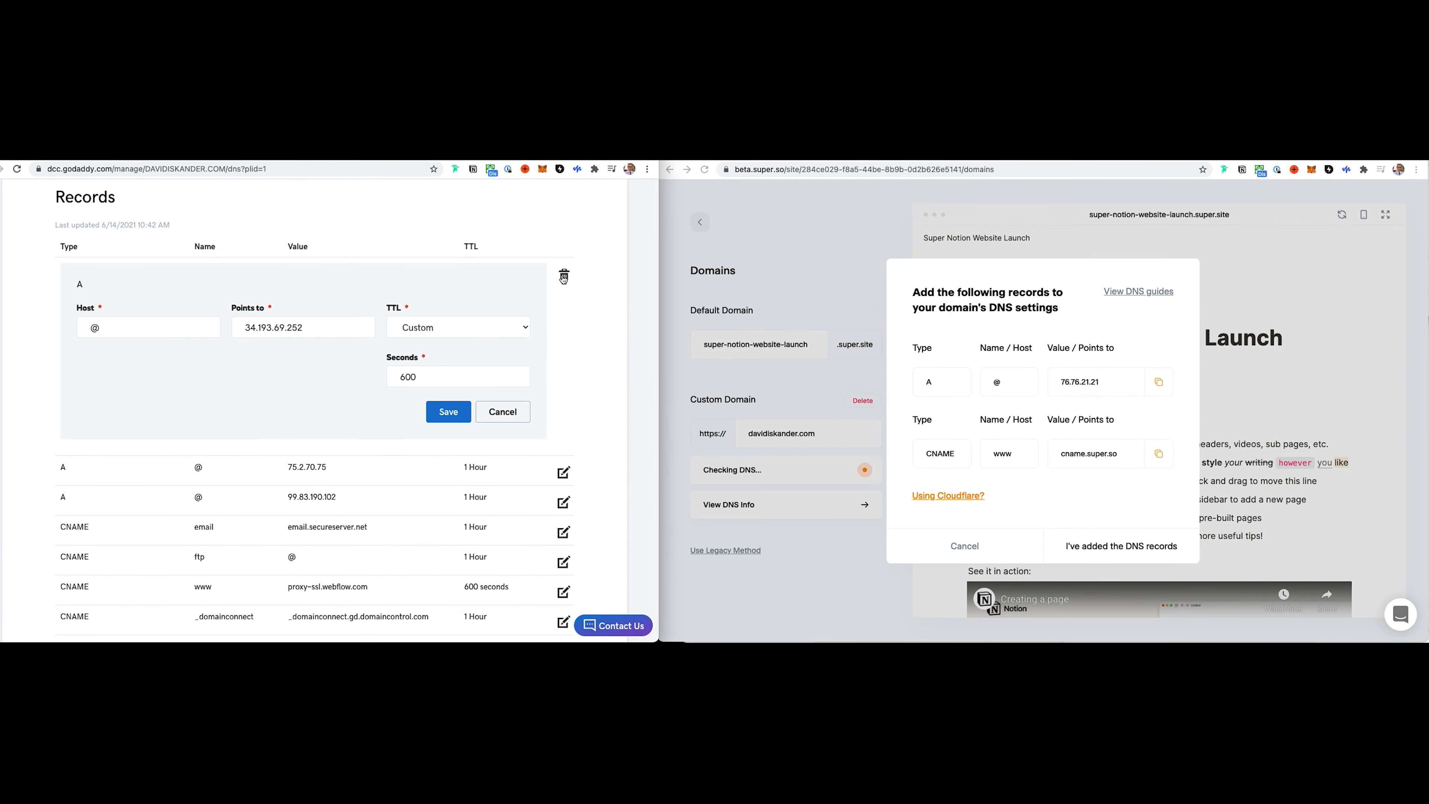
left_click(564, 275)
left_click(394, 430)
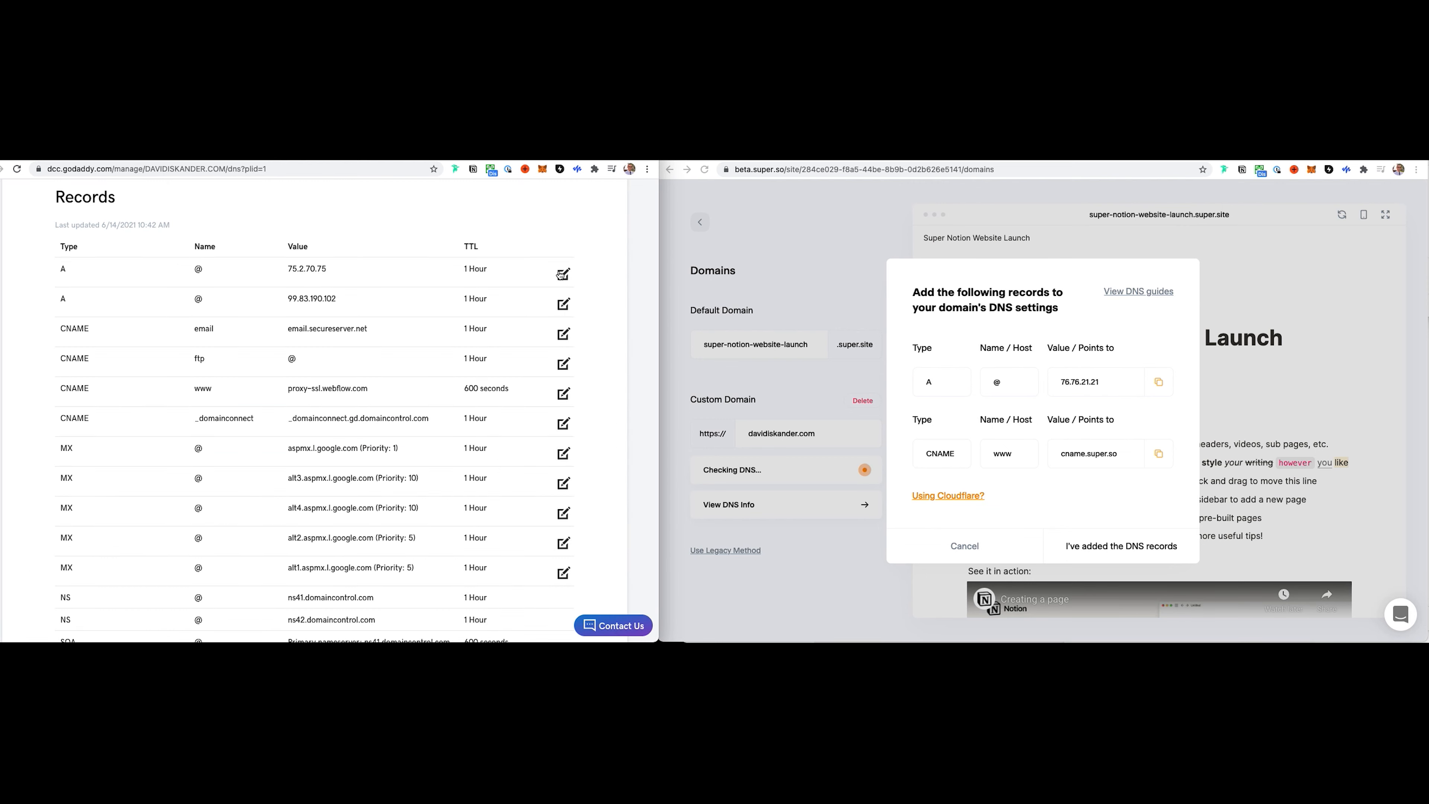
left_click(563, 275)
left_click(564, 276)
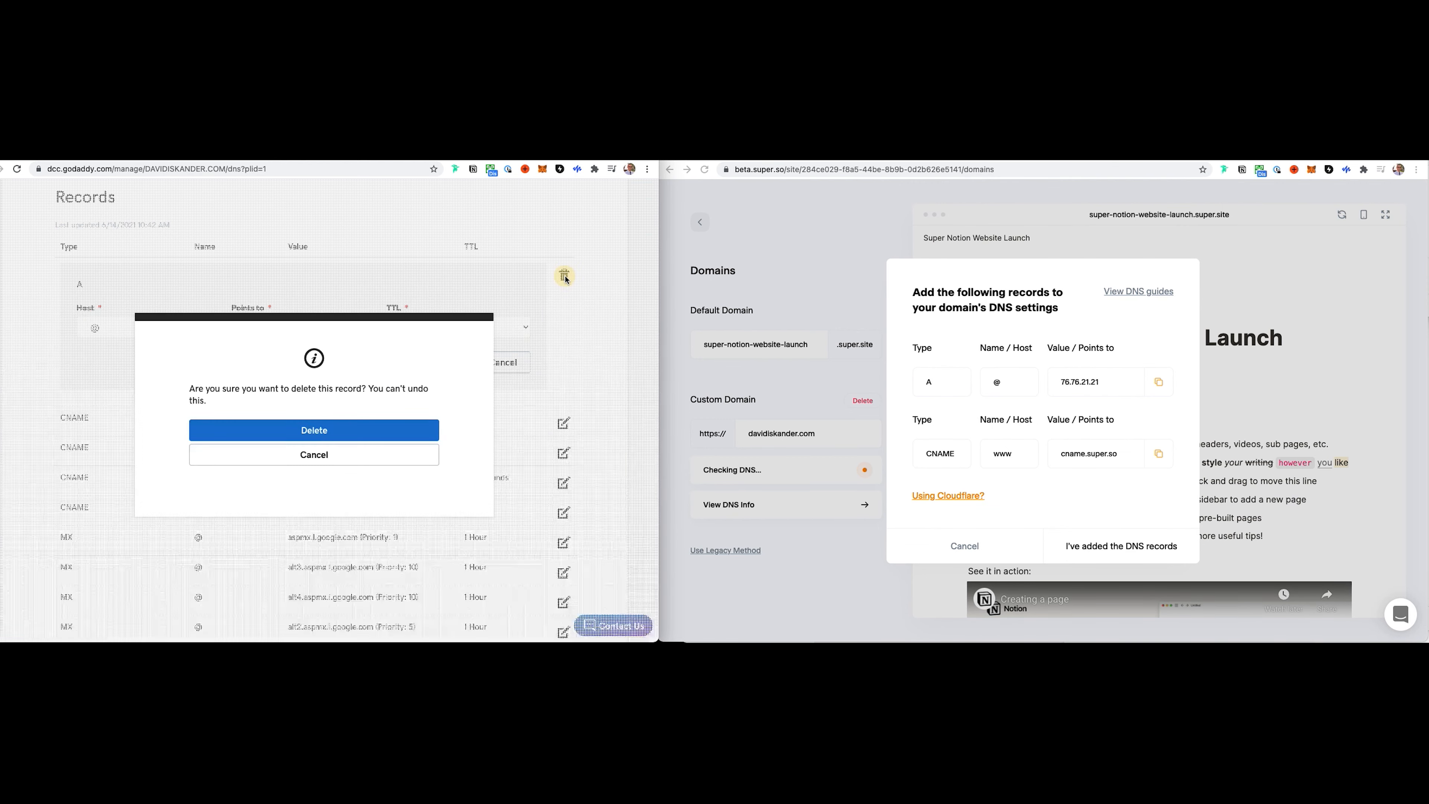
left_click(317, 429)
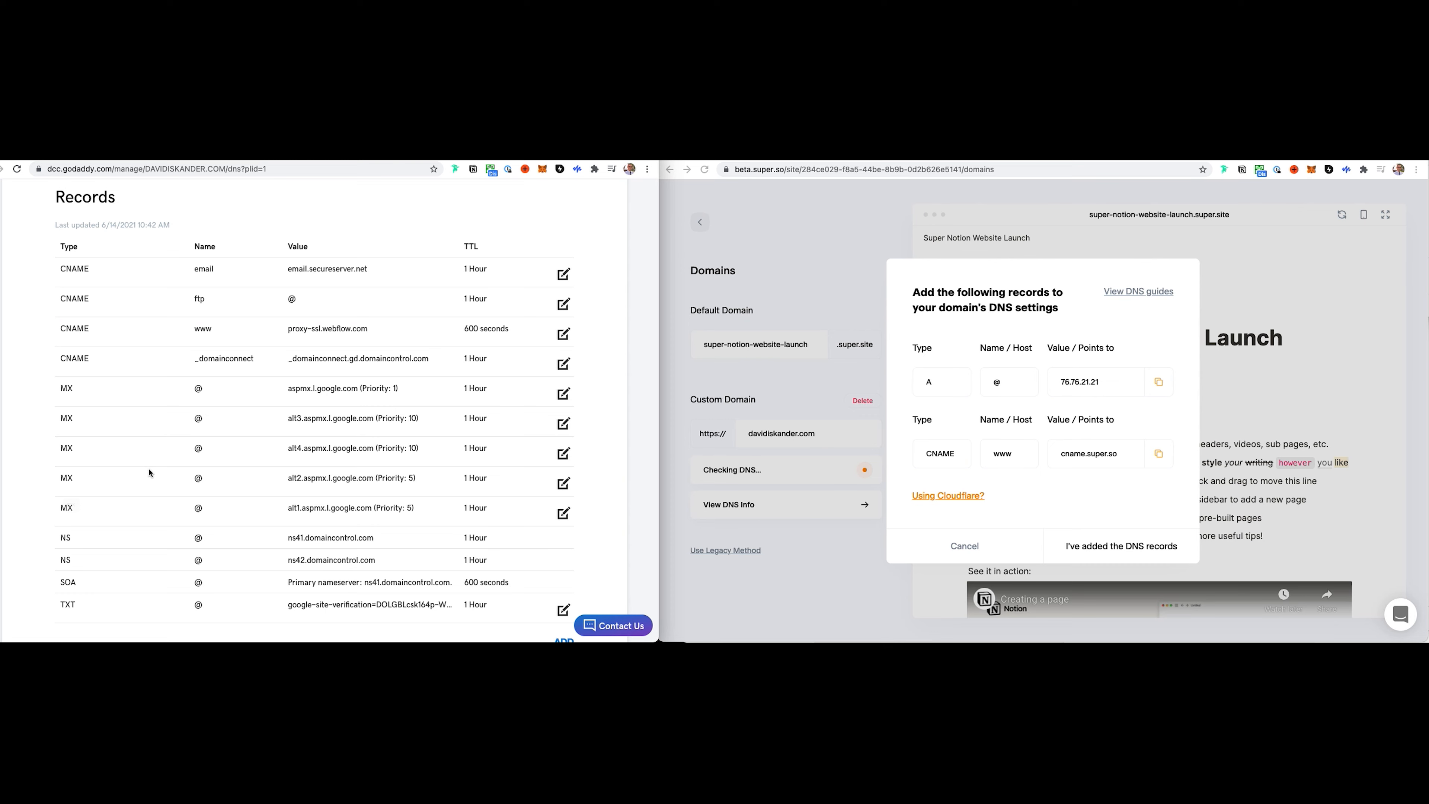
- Delete the www CNAME record that points to proxy-ssl.webflow.com
scroll(389, 505, "down", 3)
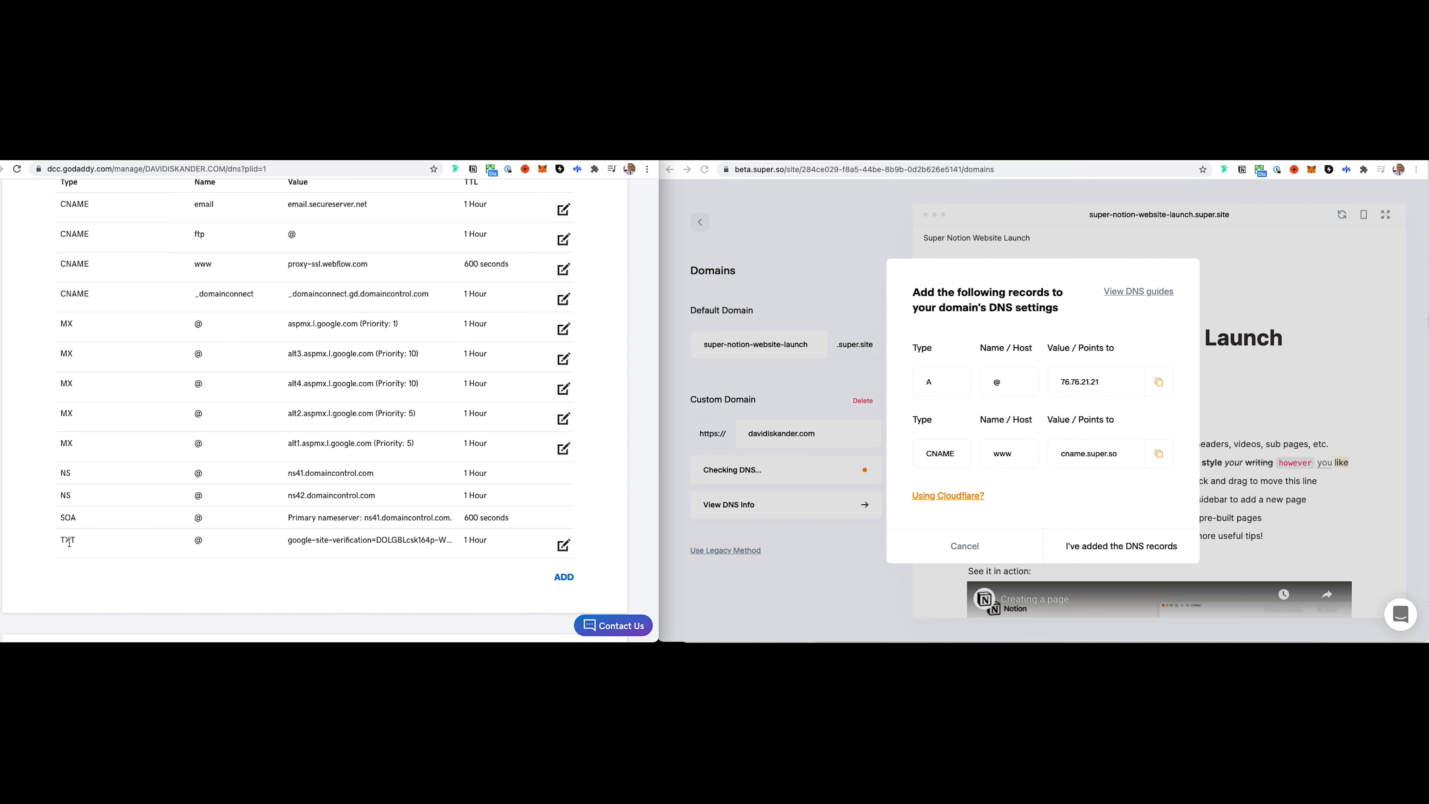
scroll(72, 541, "up", 3)
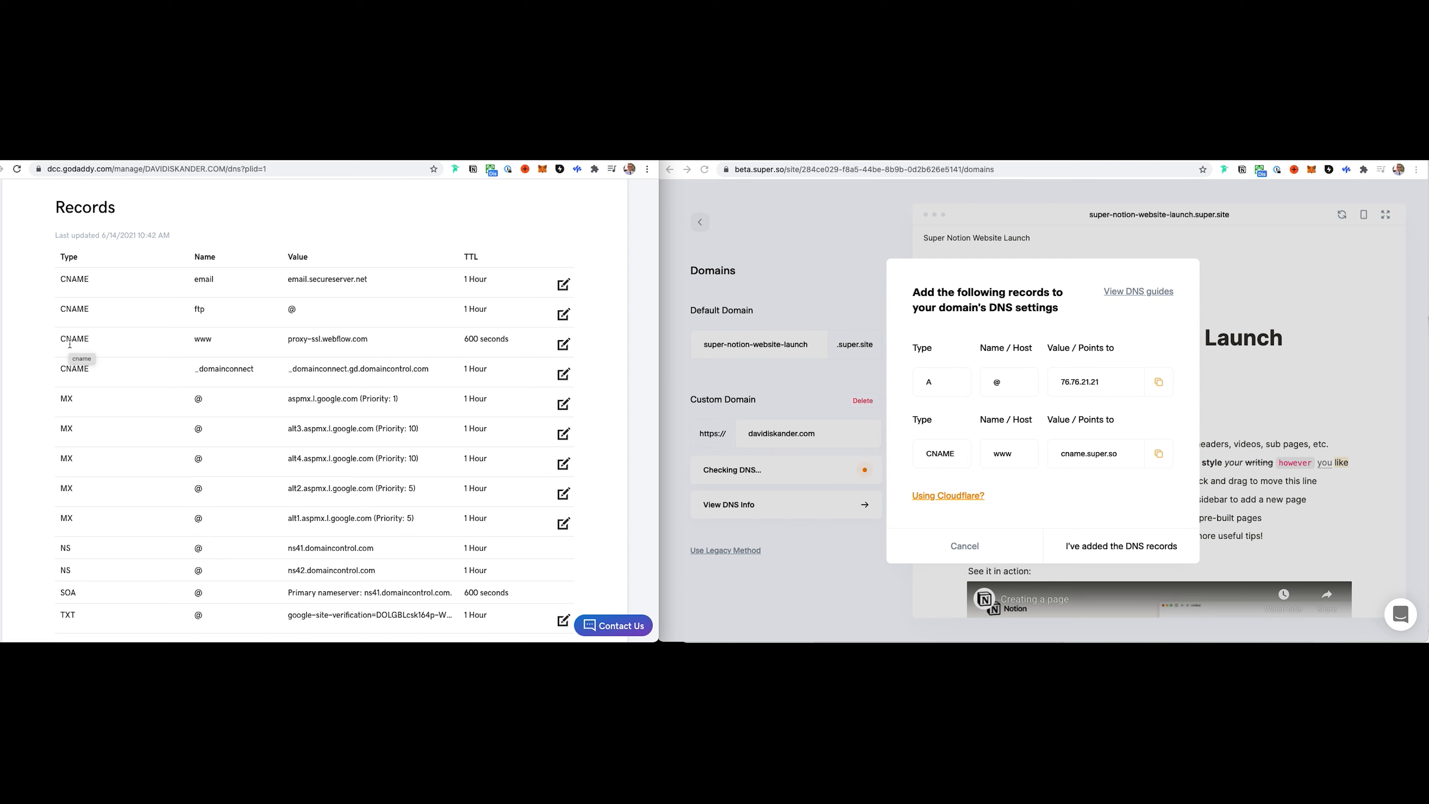
scroll(113, 346, "up", 1)
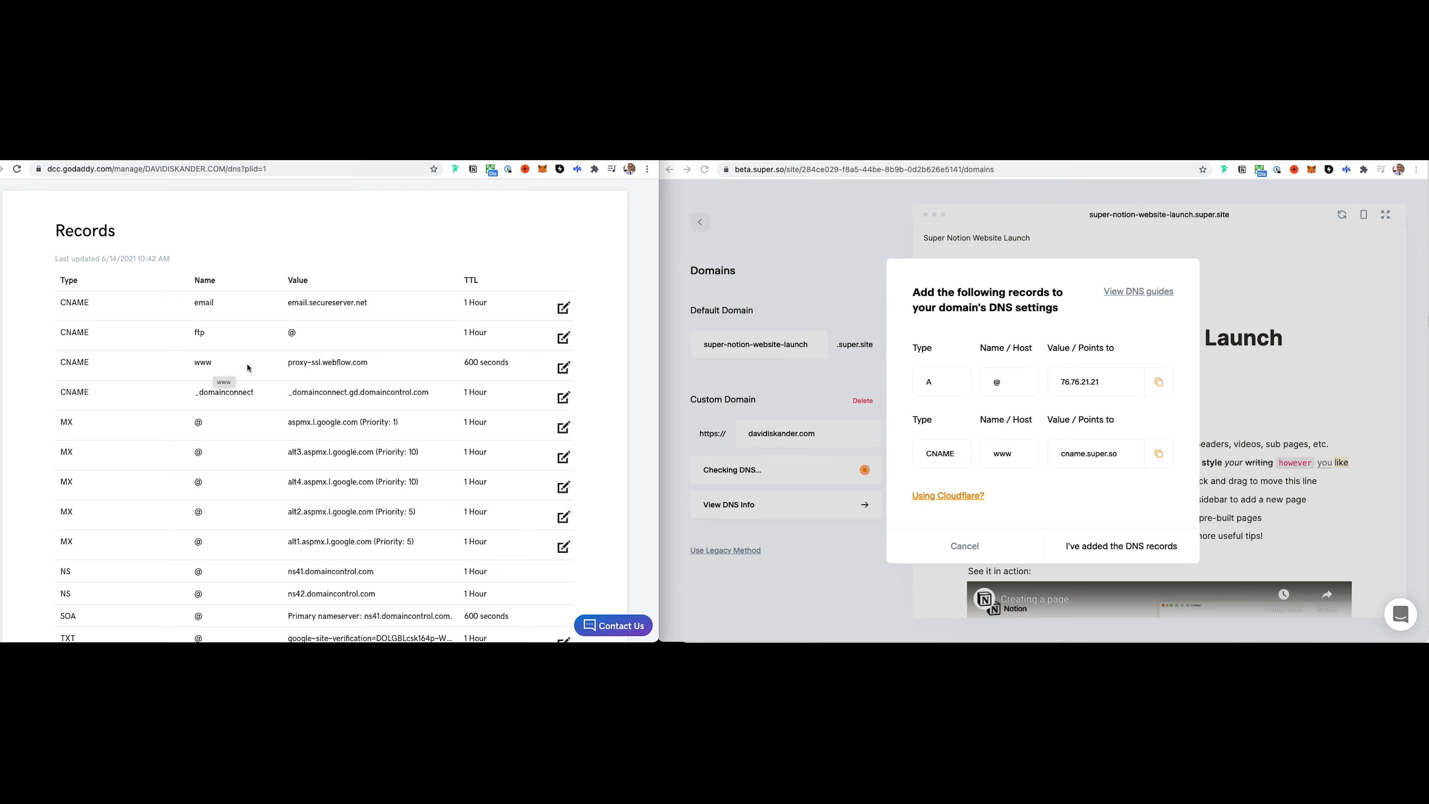
left_click(563, 368)
left_click(563, 370)
left_click(313, 423)
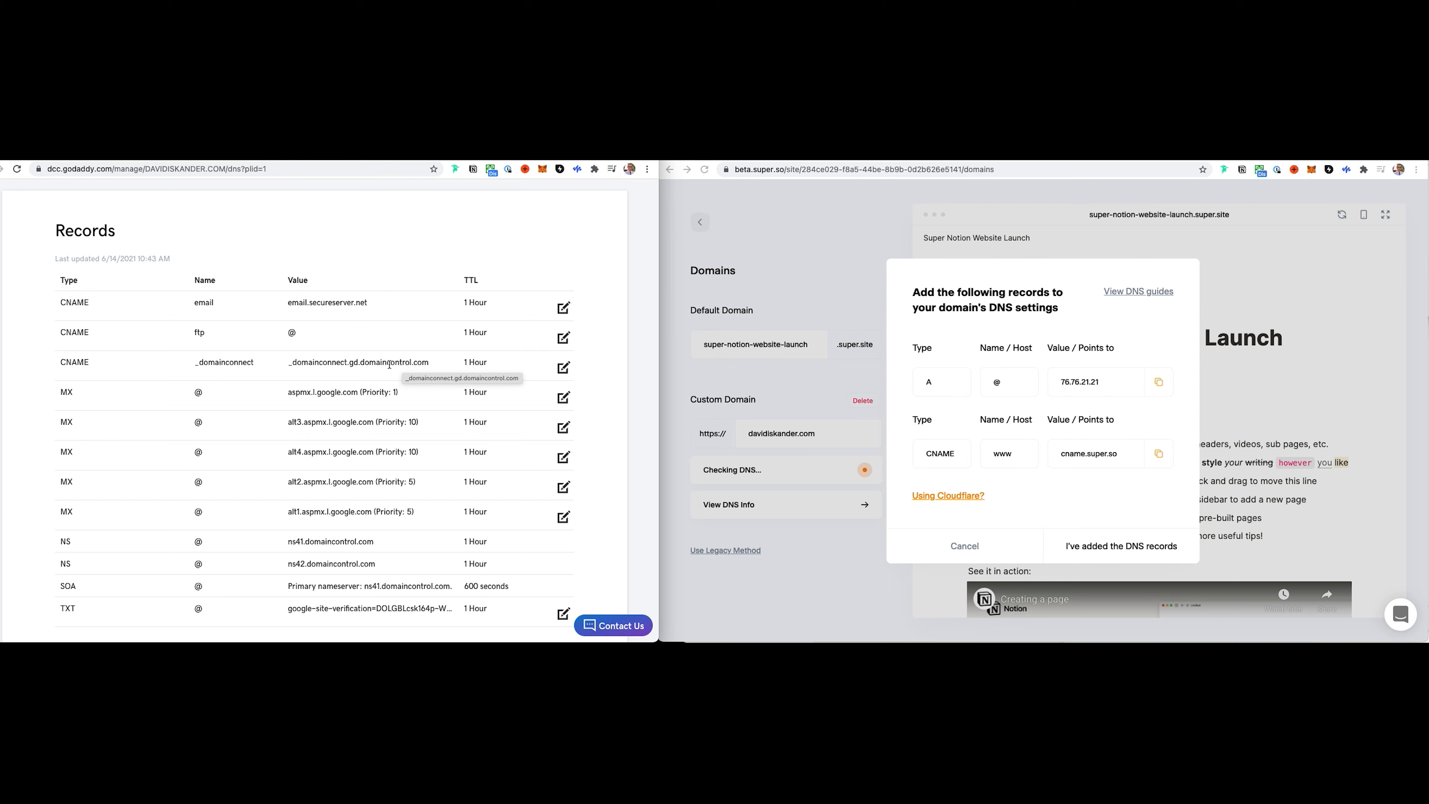
- Add an A record with host @ pointing to Super's address 76.76.21.21 and a TTL of 1 Hour, and save it
scroll(389, 364, "down", 3)
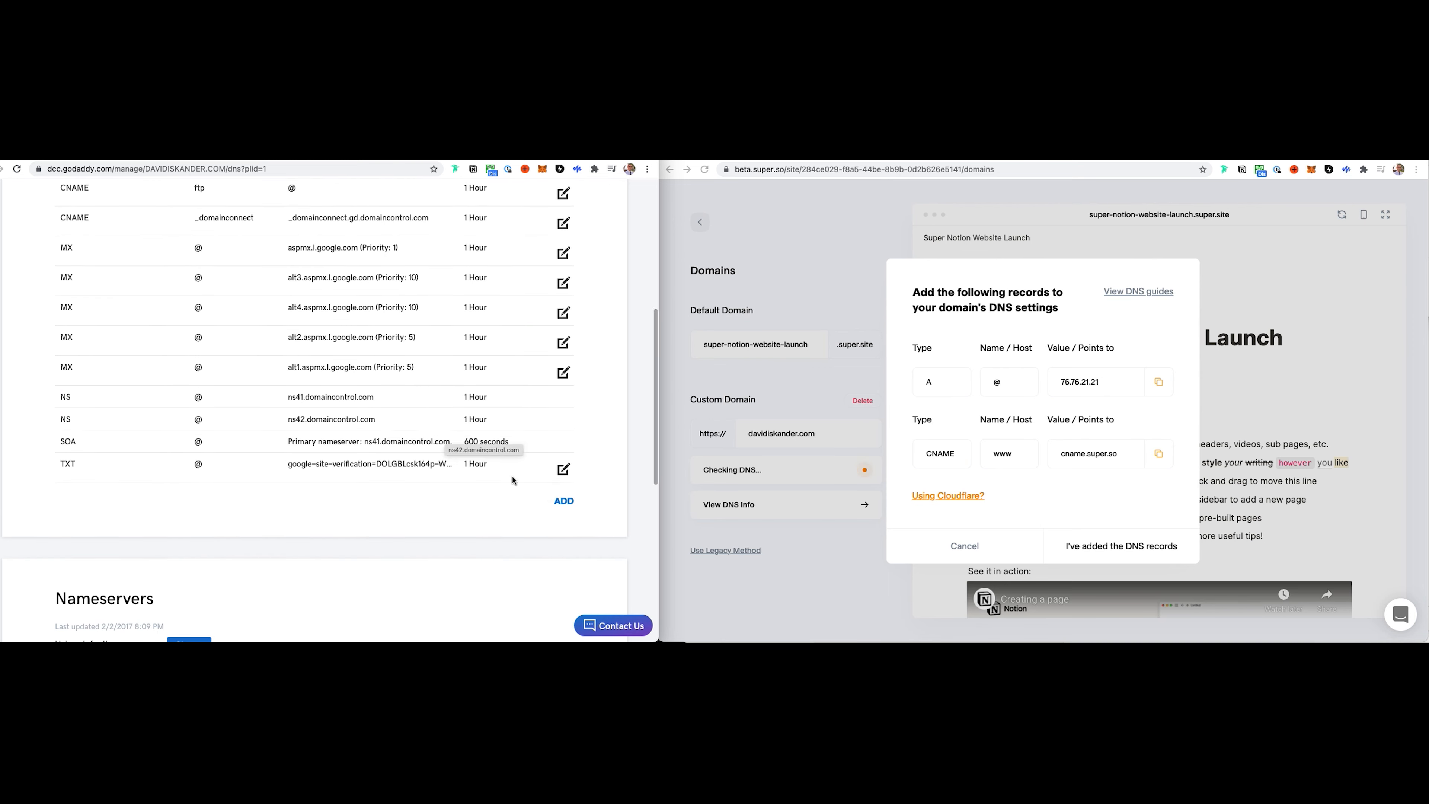
left_click(564, 501)
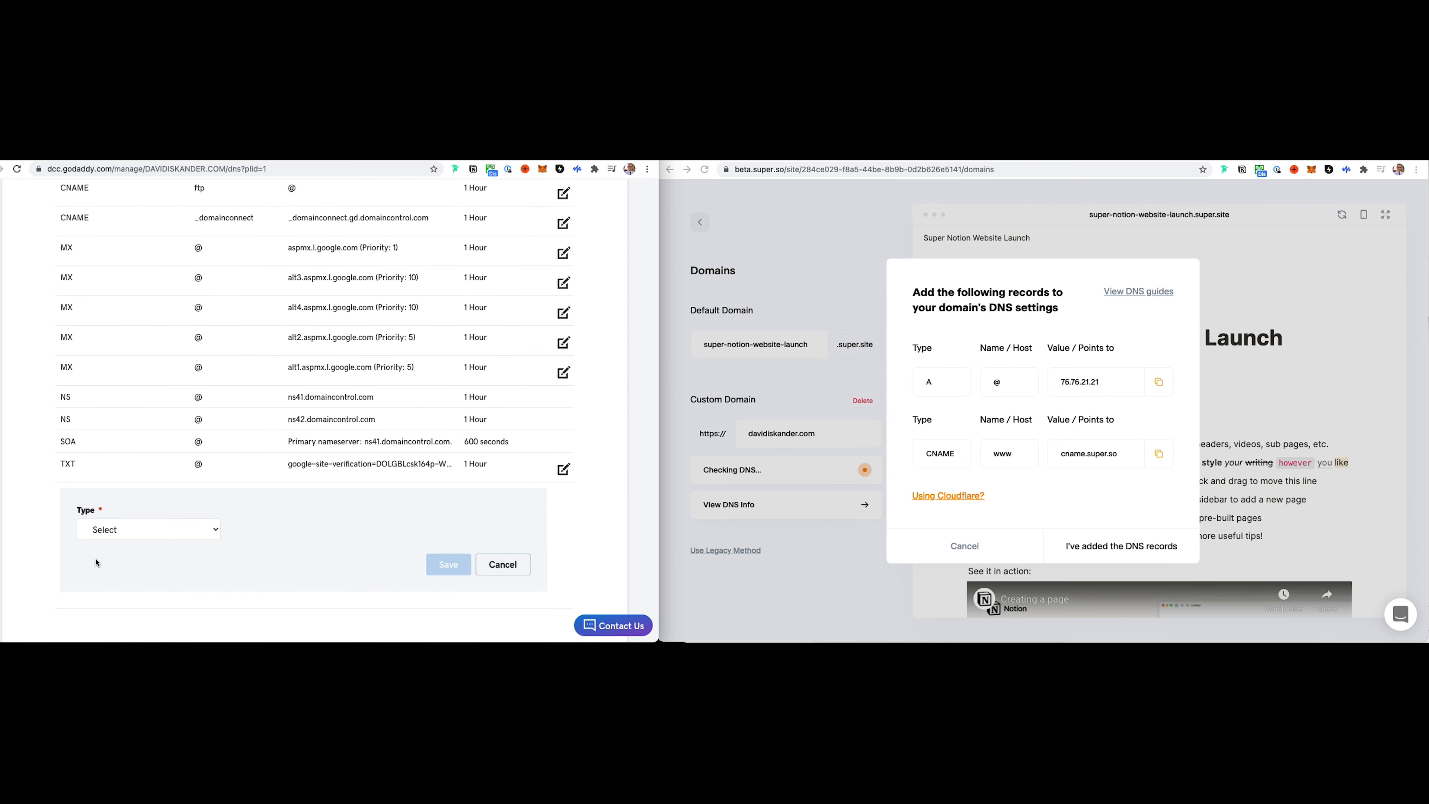
left_click(135, 532)
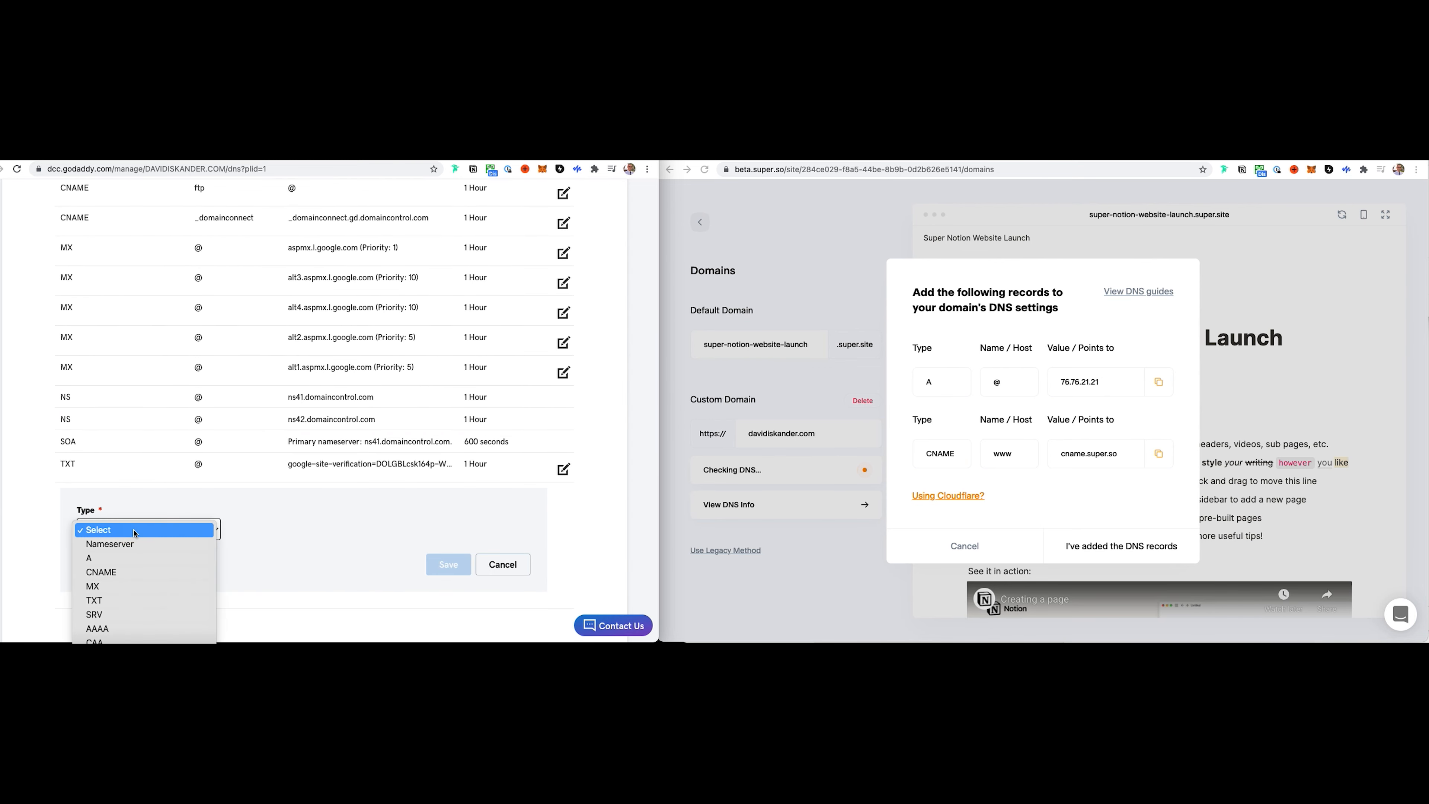
left_click(129, 559)
scroll(118, 535, "down", 2)
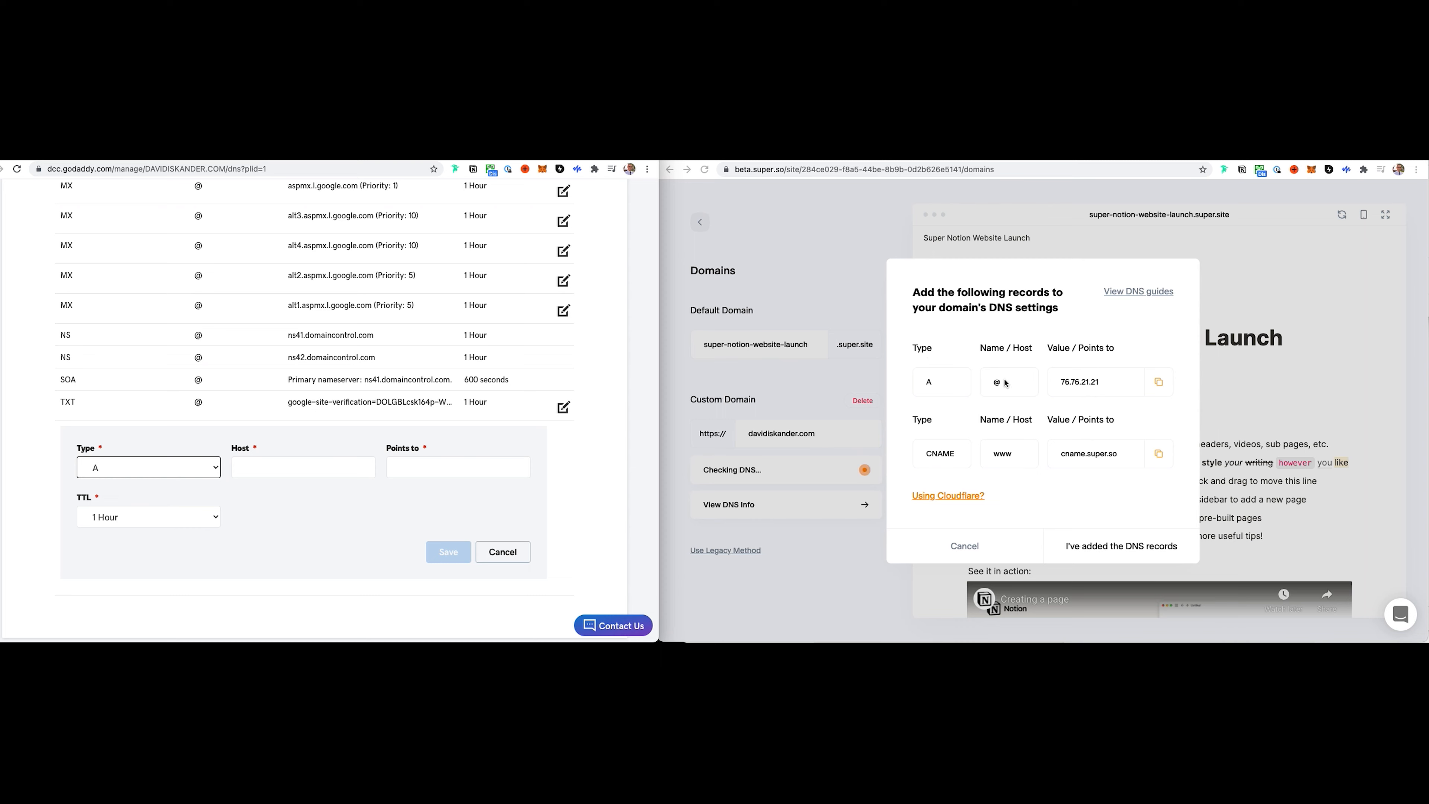
left_click(1006, 383)
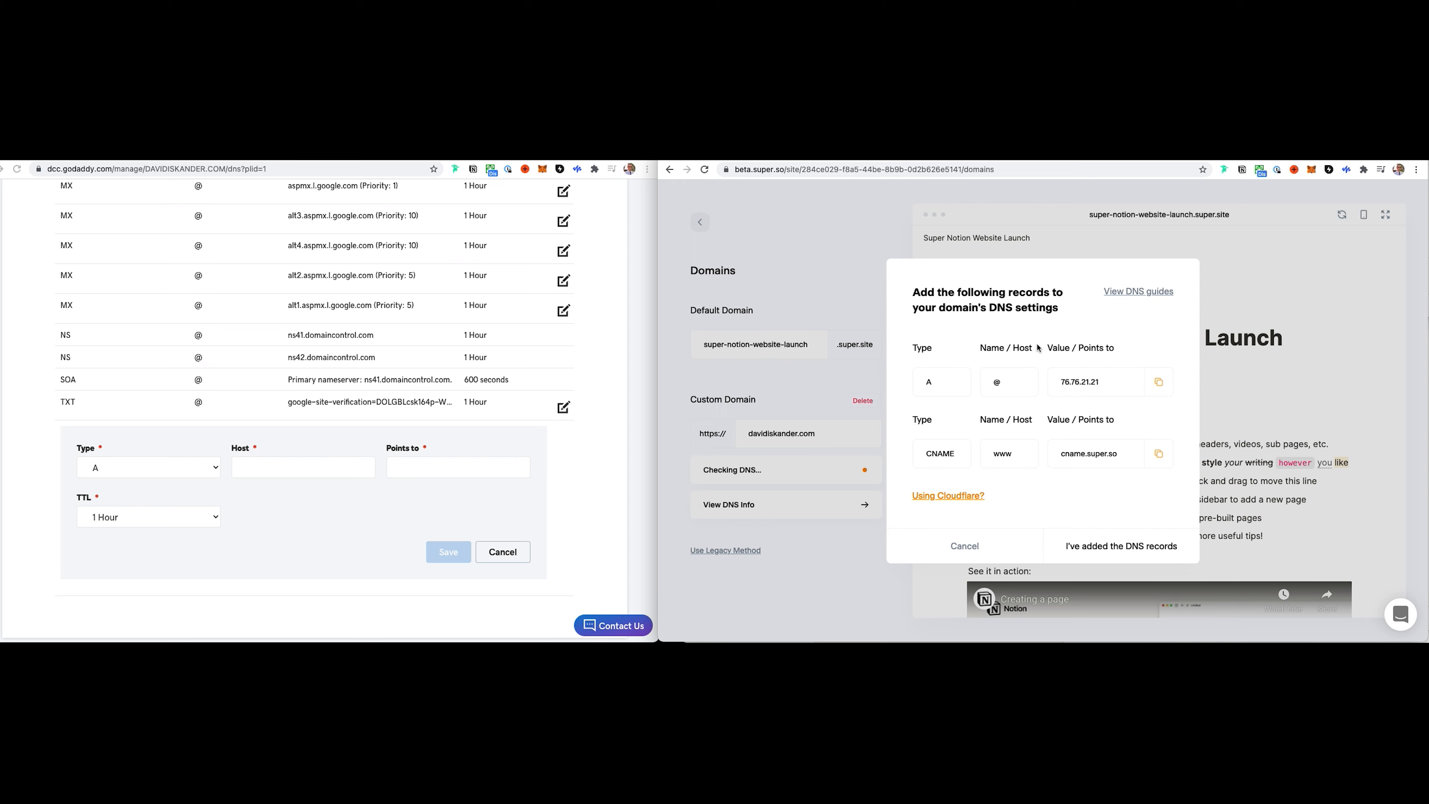
left_click(1159, 383)
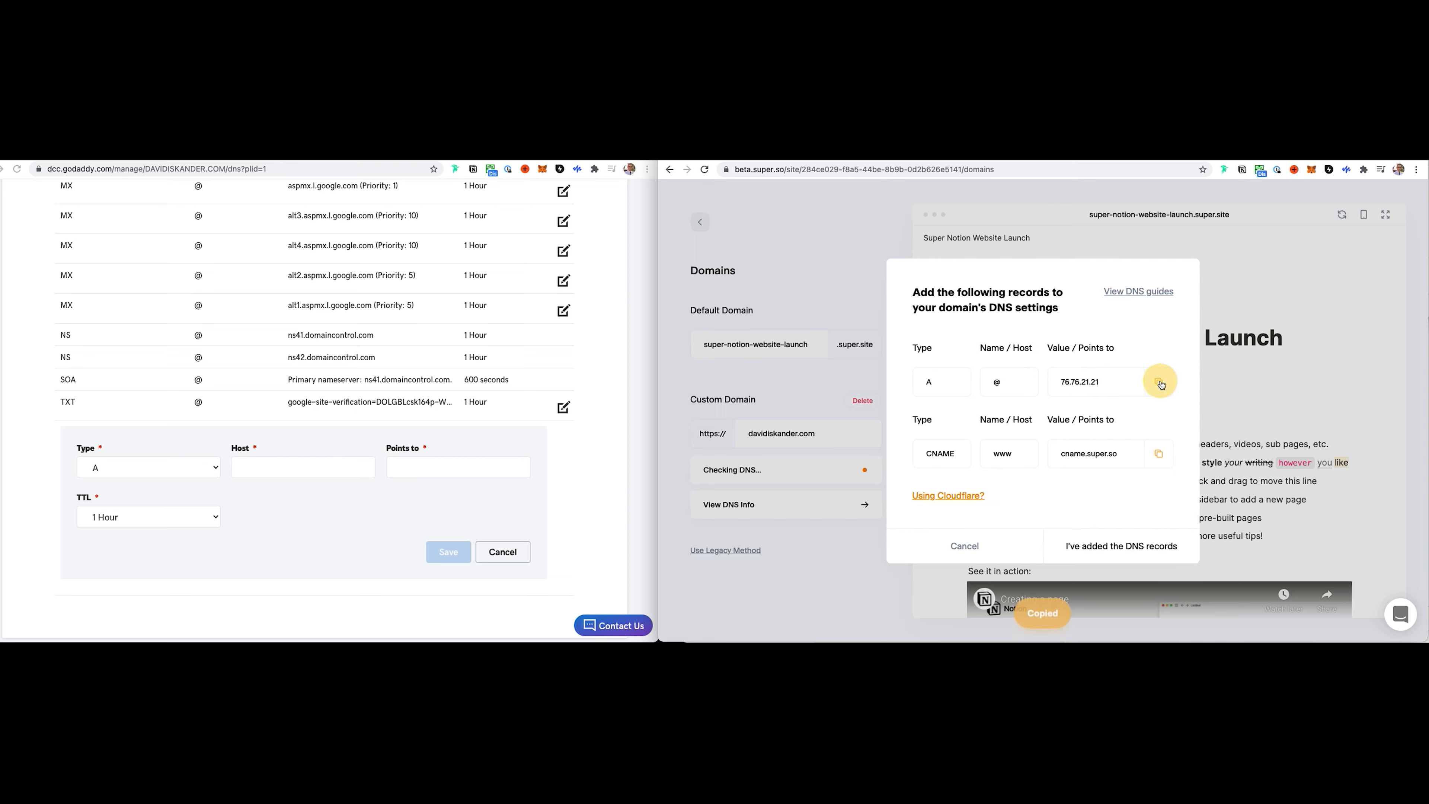
left_click(458, 473)
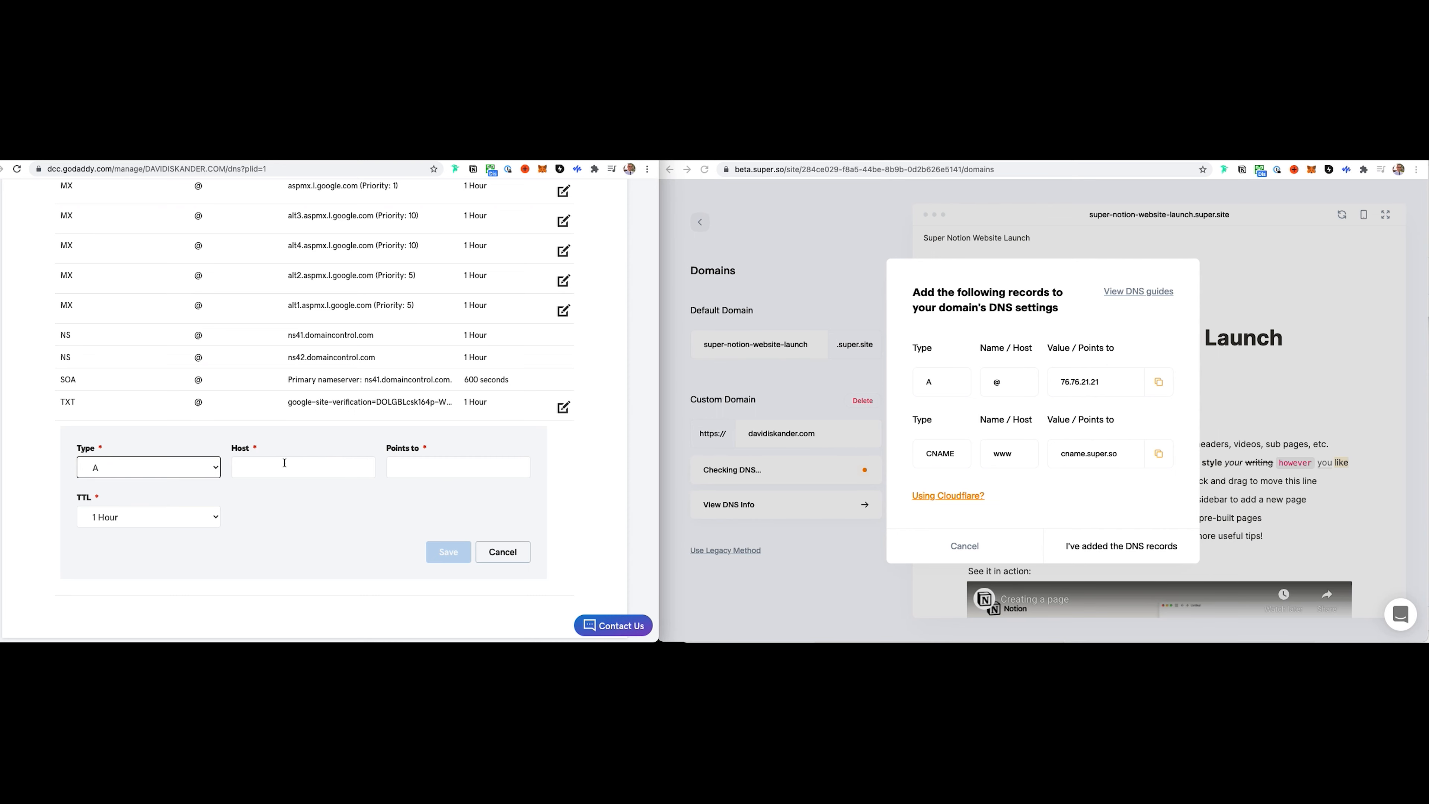
left_click(284, 462)
type("@")
left_click(442, 474)
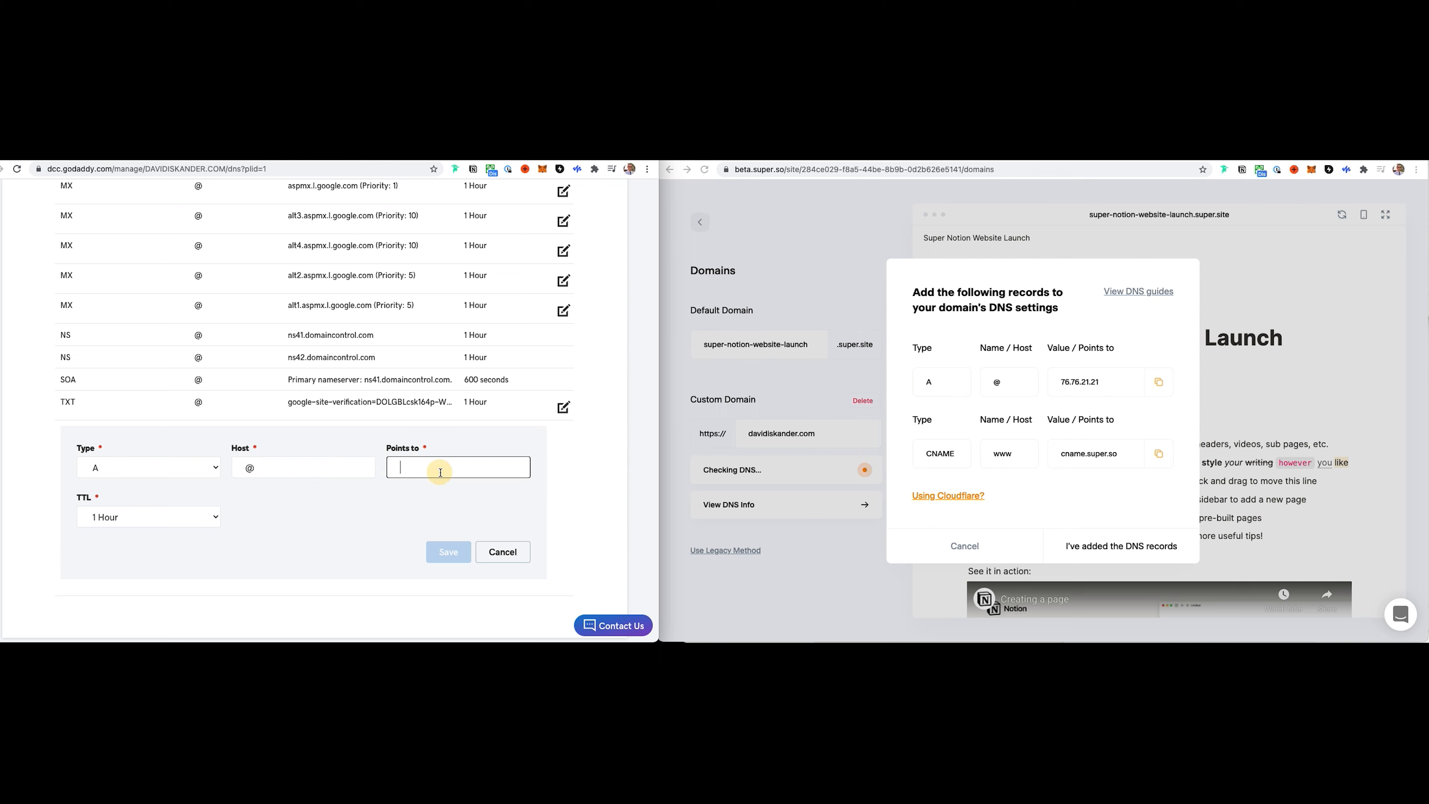
key("super+v")
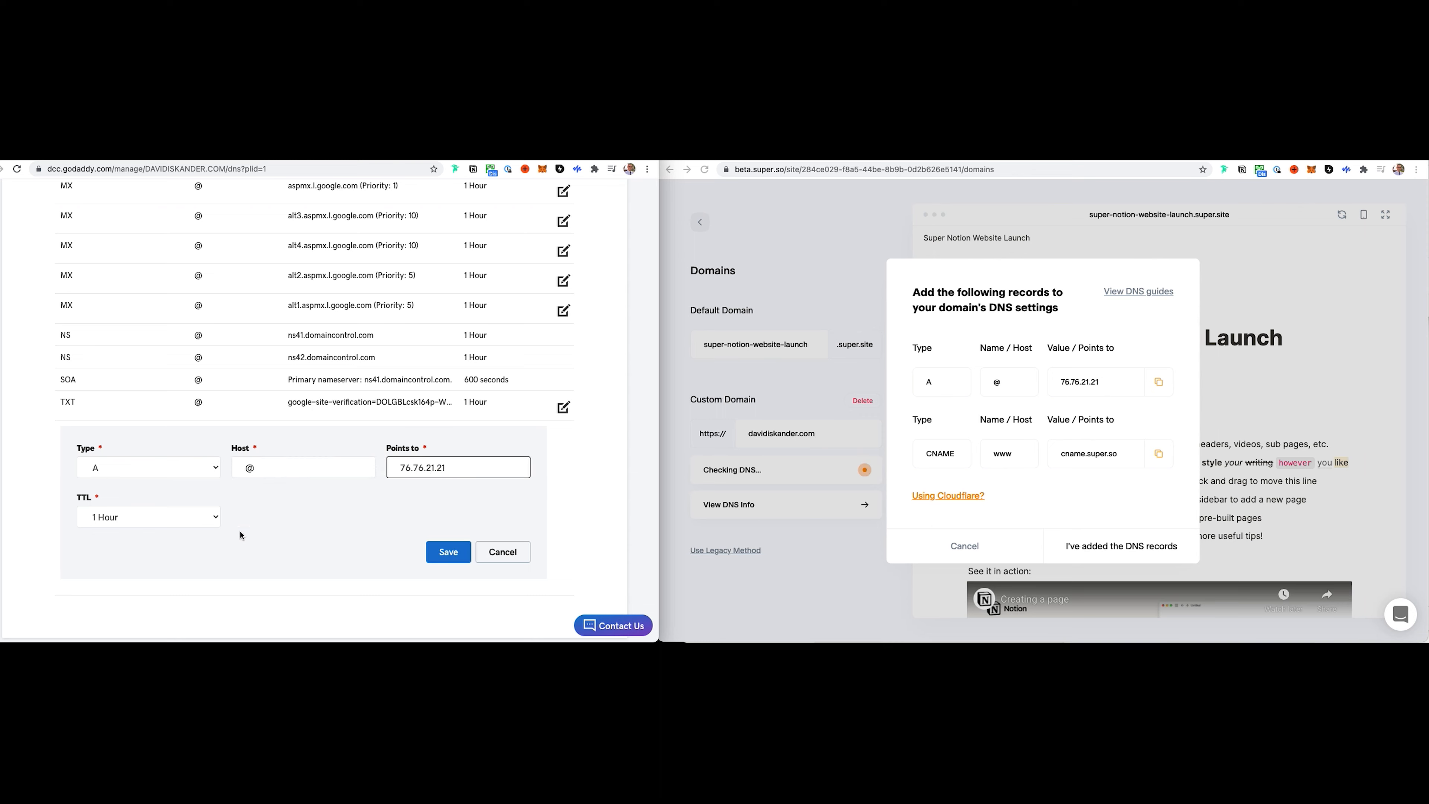
left_click(448, 552)
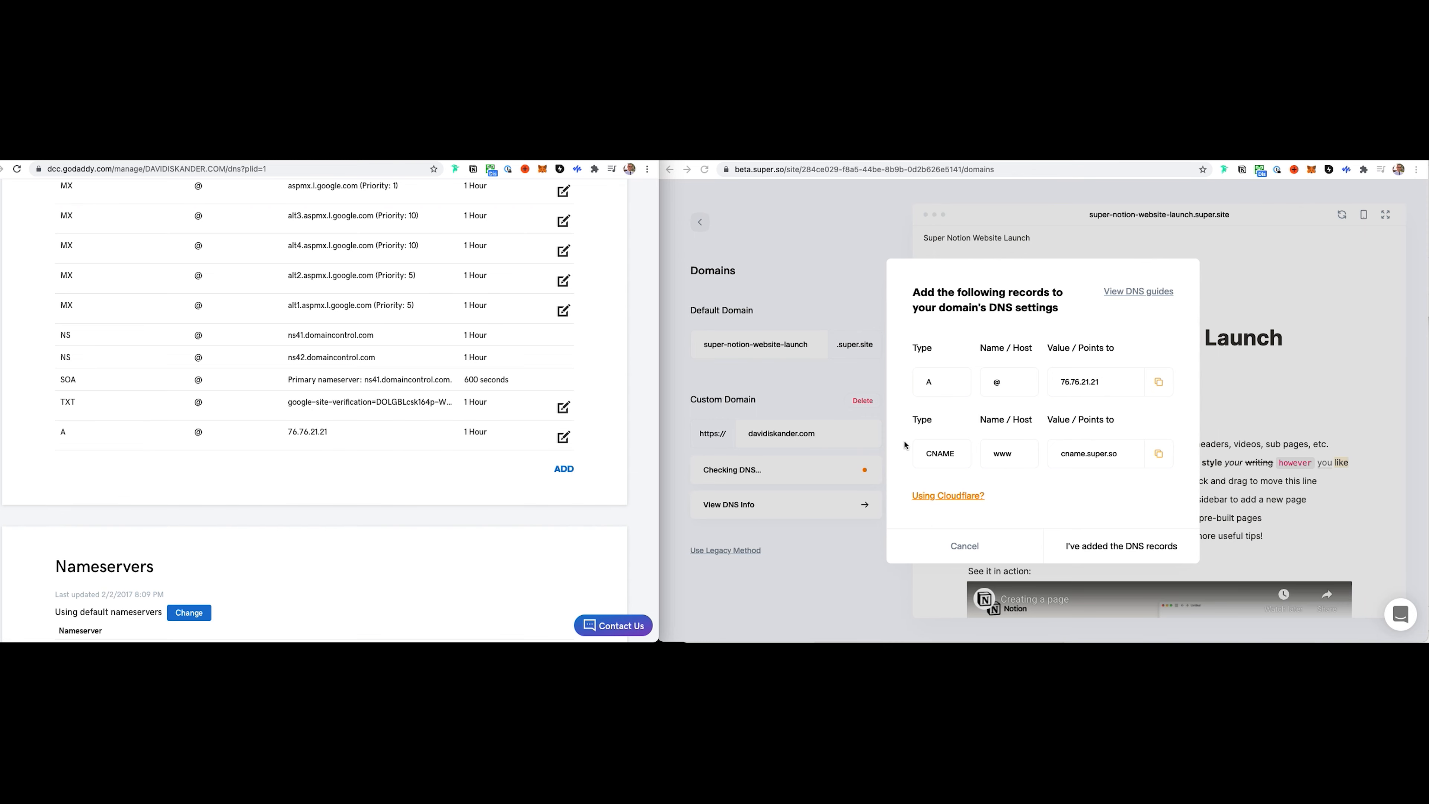
- Add a CNAME record with host www pointing to cname.super.so and a TTL of 1 Hour, and save it
scroll(253, 452, "up", 2)
scroll(210, 587, "down", 3)
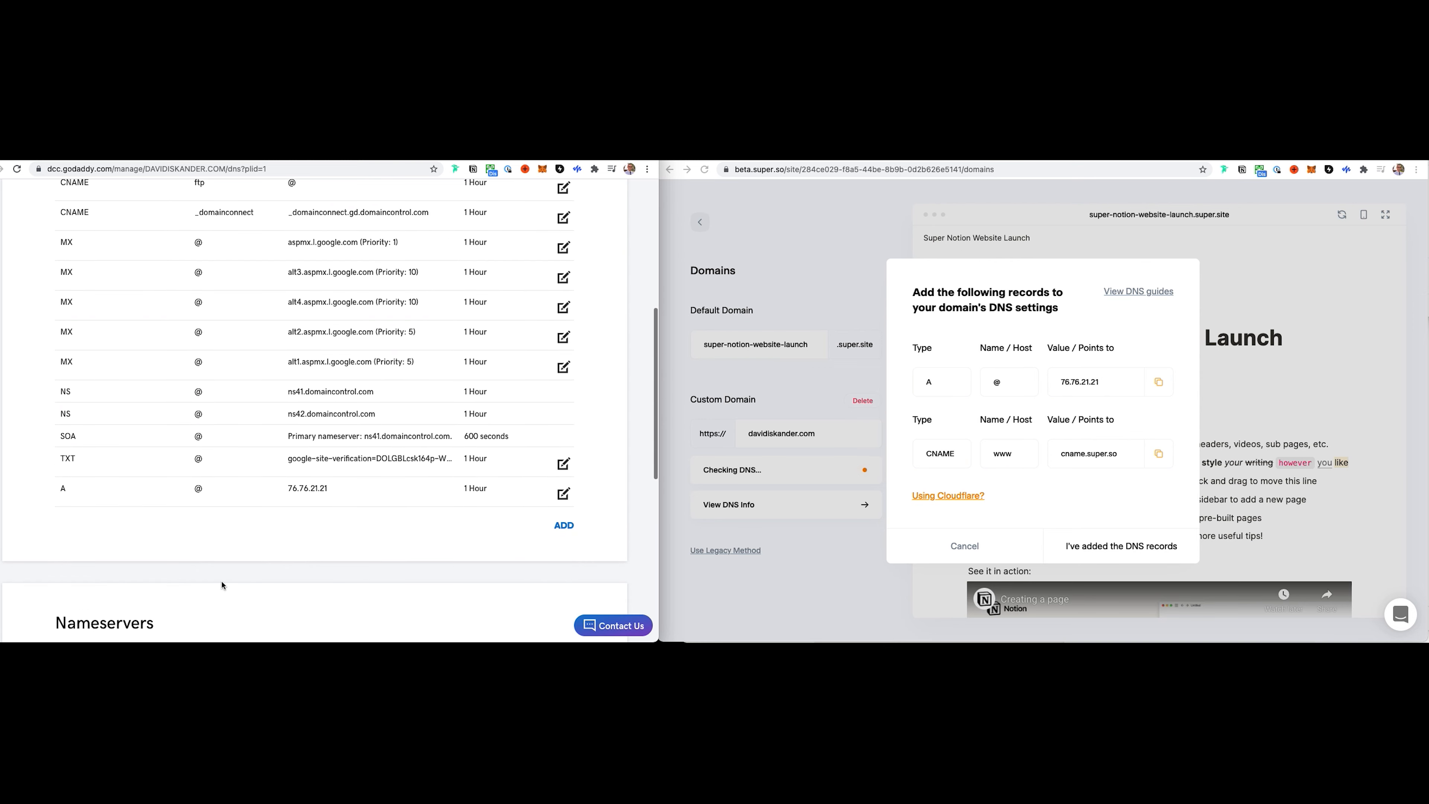
left_click(561, 527)
scroll(354, 529, "down", 2)
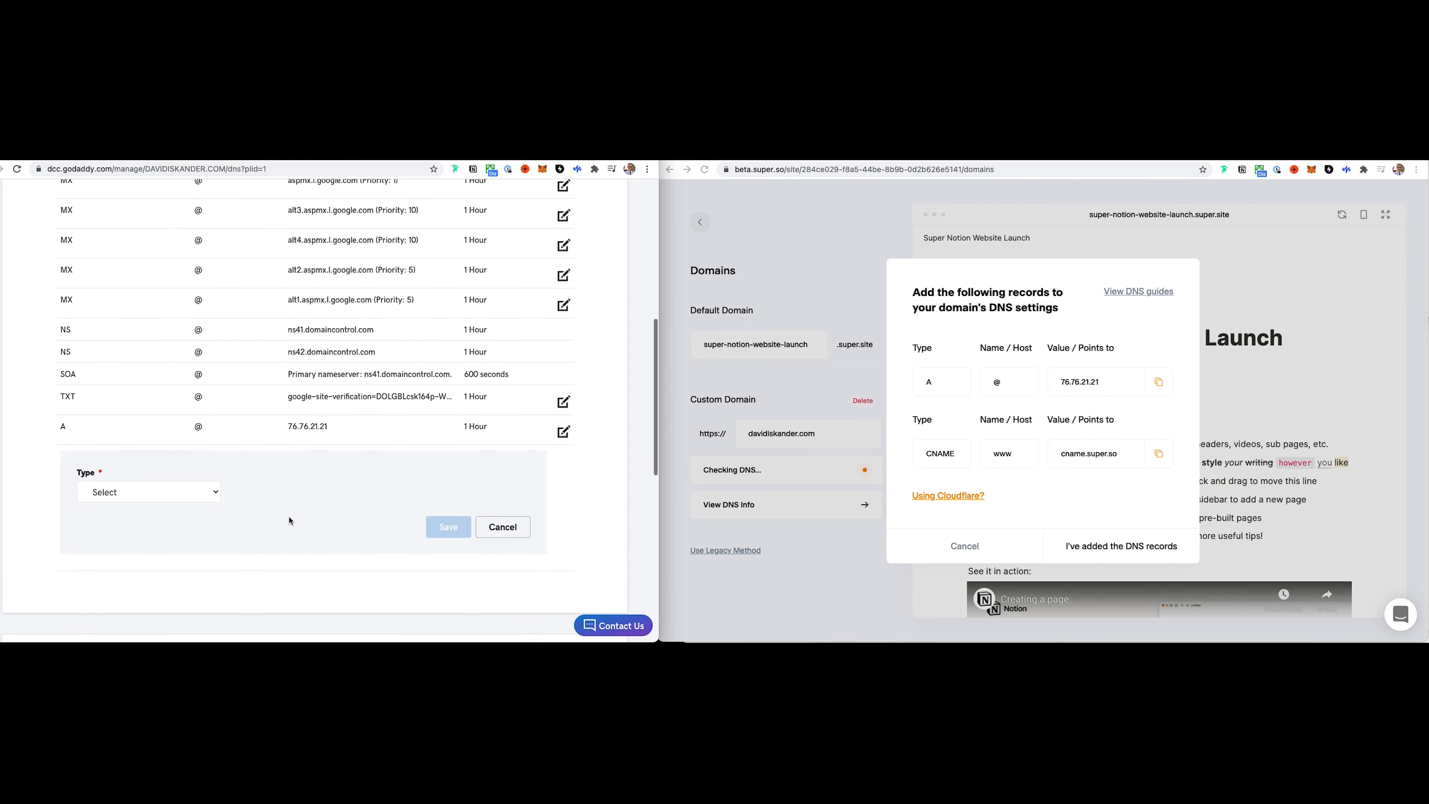
left_click(138, 500)
left_click(138, 523)
left_click(296, 490)
type("www")
left_click(980, 452)
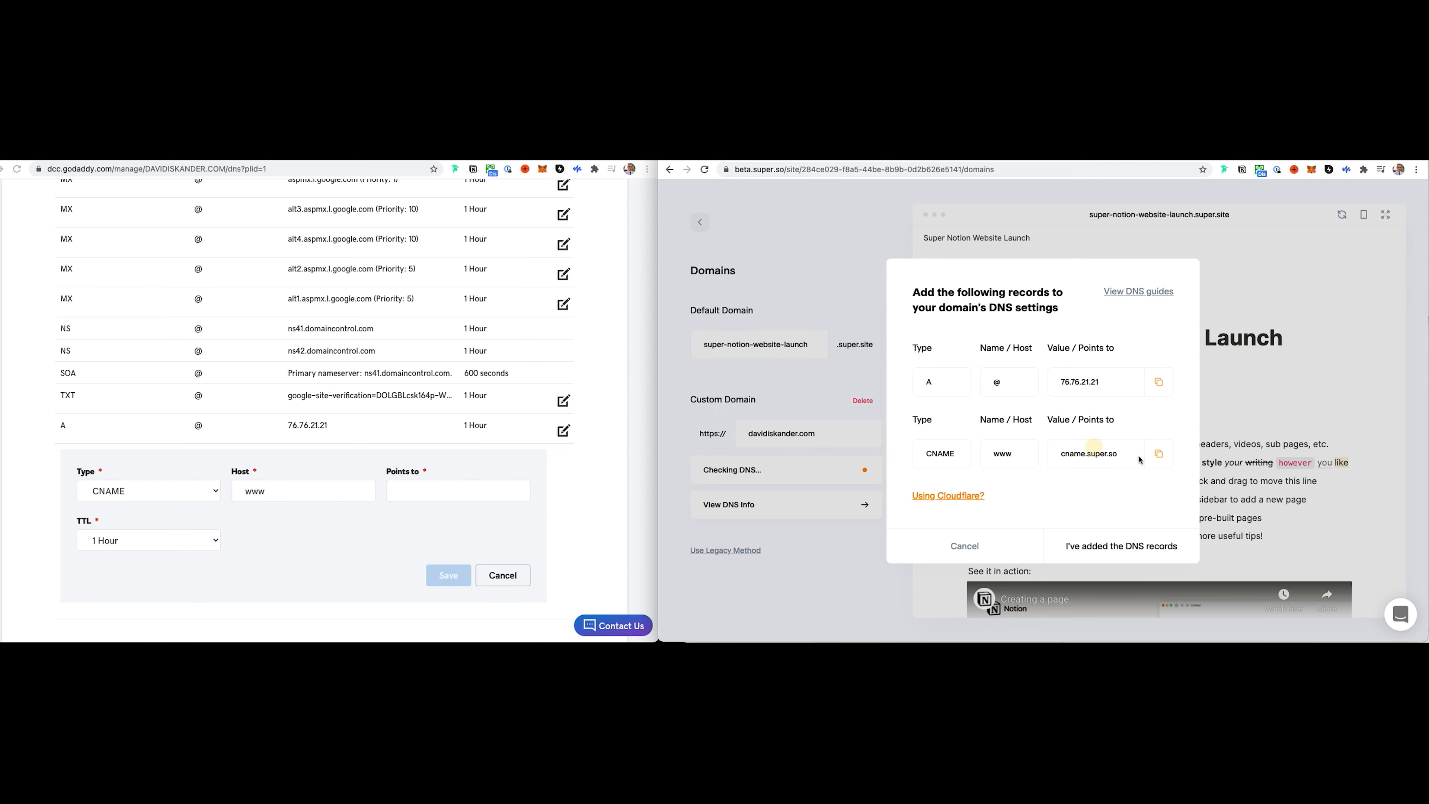
left_click(1157, 454)
left_click(410, 489)
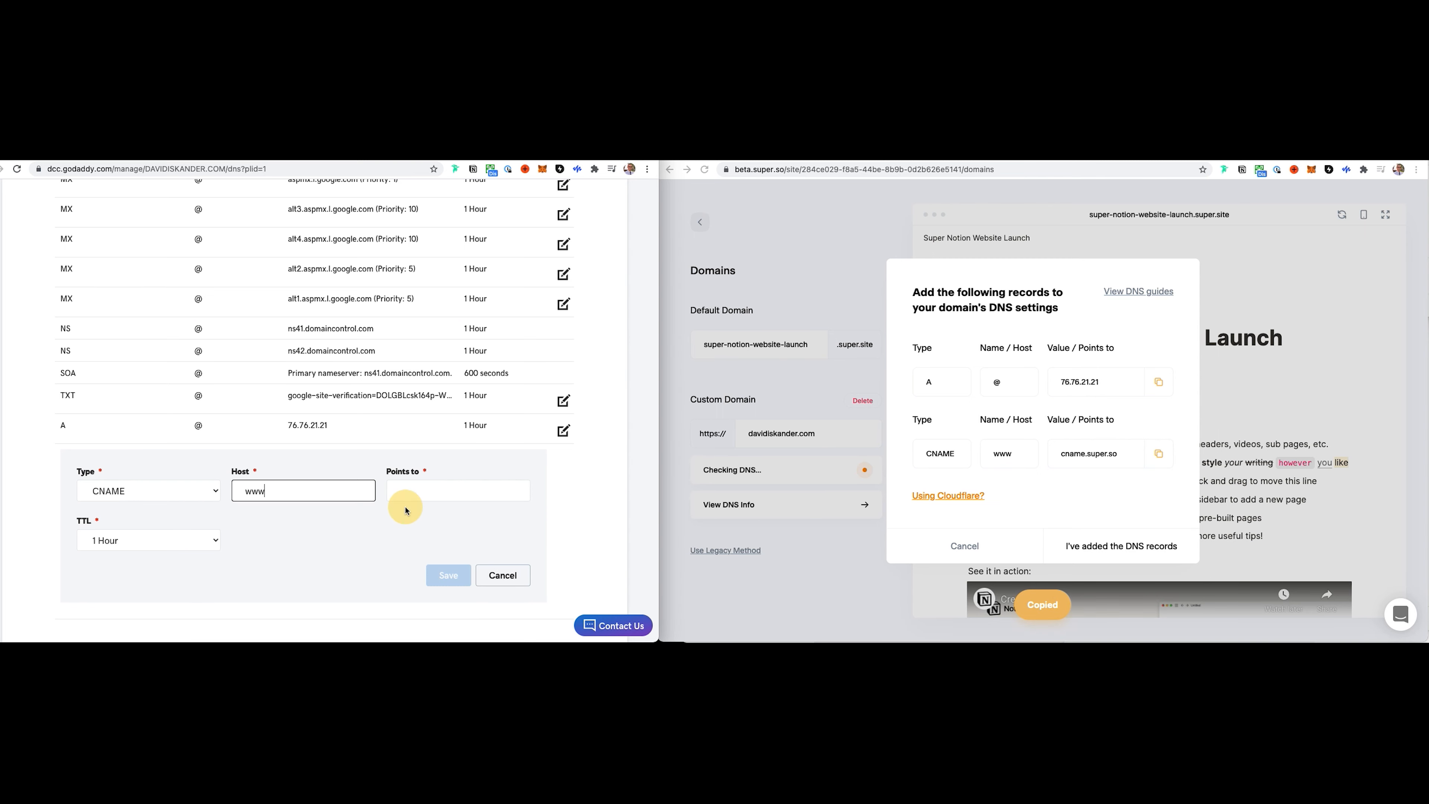
key("super+v")
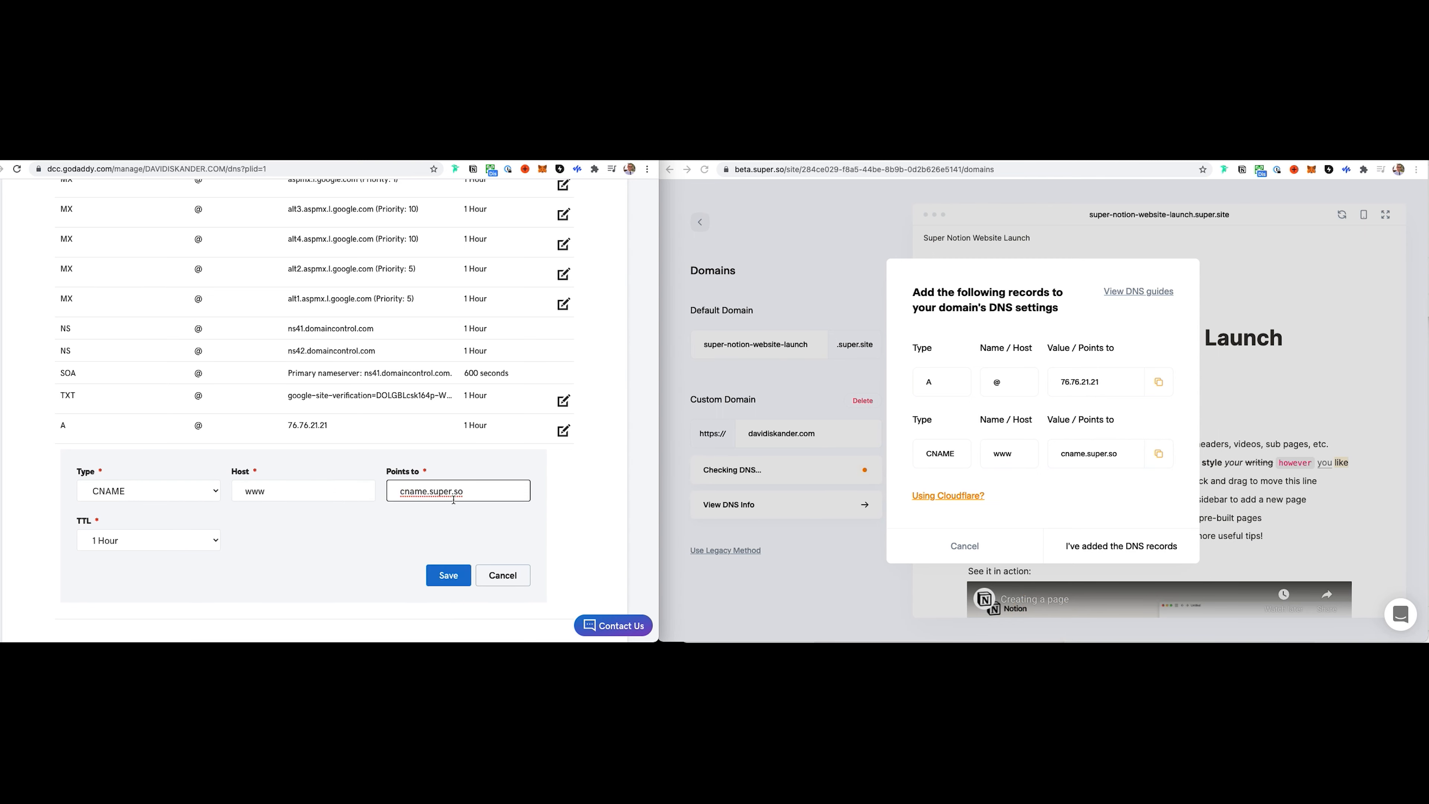
left_click(453, 574)
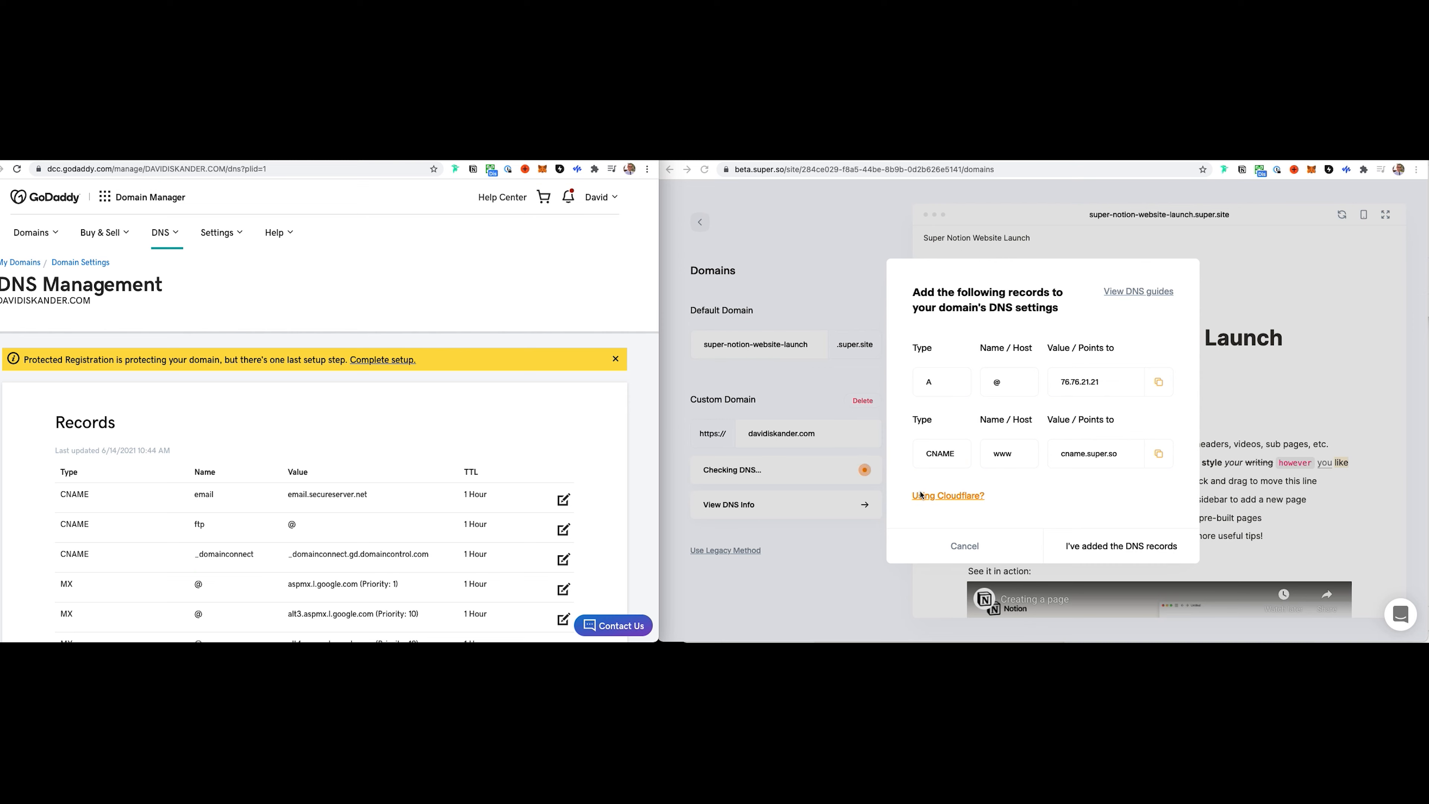
- Confirm in Super that the DNS records were added, and load the custom domain in a new browser tab to test it
left_click(1133, 546)
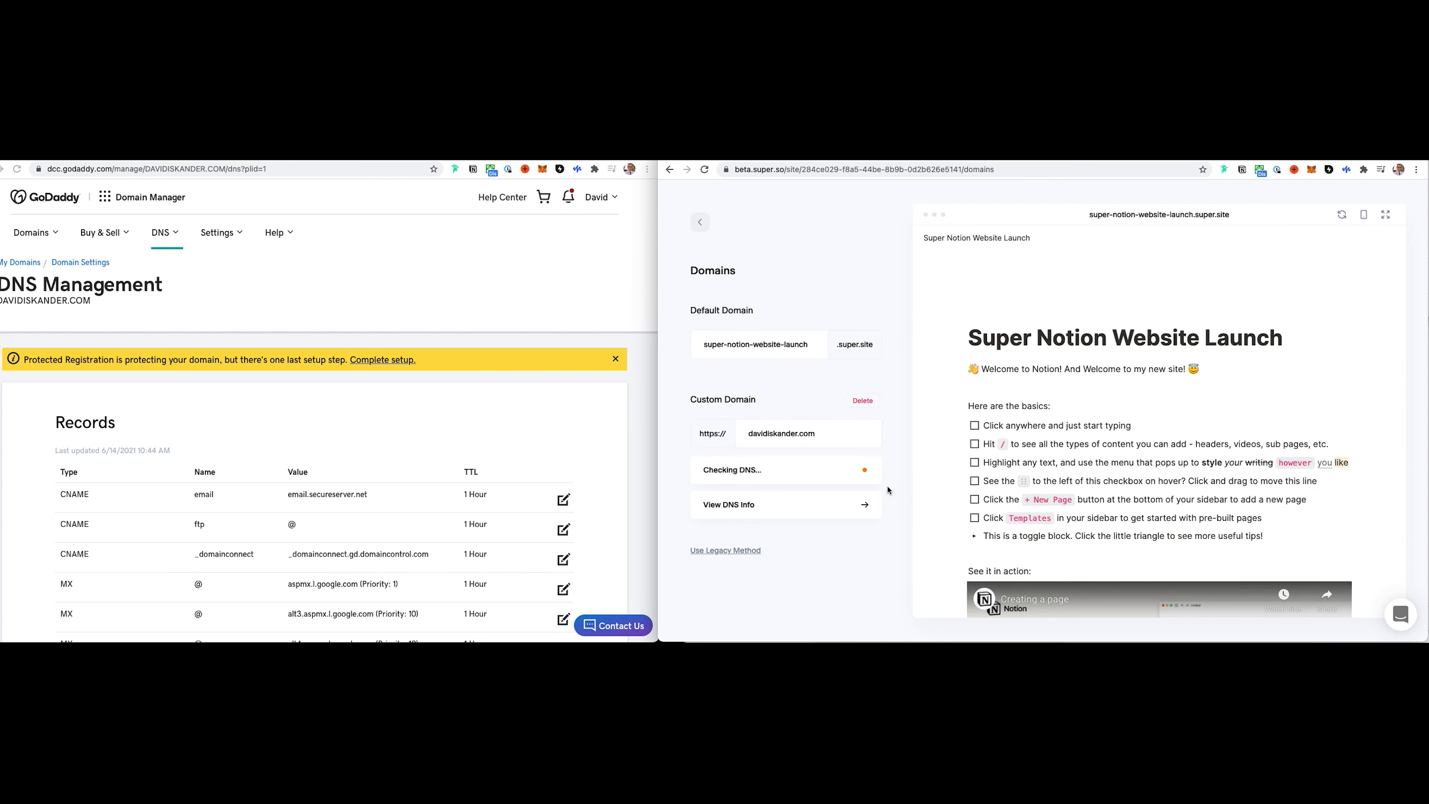
left_click(416, 312)
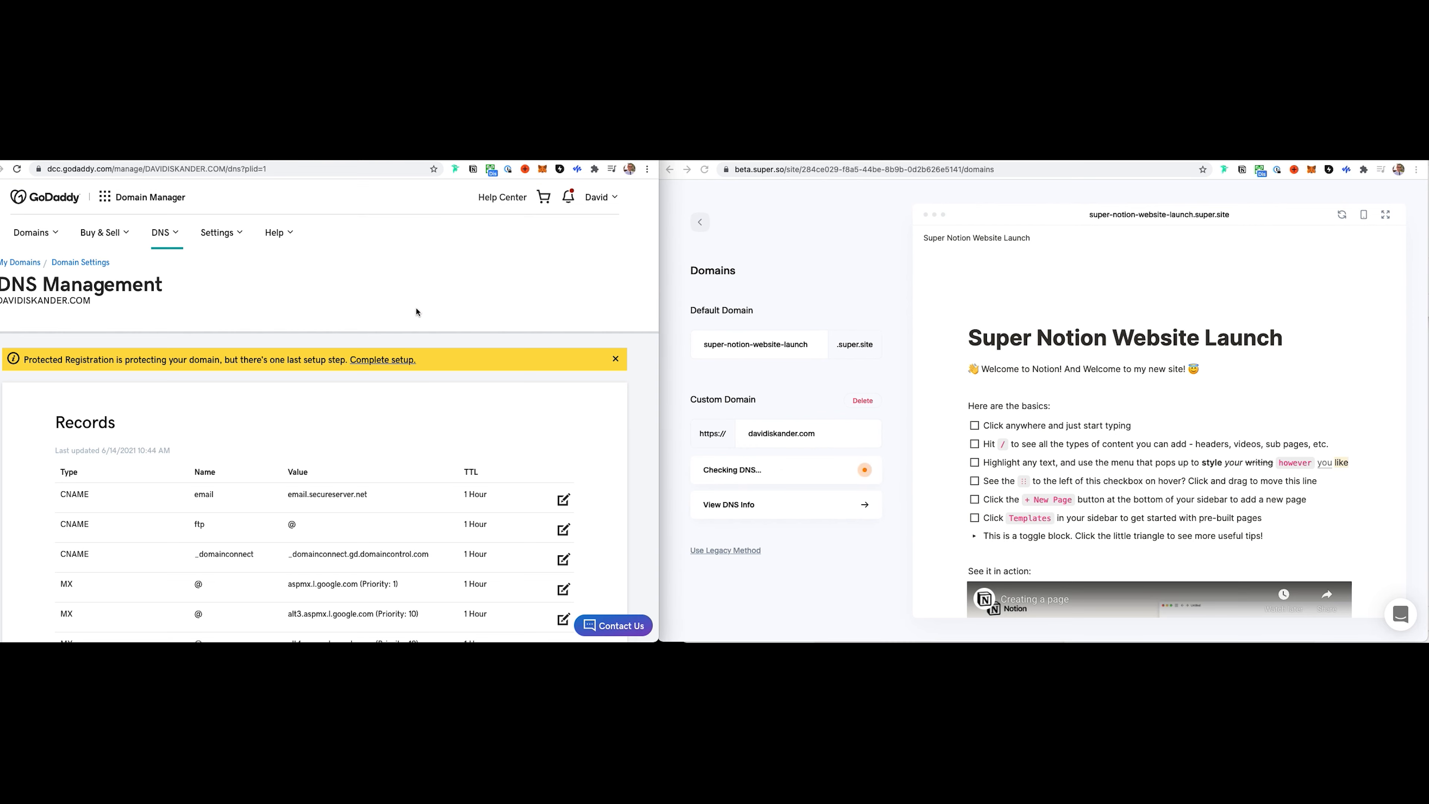
key("super+t")
type("davidiskander.com")
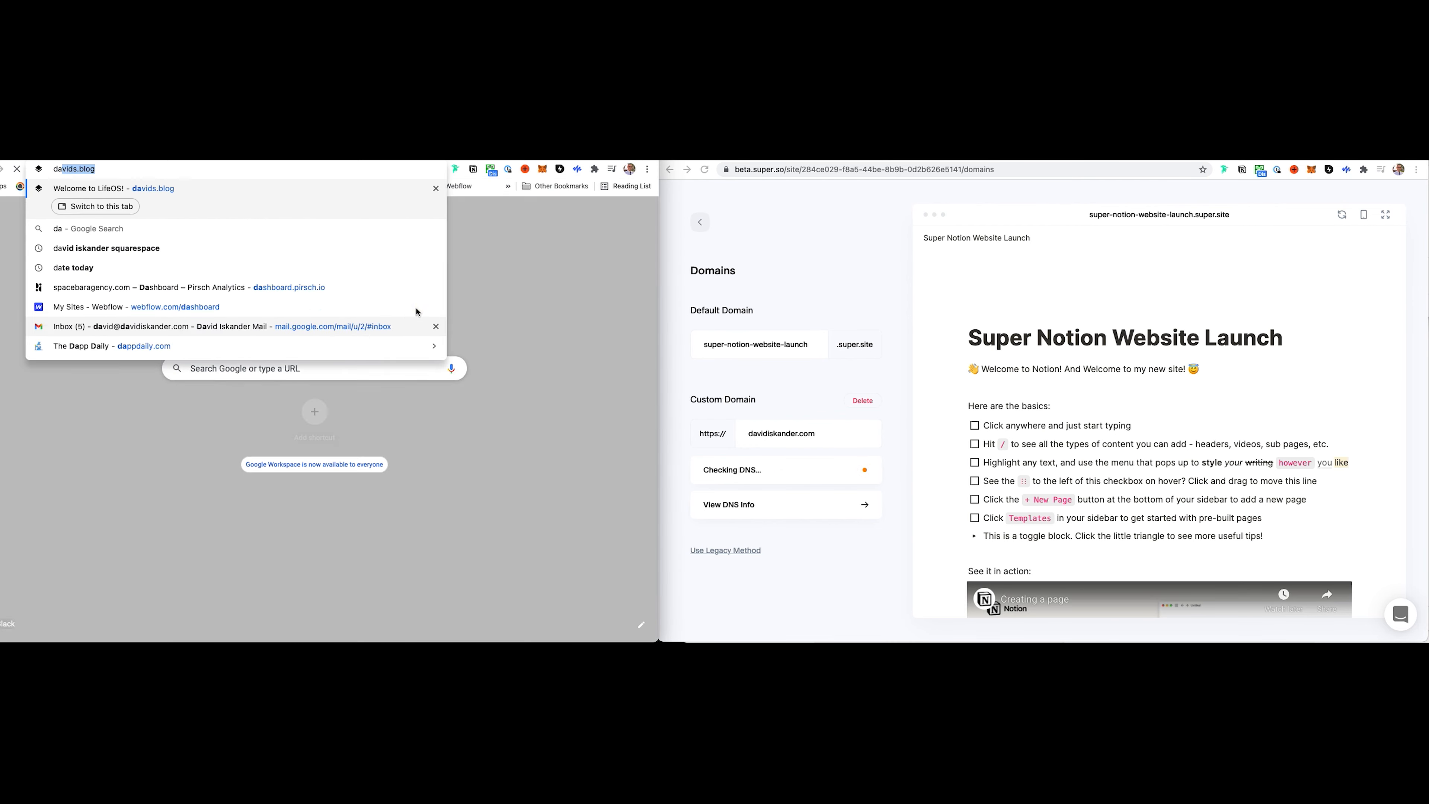
key("Return")
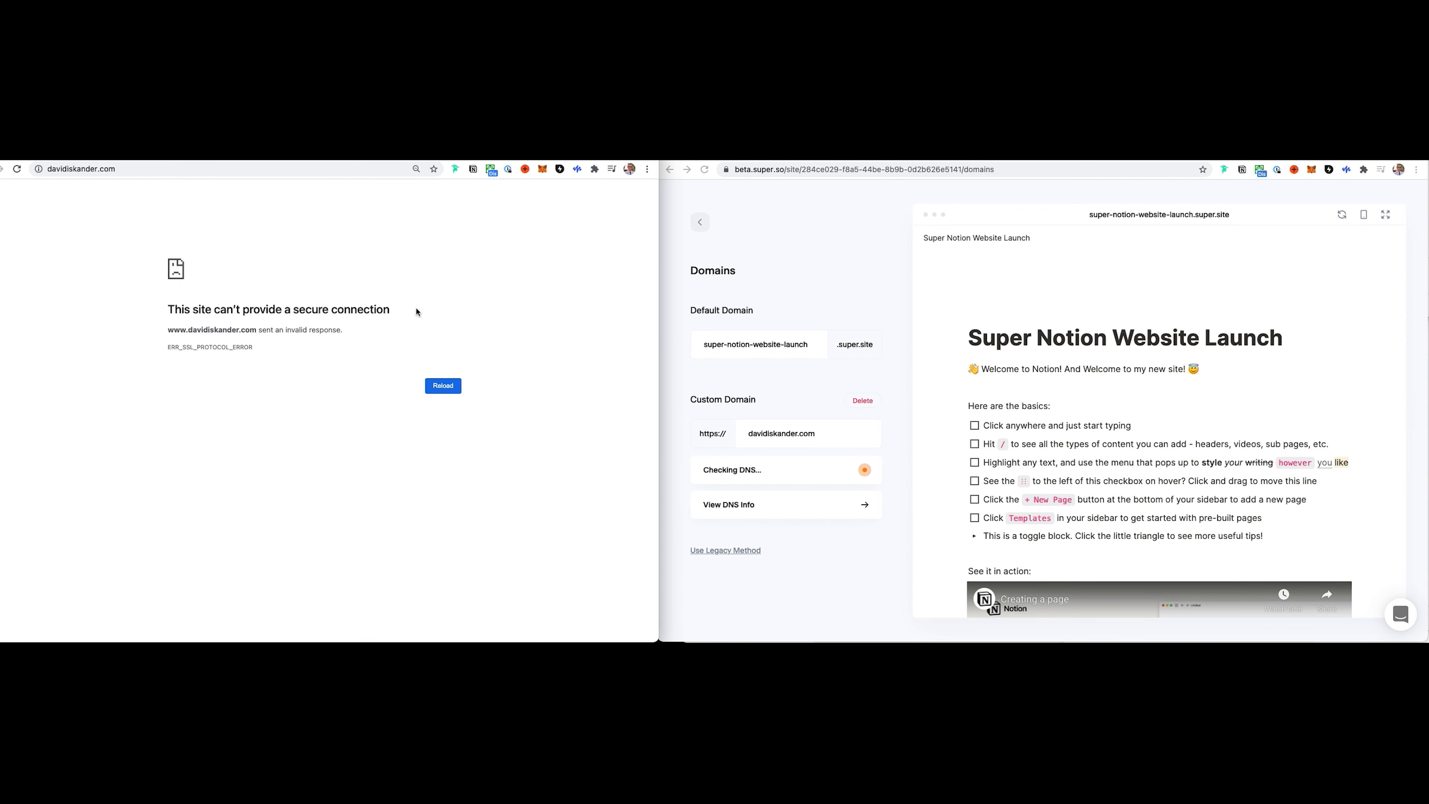
key("super+r")
key("super+r")
- Review the custom domain's DNS info and checking status in Super, and reload the custom domain's page
left_click(825, 519)
left_click(808, 471)
left_click(751, 504)
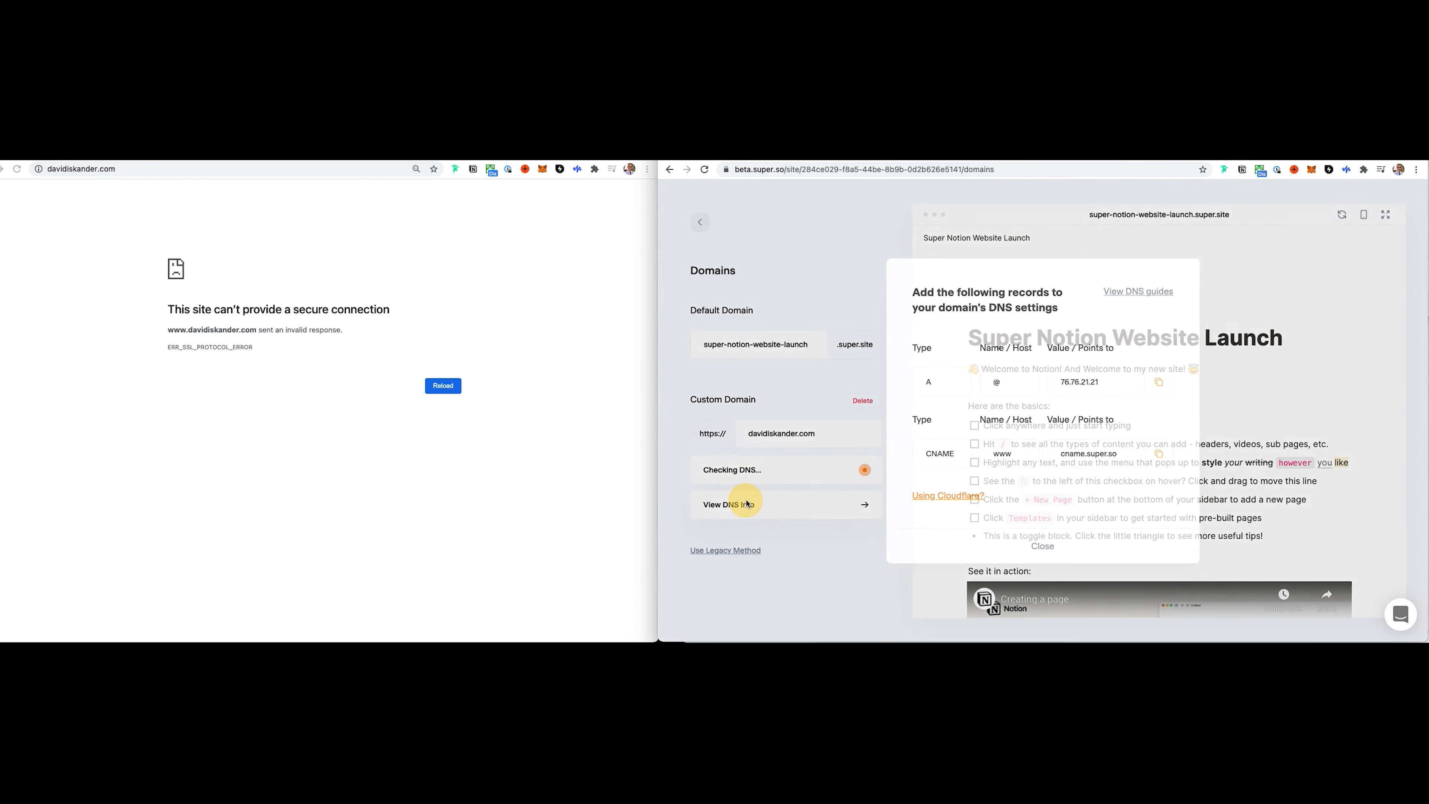
left_click(1052, 547)
scroll(867, 477, "up", 5)
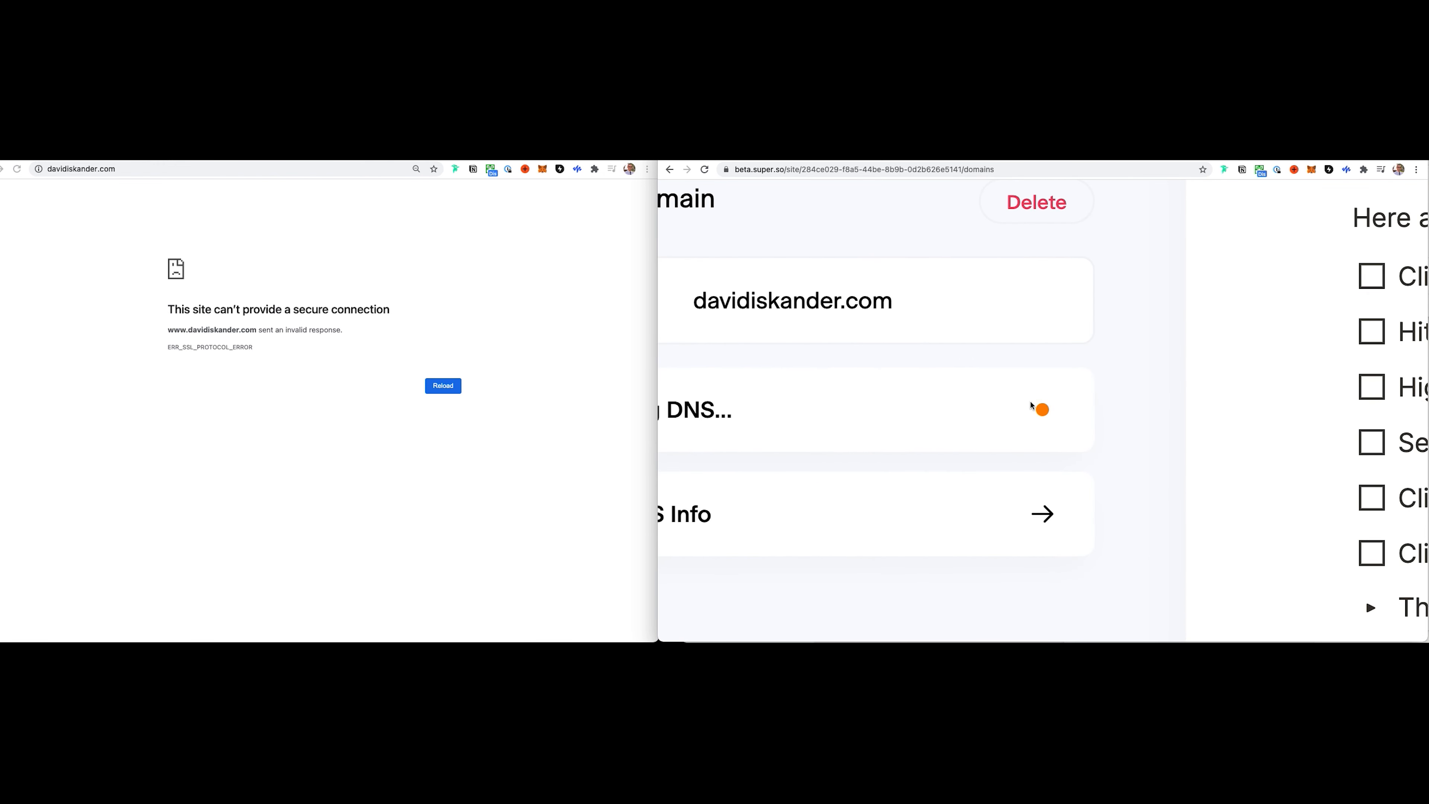
scroll(1024, 419, "down", 5)
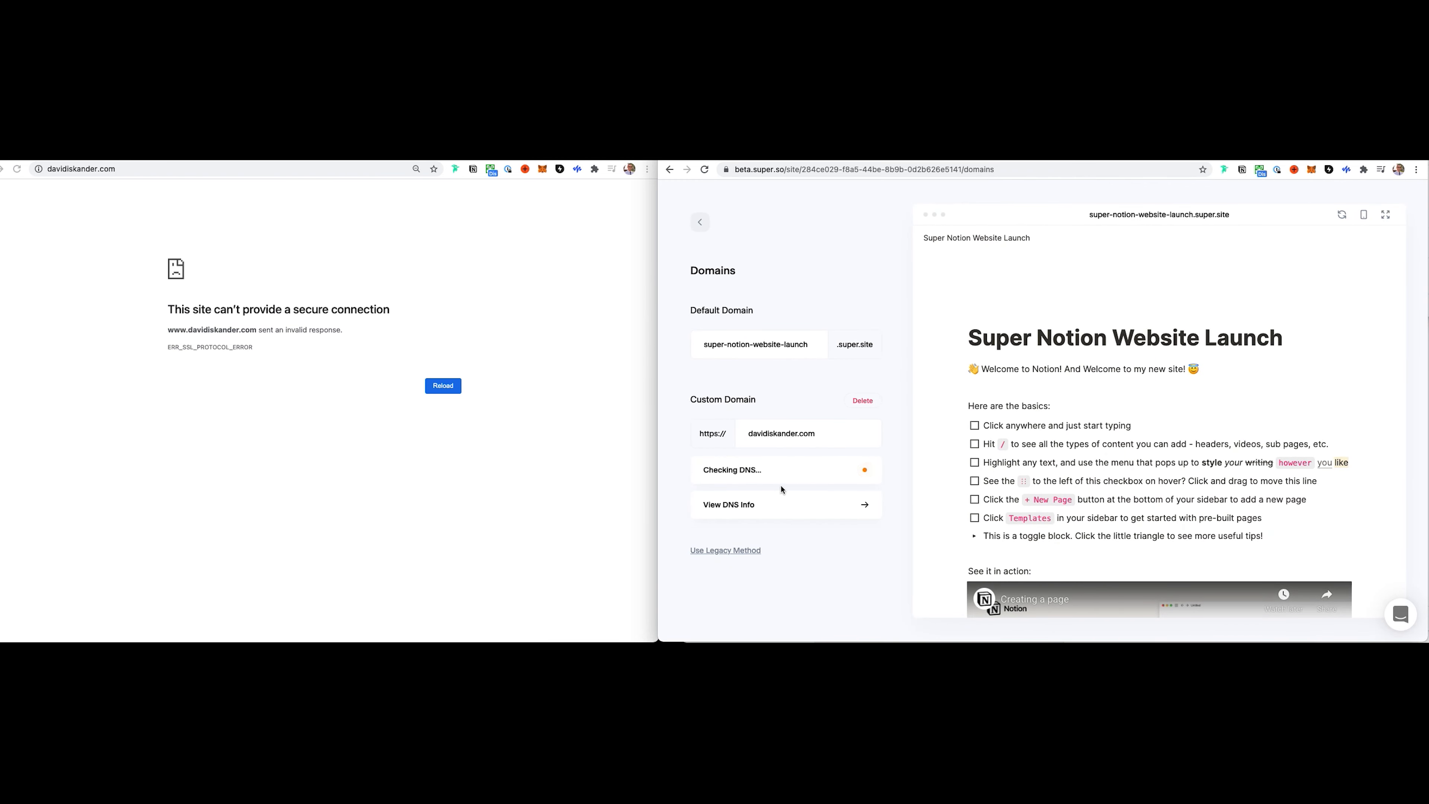
left_click(195, 484)
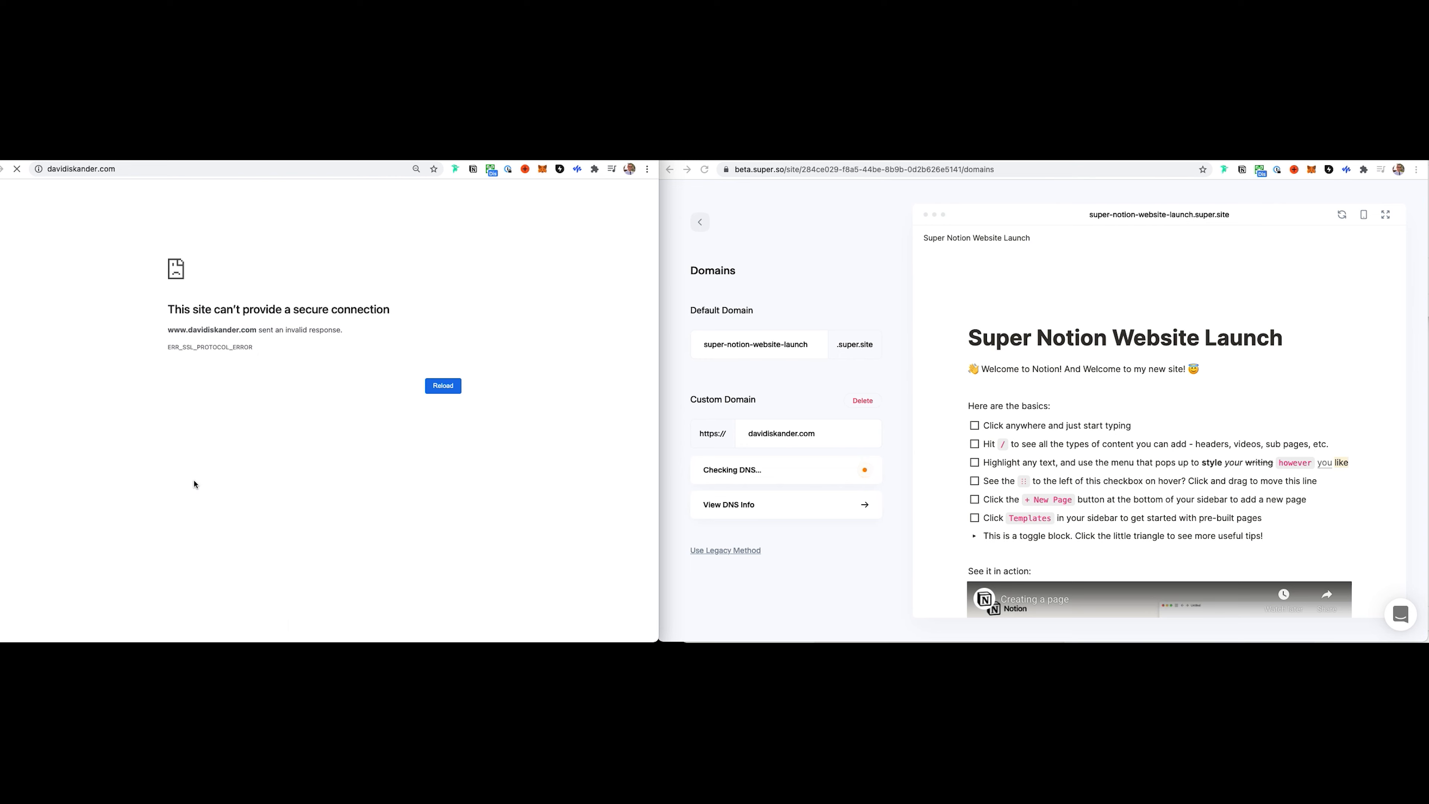
left_click(816, 267)
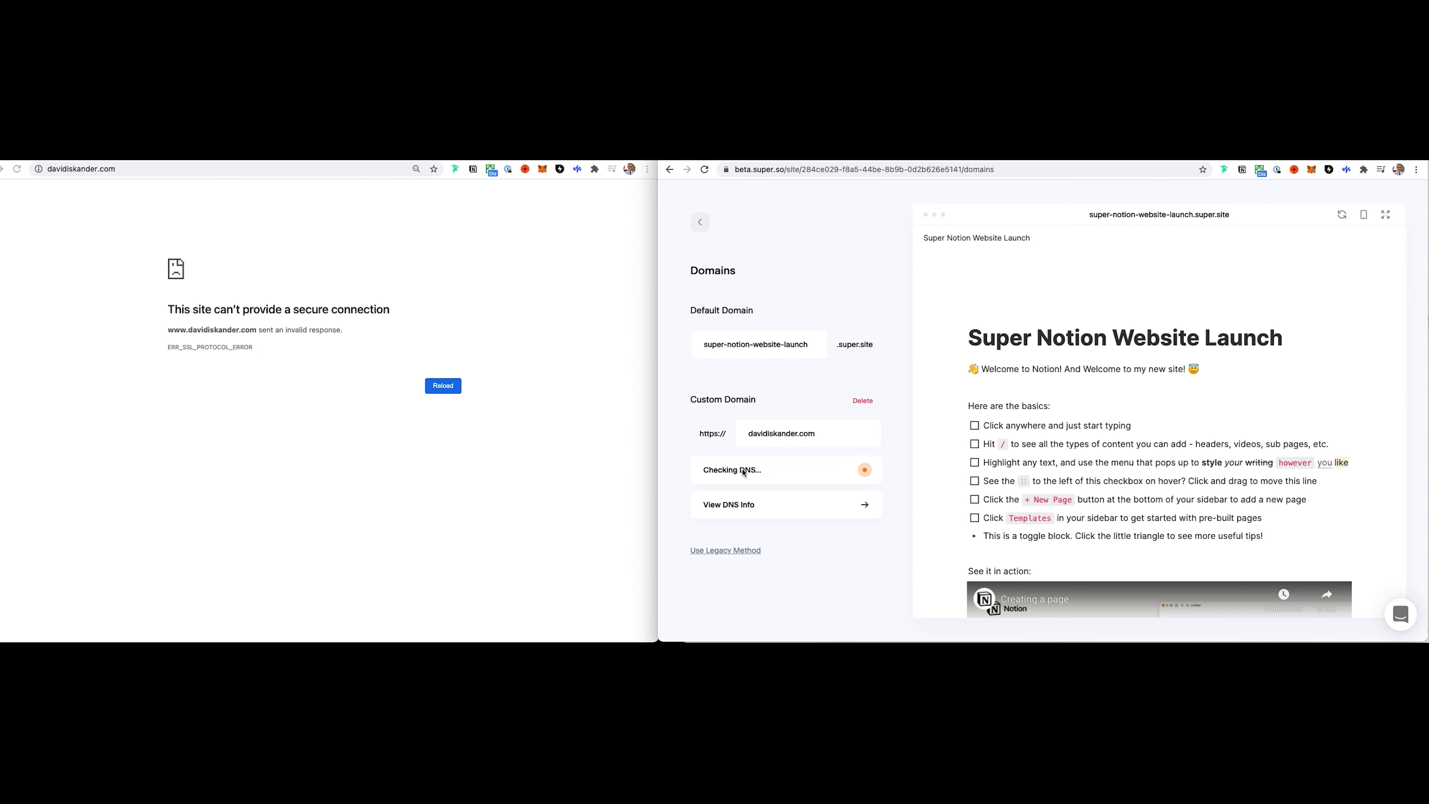
- Open the site's color themes in Super and preview Dark Mode, Blackout, Neutral and Default
left_click(700, 222)
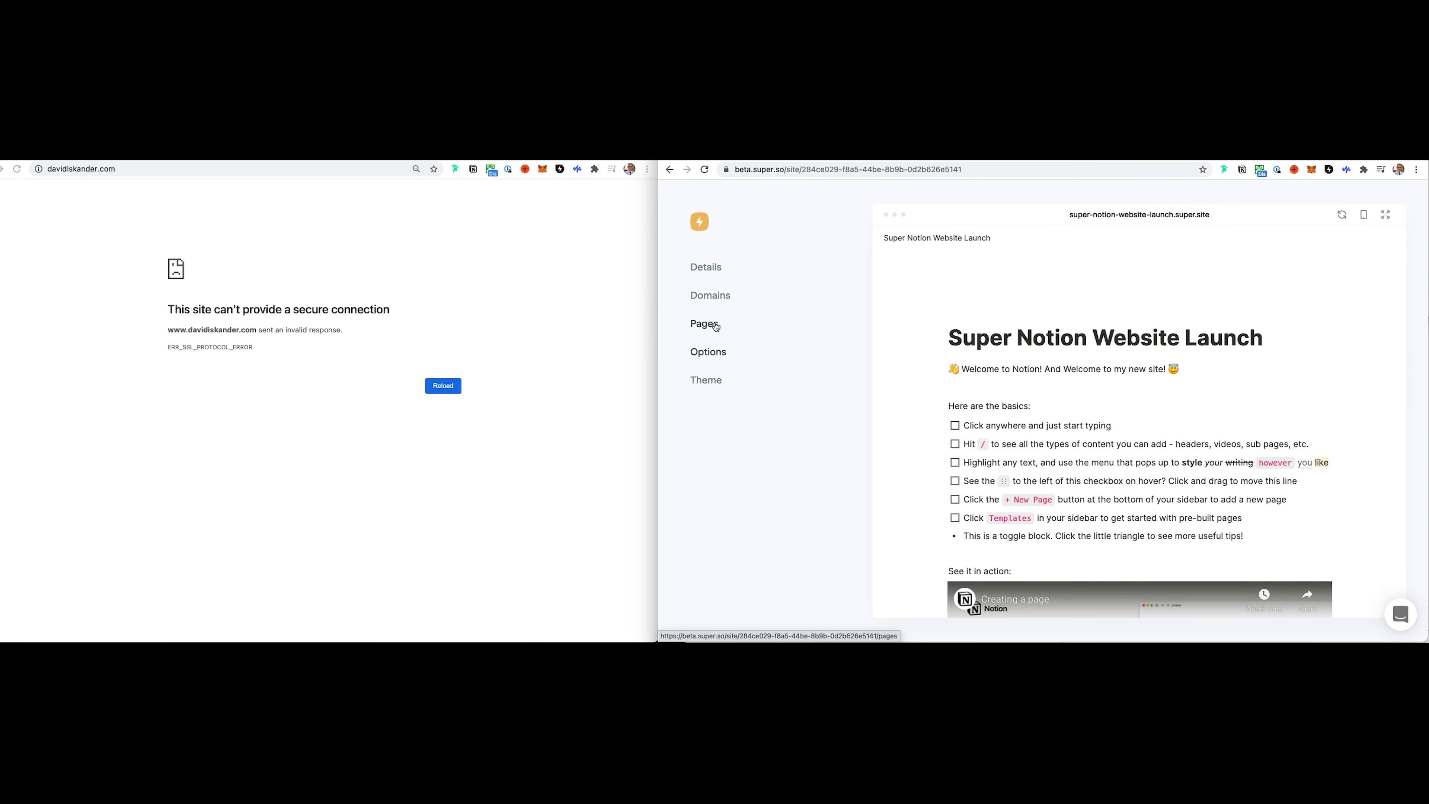
left_click(708, 381)
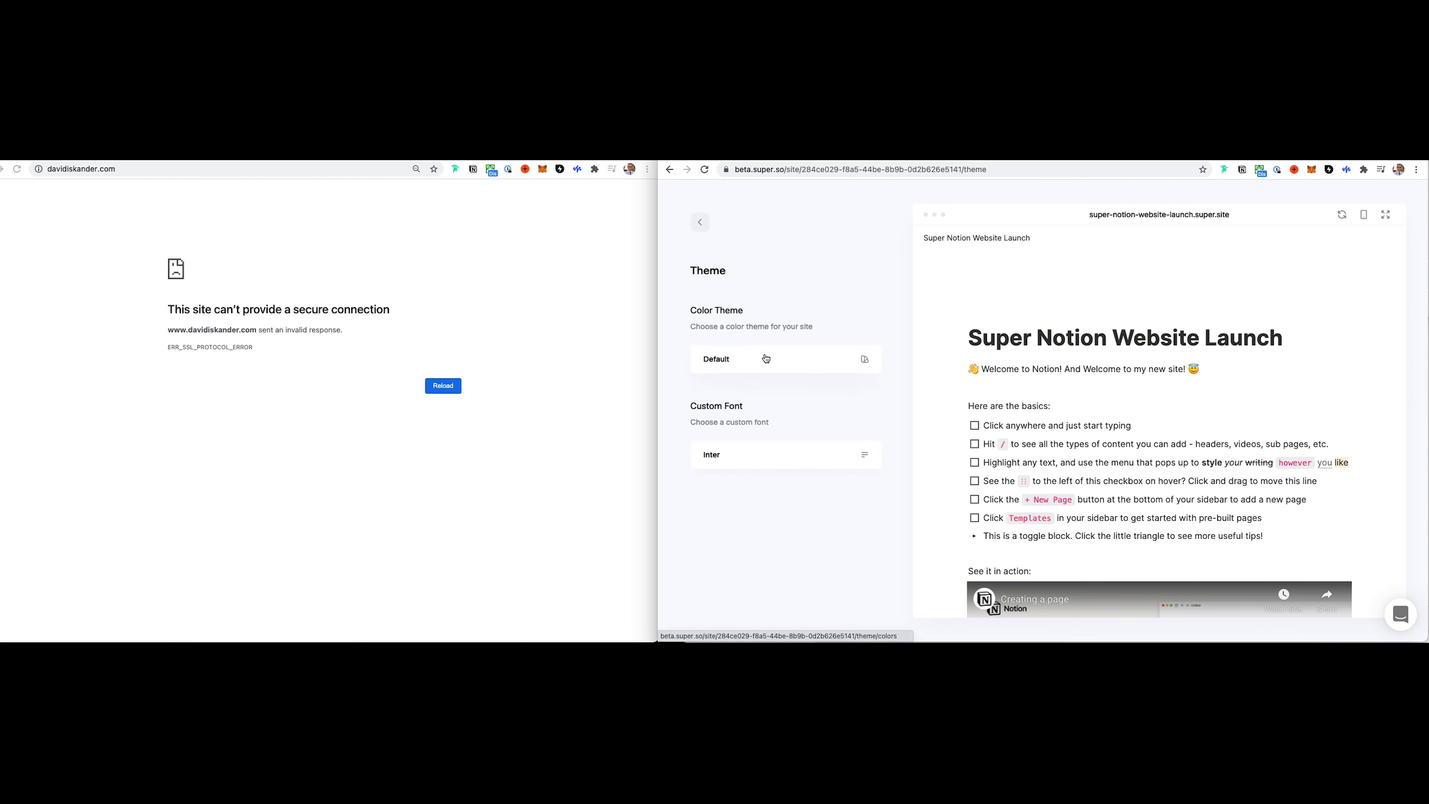
left_click(764, 358)
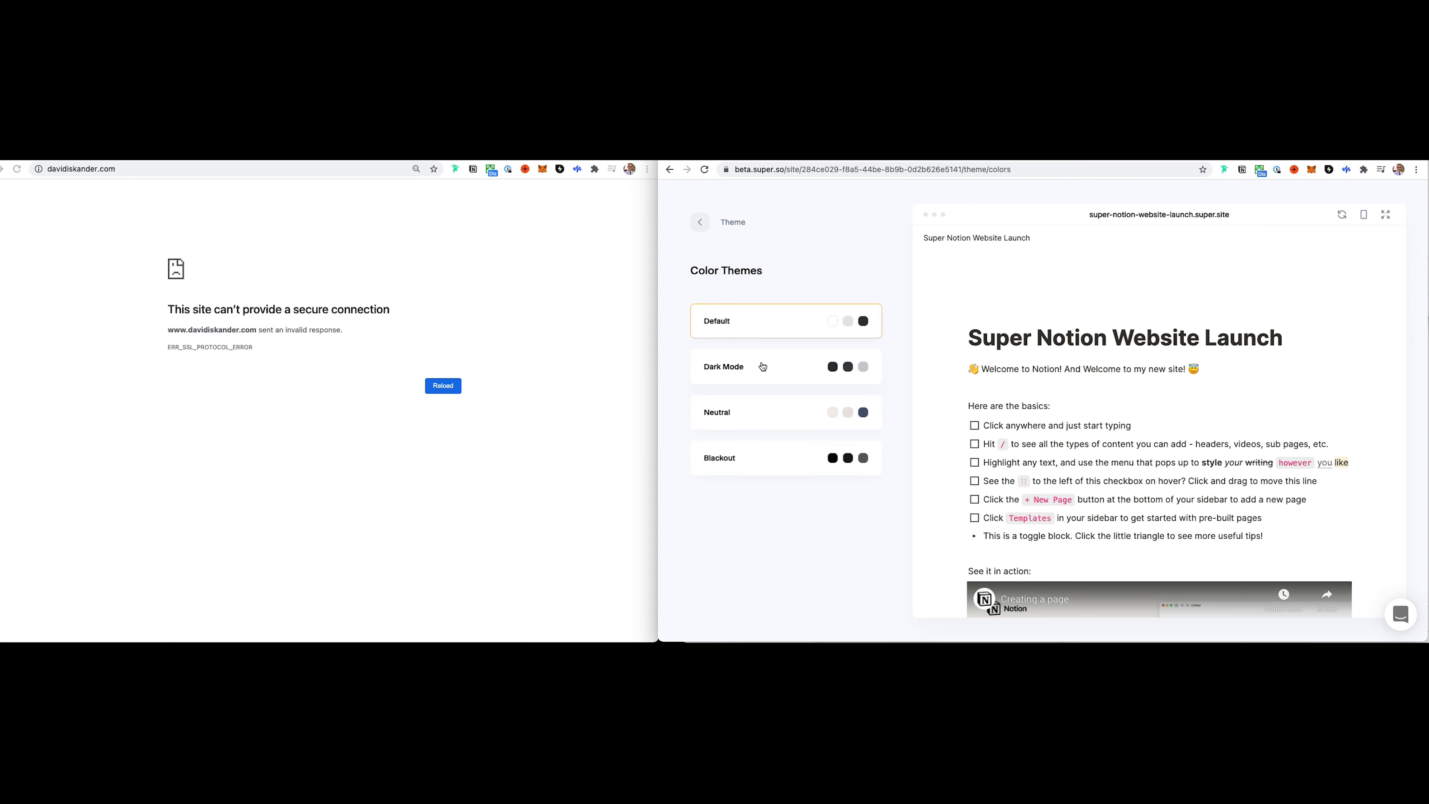
left_click(762, 365)
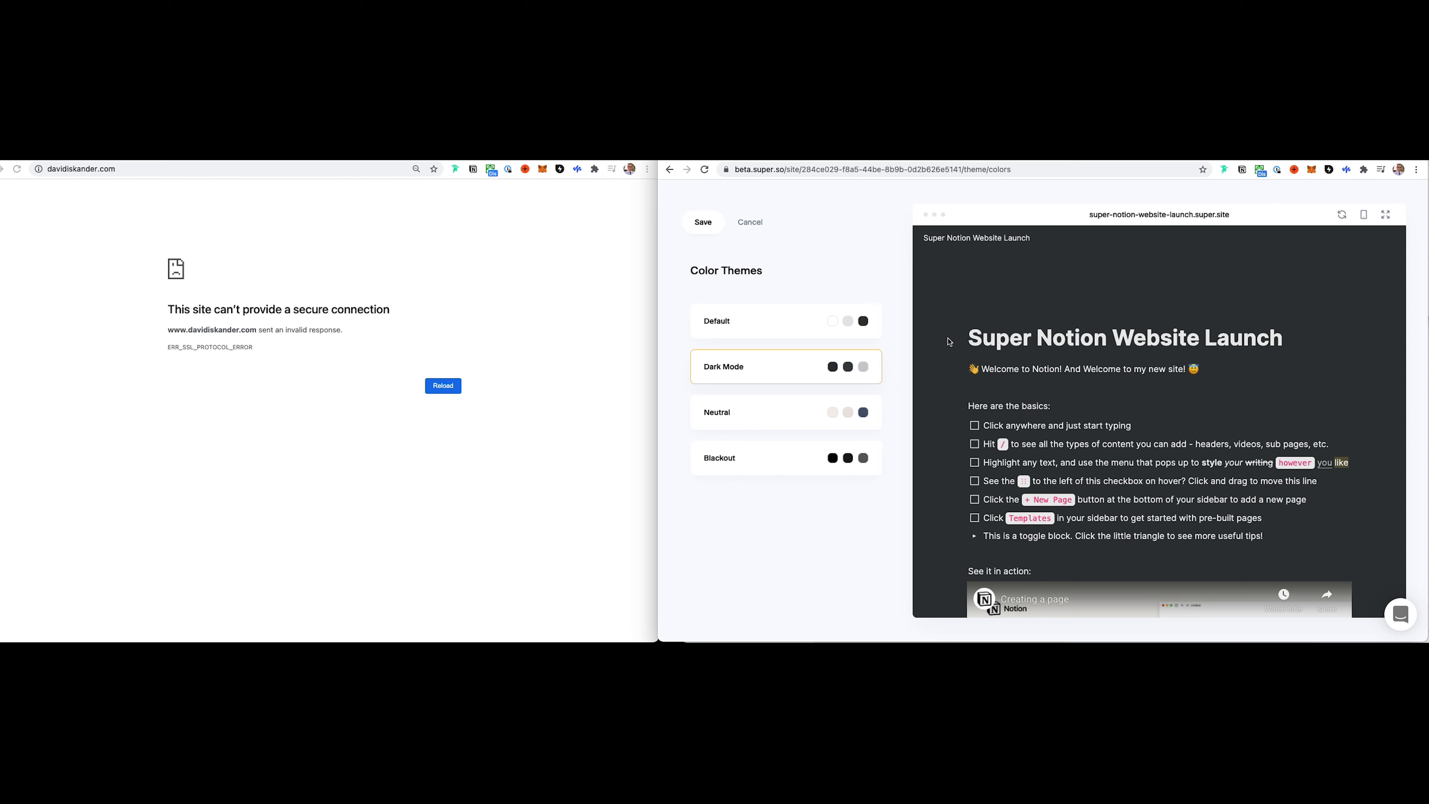
left_click(735, 462)
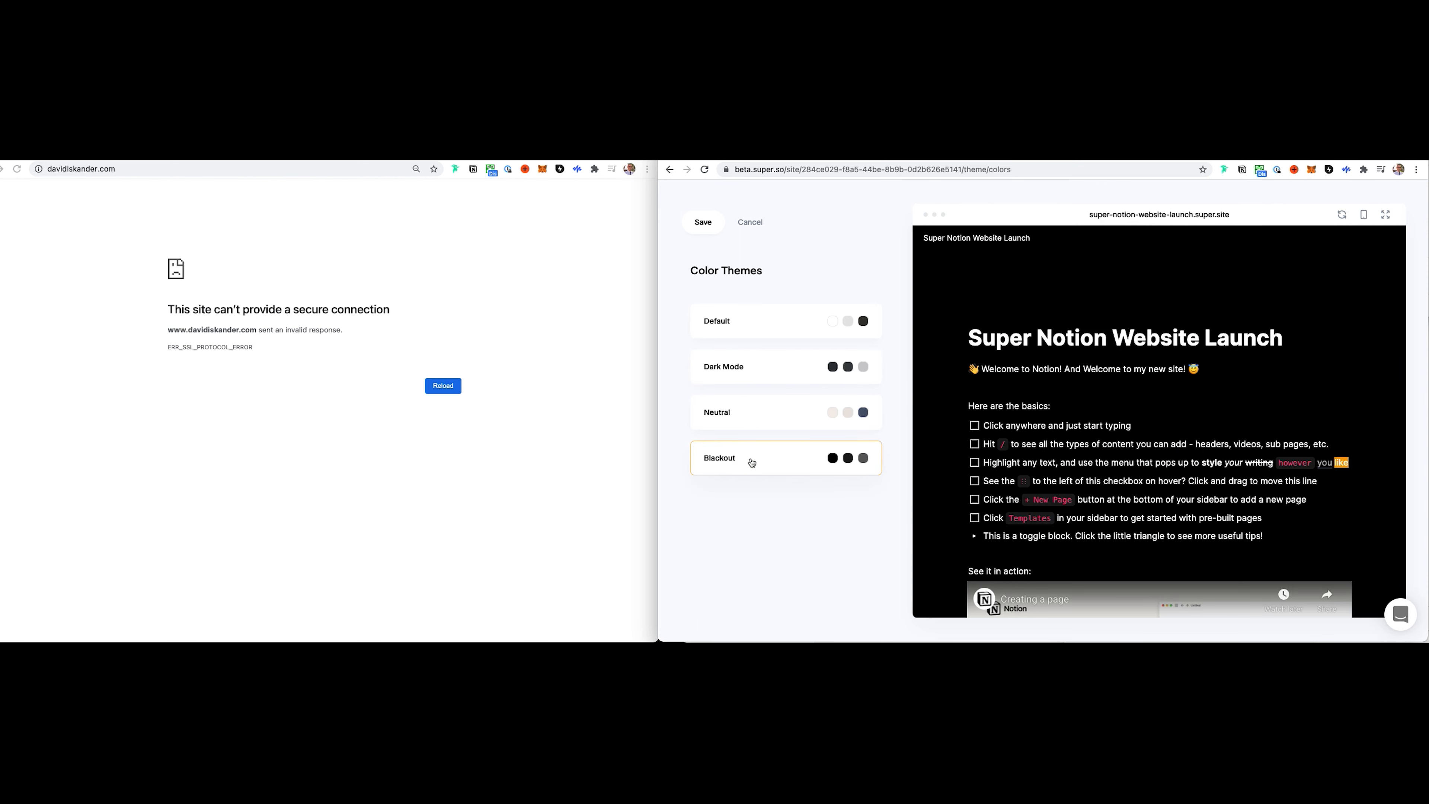
left_click(759, 414)
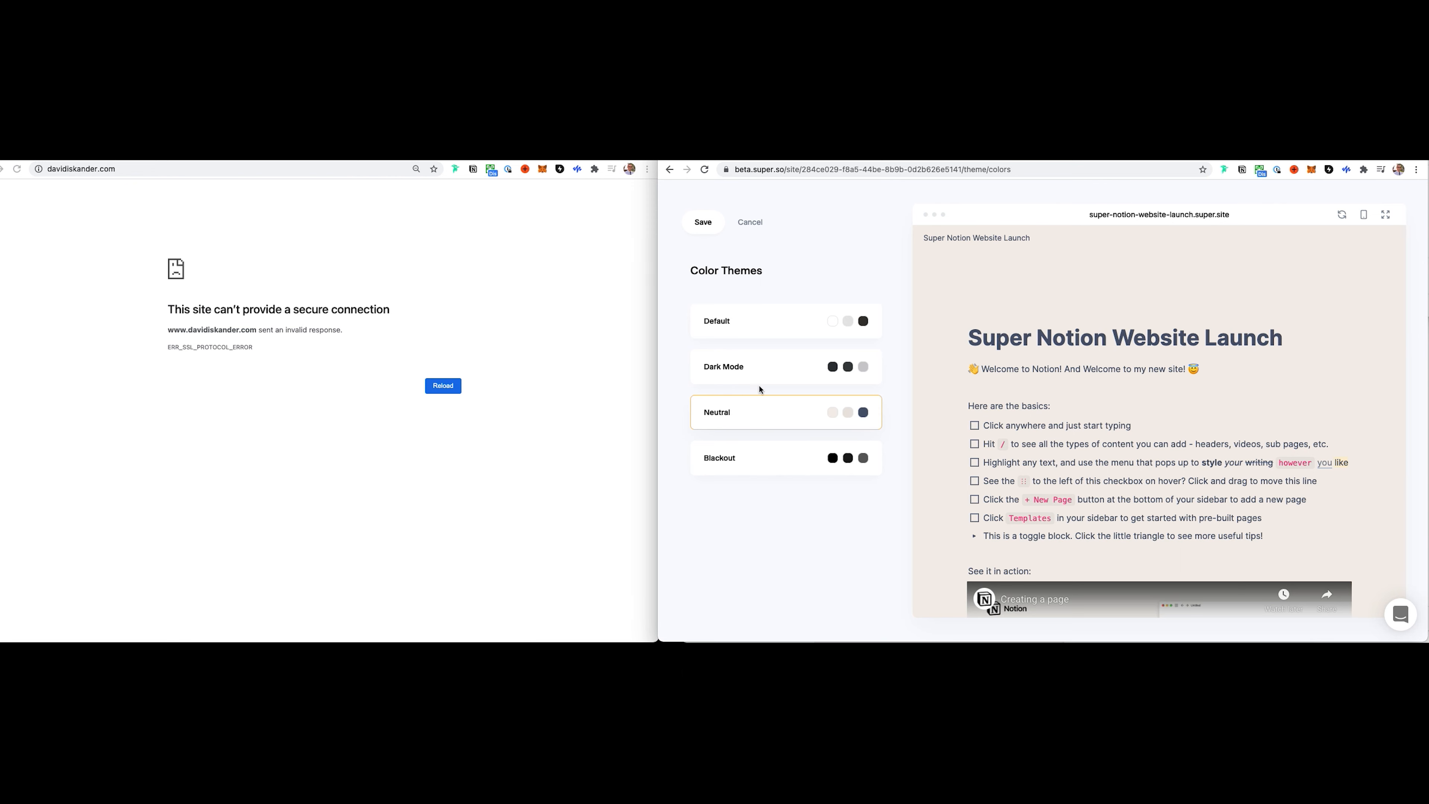
left_click(761, 369)
left_click(785, 331)
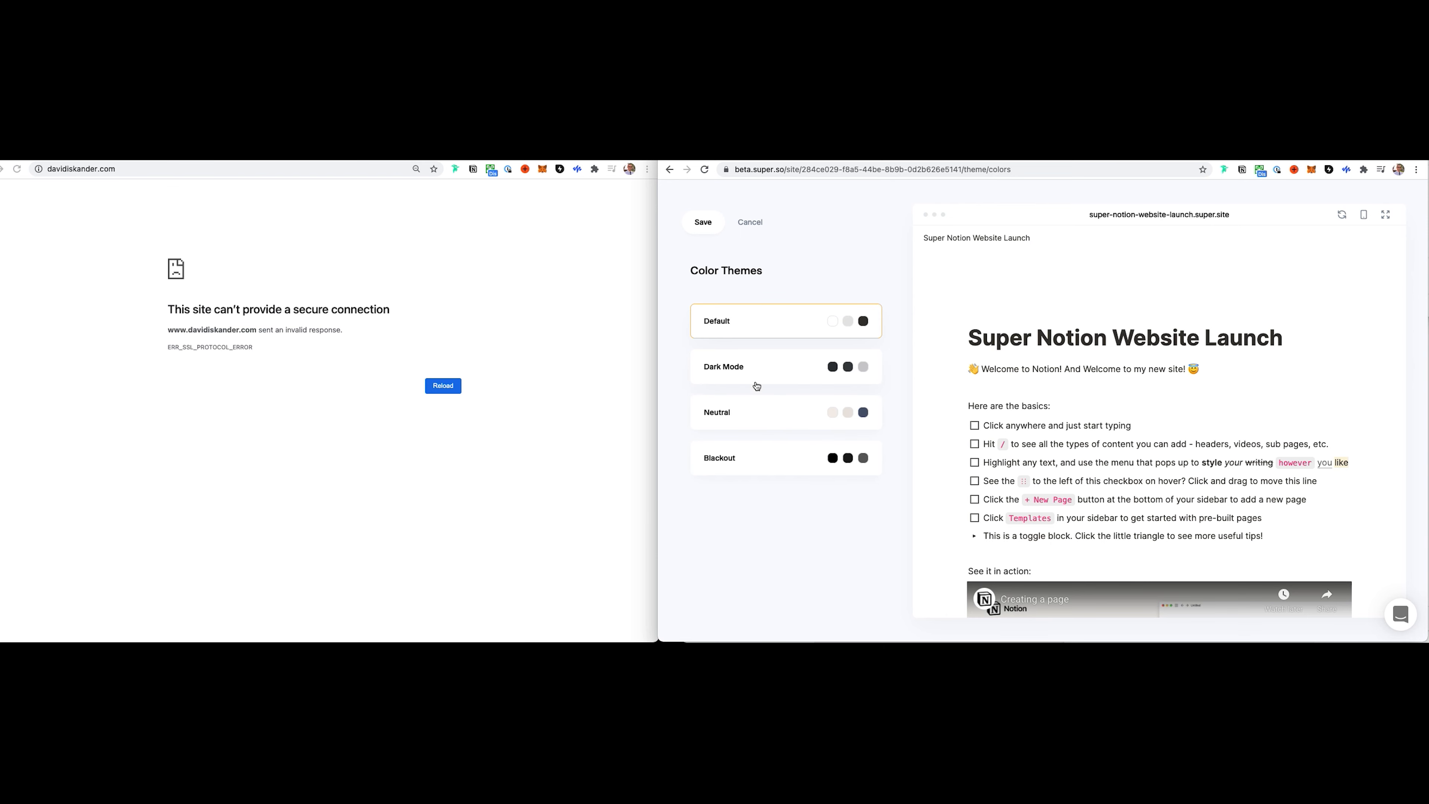
left_click(775, 369)
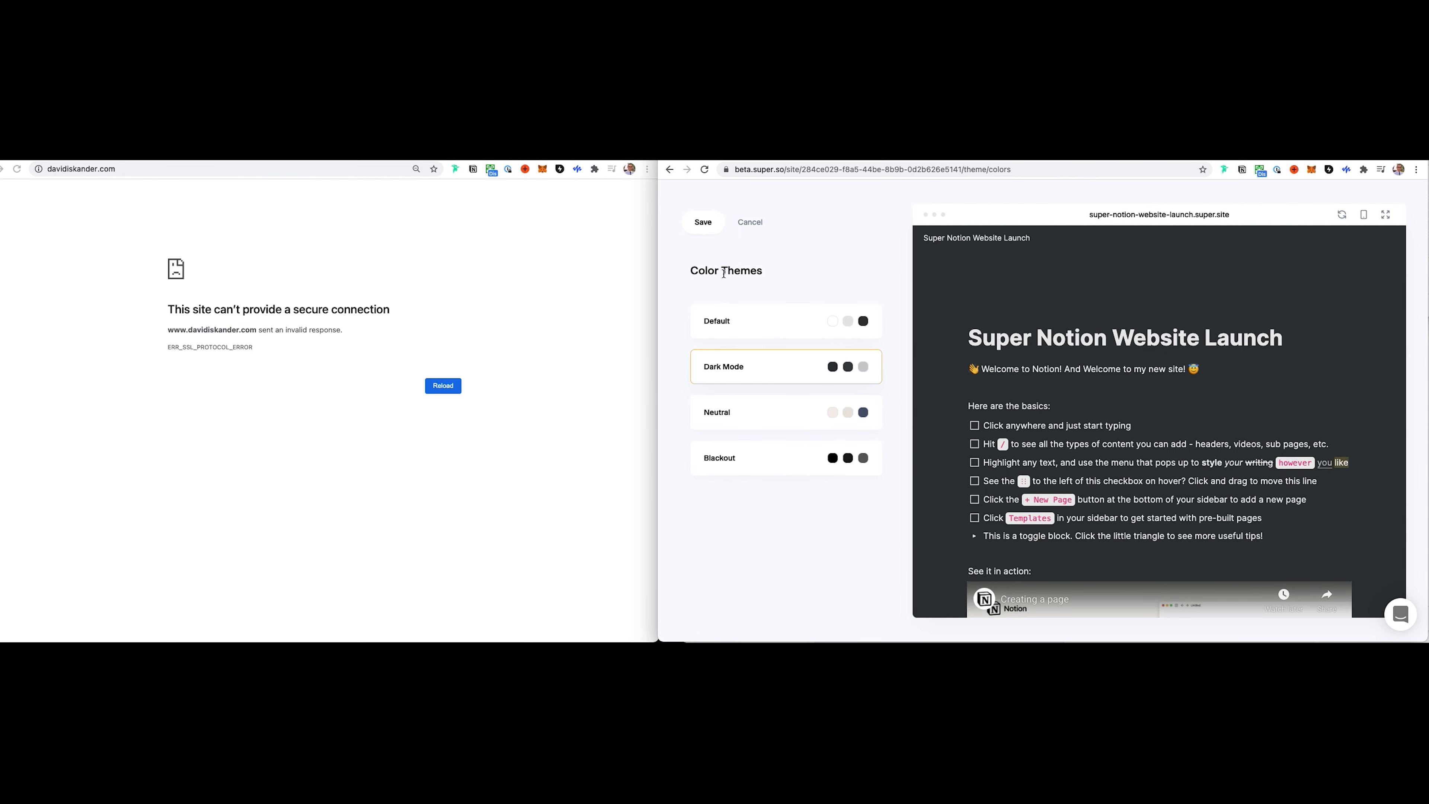
- Set the color theme to Default, save it, and check the custom domain's page again
left_click(738, 320)
left_click(703, 224)
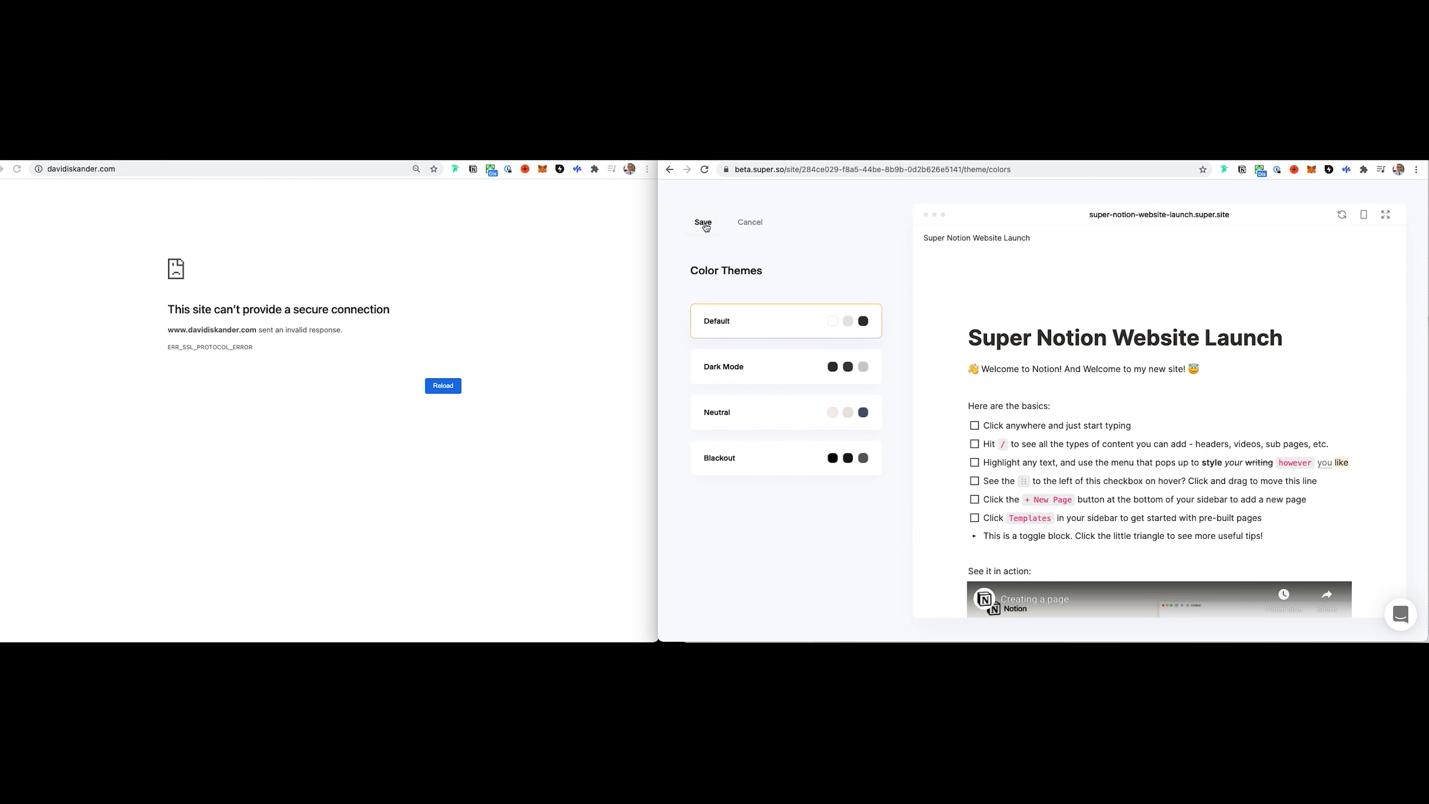
left_click(700, 222)
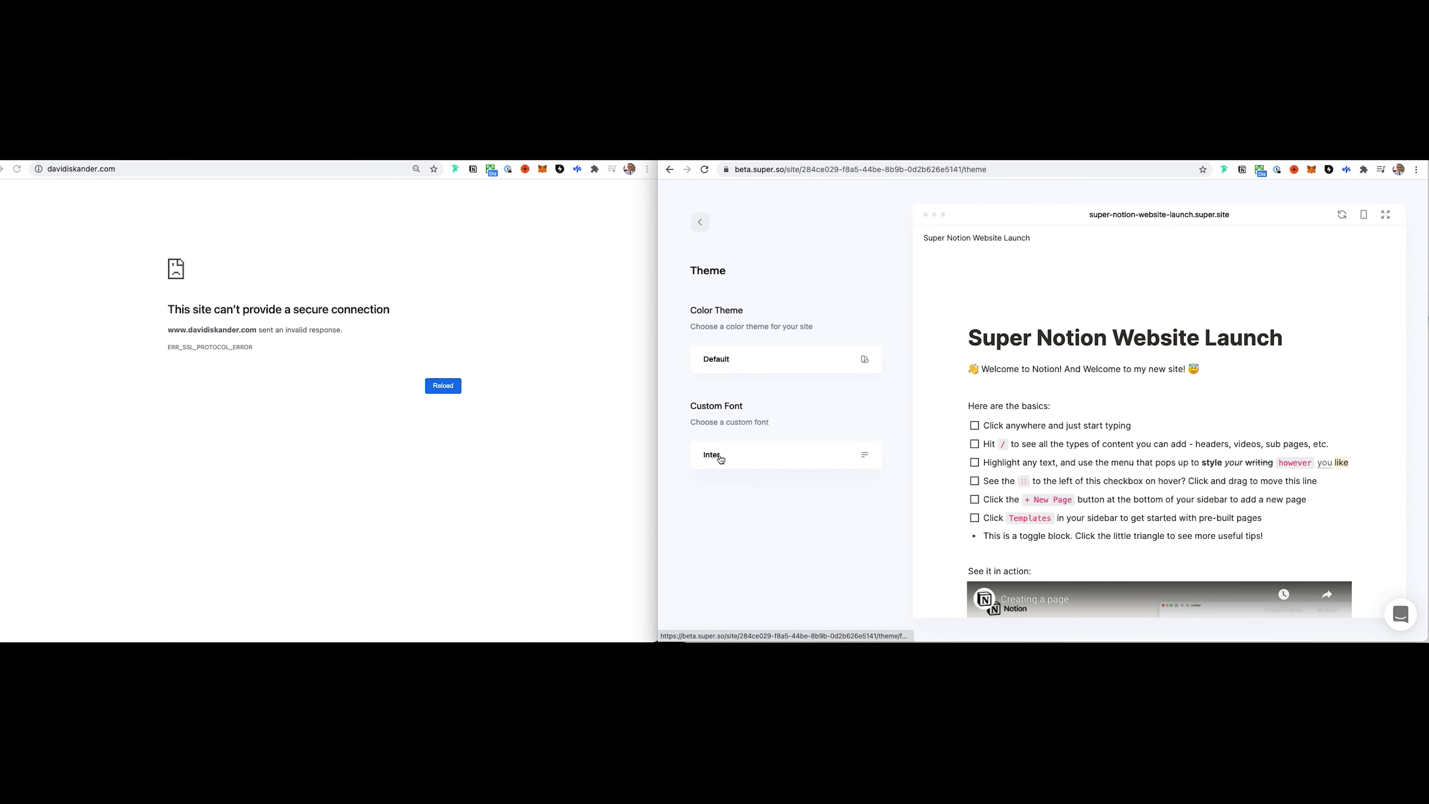
left_click(382, 491)
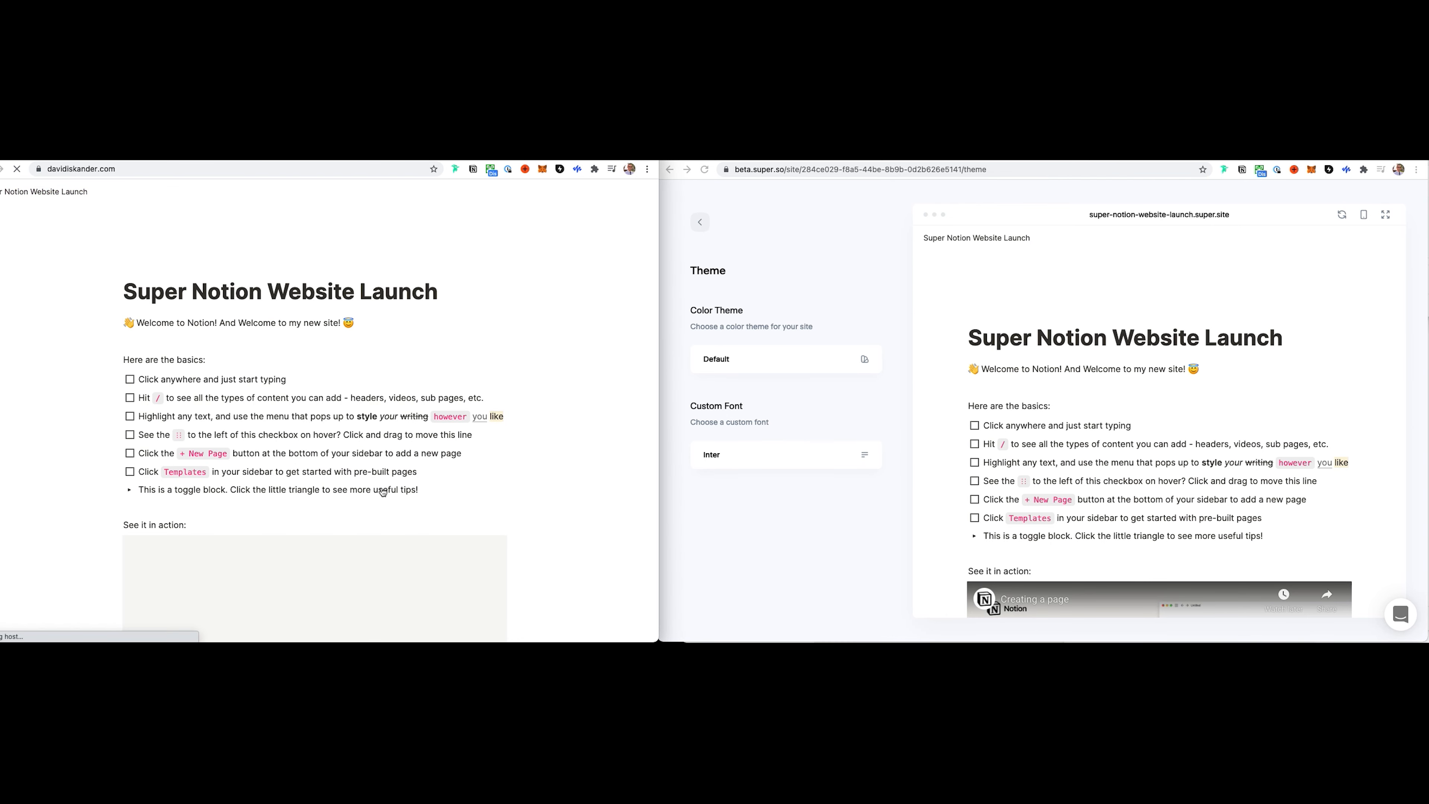
- Set the site's custom font to IBM Plex Mono, save it, and reload the custom domain's page to check the change
left_click(733, 461)
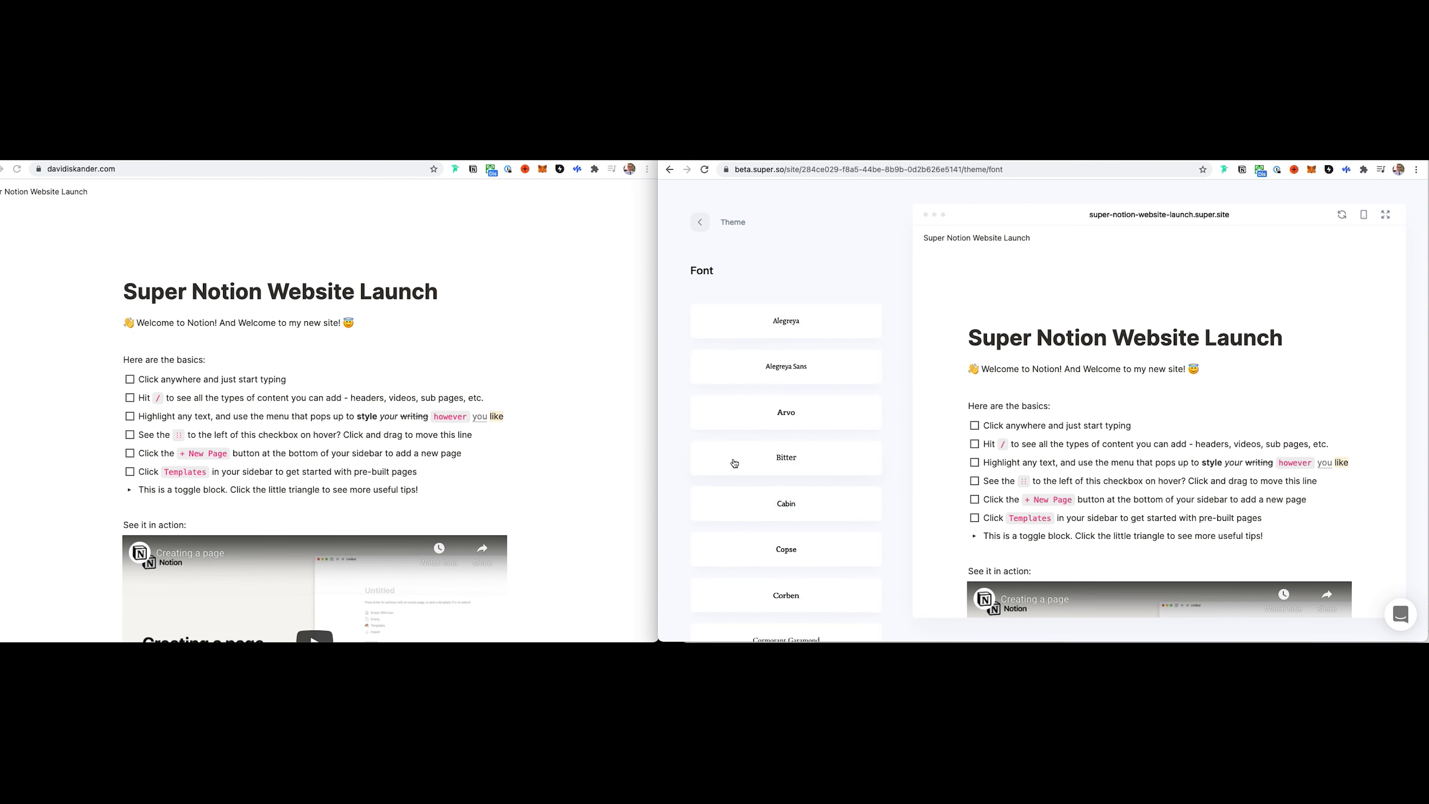
left_click(754, 454)
scroll(786, 417, "down", 4)
scroll(787, 418, "down", 4)
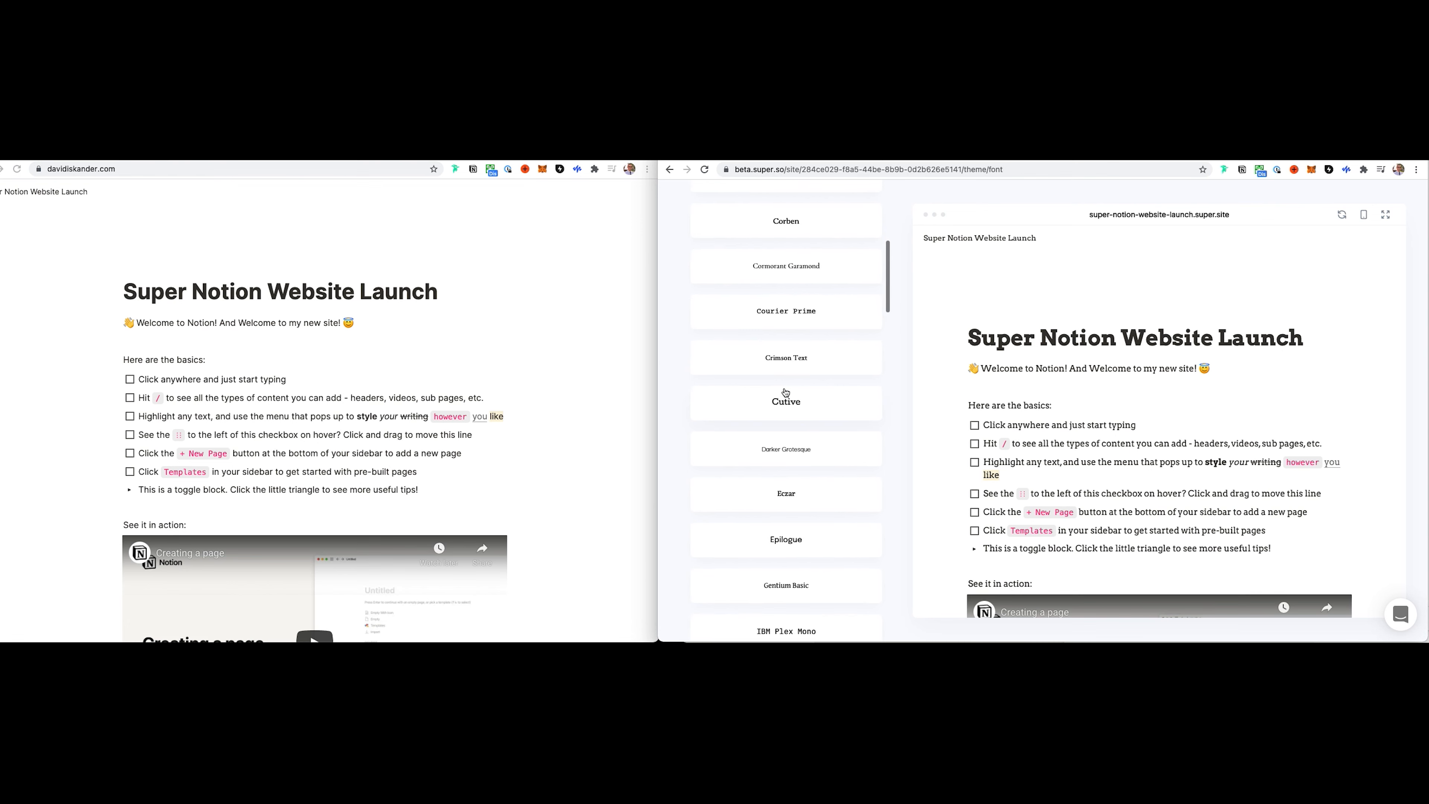
left_click(789, 402)
scroll(790, 401, "down", 5)
left_click(789, 401)
scroll(781, 416, "down", 1)
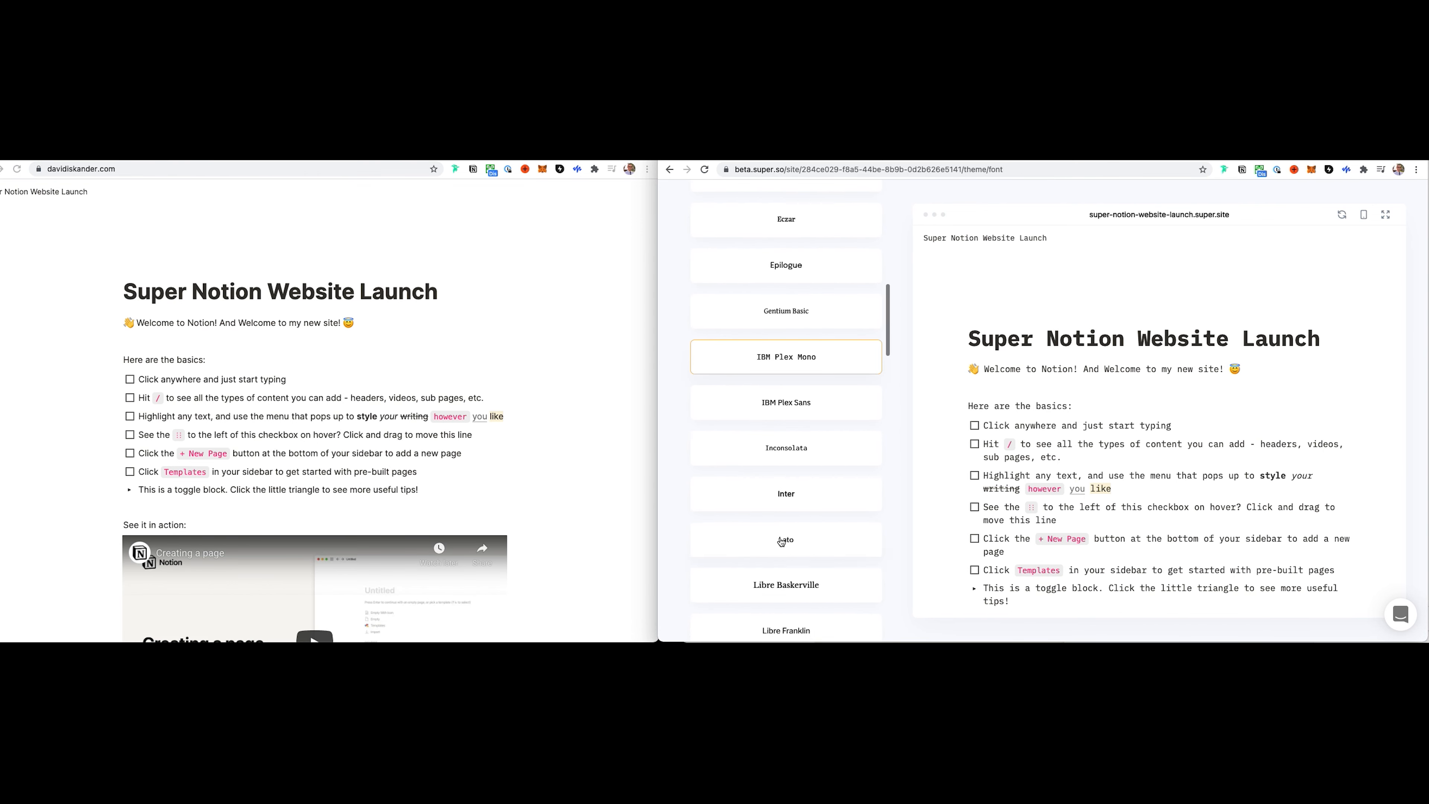
scroll(773, 405, "up", 15)
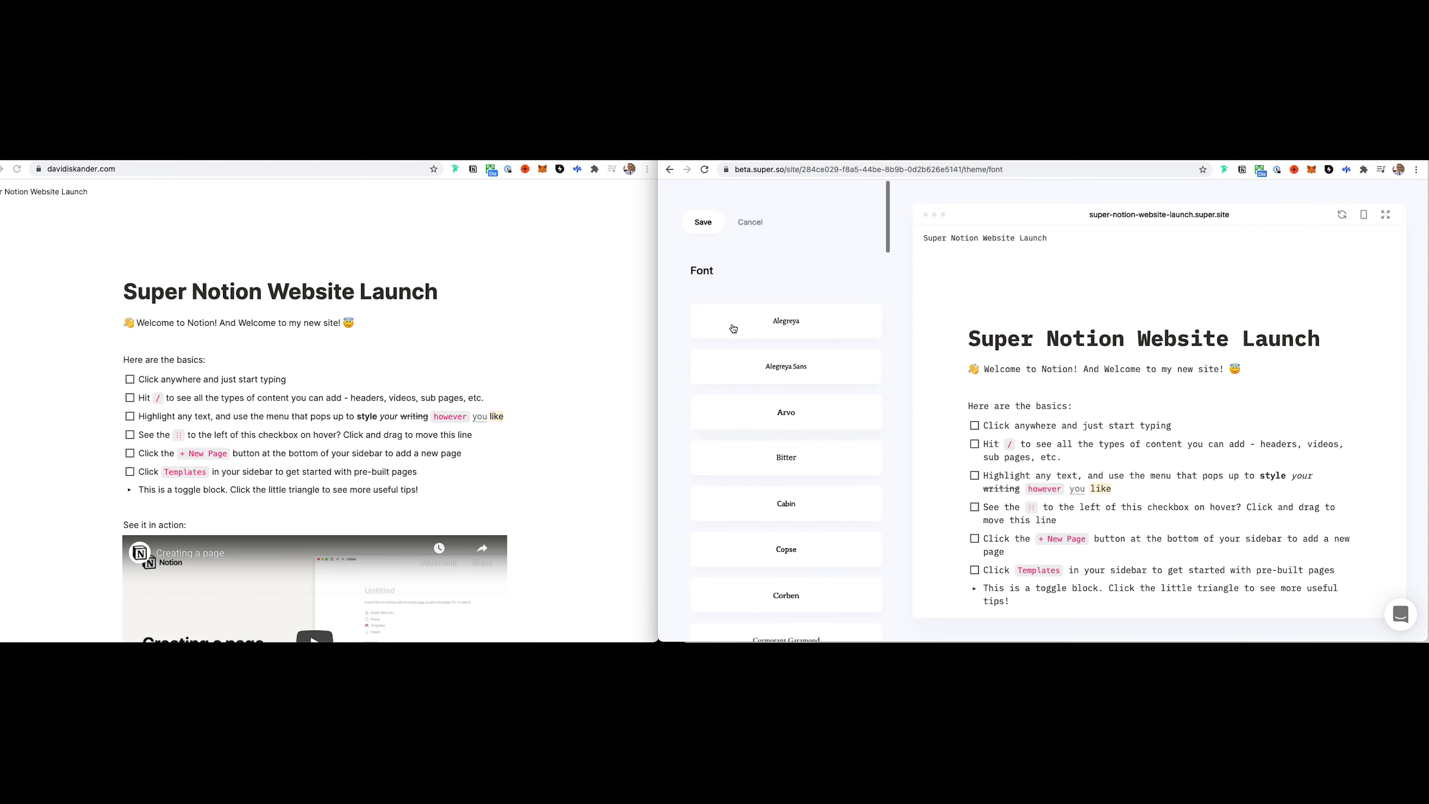
left_click(703, 223)
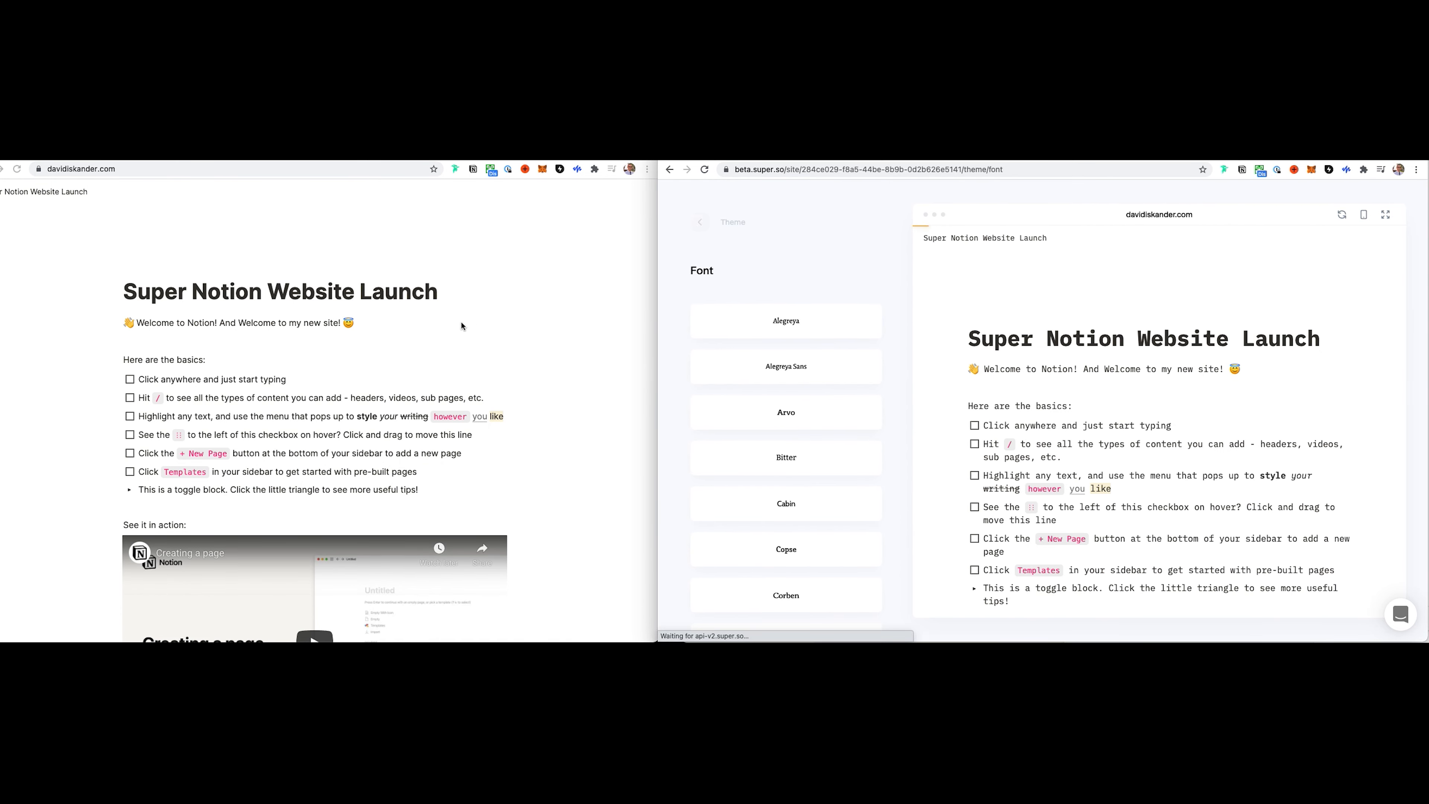
key("super+r")
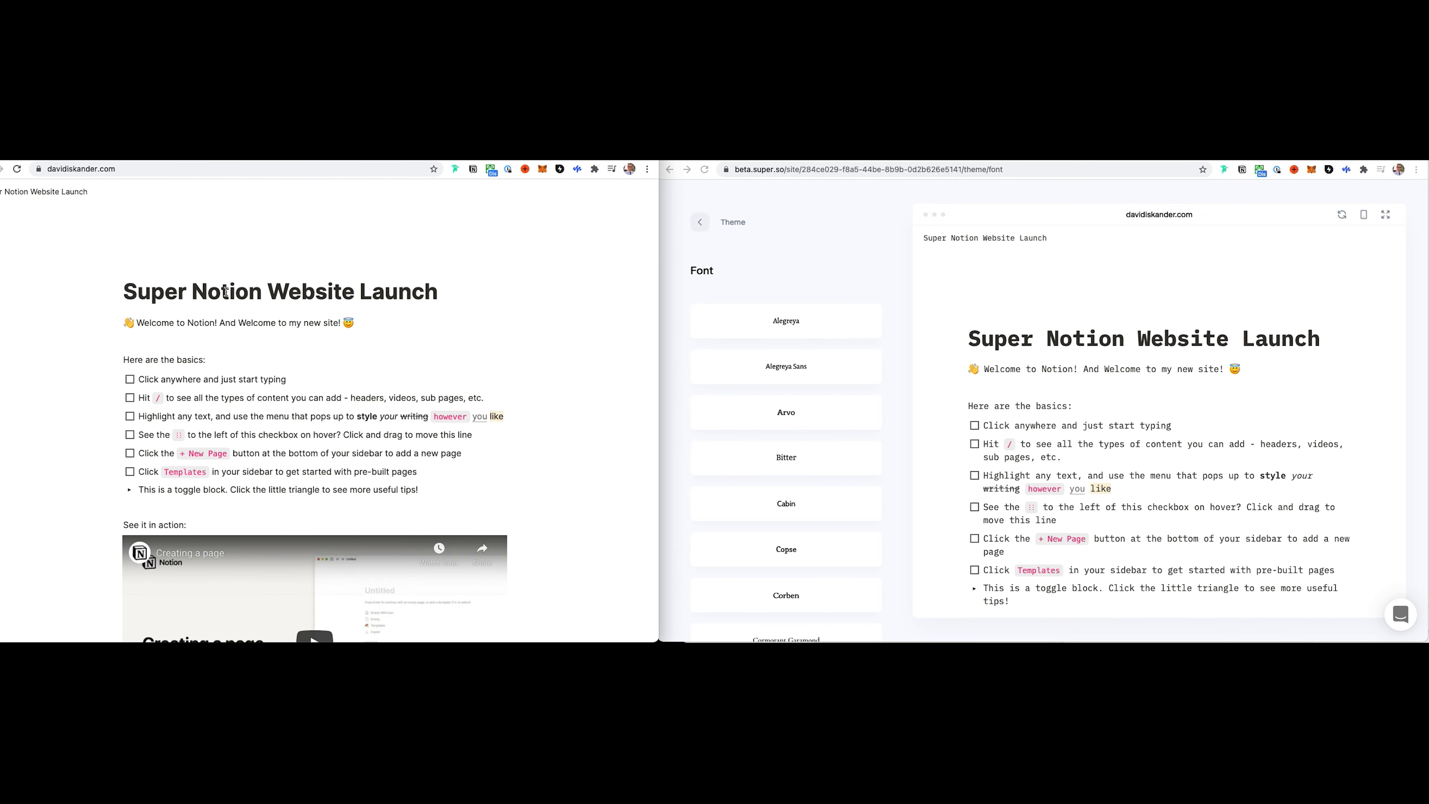
key("super+r")
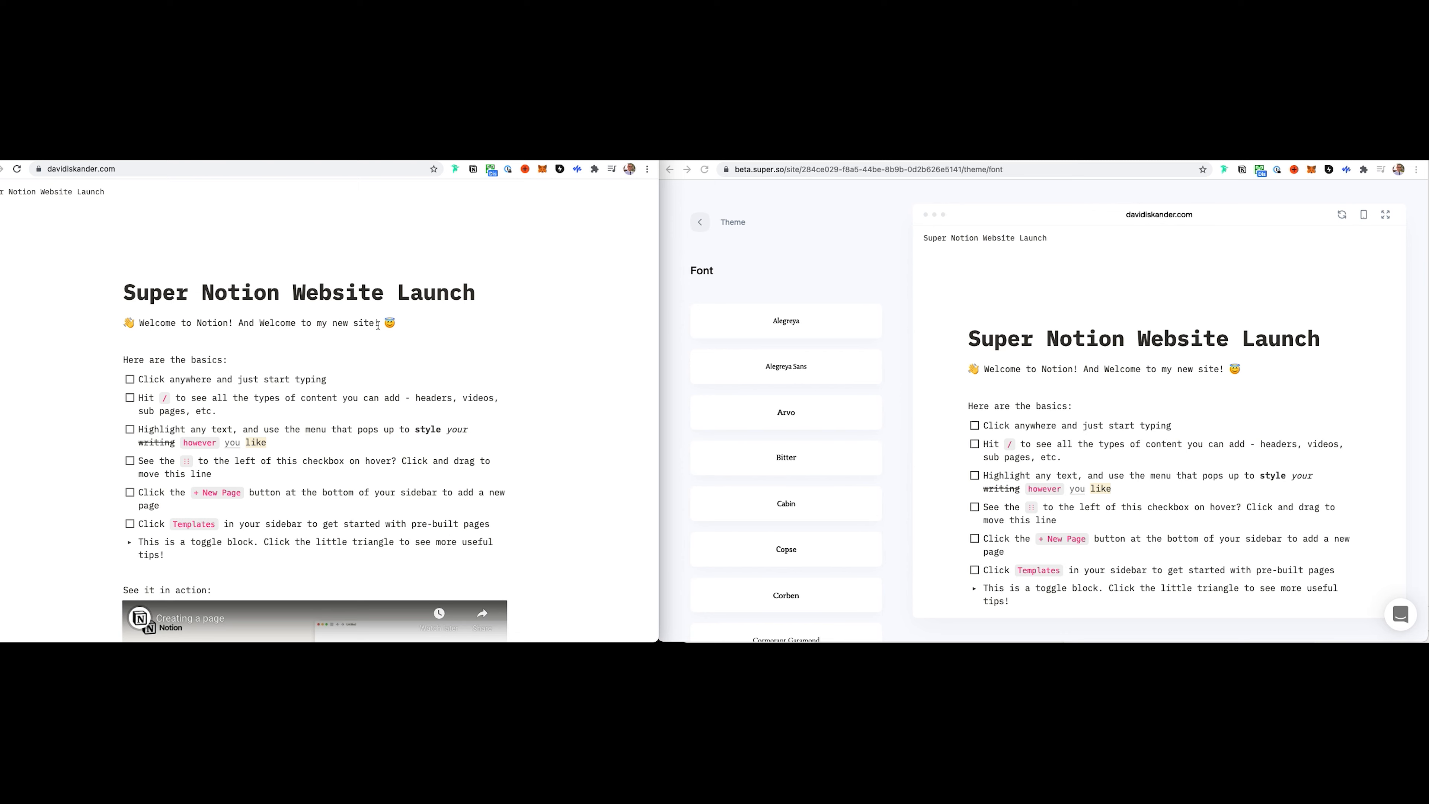
- Preview Inter as the site's custom font
left_click(788, 288)
scroll(797, 319, "down", 10)
left_click(796, 295)
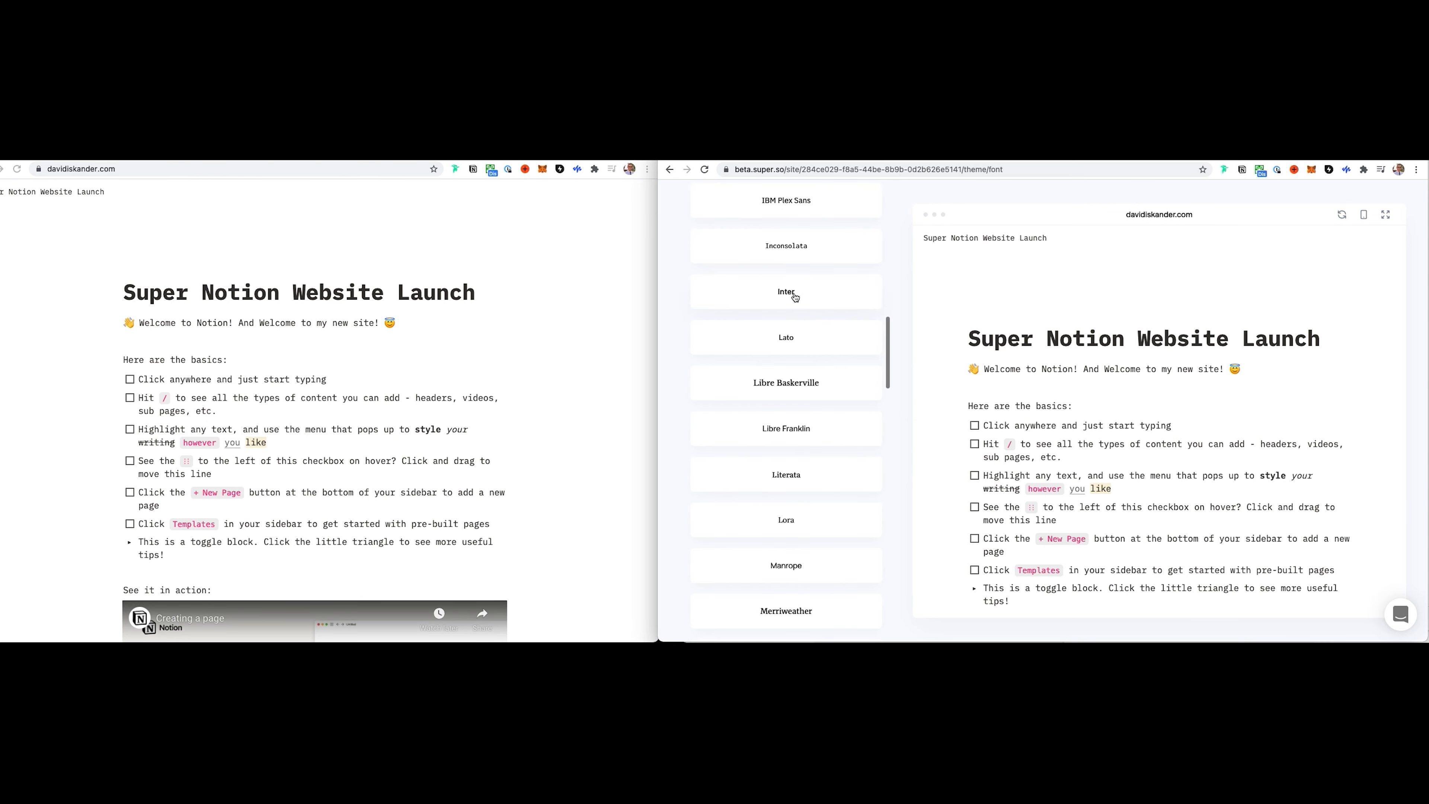
scroll(798, 332, "down", 3)
- Set the site's custom font to Red Hat Display, save it, and return to the theme settings
scroll(799, 361, "down", 15)
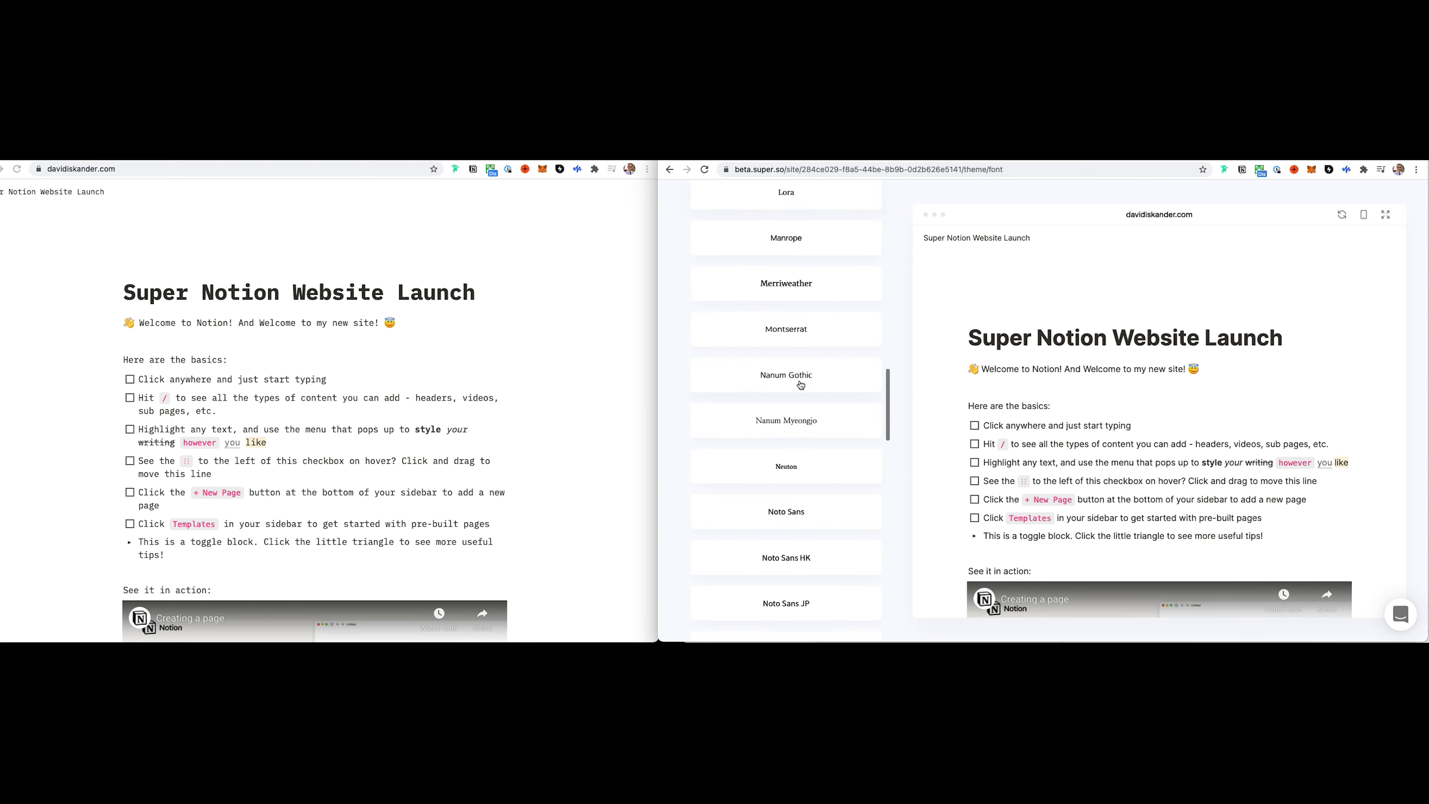
left_click(800, 387)
scroll(795, 360, "down", 4)
scroll(795, 355, "up", 20)
left_click(702, 225)
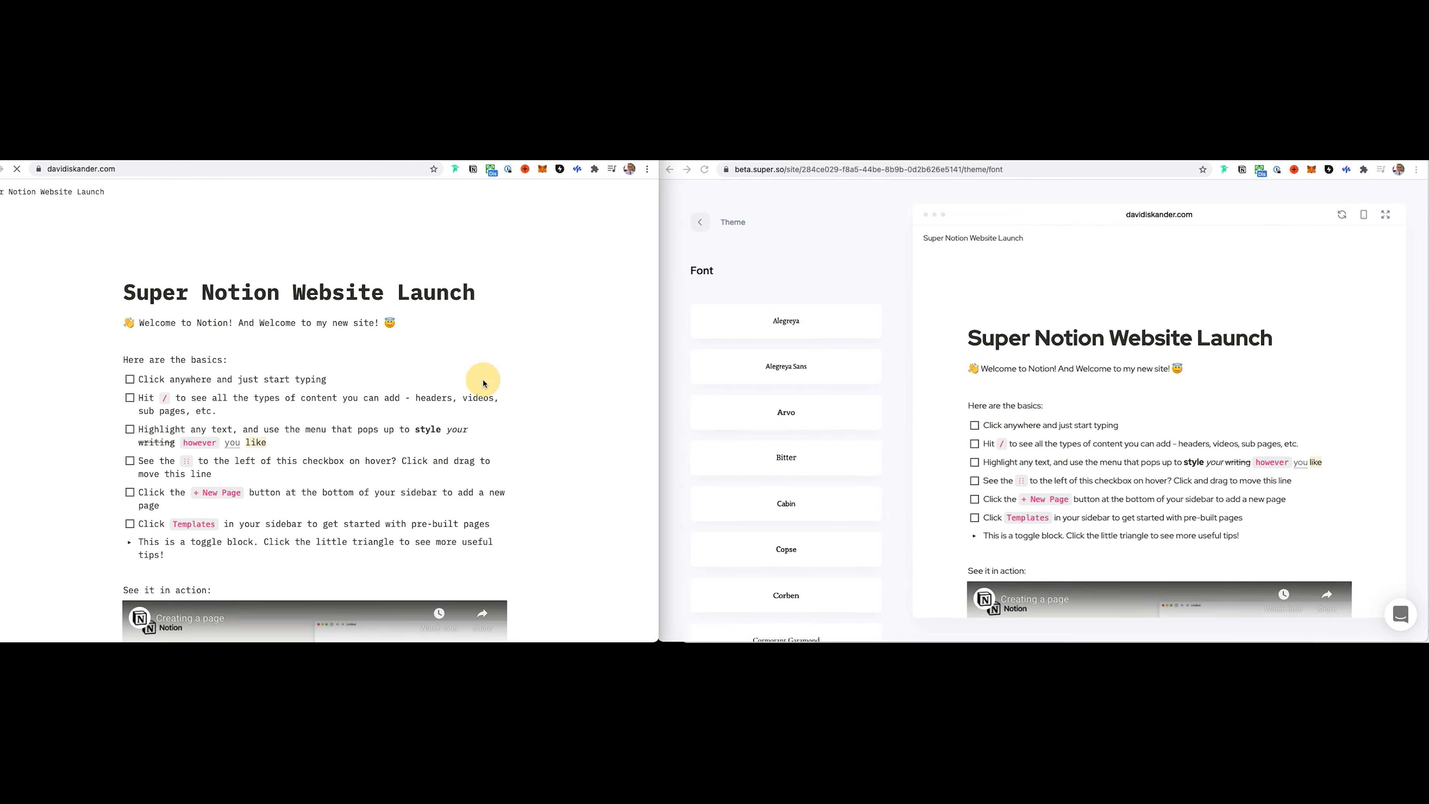
left_click(726, 225)
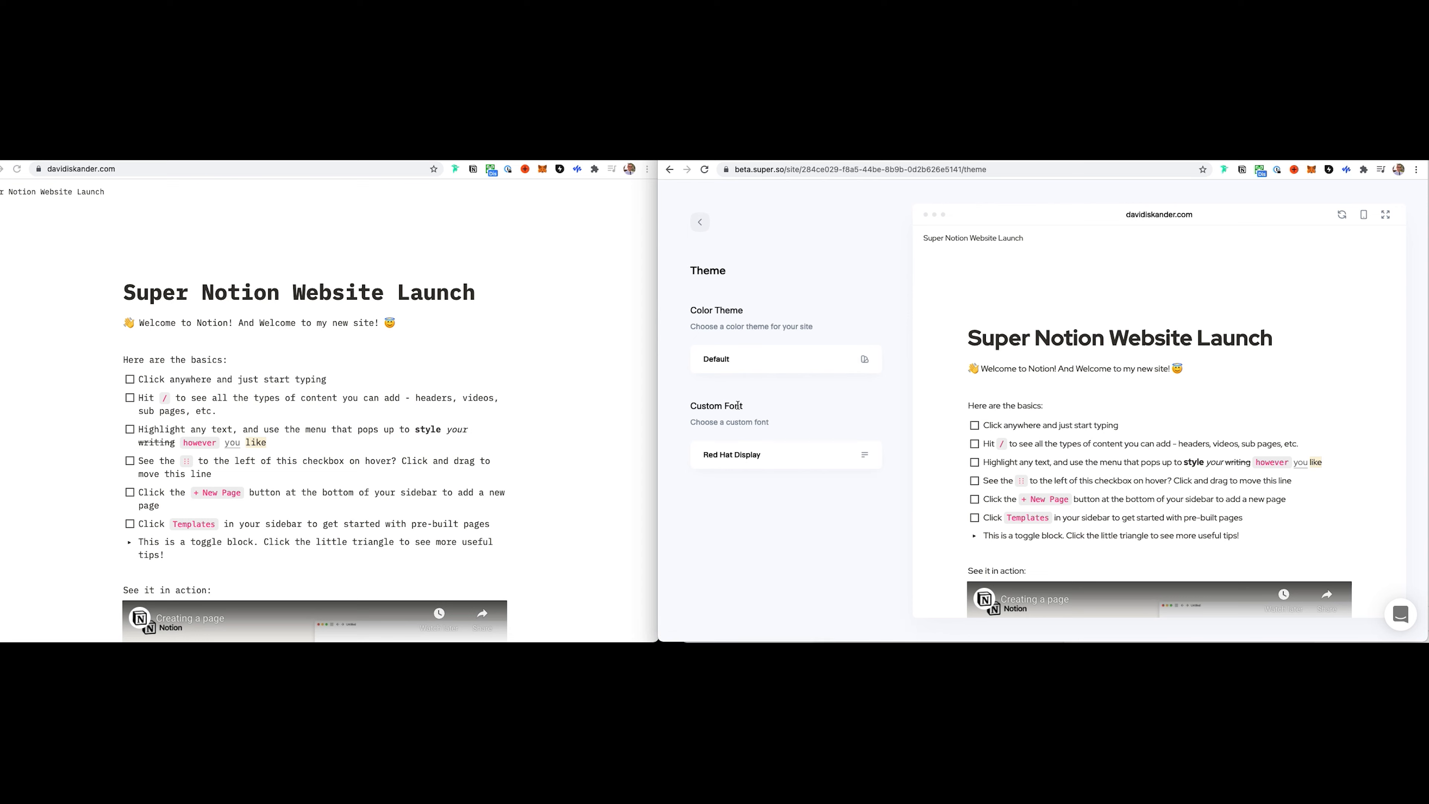
- Look through the site's Options and open the global code injection editor
left_click(711, 222)
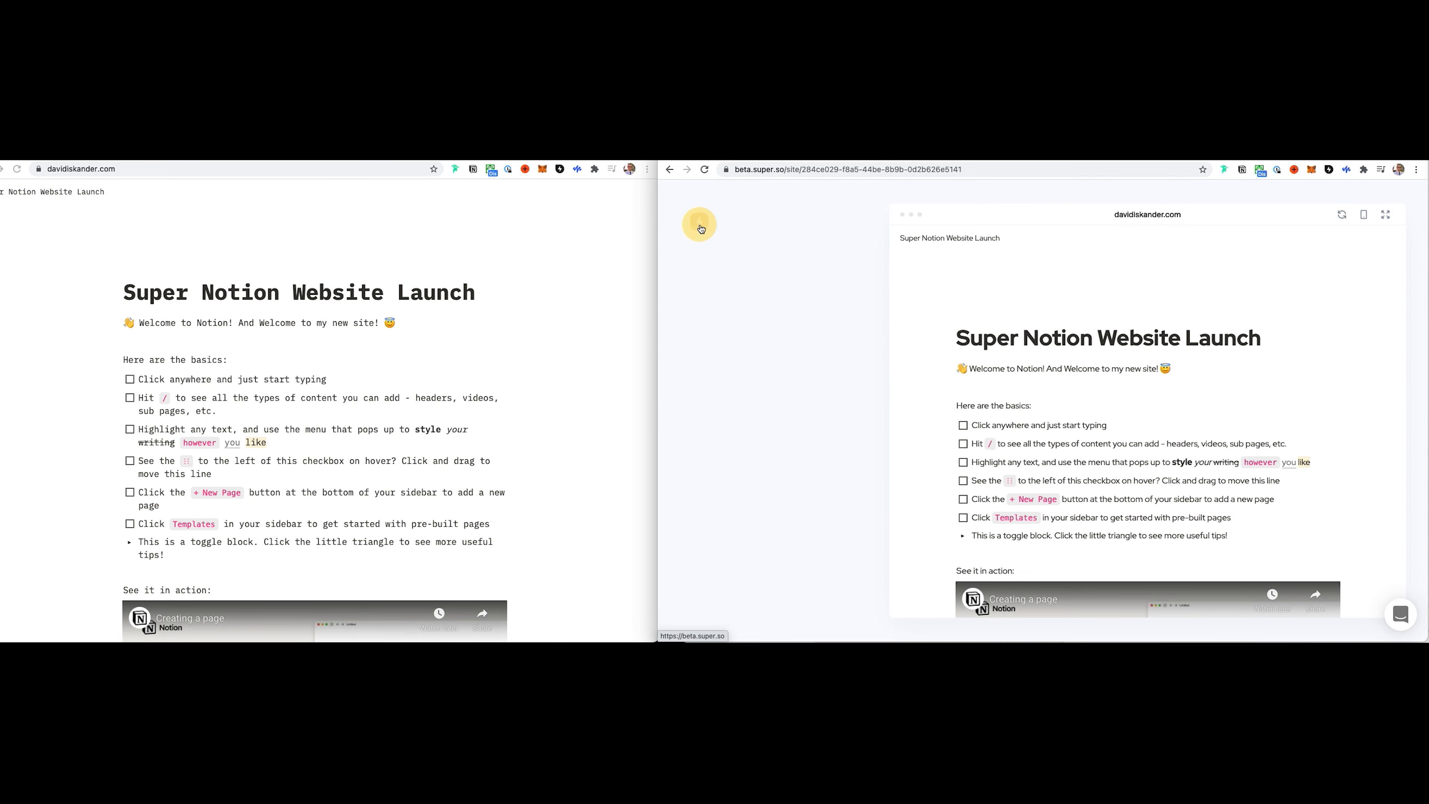
left_click(710, 354)
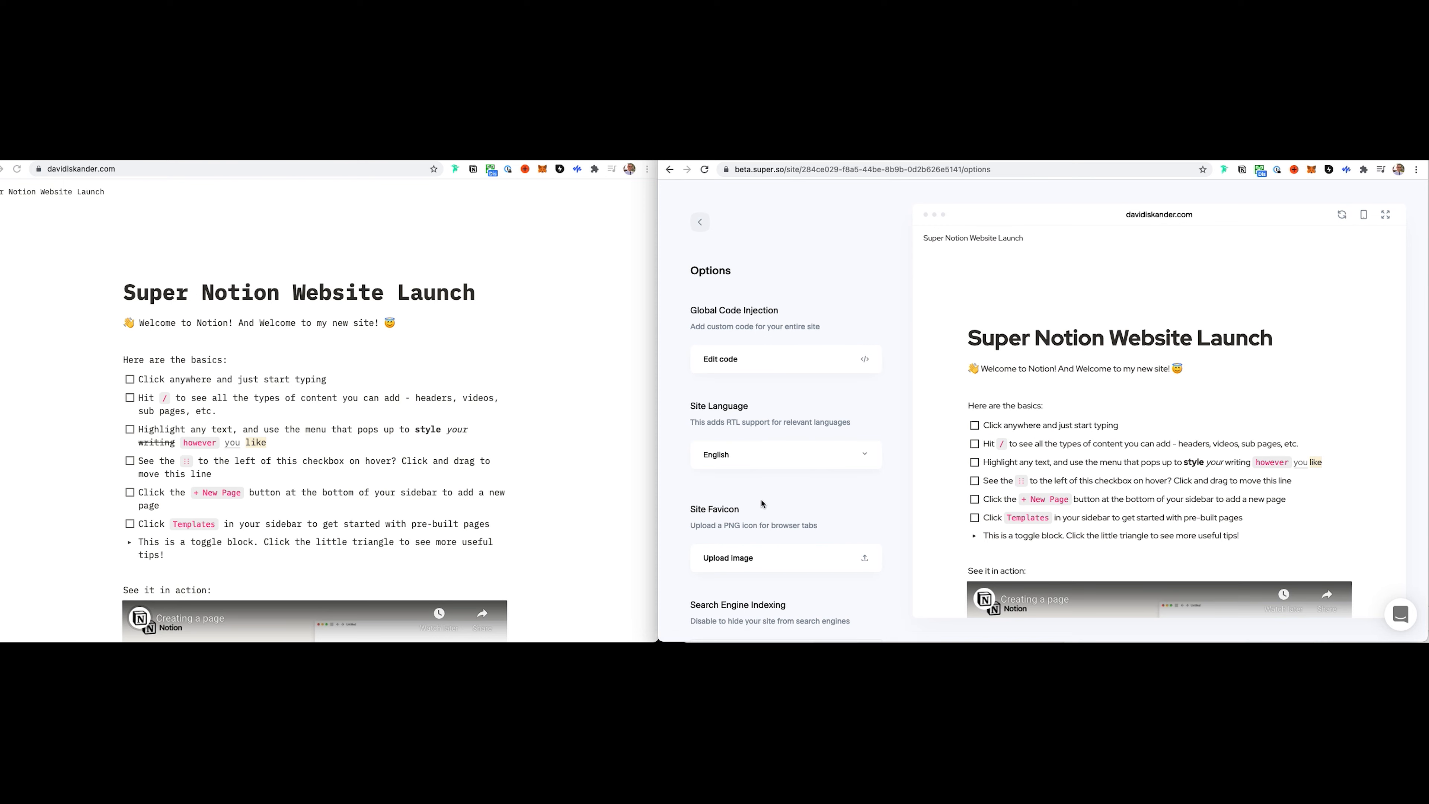
scroll(761, 503, "down", 5)
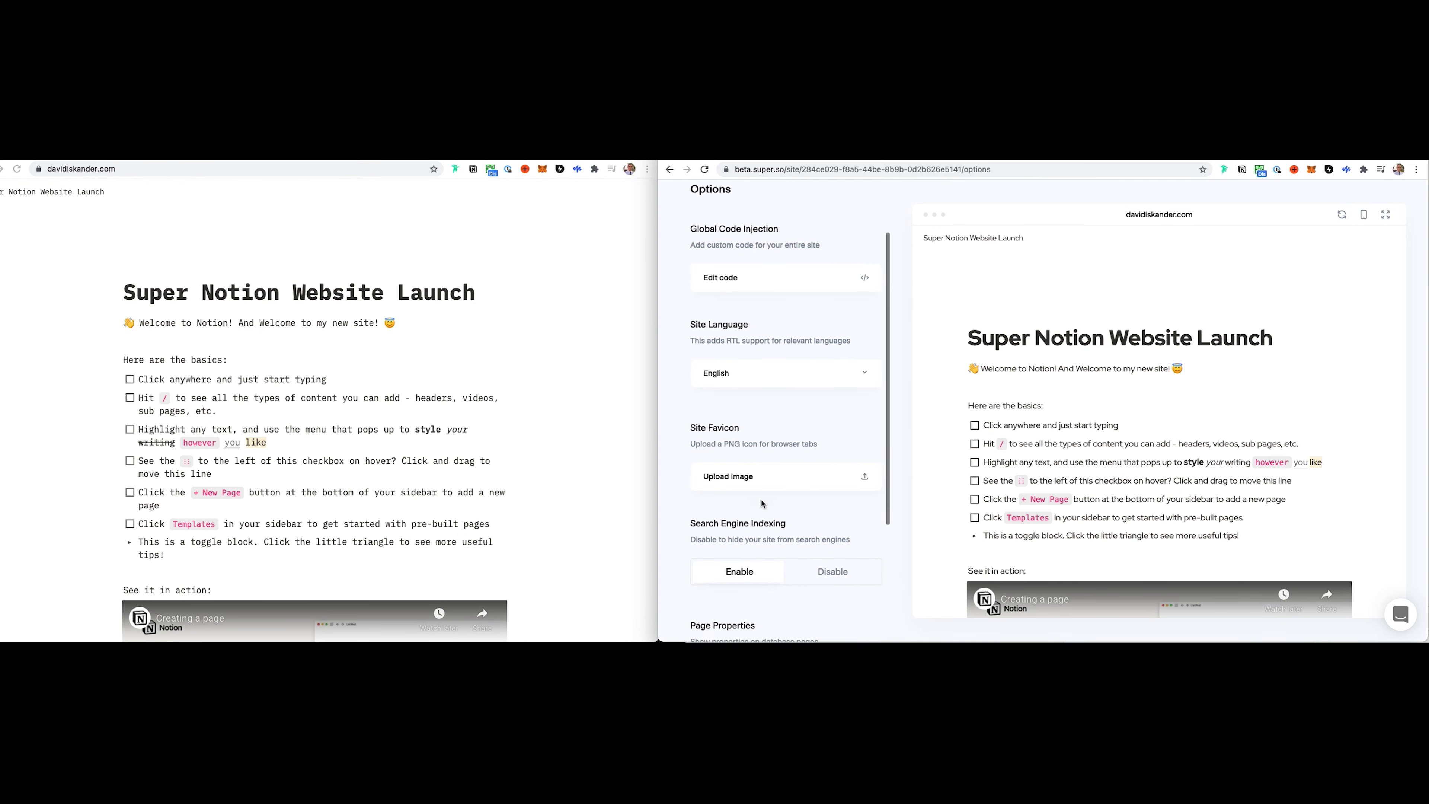
scroll(762, 503, "up", 5)
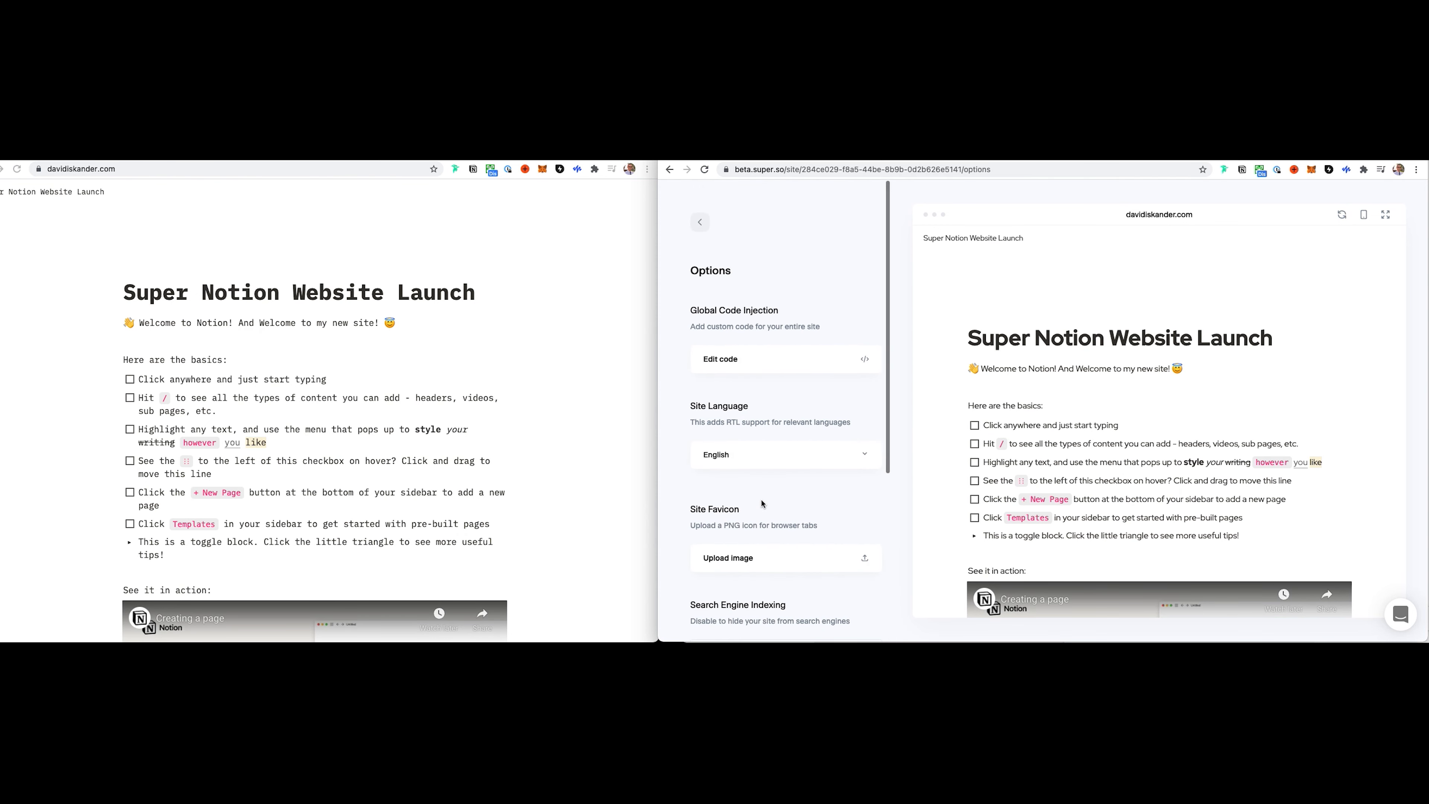
left_click(740, 363)
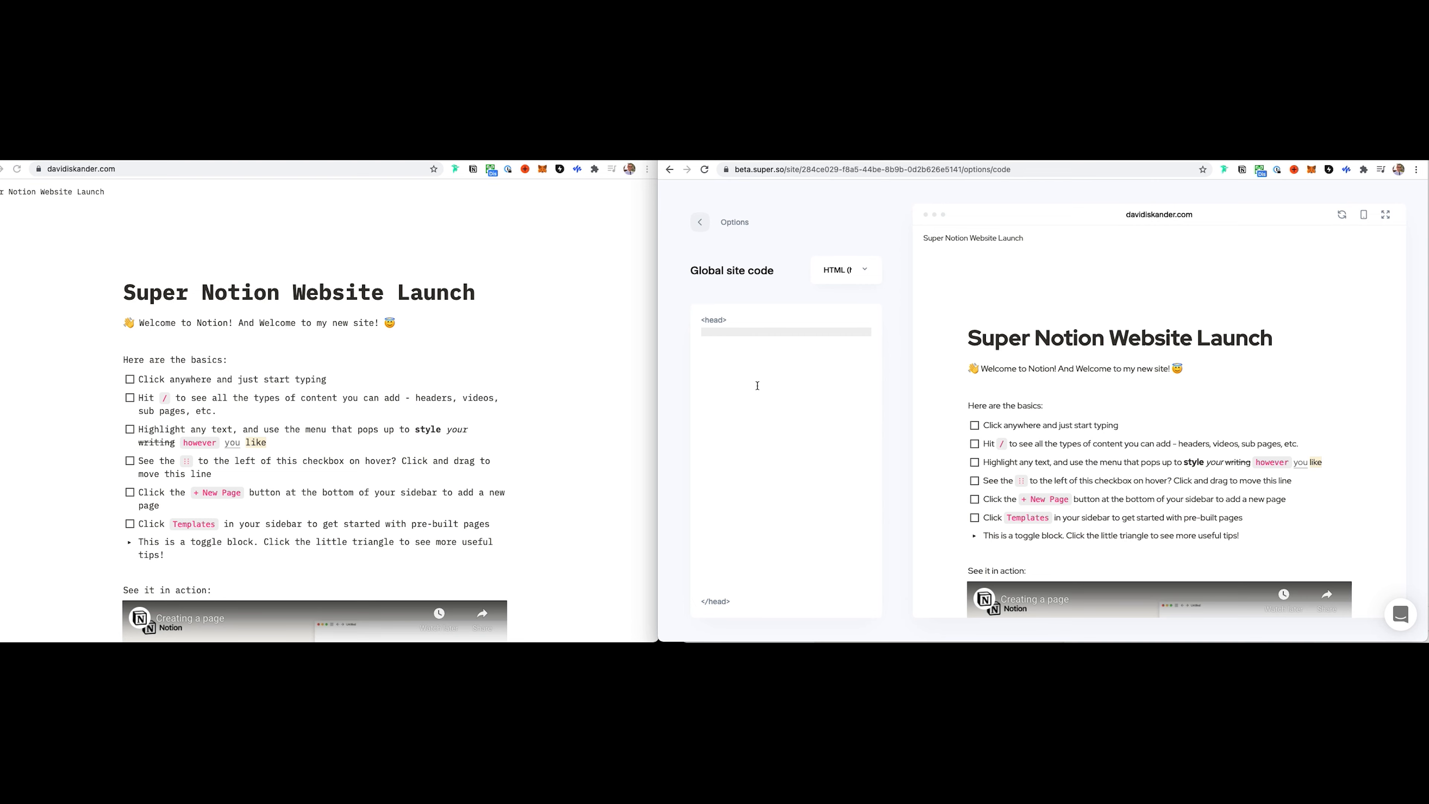
- Open super.so in a new tab and find the guide on how to change the colors on a Super site
key("super+t")
type("super.so")
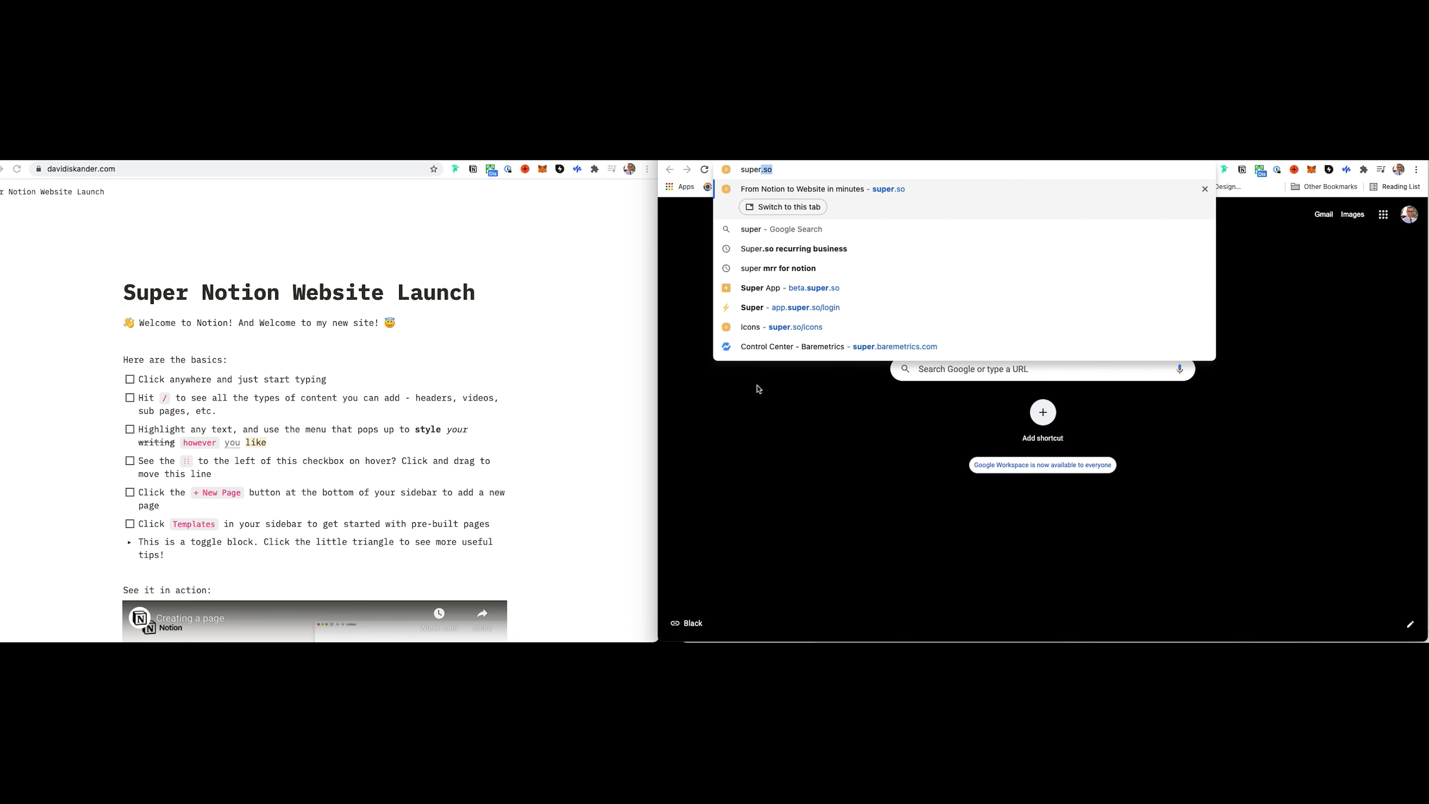
key("Return")
left_click(1012, 207)
scroll(1013, 351, "down", 5)
scroll(1014, 350, "down", 3)
scroll(863, 496, "down", 3)
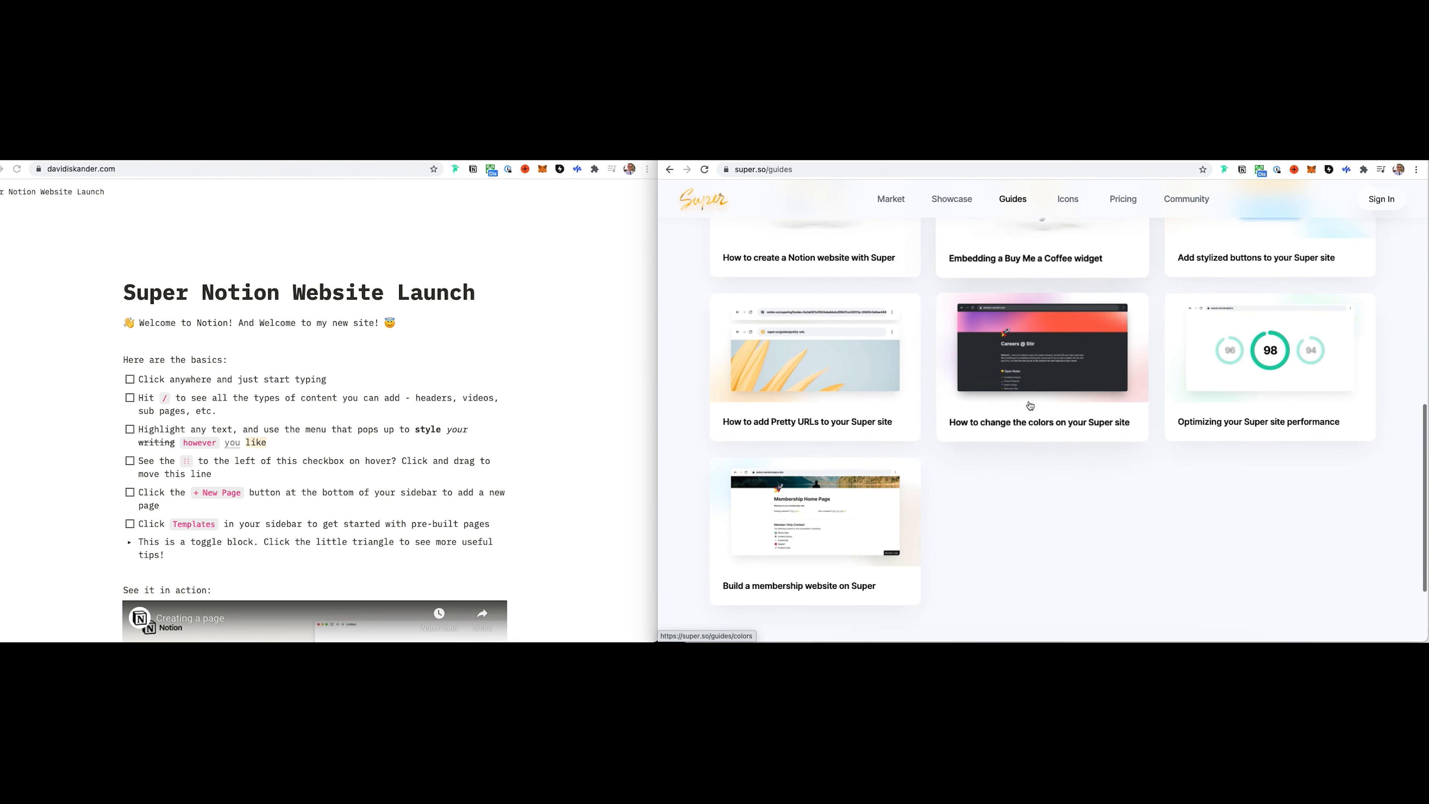
left_click(1059, 431)
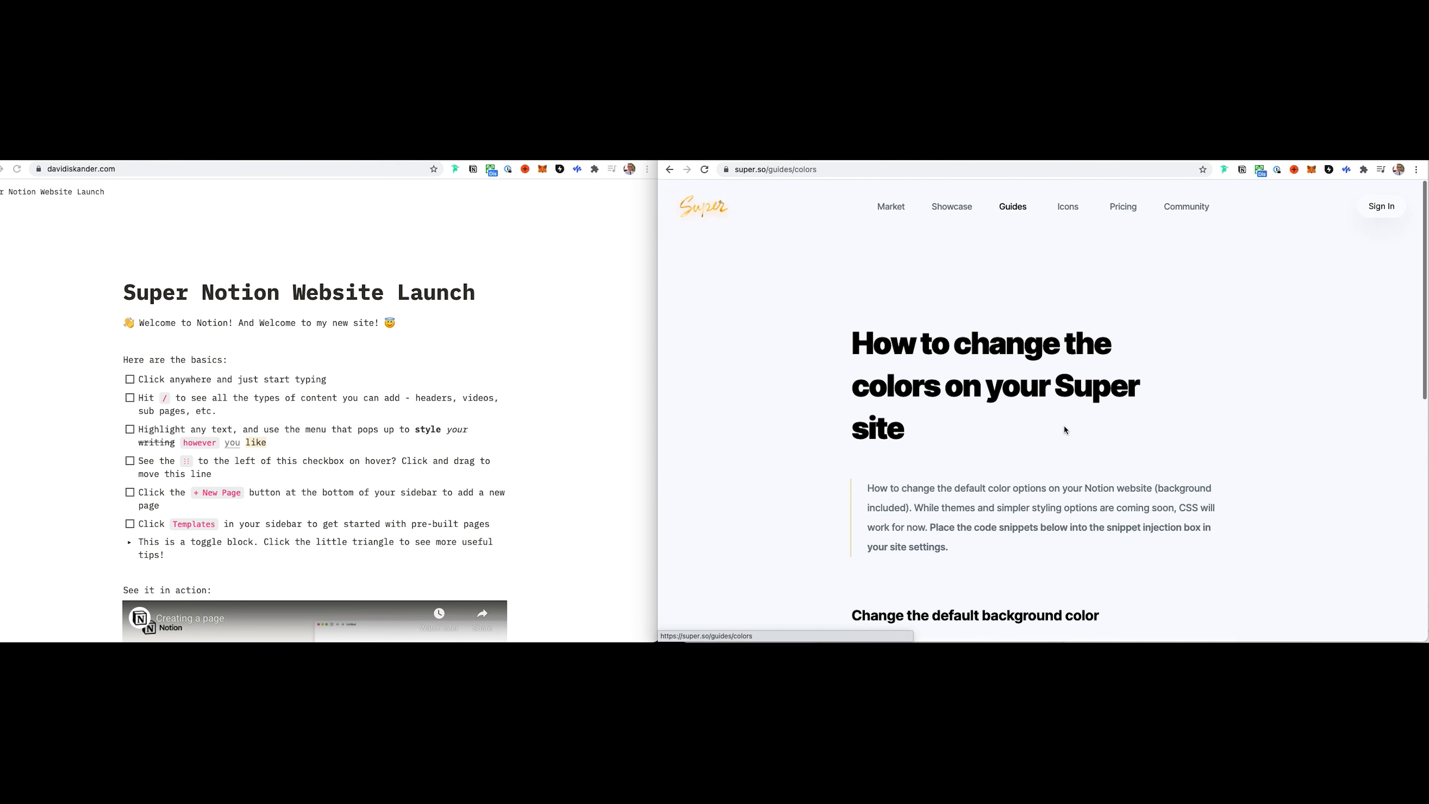
- Copy the complete style snippet under "All available colors" in the guide
scroll(1055, 433, "down", 5)
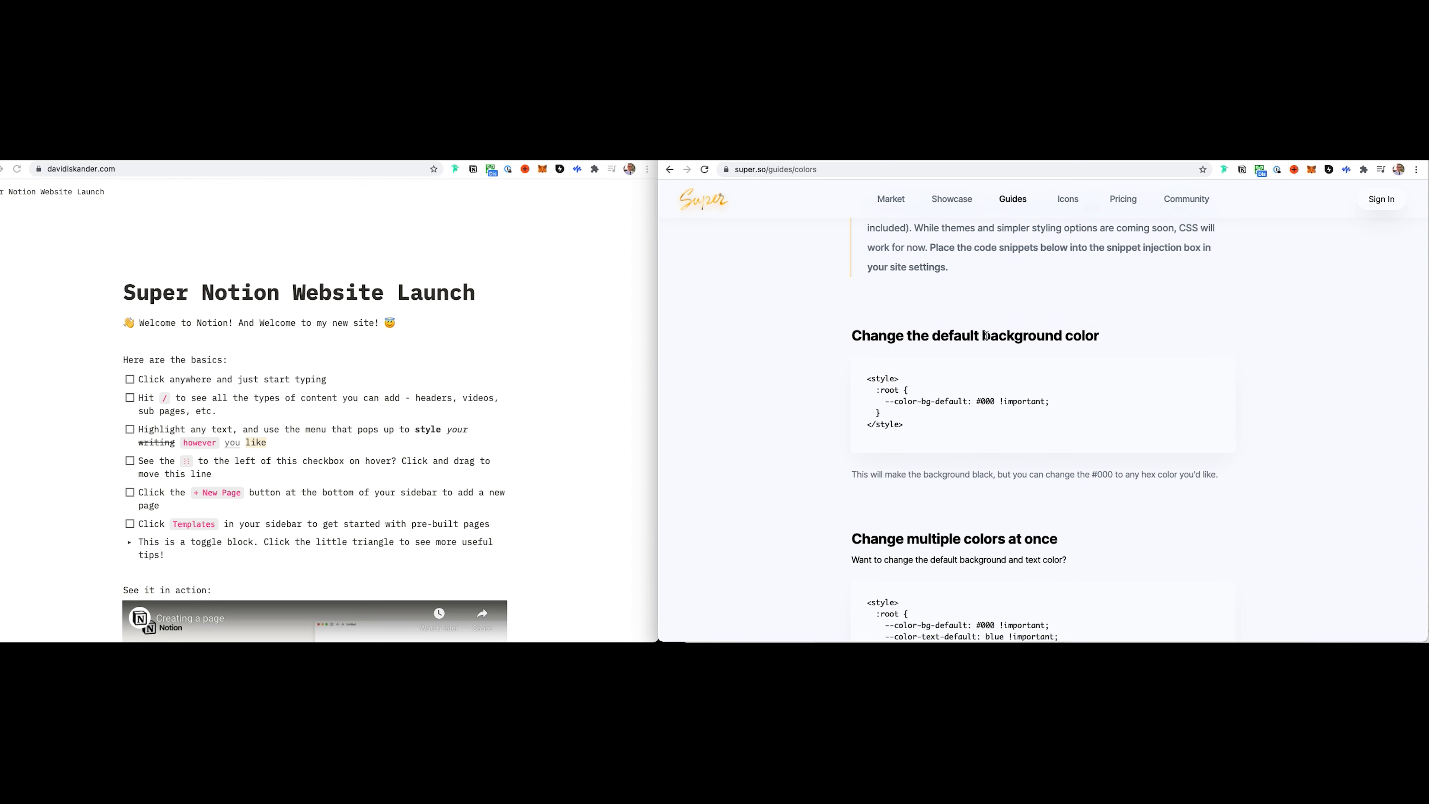
scroll(986, 335, "down", 3)
scroll(986, 386, "down", 4)
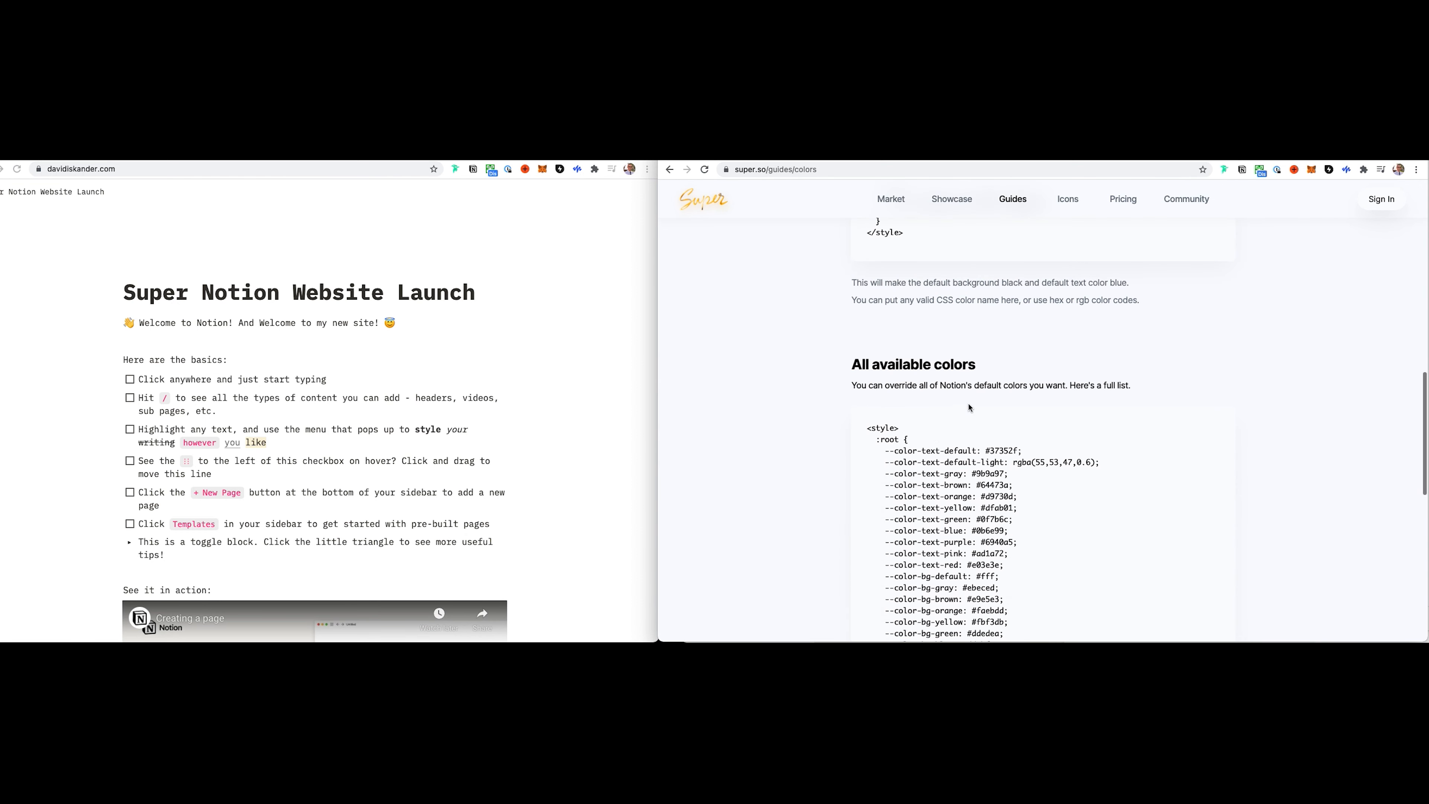
scroll(1003, 483, "down", 6)
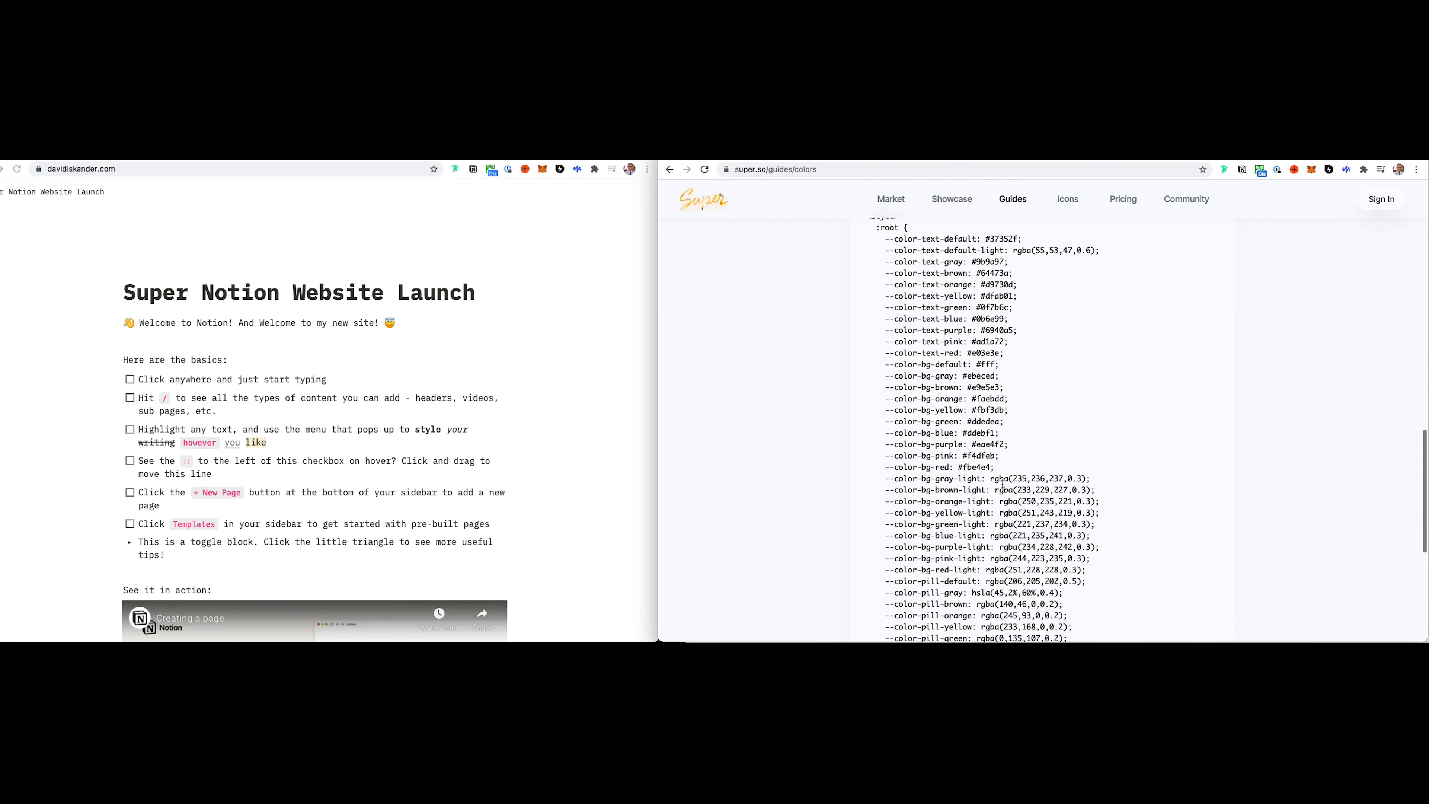
left_click_drag(907, 580, 959, 218)
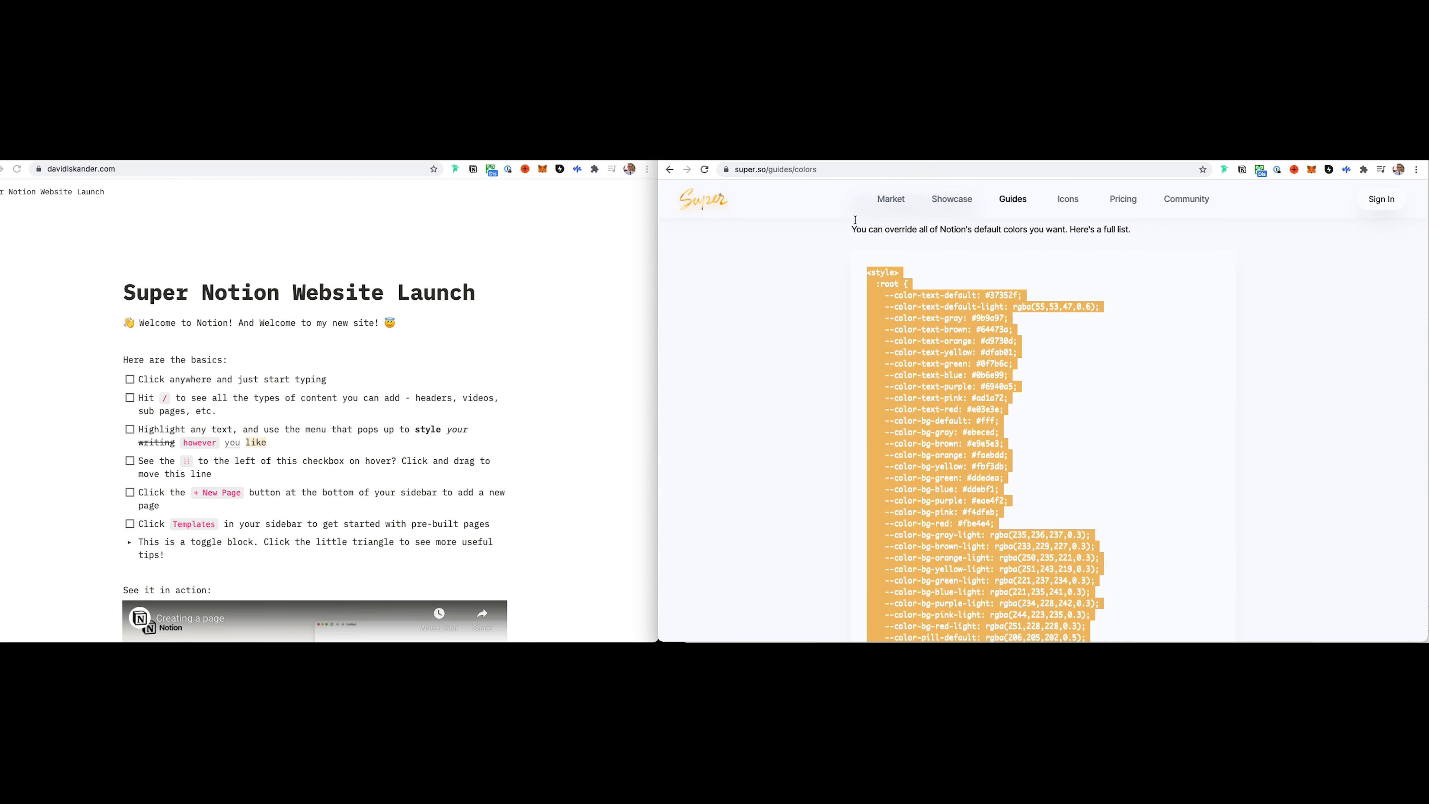
- Paste the copied color snippet into the head of the global site code and look through it
left_click(878, 162)
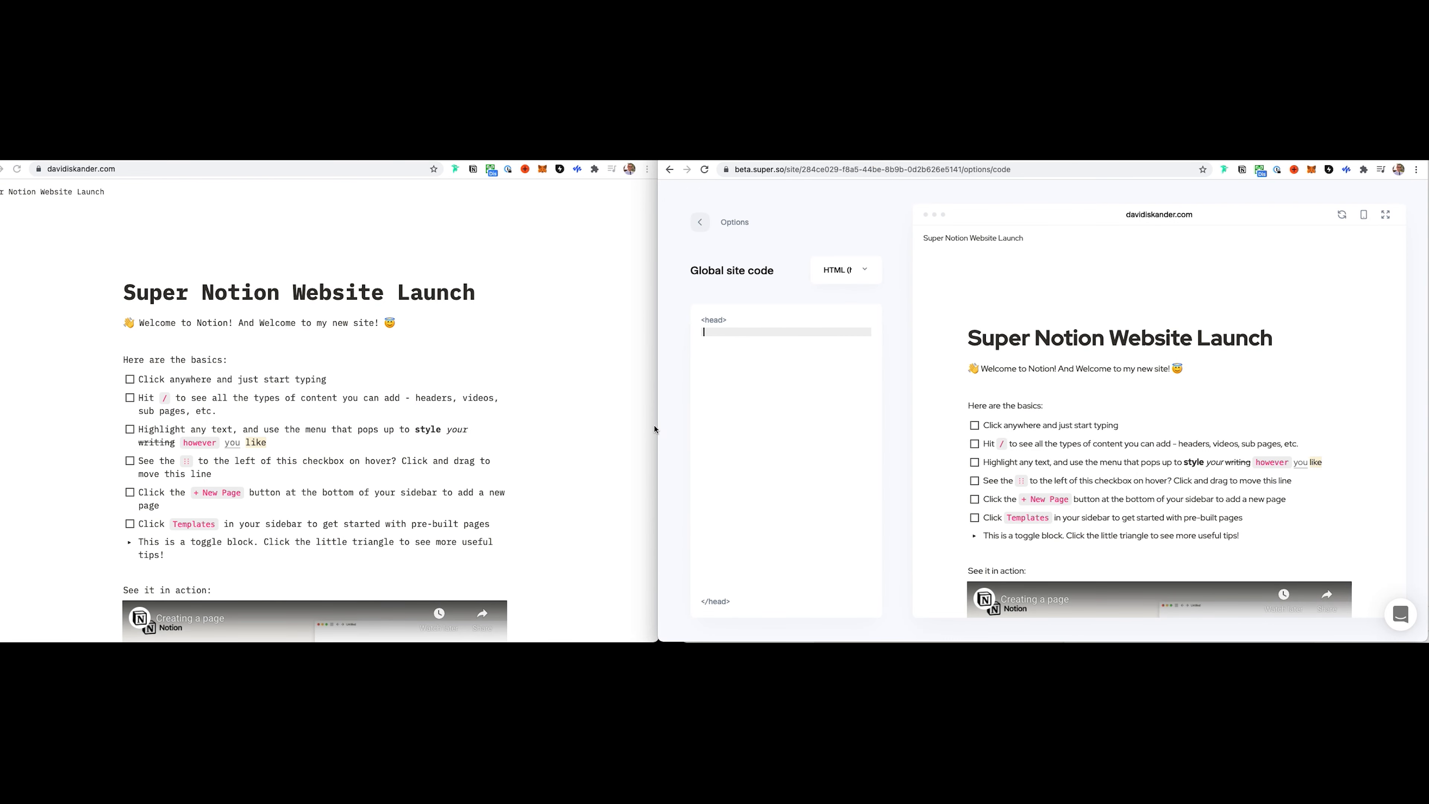
left_click(736, 324)
key("ctrl+v")
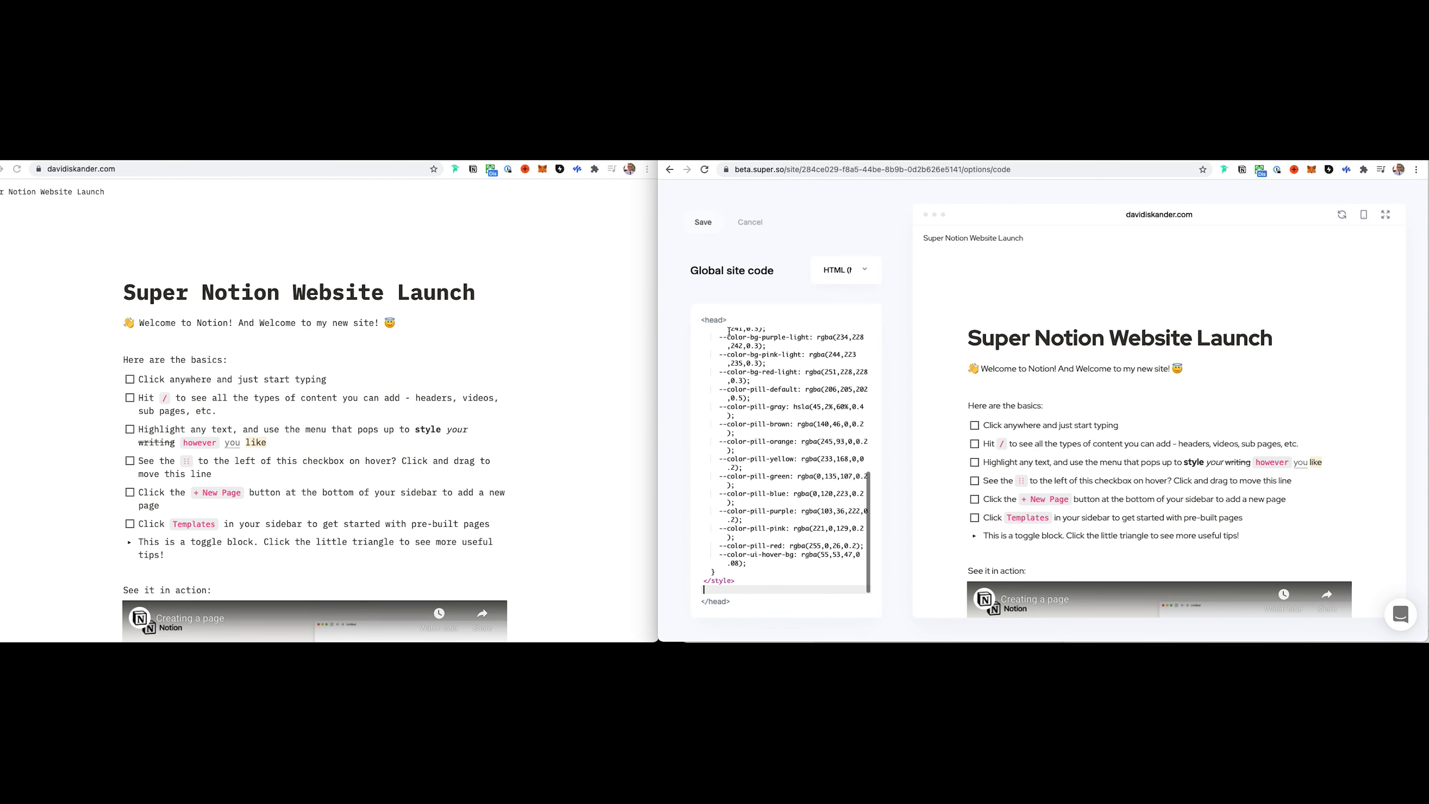
scroll(758, 409, "up", 1)
scroll(758, 409, "up", 8)
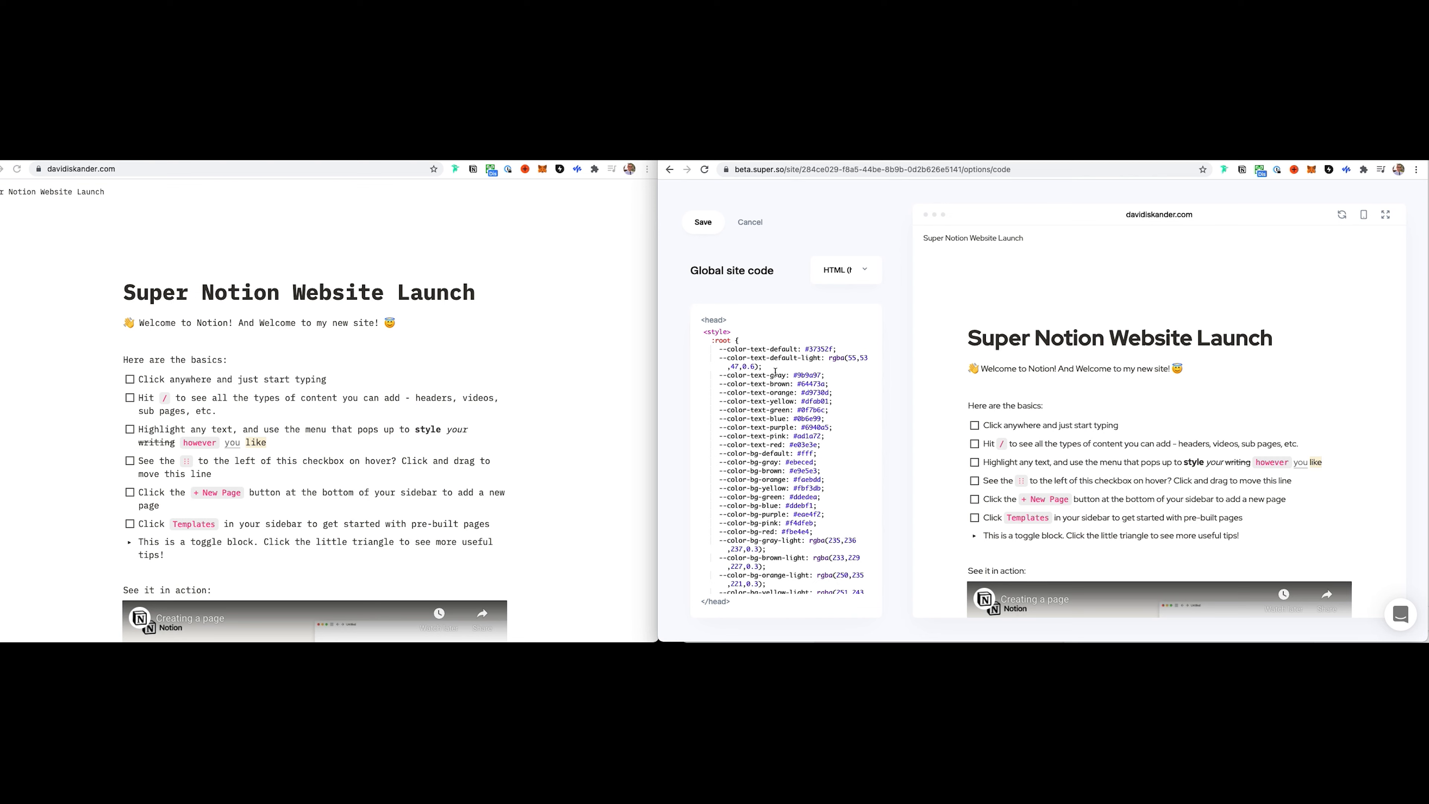
scroll(788, 403, "down", 5)
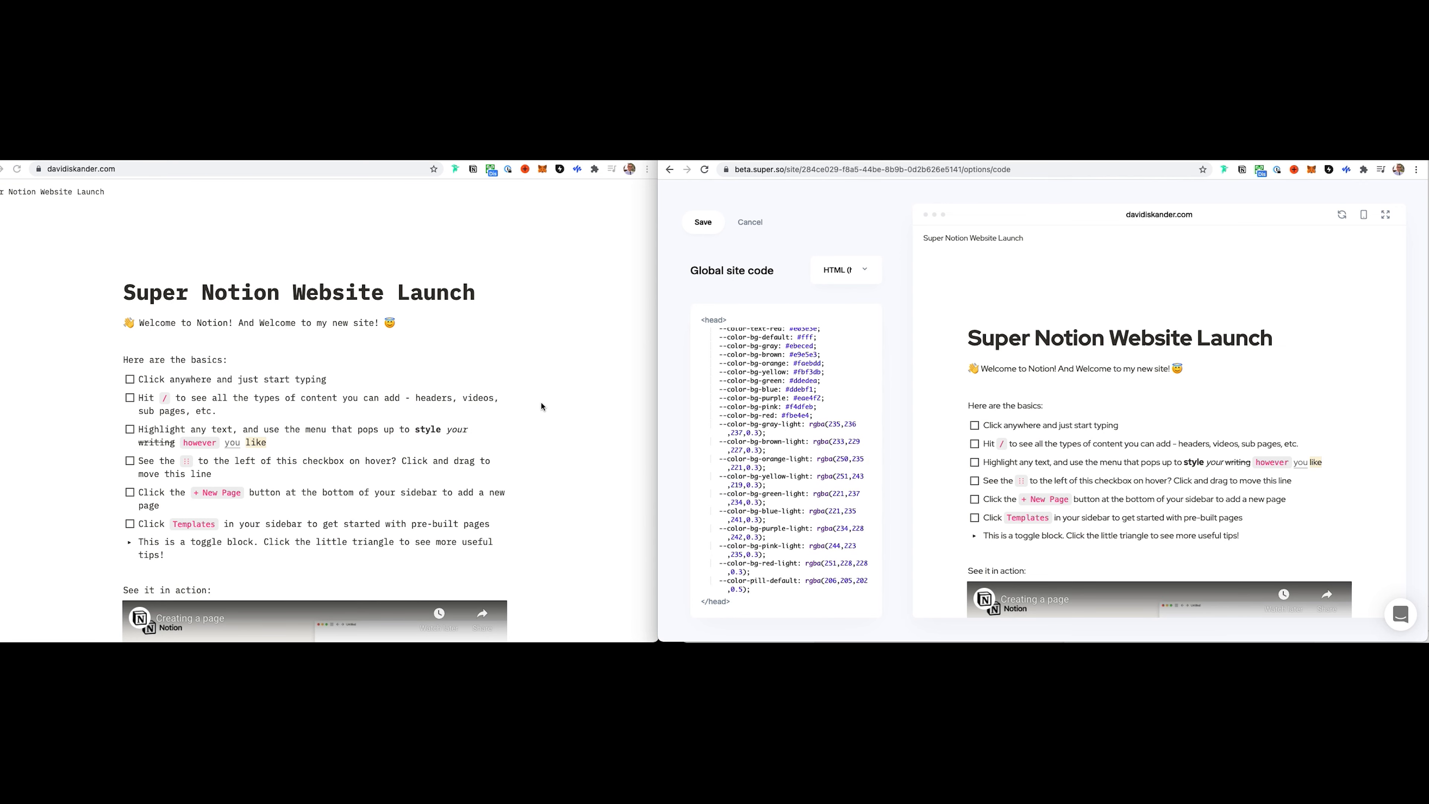
- Switch to Coolors in a new tab, open the previously visited palette, and copy its slate gray hex code 717C89
key("ctrl+t")
type("co")
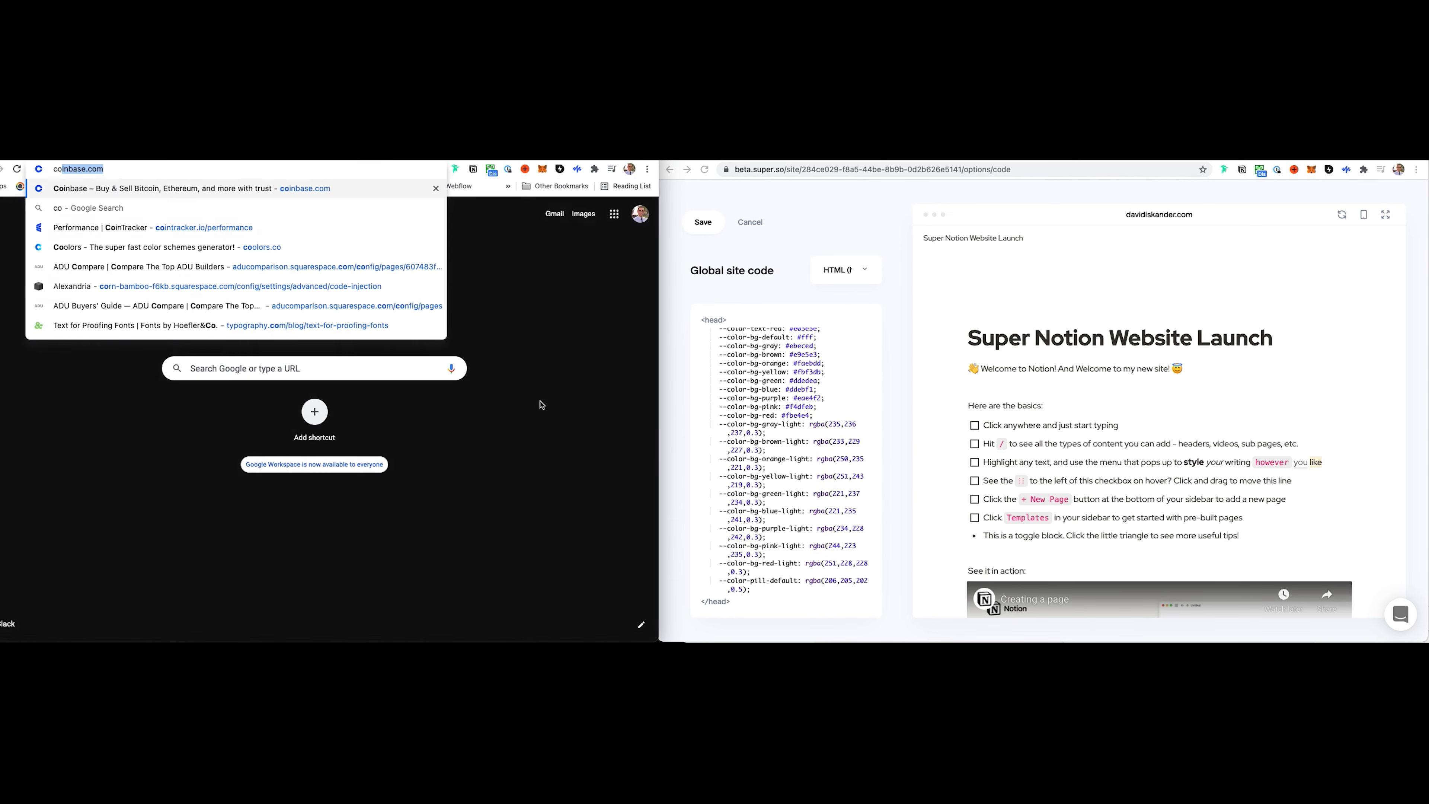
type("olor")
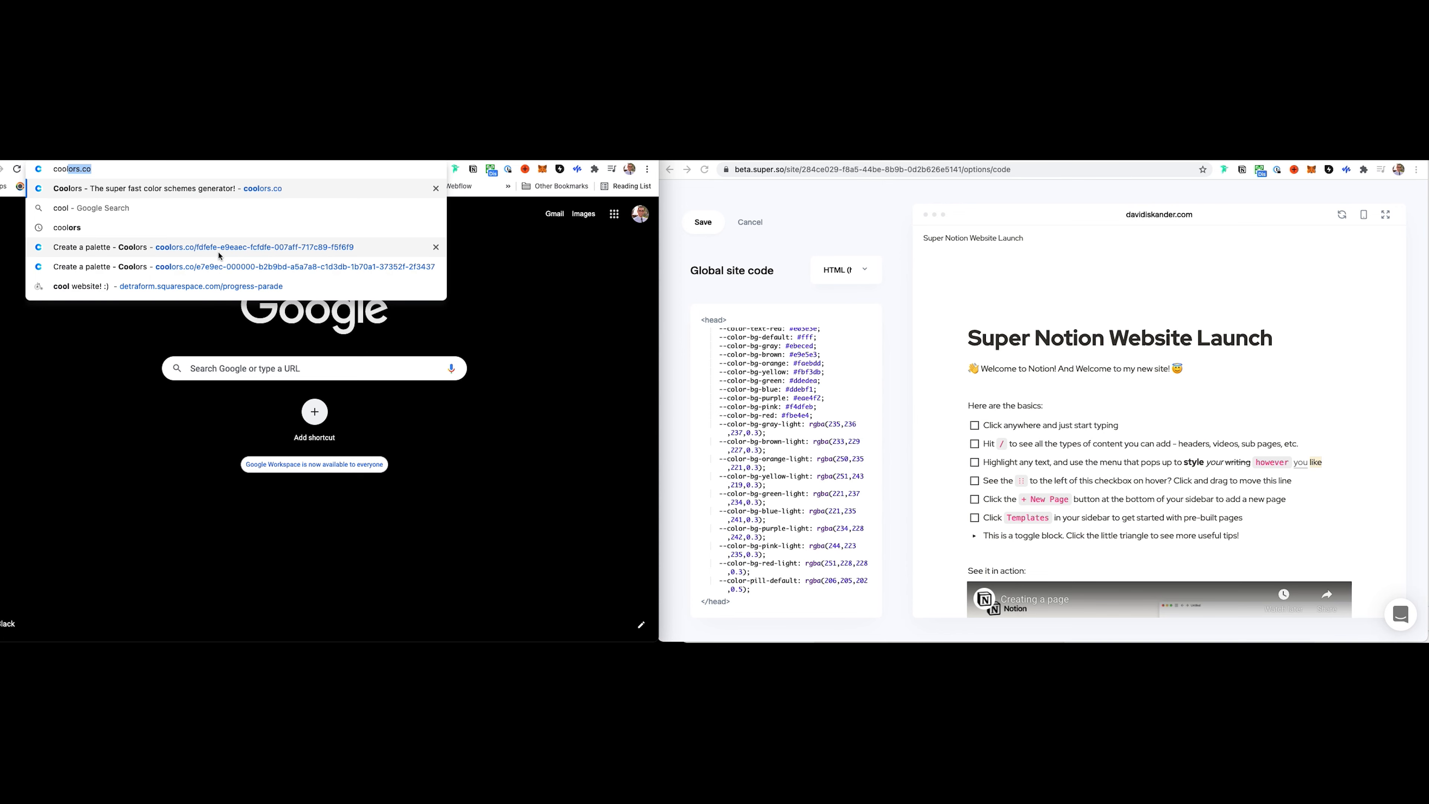
left_click(206, 248)
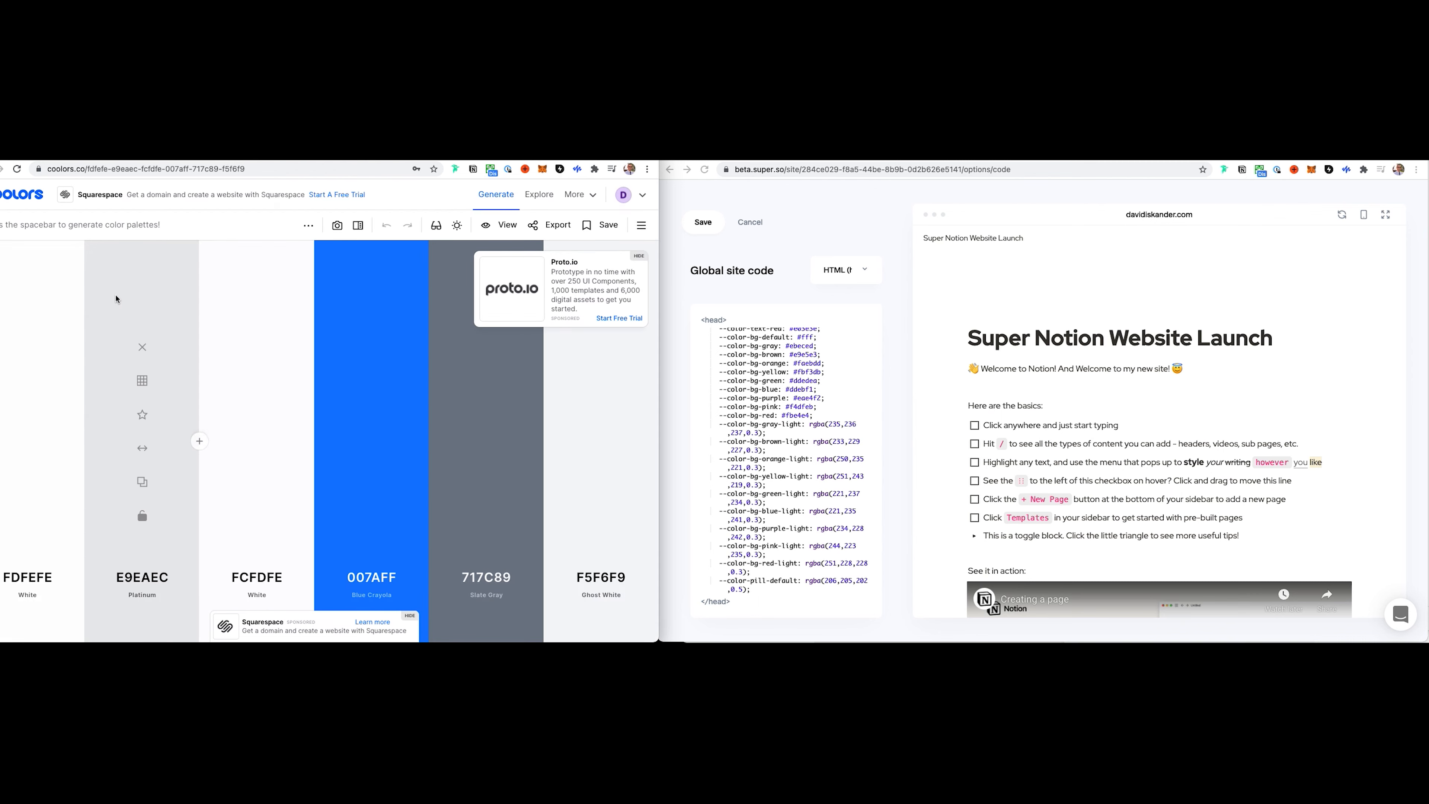
left_click(637, 257)
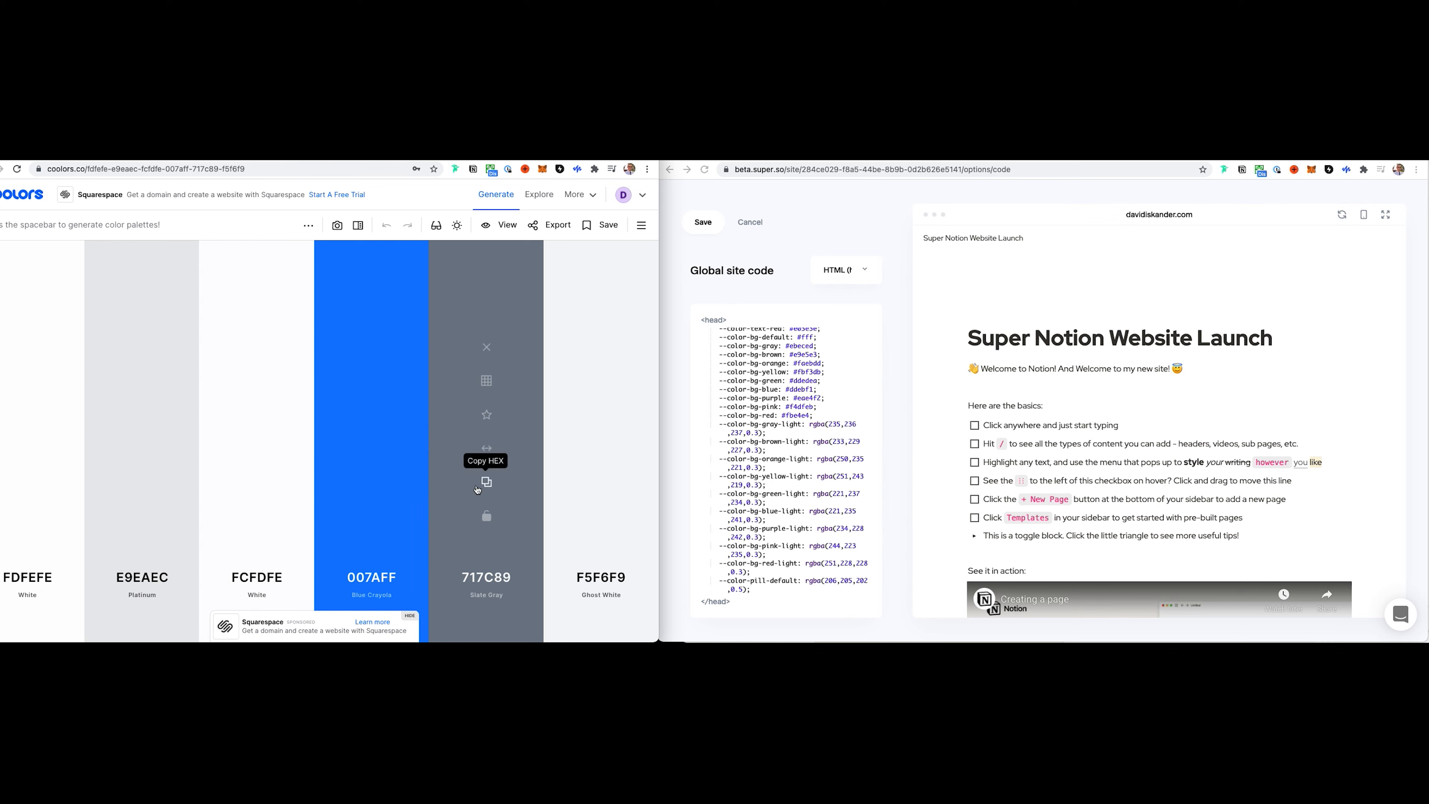
left_click(500, 579)
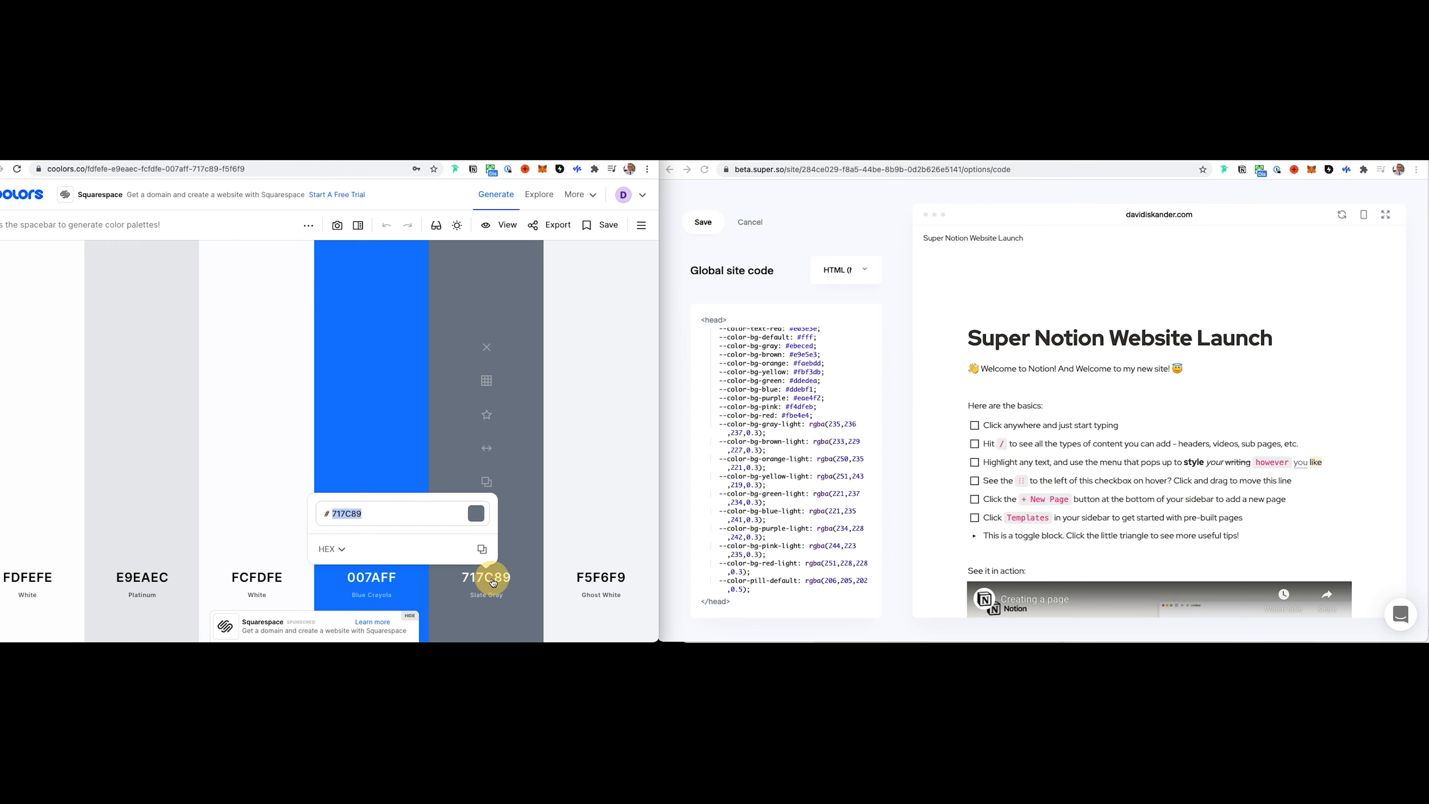
- Copy the hex value of --color-text-default from the global site code
left_click(765, 439)
scroll(766, 439, "up", 4)
scroll(756, 406, "up", 5)
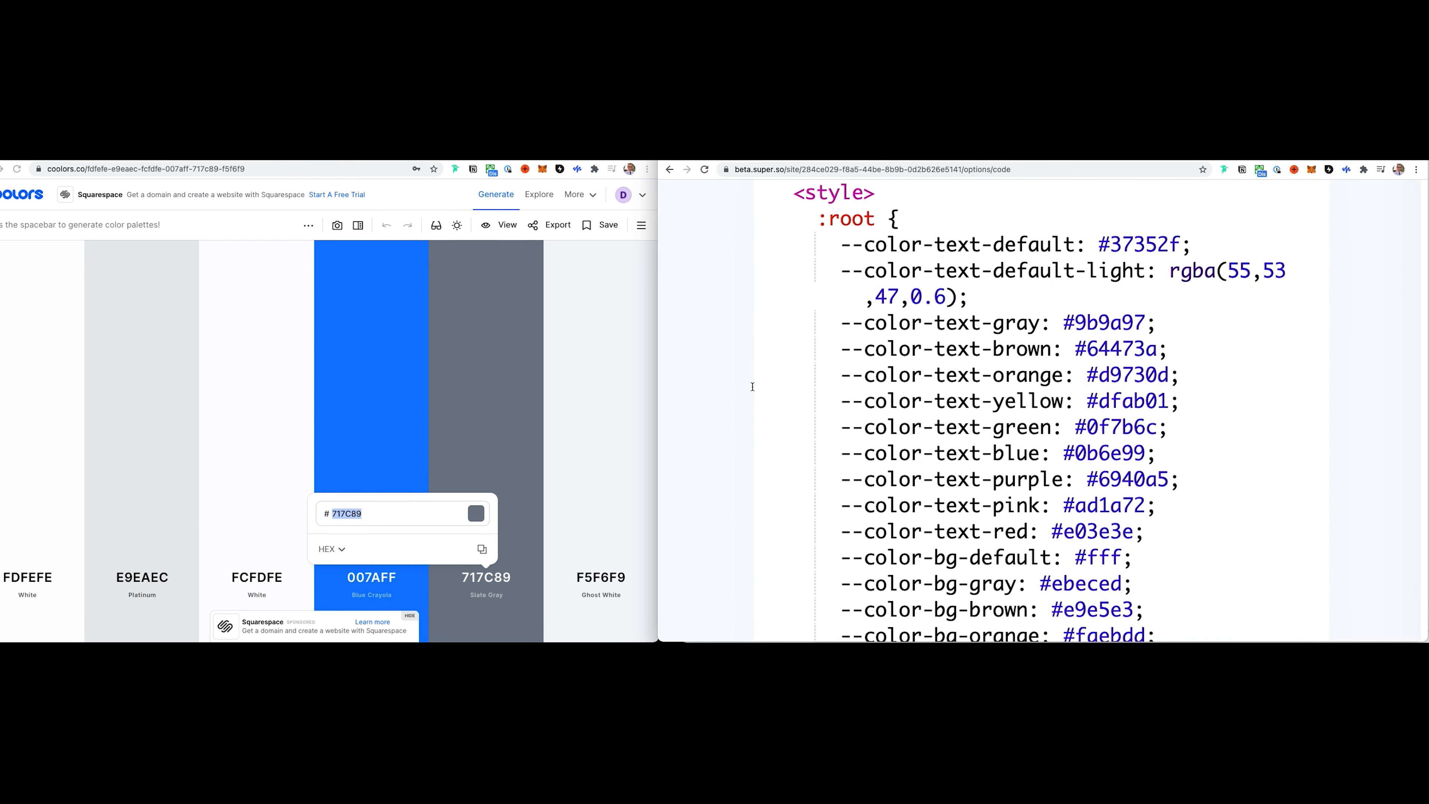
scroll(1069, 315, "right", 3)
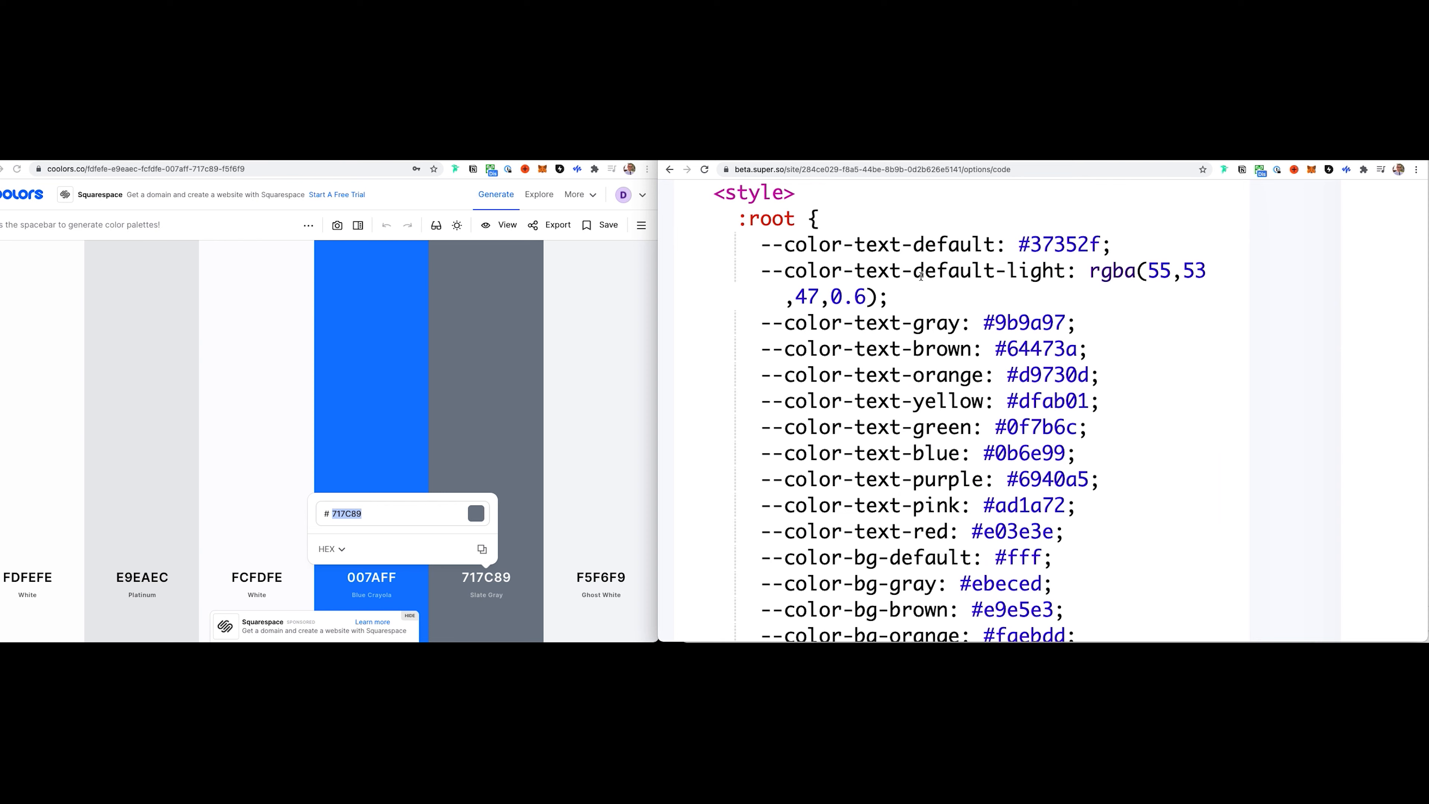
double_click(1048, 239)
key("ctrl+c")
- Replace the FCFDFE color in the Coolors palette with 37352f and show its shades
left_click(196, 616)
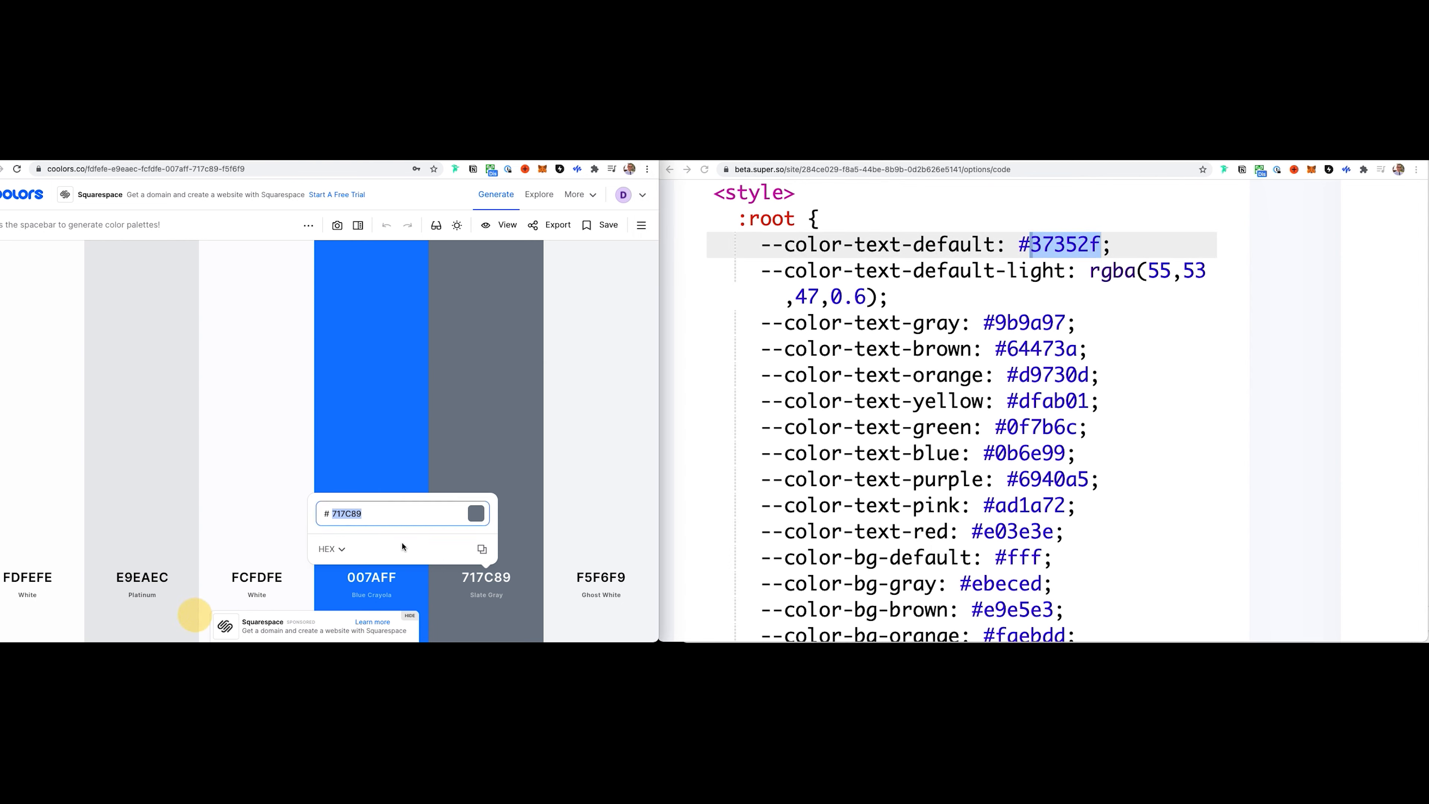
left_click(226, 568)
left_click(261, 579)
key("ctrl+v")
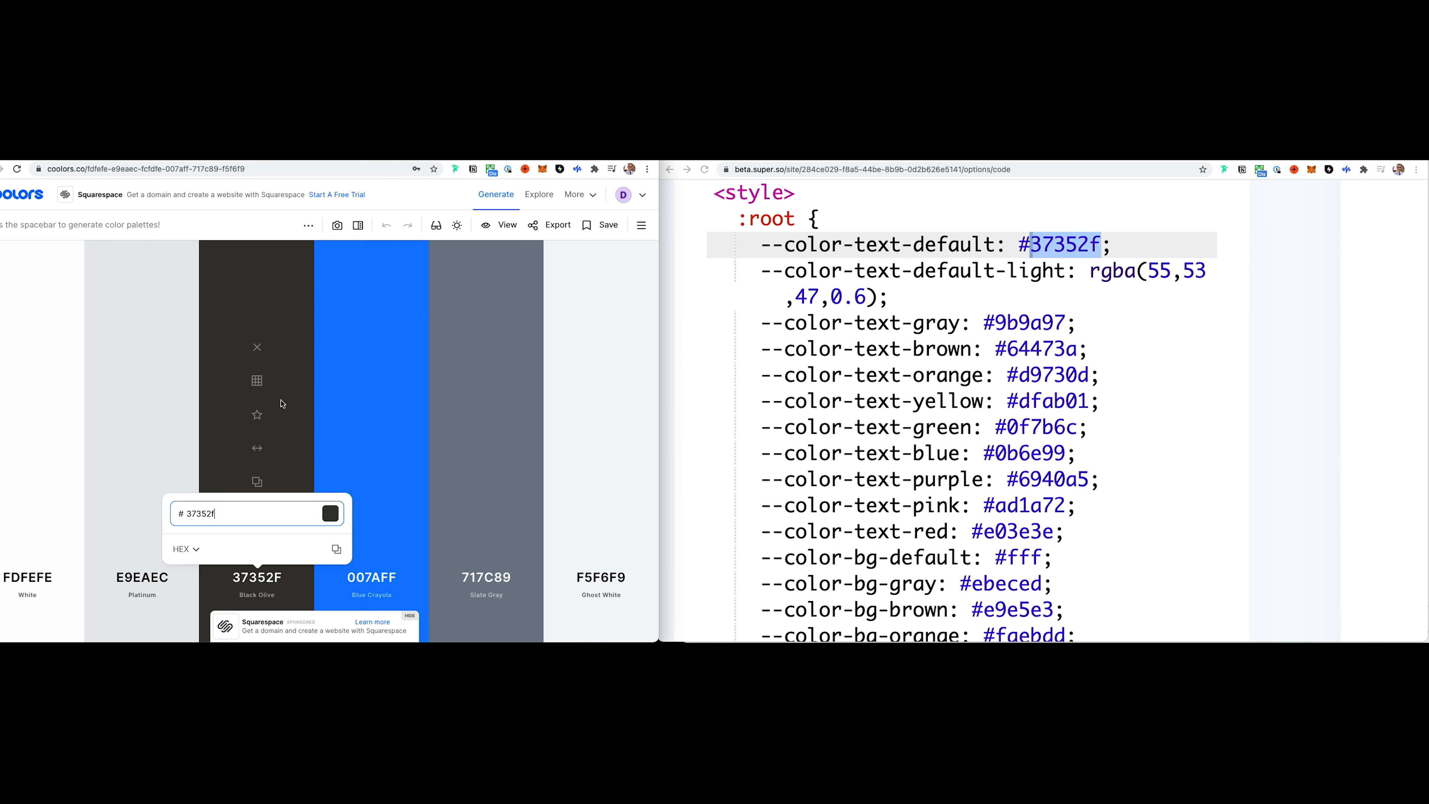
left_click(277, 460)
left_click(256, 381)
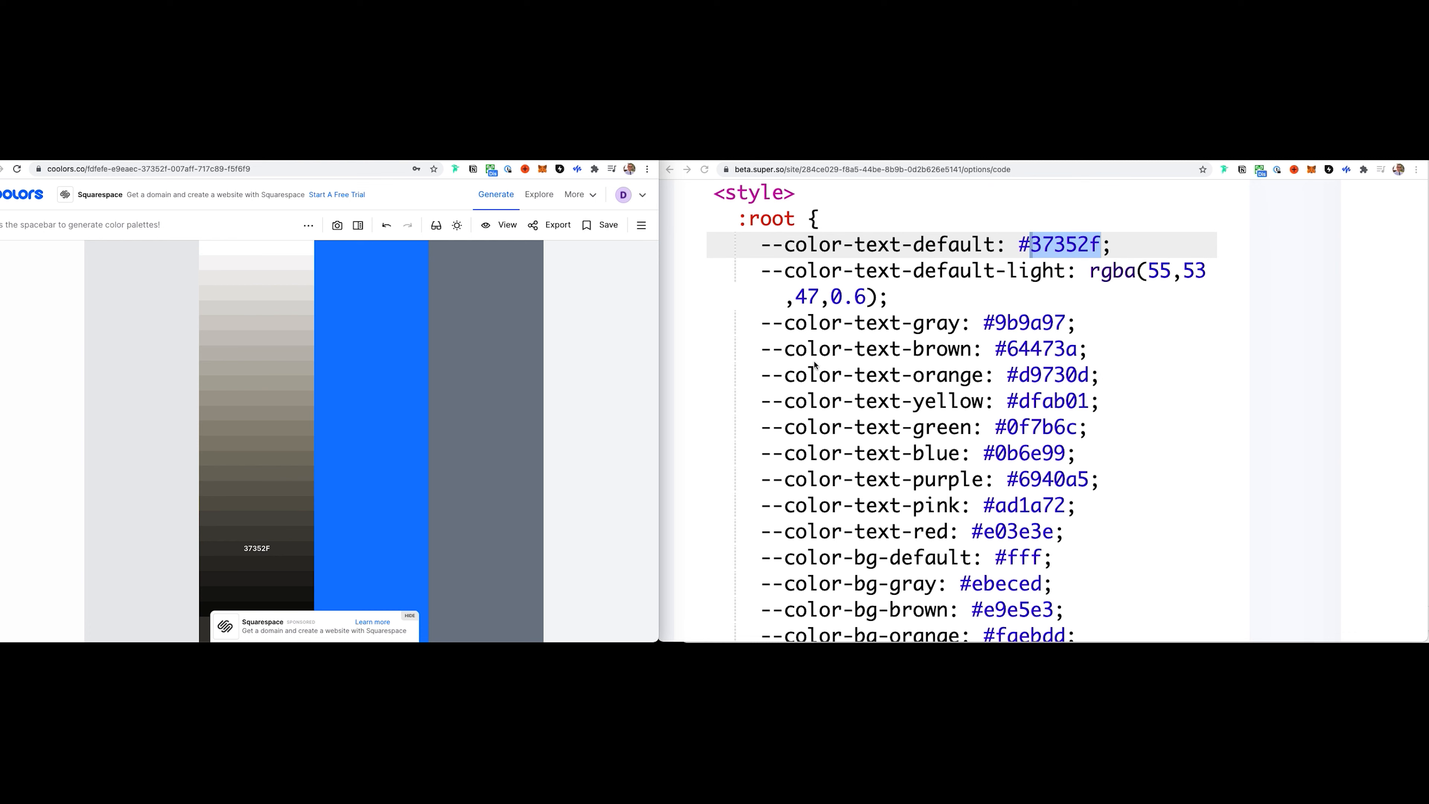
- Set --color-text-default to #717C89 in the global site code, retrieving the hex code from the clipboard history
left_click(944, 272)
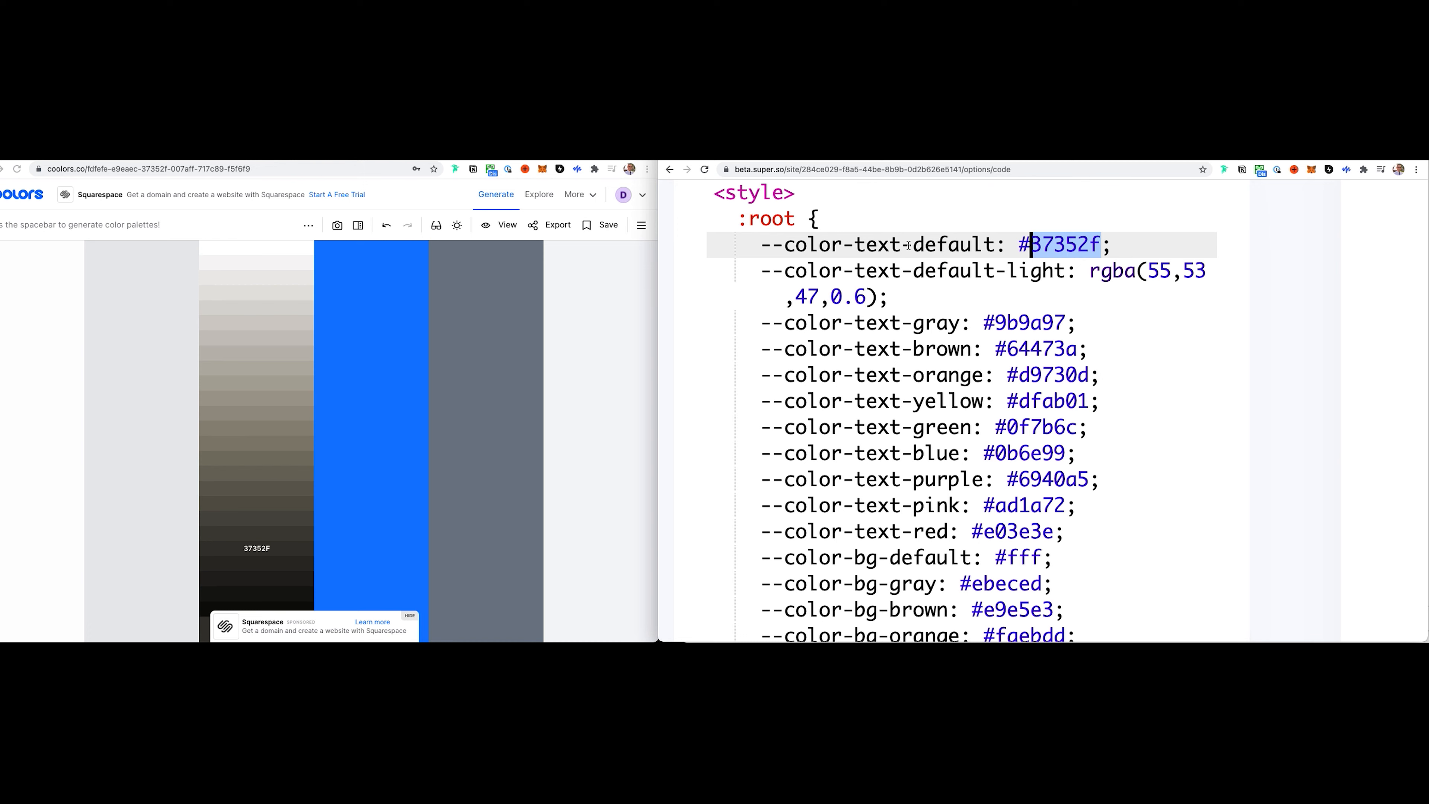
key("super+shift+v")
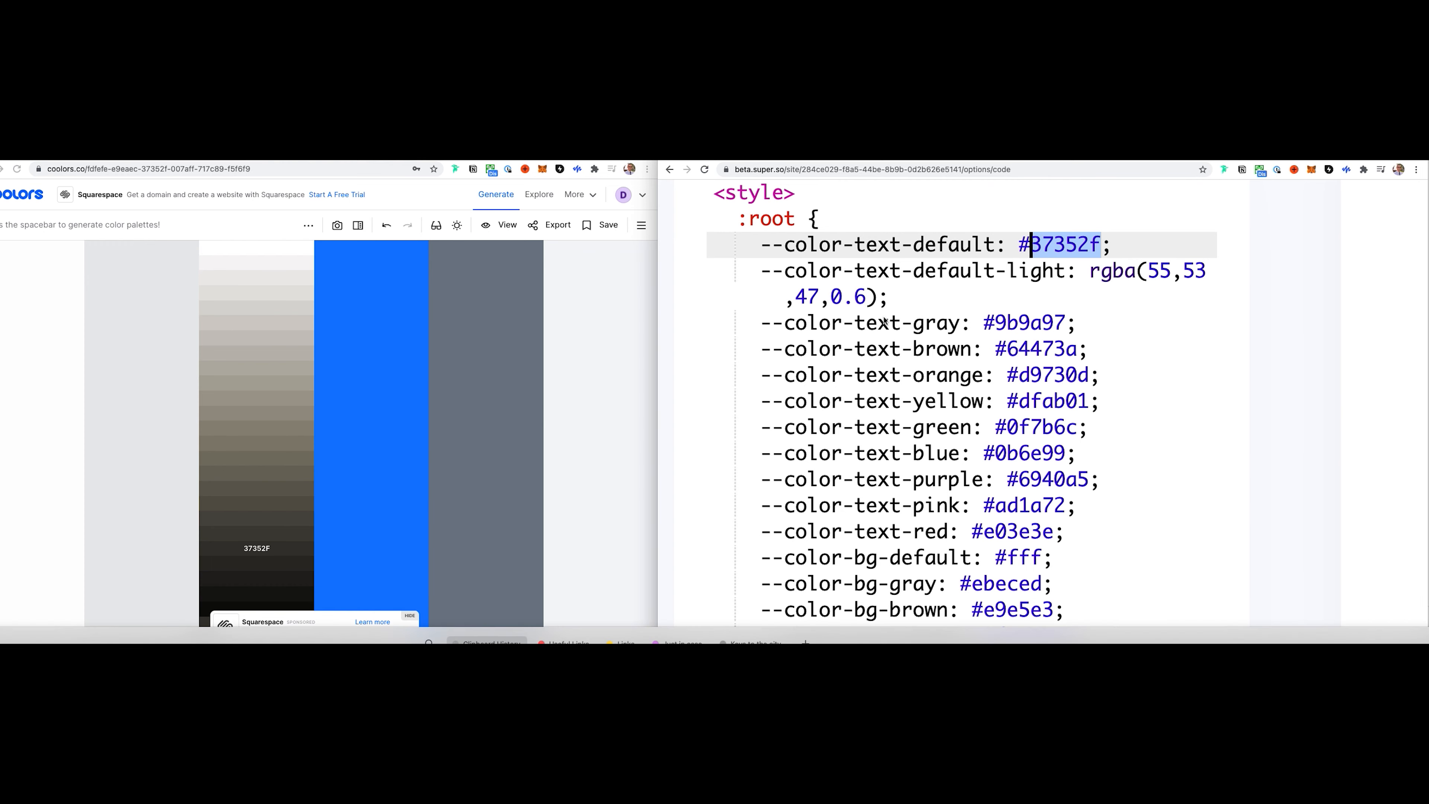
key("Return")
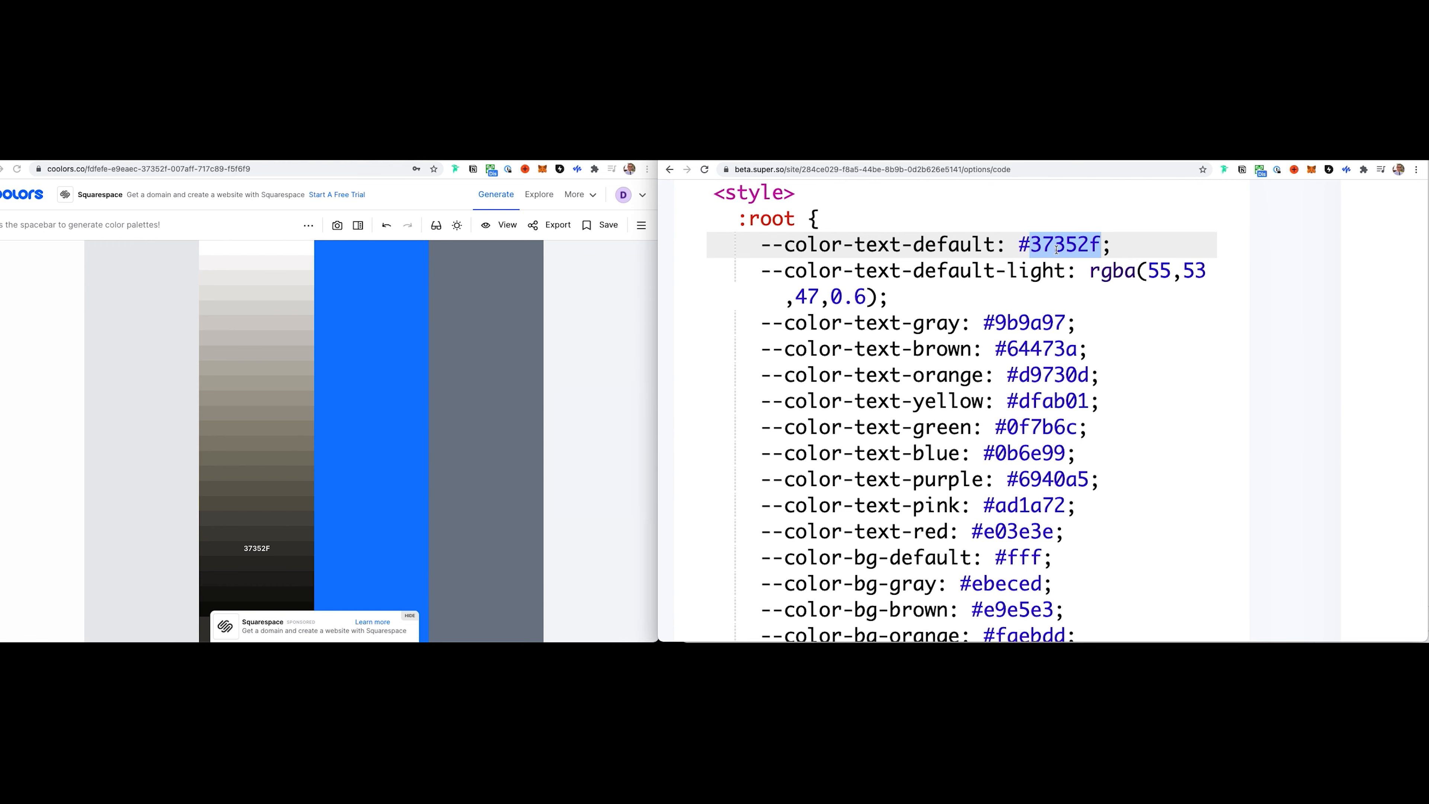
scroll(1056, 250, "down", 5)
type("717C89")
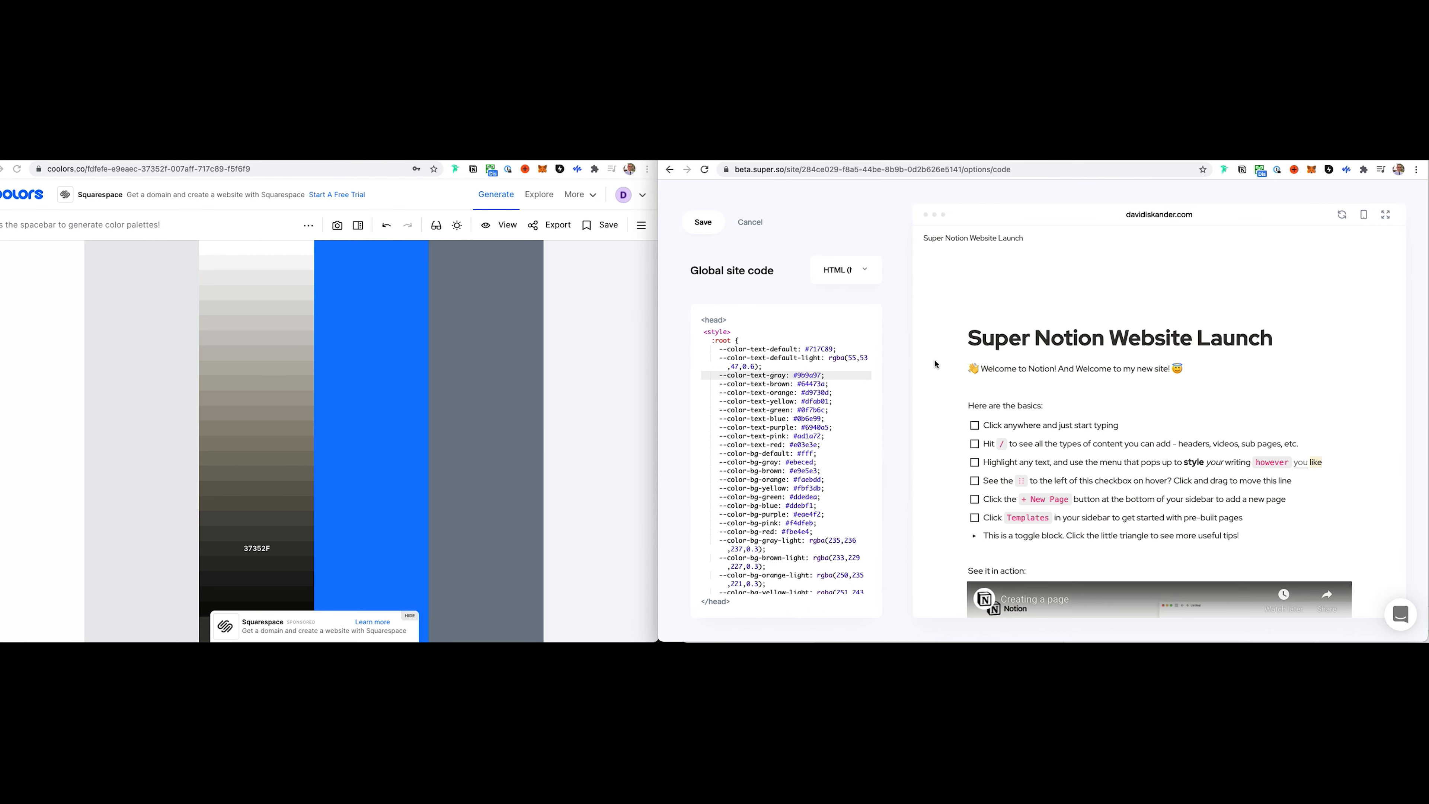
left_click(840, 349)
scroll(768, 361, "up", 5)
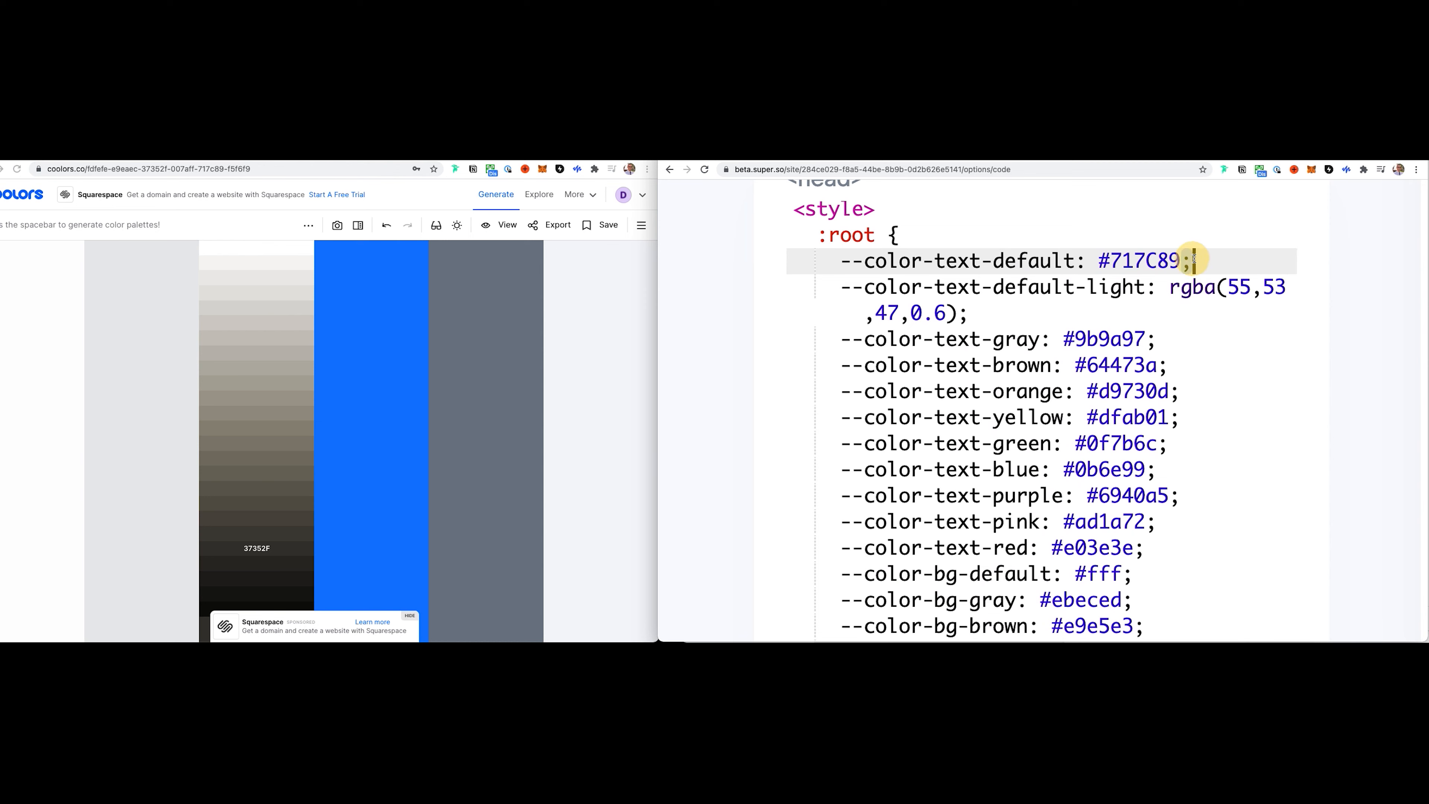
- Append !important to the --color-text-default declaration in the global site code
key("BackSpace")
type("!important")
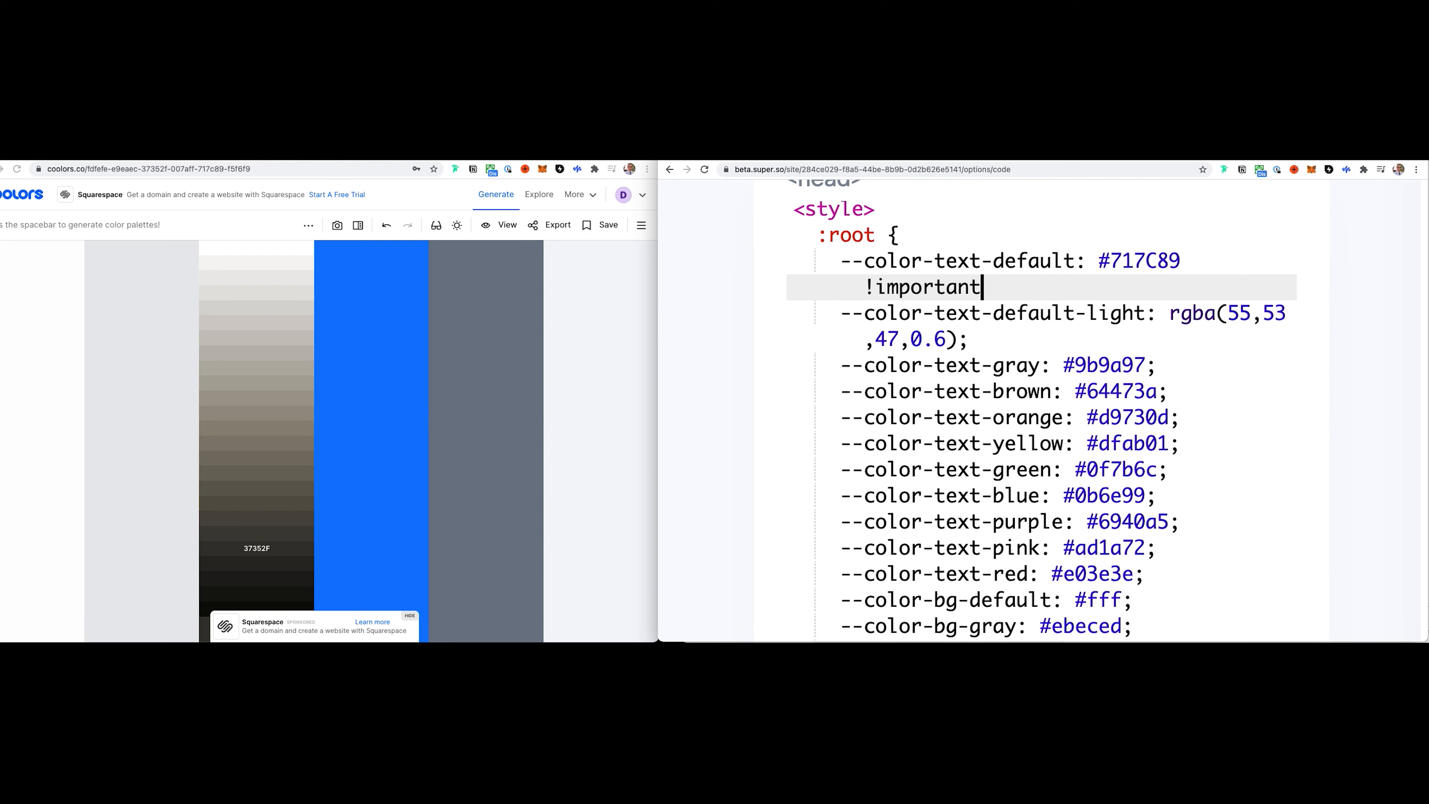
type(";")
key("super+0")
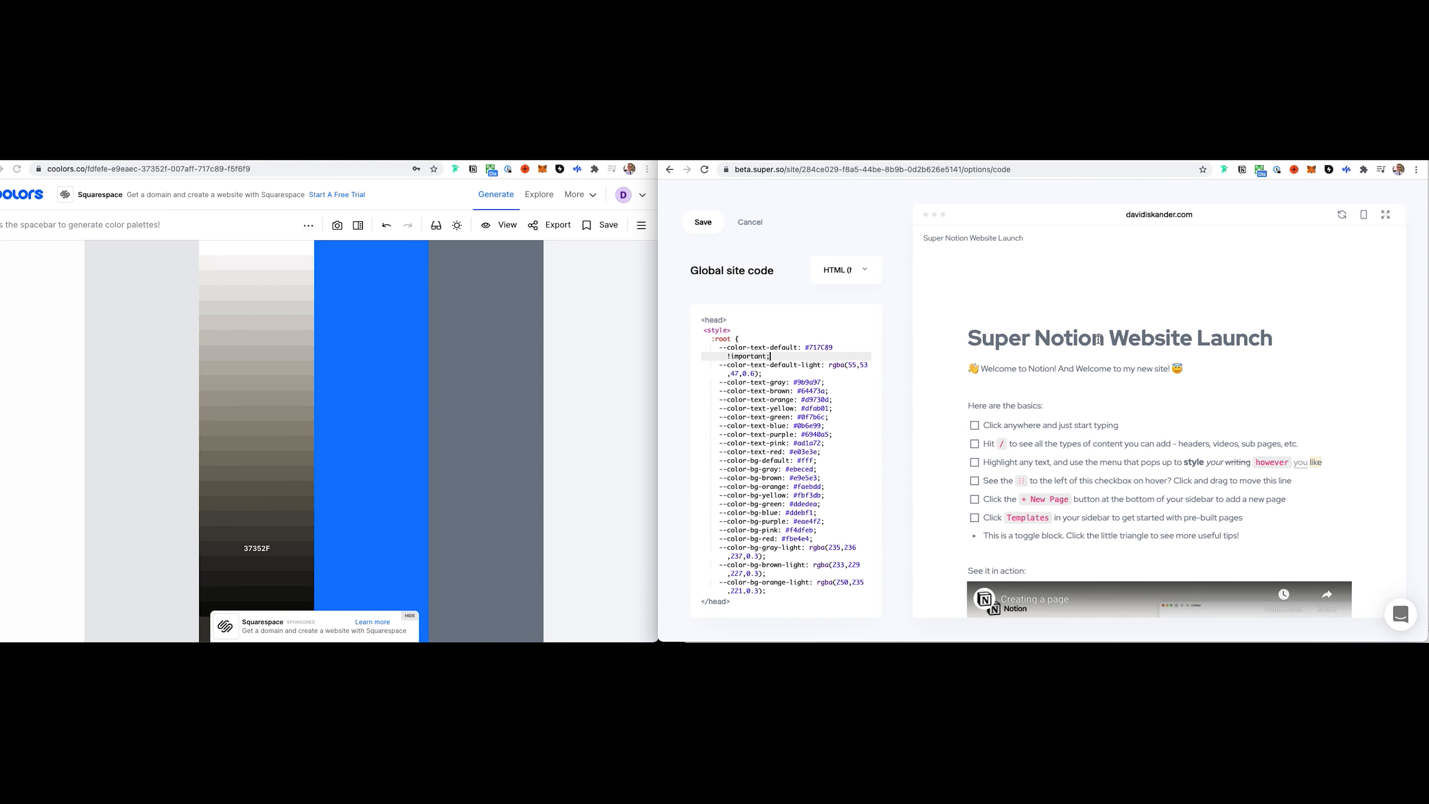
- Remove !important from the --color-text-default declaration and undo the removal
key("BackSpace")
key("BackSpace")
key("BackSpace")
key("BackSpace")
key("BackSpace")
key("BackSpace")
key("BackSpace")
key("BackSpace")
key("BackSpace")
key("BackSpace")
key("super+z")
- Inspect the page title in the site preview and copy its .notion-header__title selector from the styles
right_click(1062, 339)
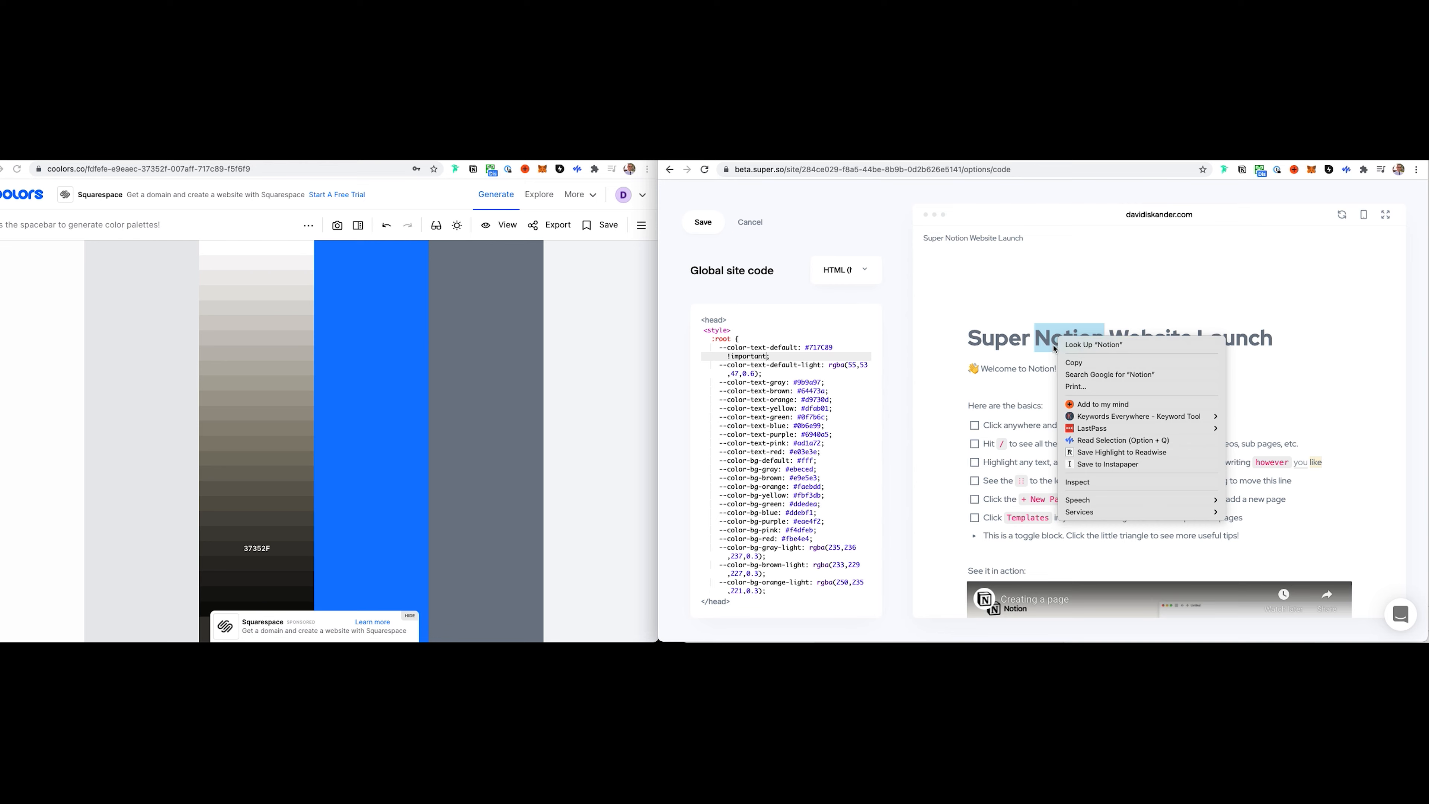
left_click(1097, 480)
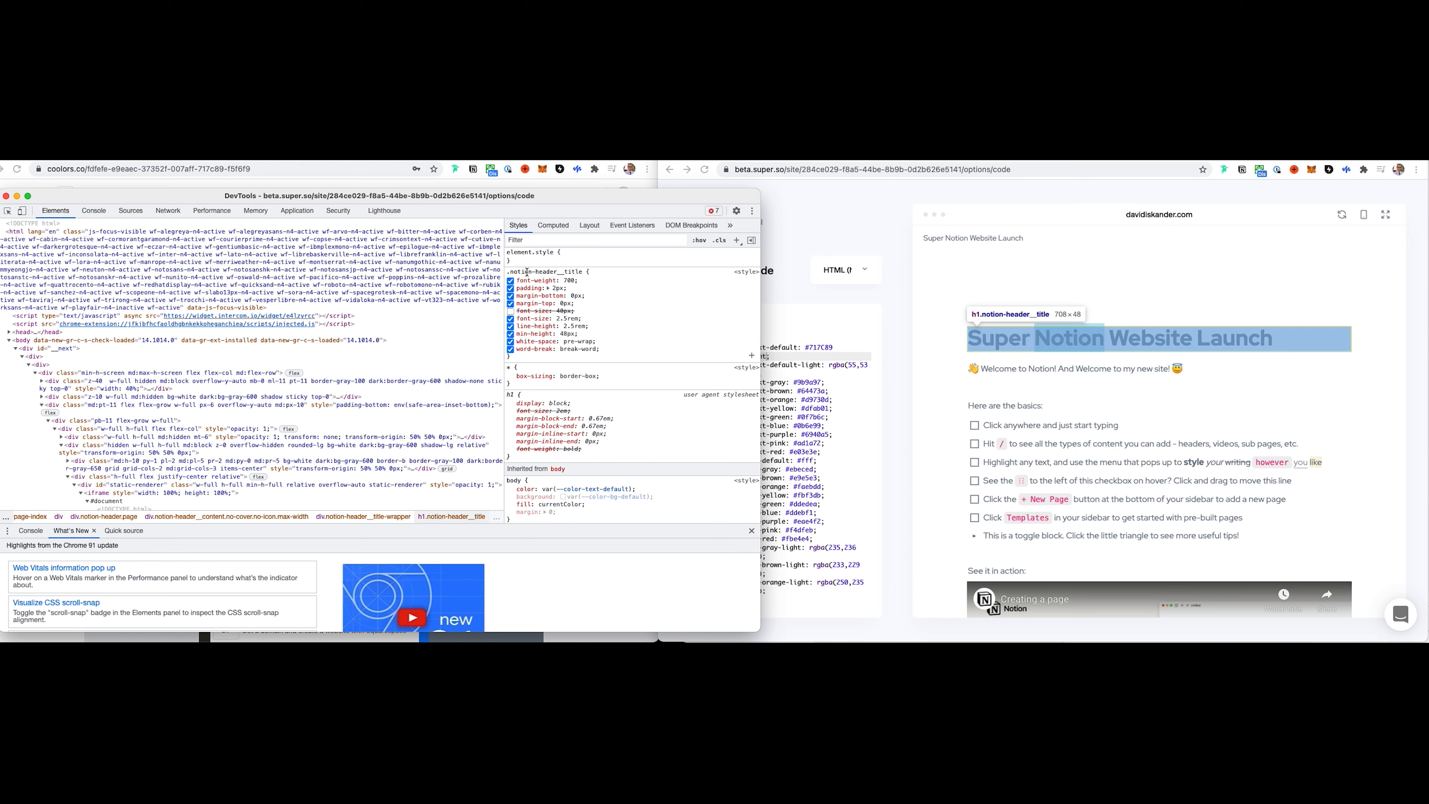
left_click(529, 272)
key("cmd+c")
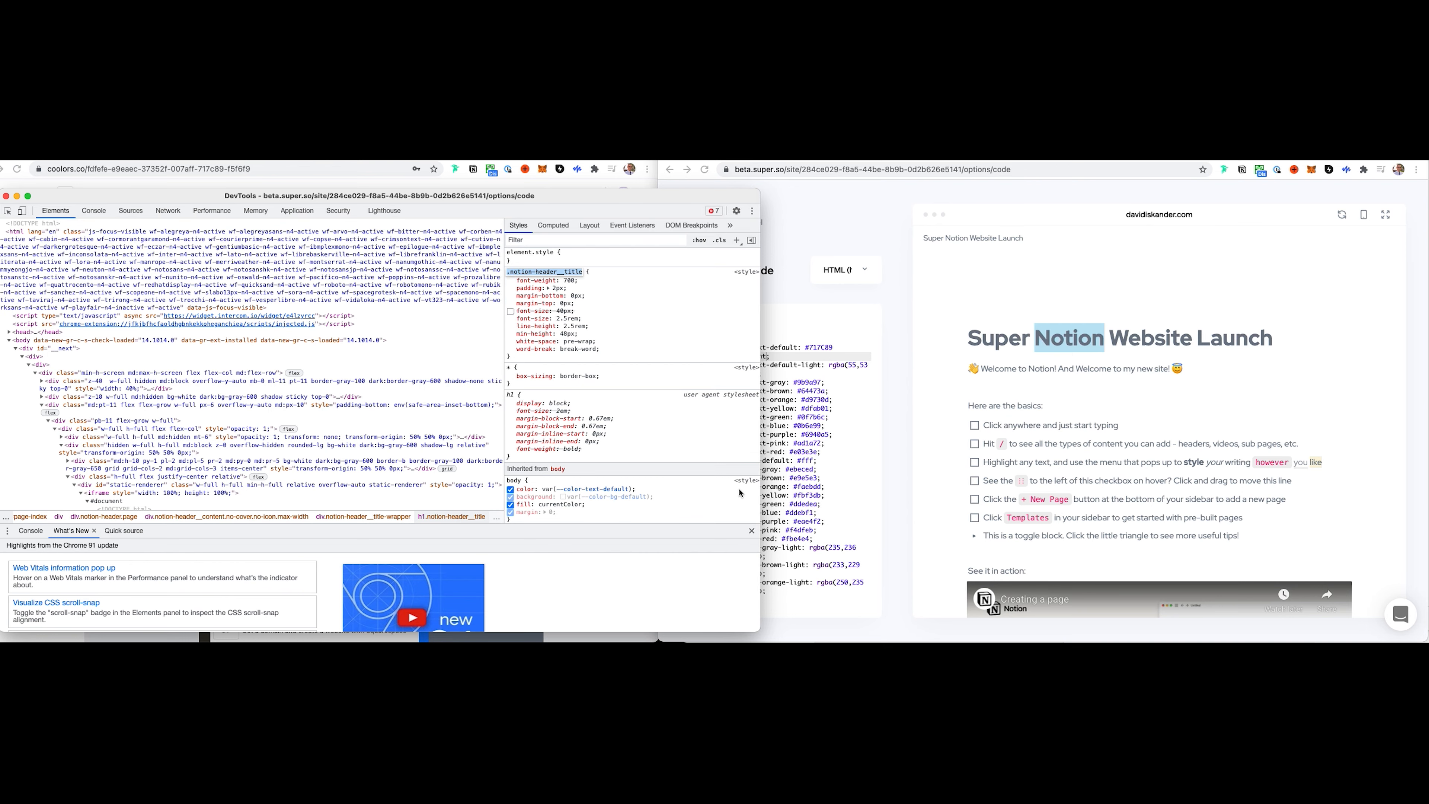
- Insert the copied .notion-header__title selector on a new line below the :root block in the global site code
left_click(804, 499)
scroll(804, 499, "down", 10)
left_click(724, 572)
scroll(724, 573, "up", 10)
scroll(861, 577, "down", 2)
left_click_drag(861, 585, 862, 489)
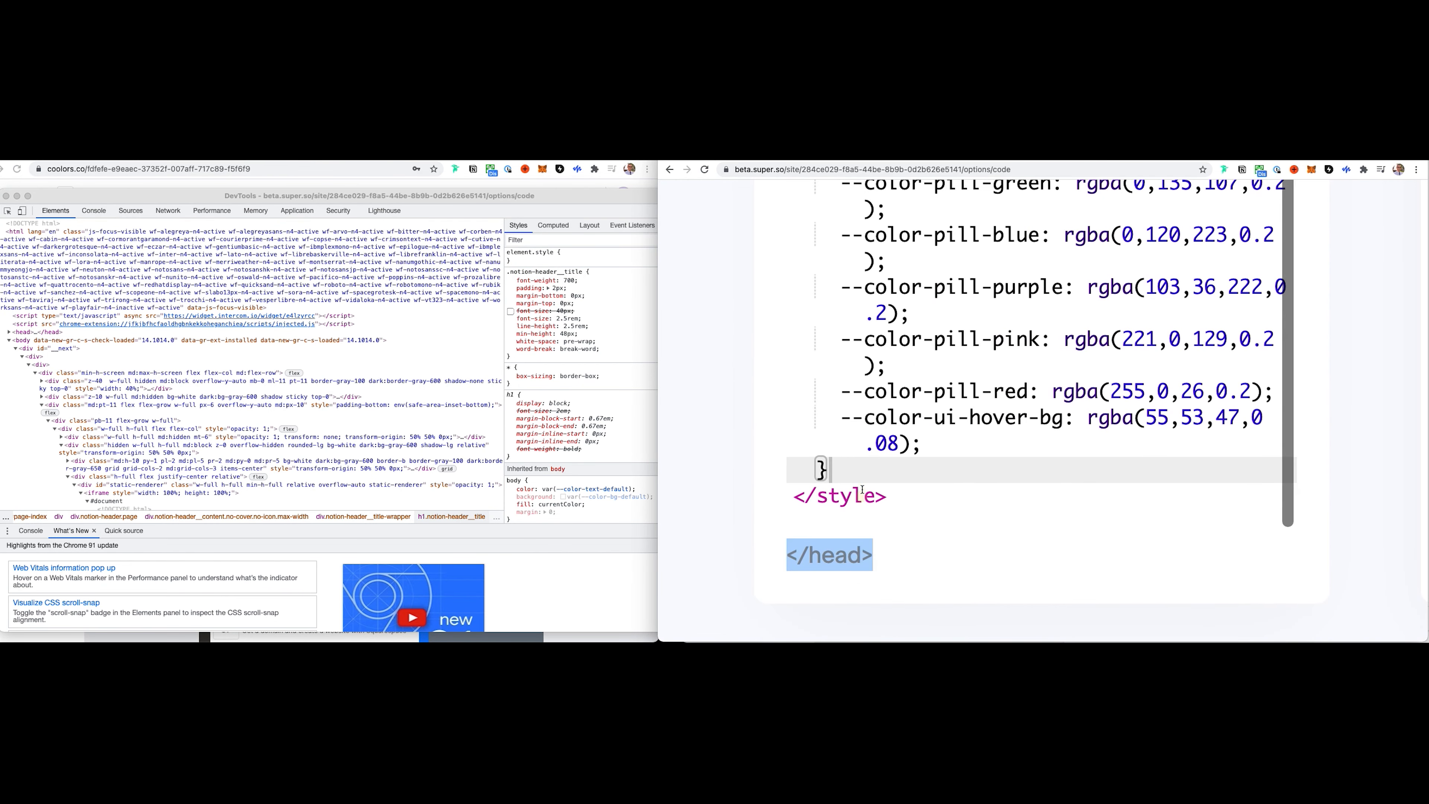
key("Return")
key("cmd+v")
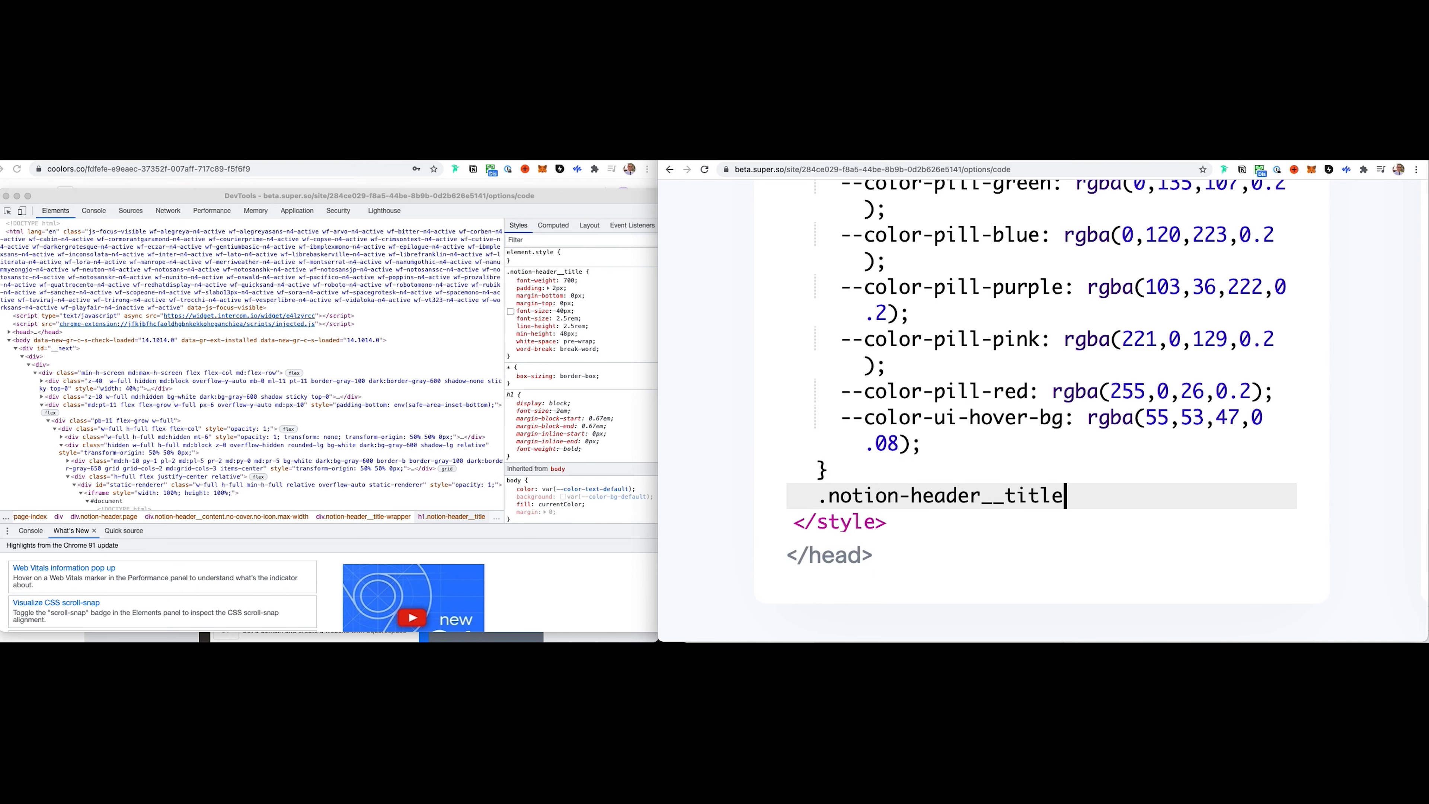
- Complete the .notion-header__title rule with color: #000; enclosed in curly braces
type("{")
key("Return")
type("}")
left_click(1096, 492)
key("cmd+z")
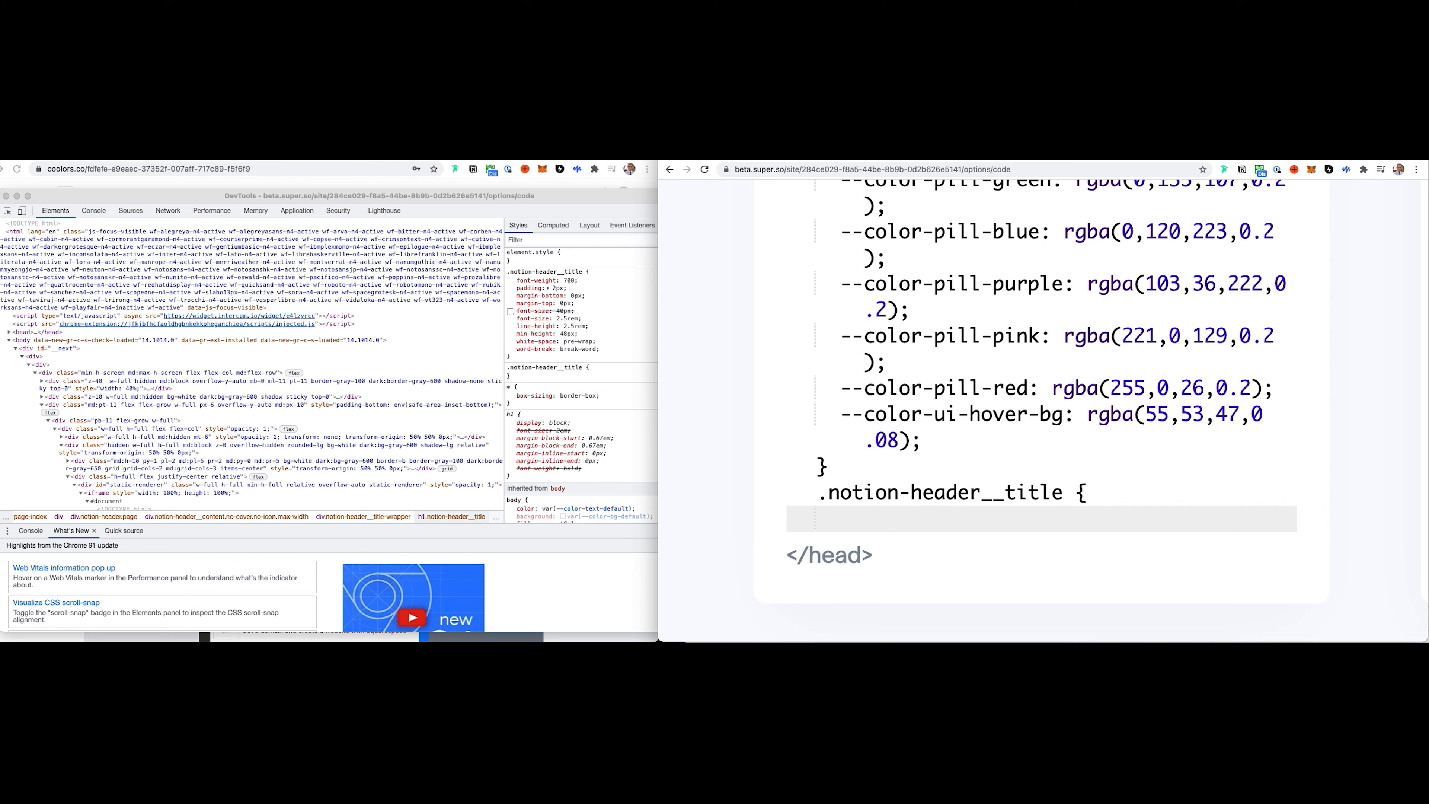
type("color")
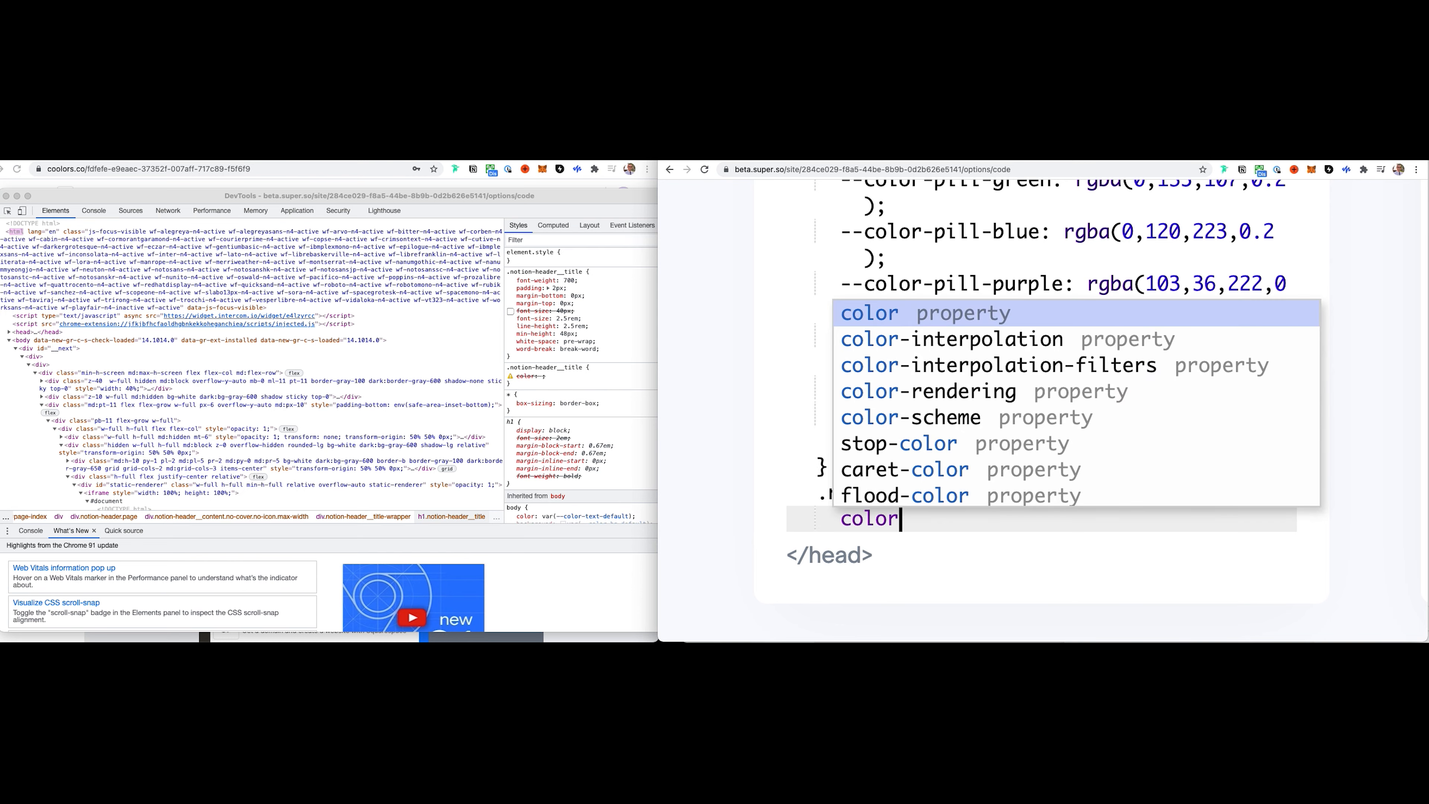
key("Return")
type("#000;")
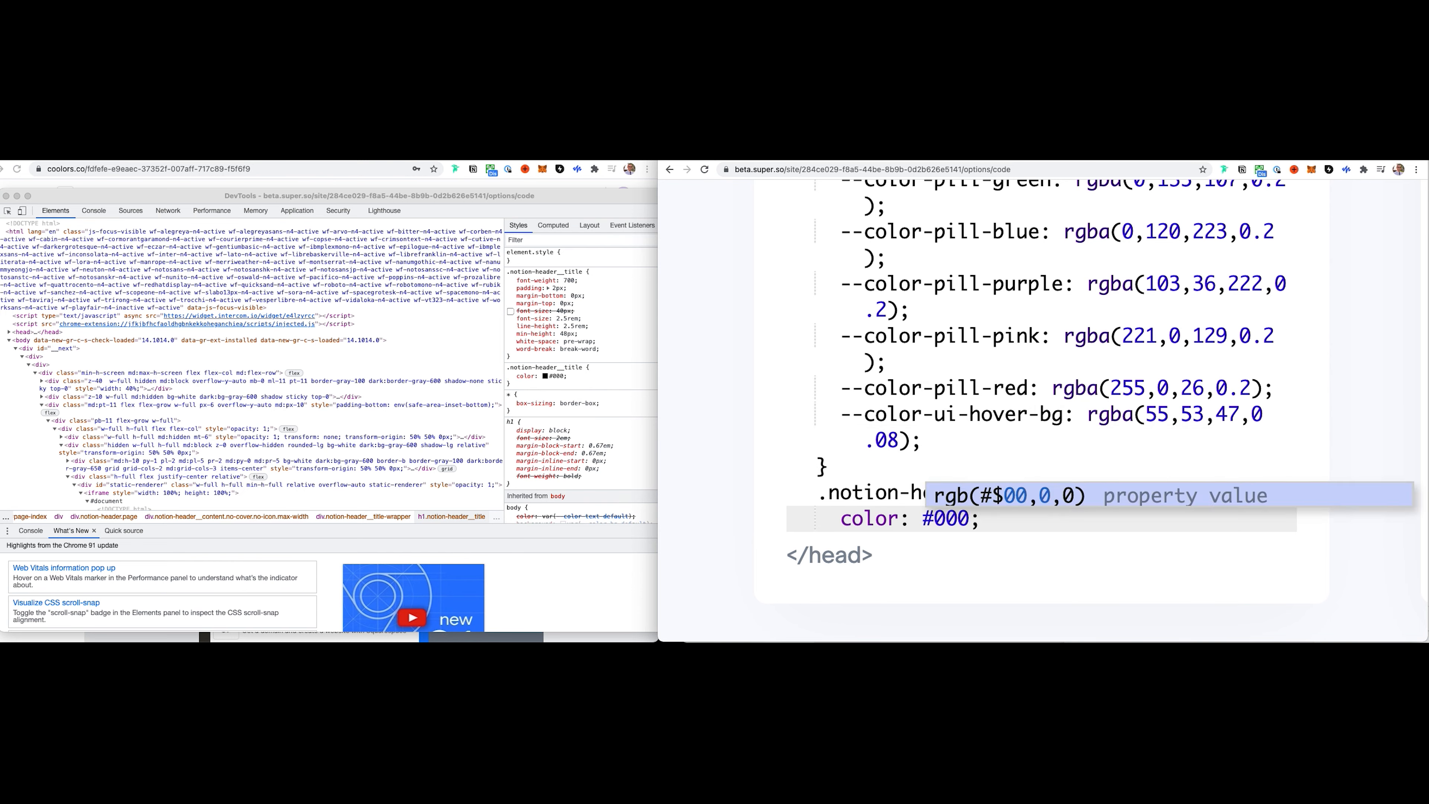
left_click(993, 527)
key("Return")
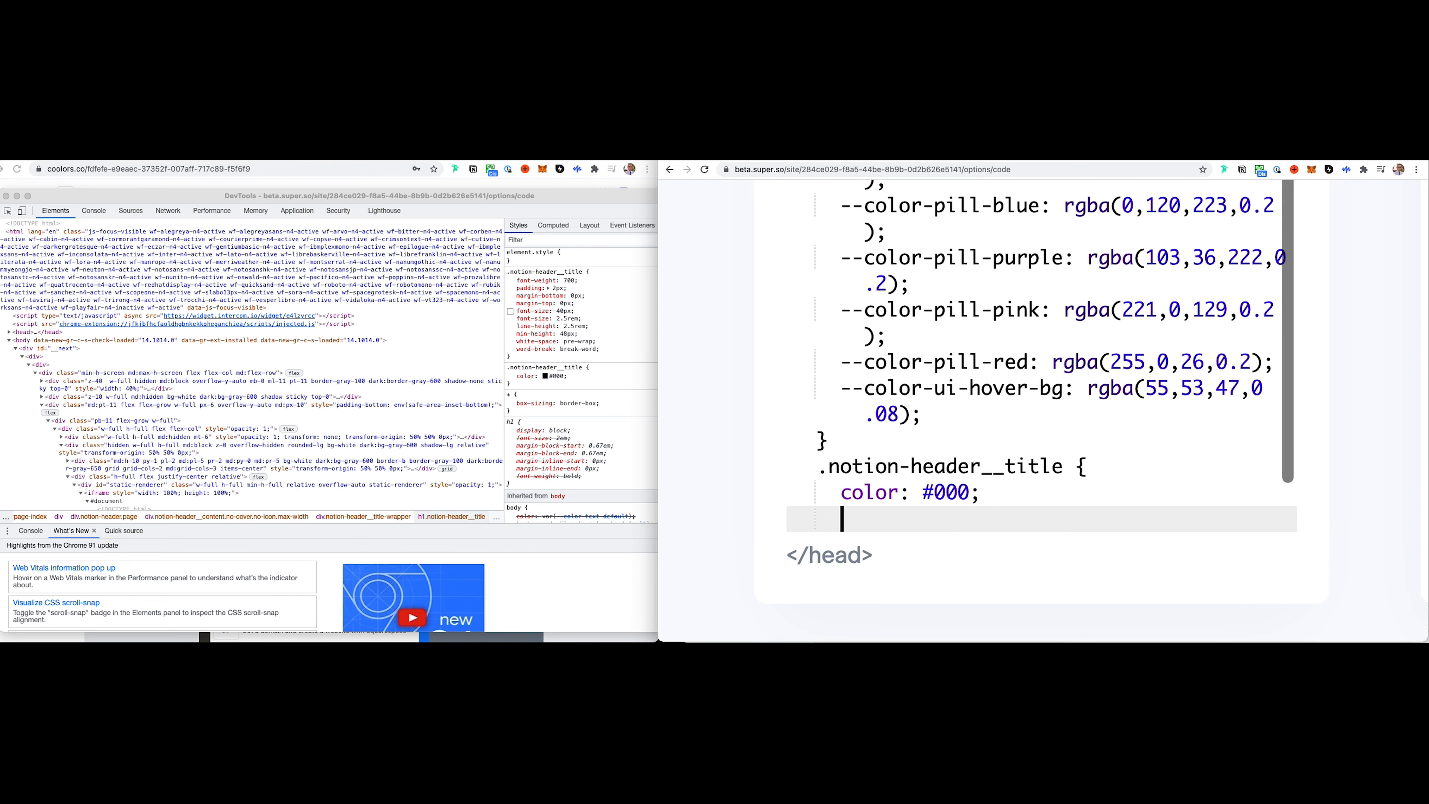
type("}")
key("super+0")
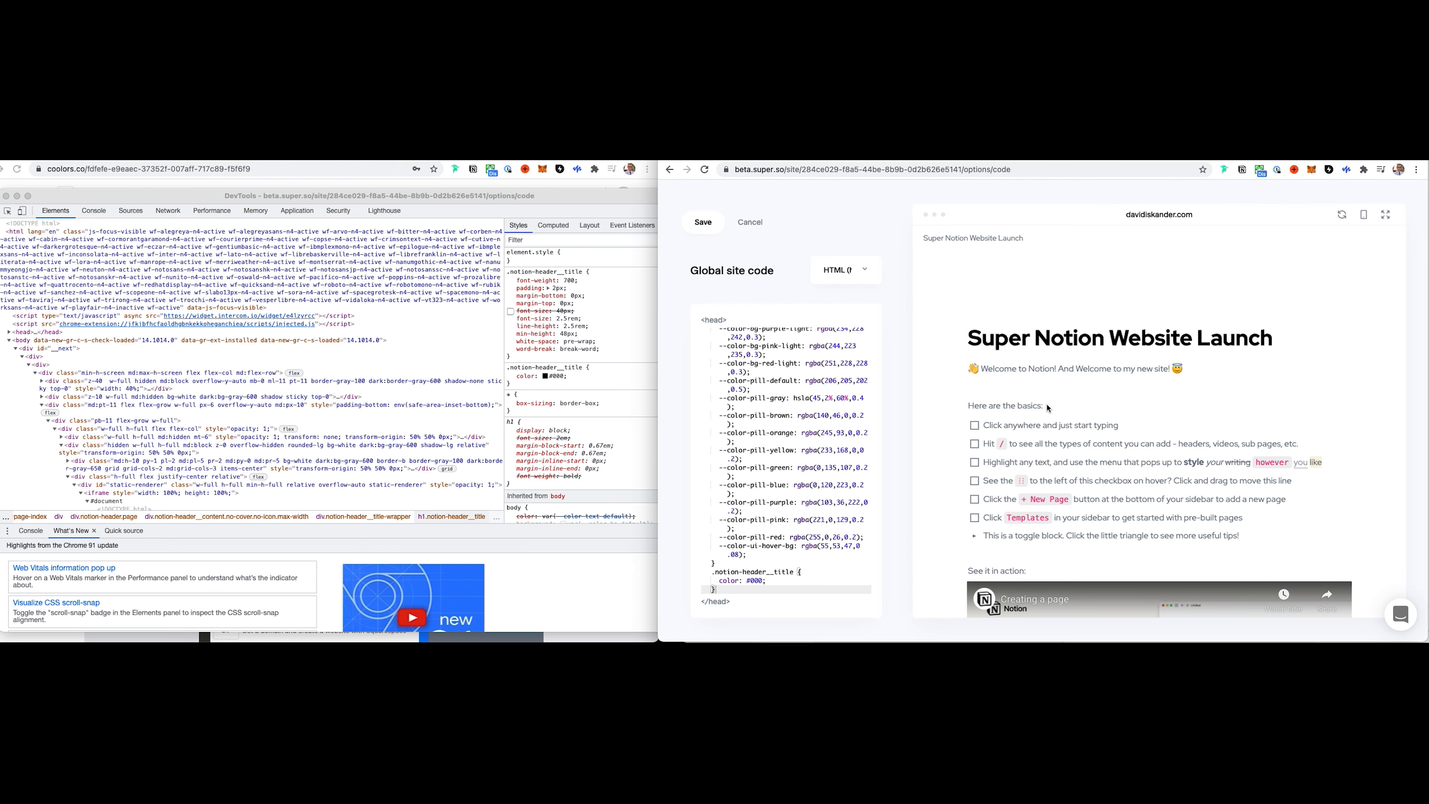
- Switch to Coolors, pick the darker slate gray shade 373D43 and copy its hex code, undoing the last two palette changes
left_click(349, 165)
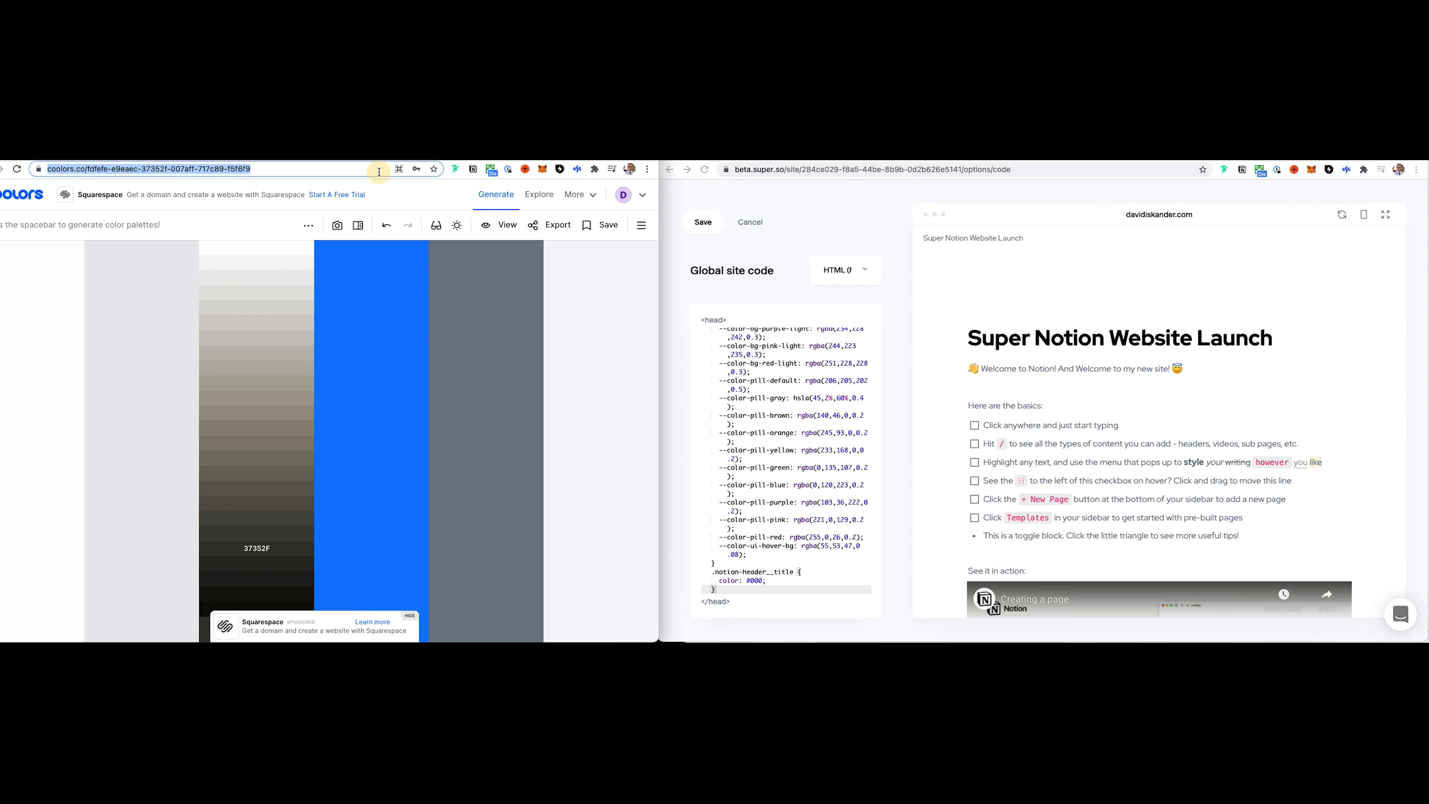
left_click(474, 537)
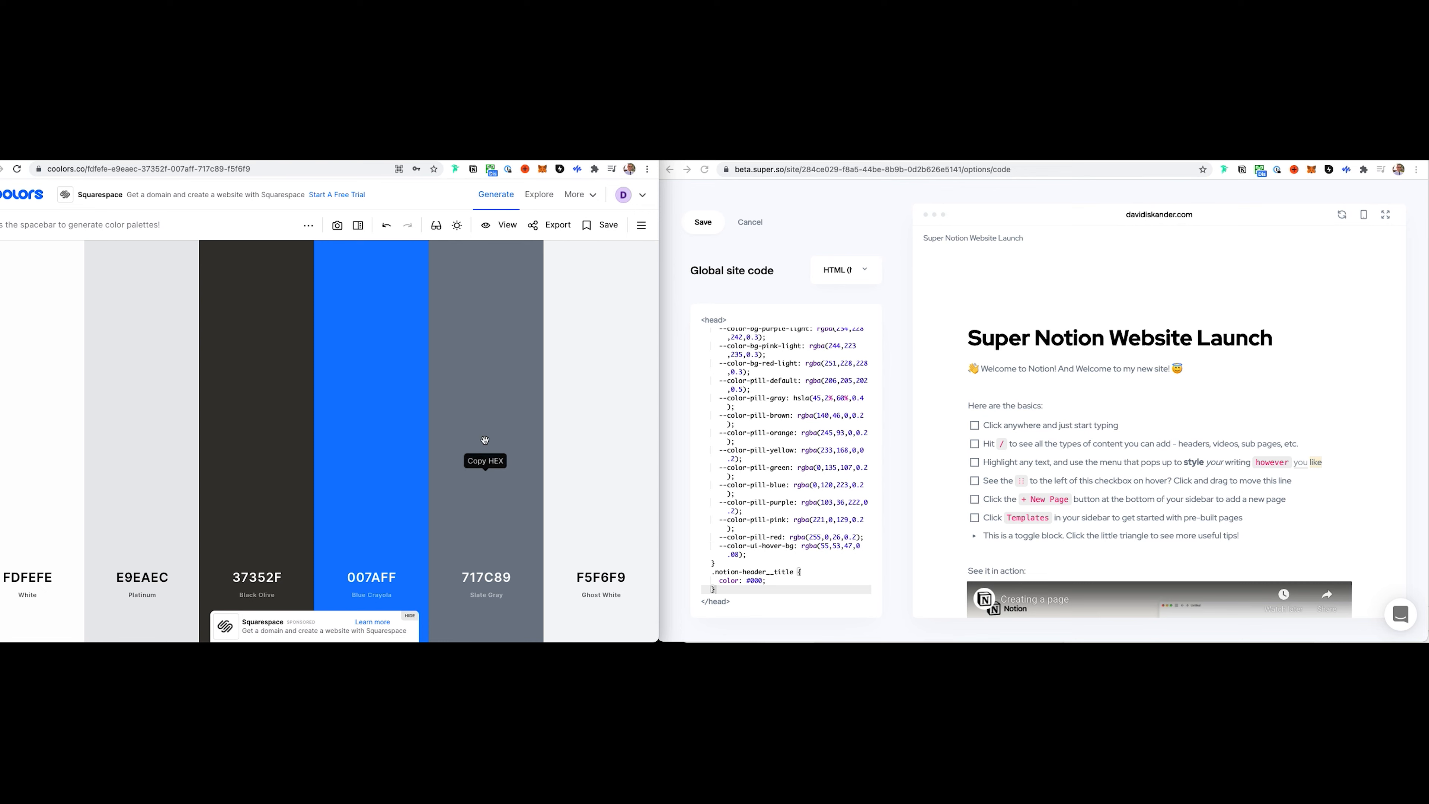
left_click(485, 396)
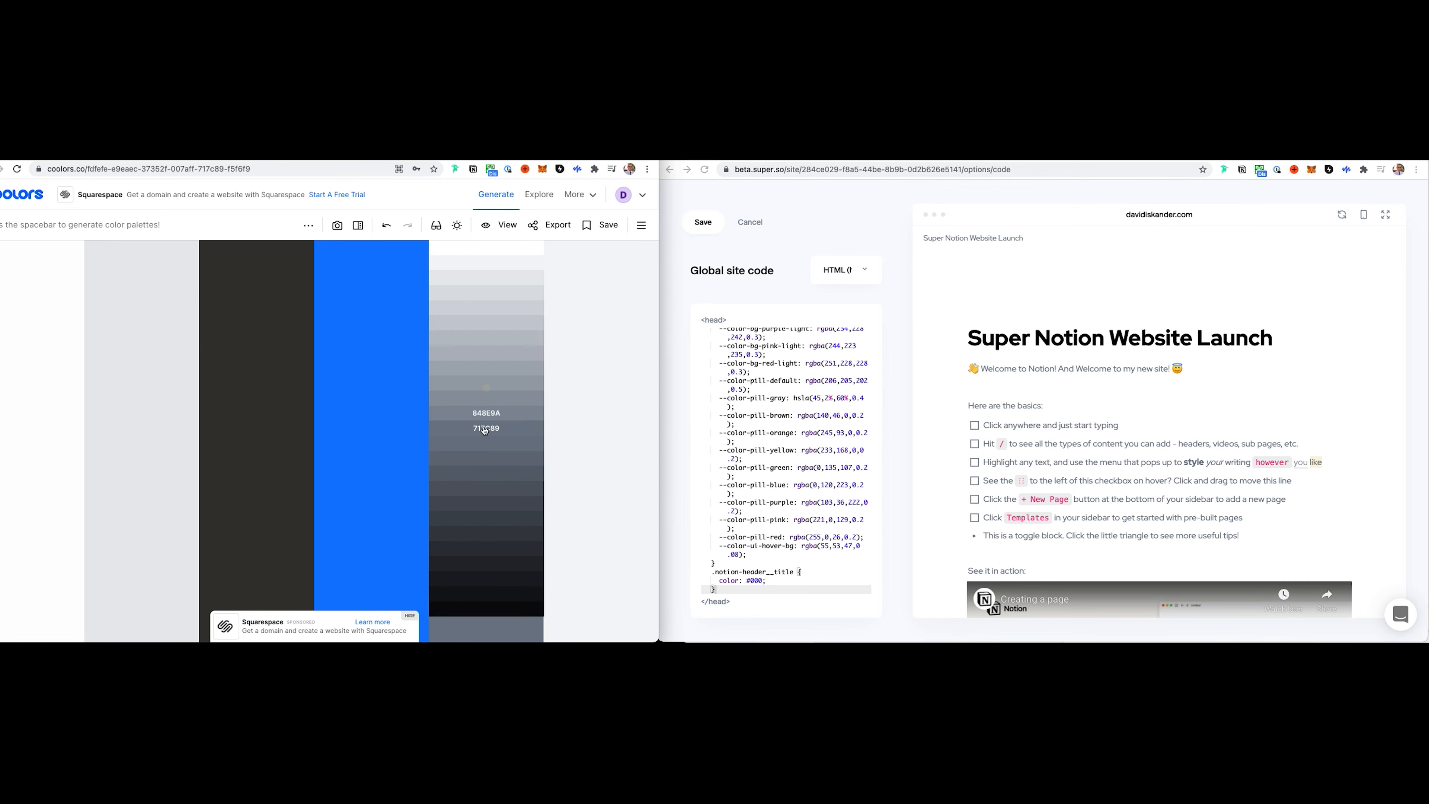
left_click(480, 530)
left_click(499, 579)
key("super+c")
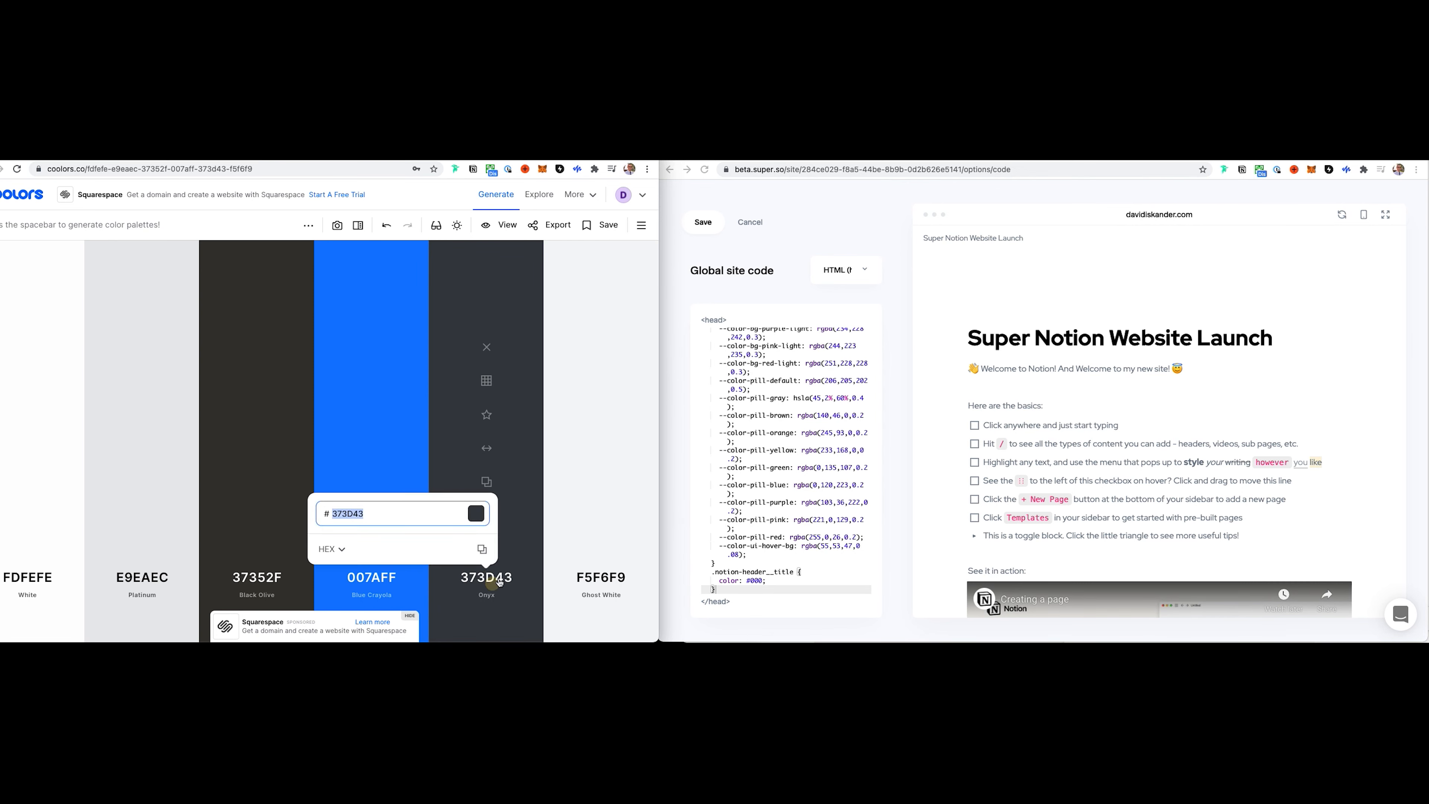
key("super+z")
key("super+z")
- Set the color in the .notion-header__title rule to #373D43 and save the global site code
left_click(767, 581)
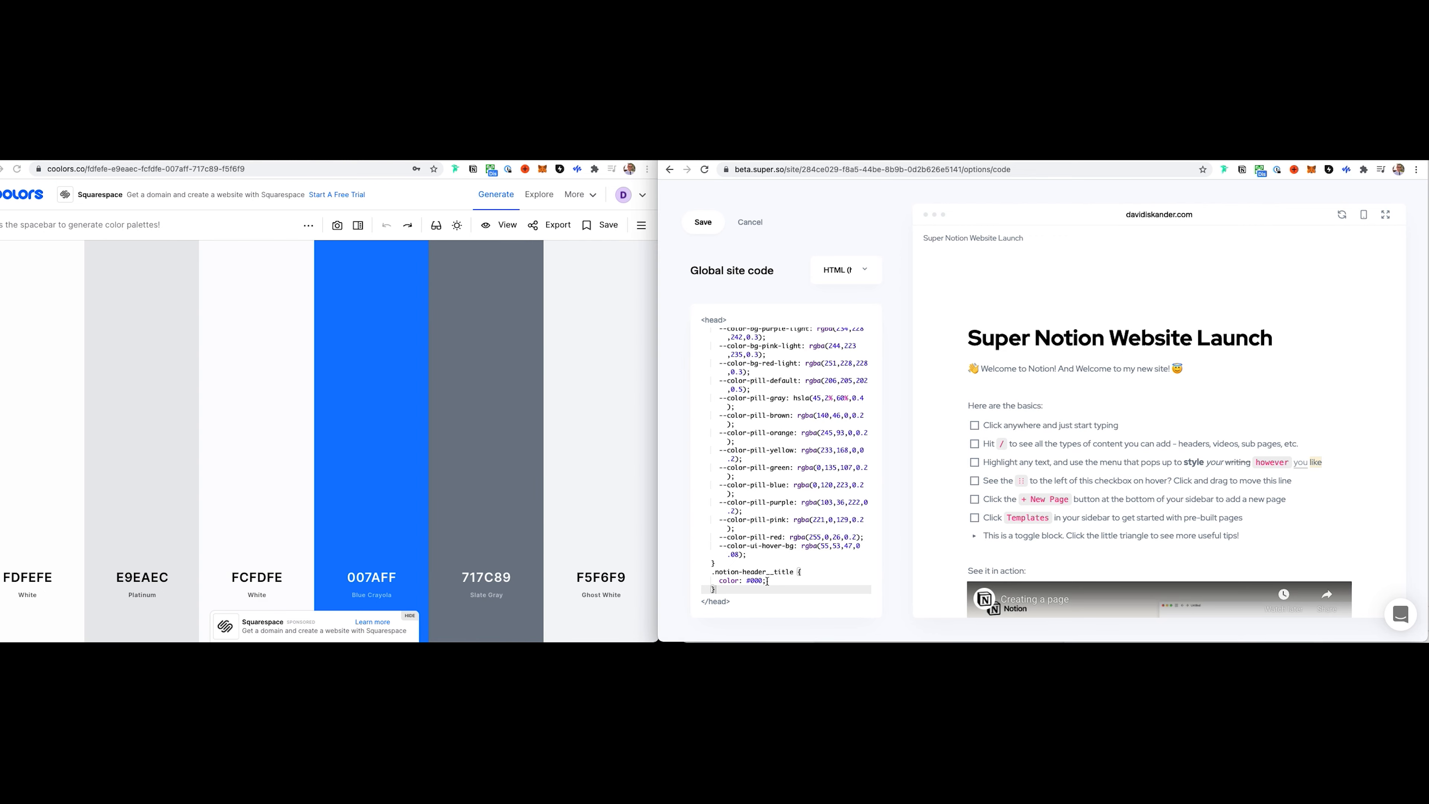
double_click(758, 580)
key("super+v")
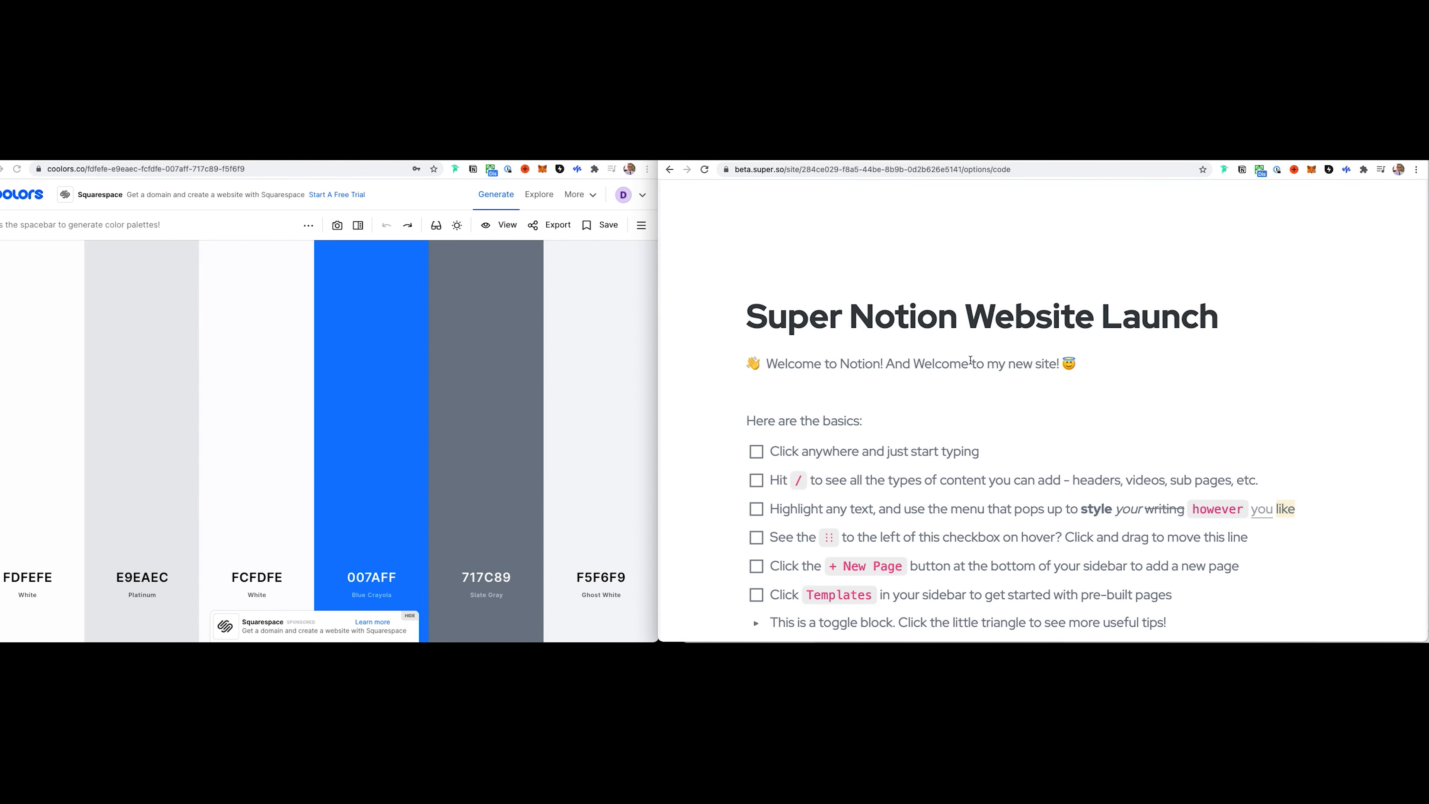
left_click(702, 232)
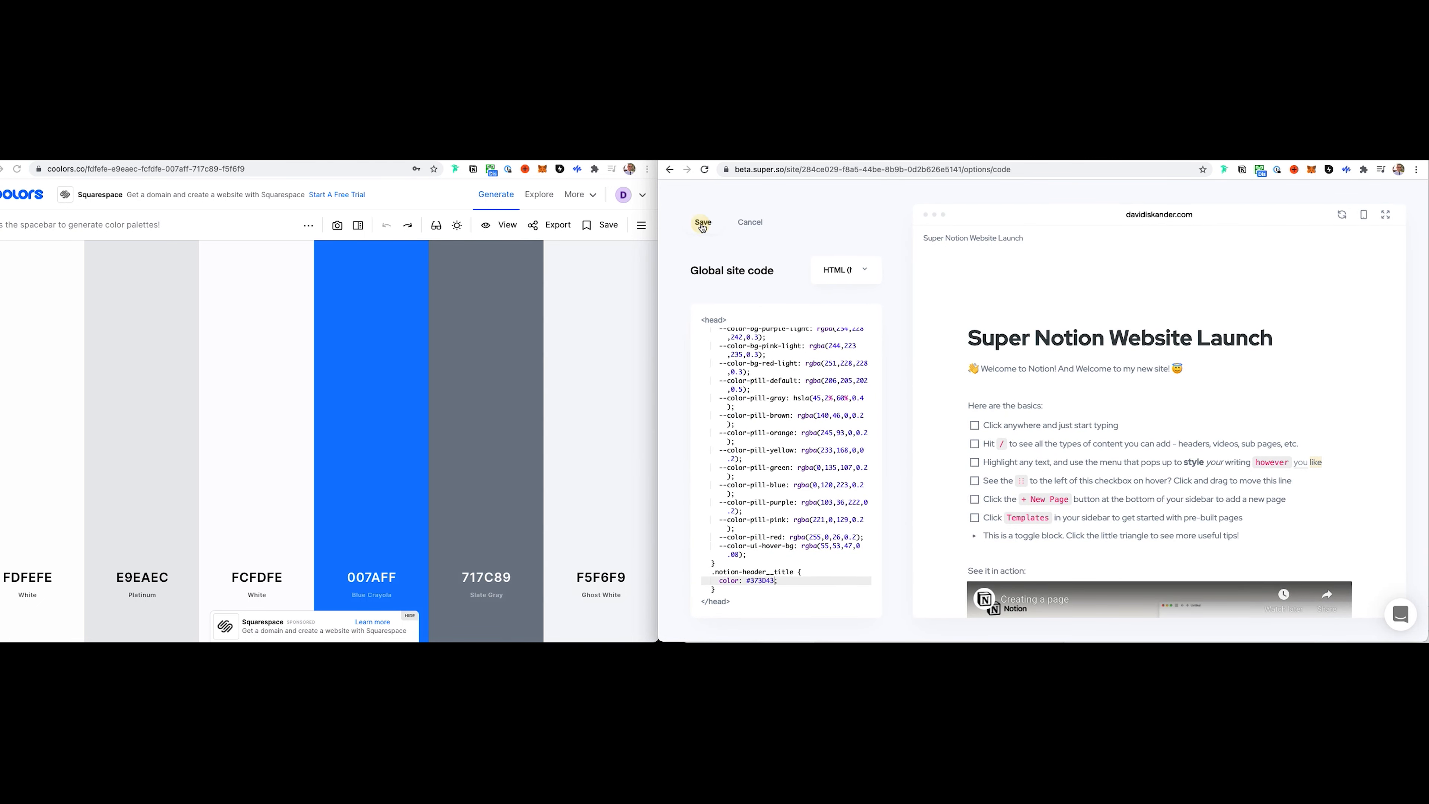
- Switch to the live site, reload it, and review the new font and text colors down the page
left_click(314, 333)
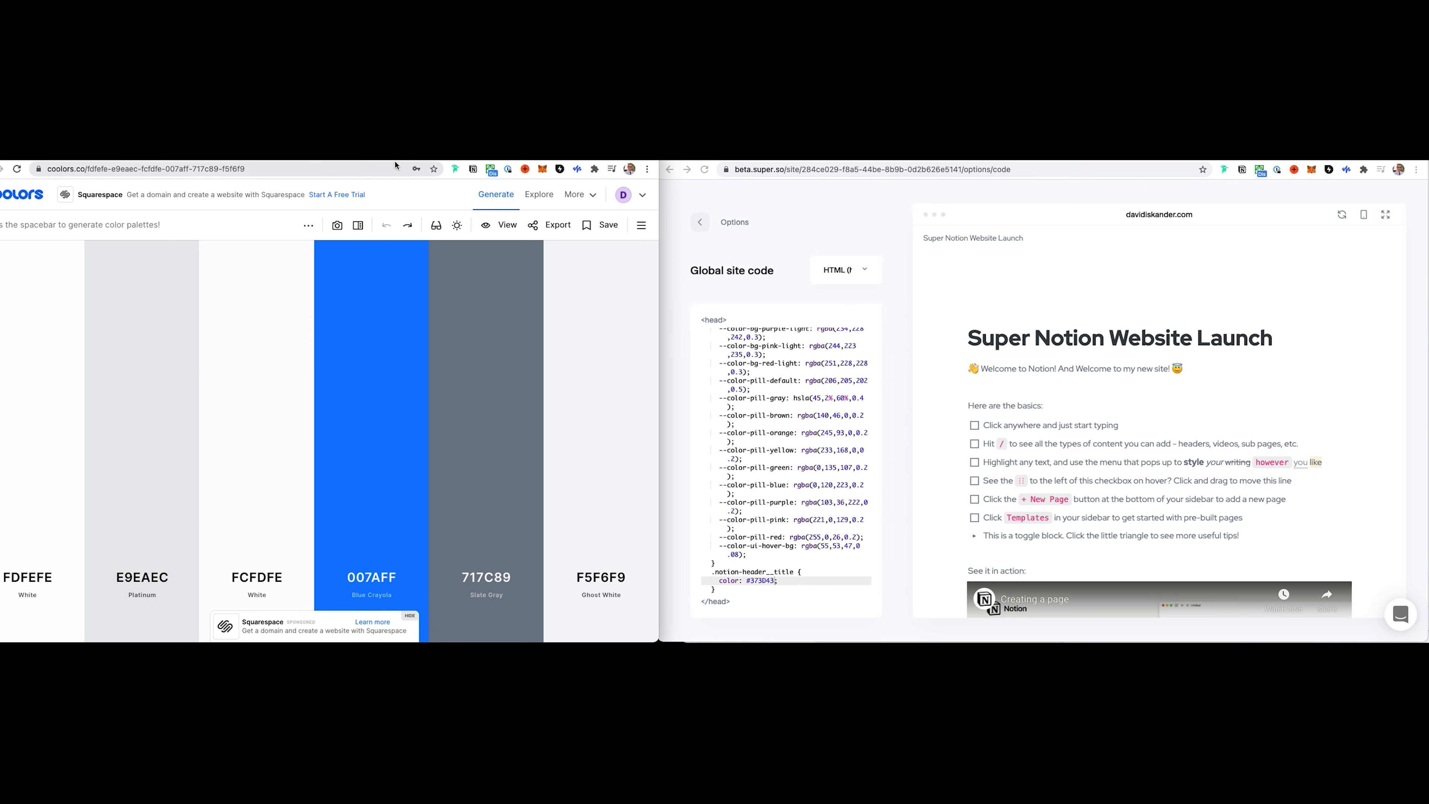
left_click(397, 155)
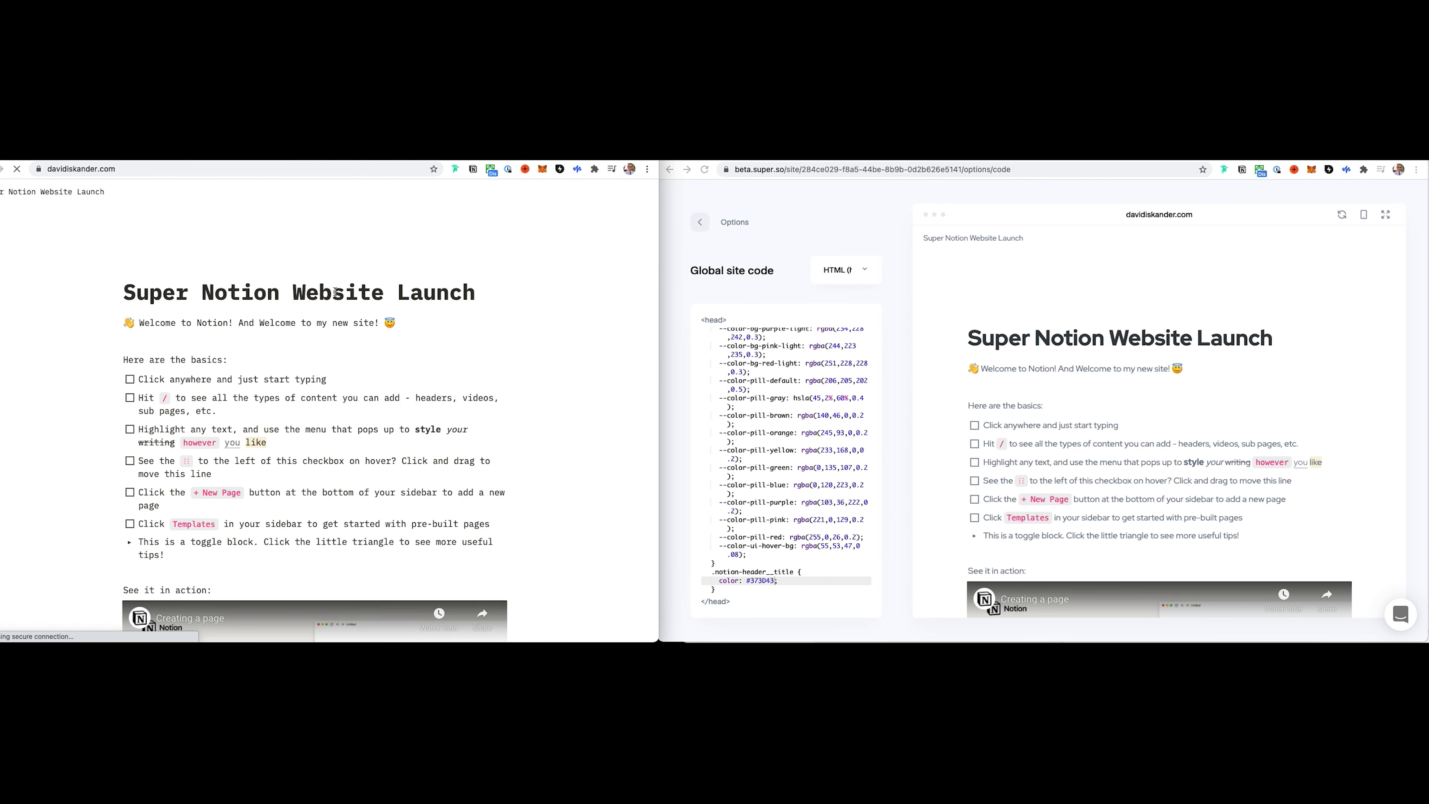
key("super+r")
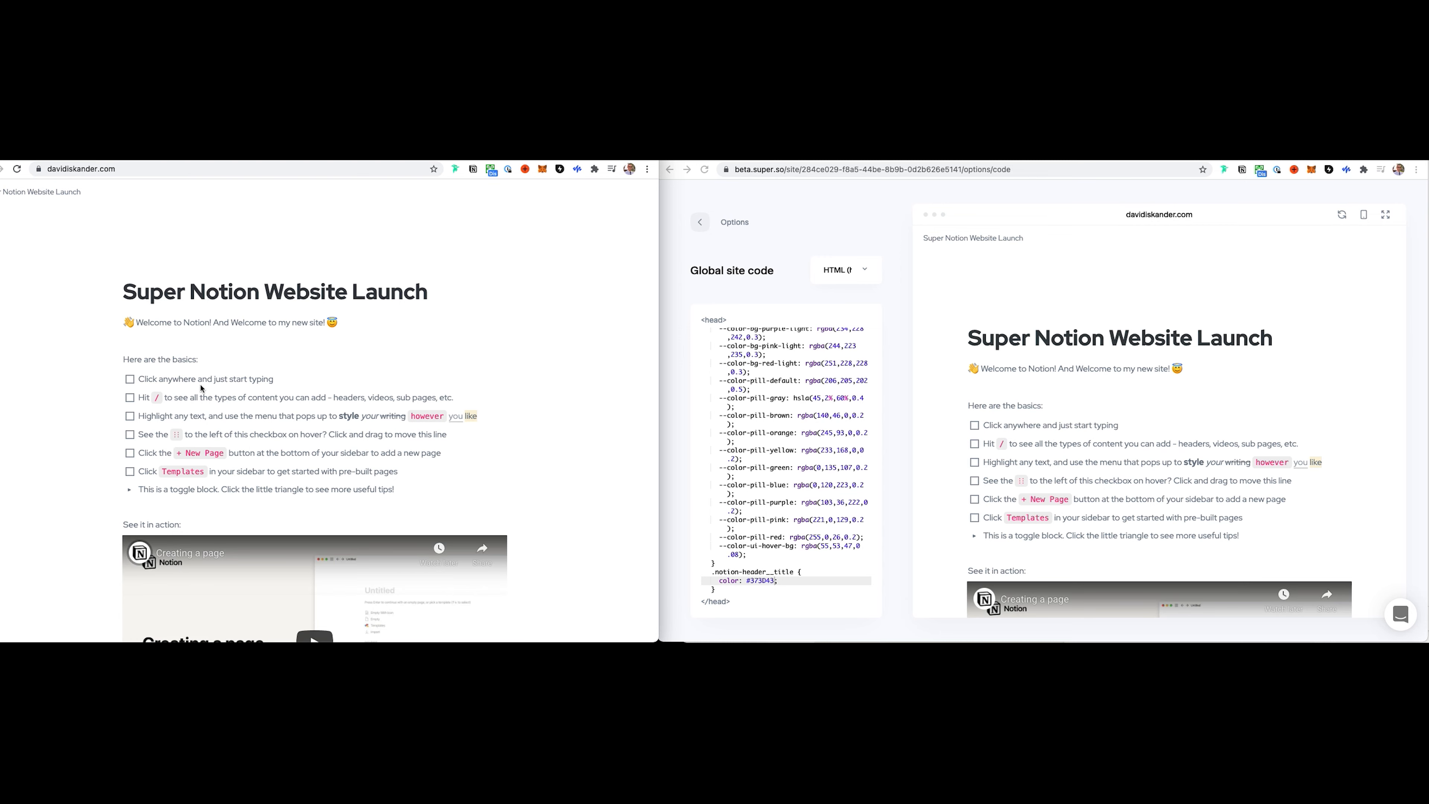
scroll(265, 410, "down", 10)
scroll(261, 419, "down", 5)
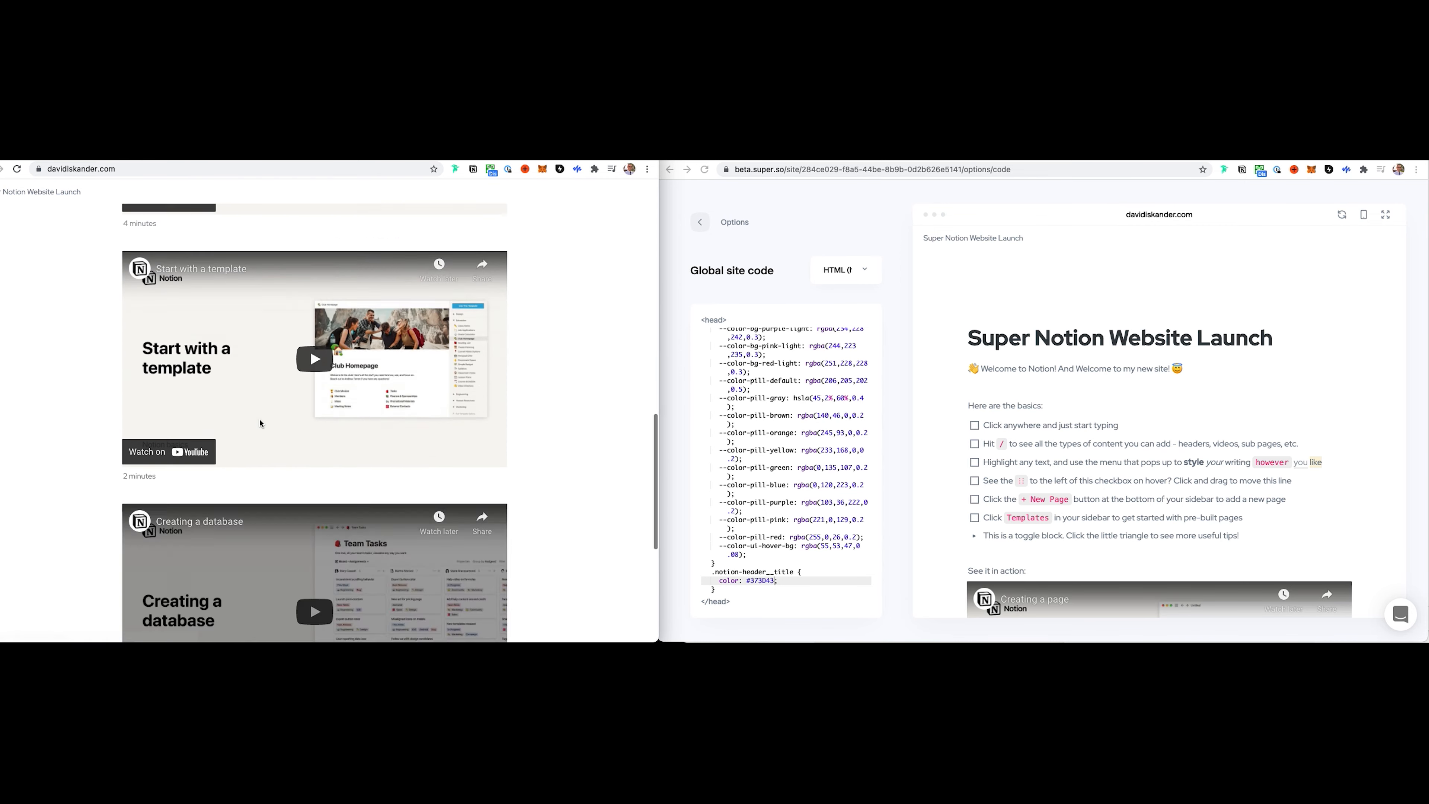
scroll(262, 415, "up", 20)
scroll(799, 465, "up", 5)
scroll(798, 465, "up", 3)
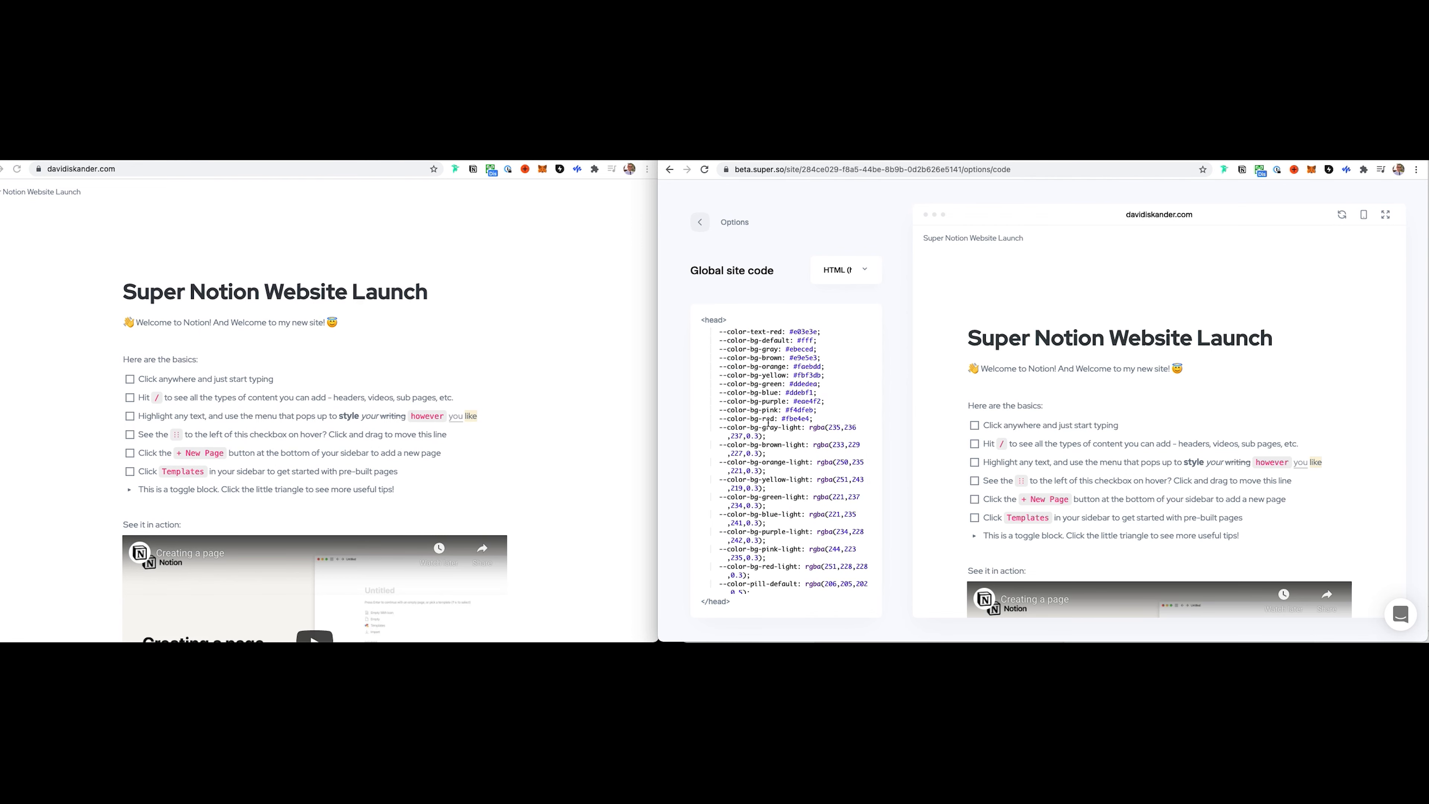
- Inspect the page title in DevTools and examine which color variables in the custom :root block are overridden
right_click(758, 379)
left_click(748, 614)
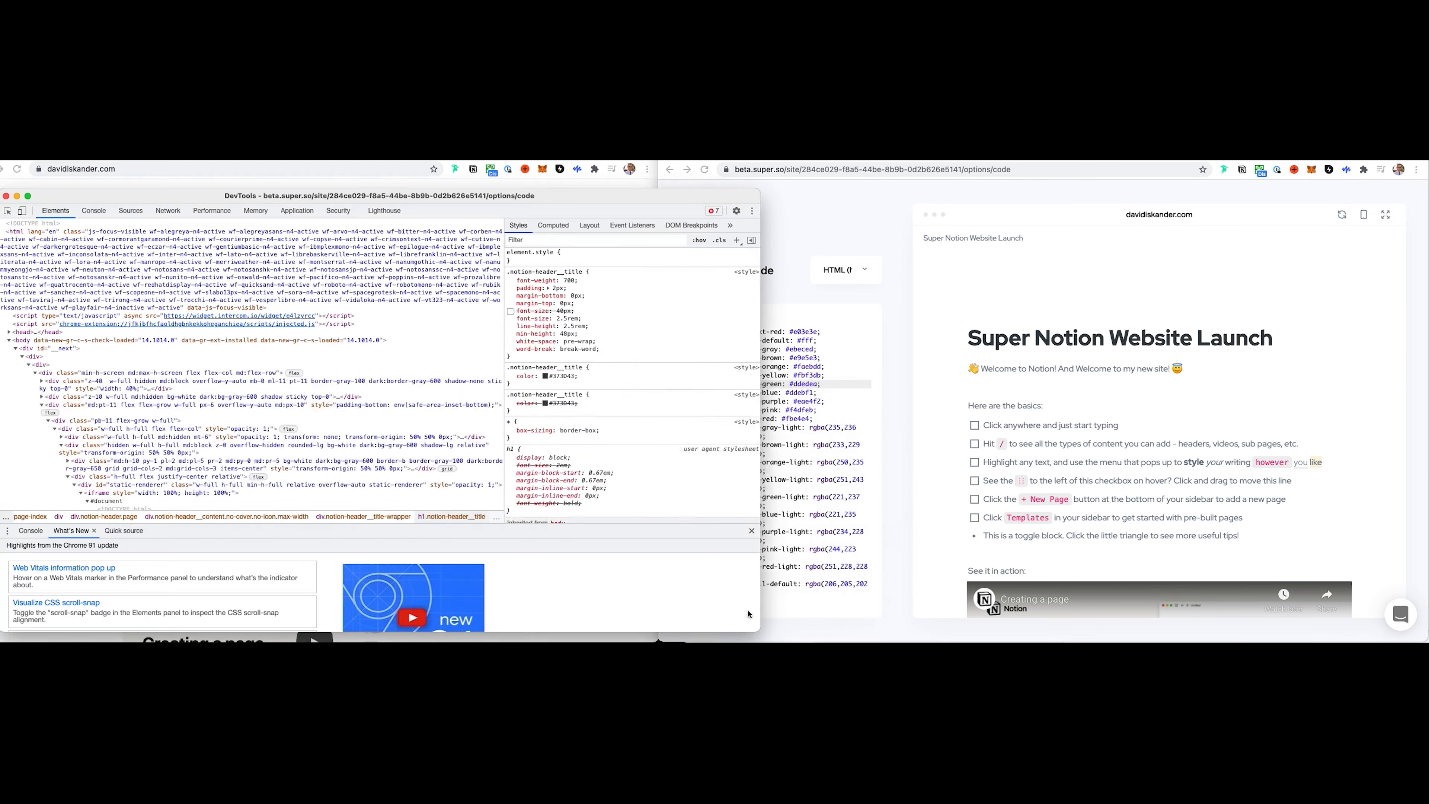
scroll(572, 425, "down", 12)
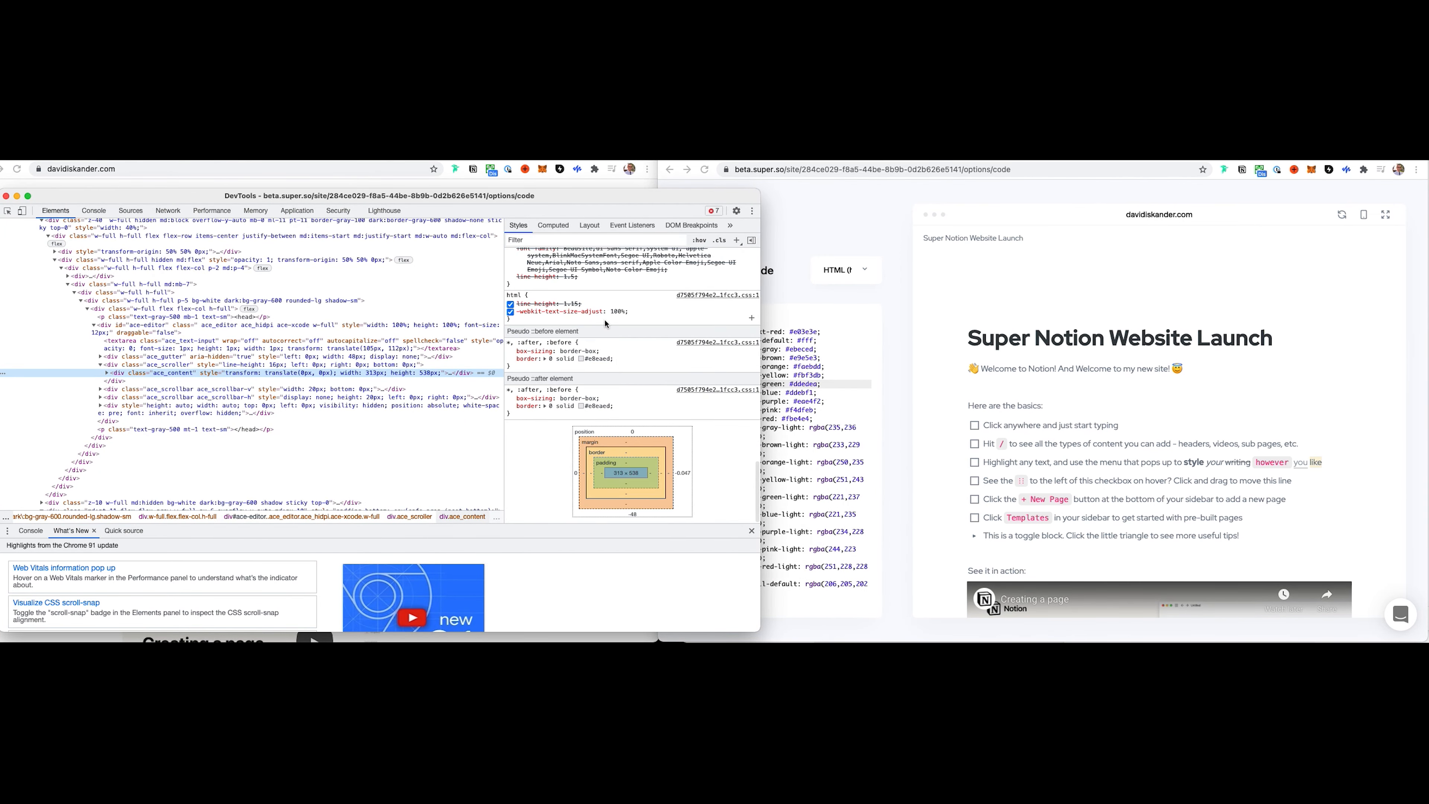
scroll(605, 324, "up", 8)
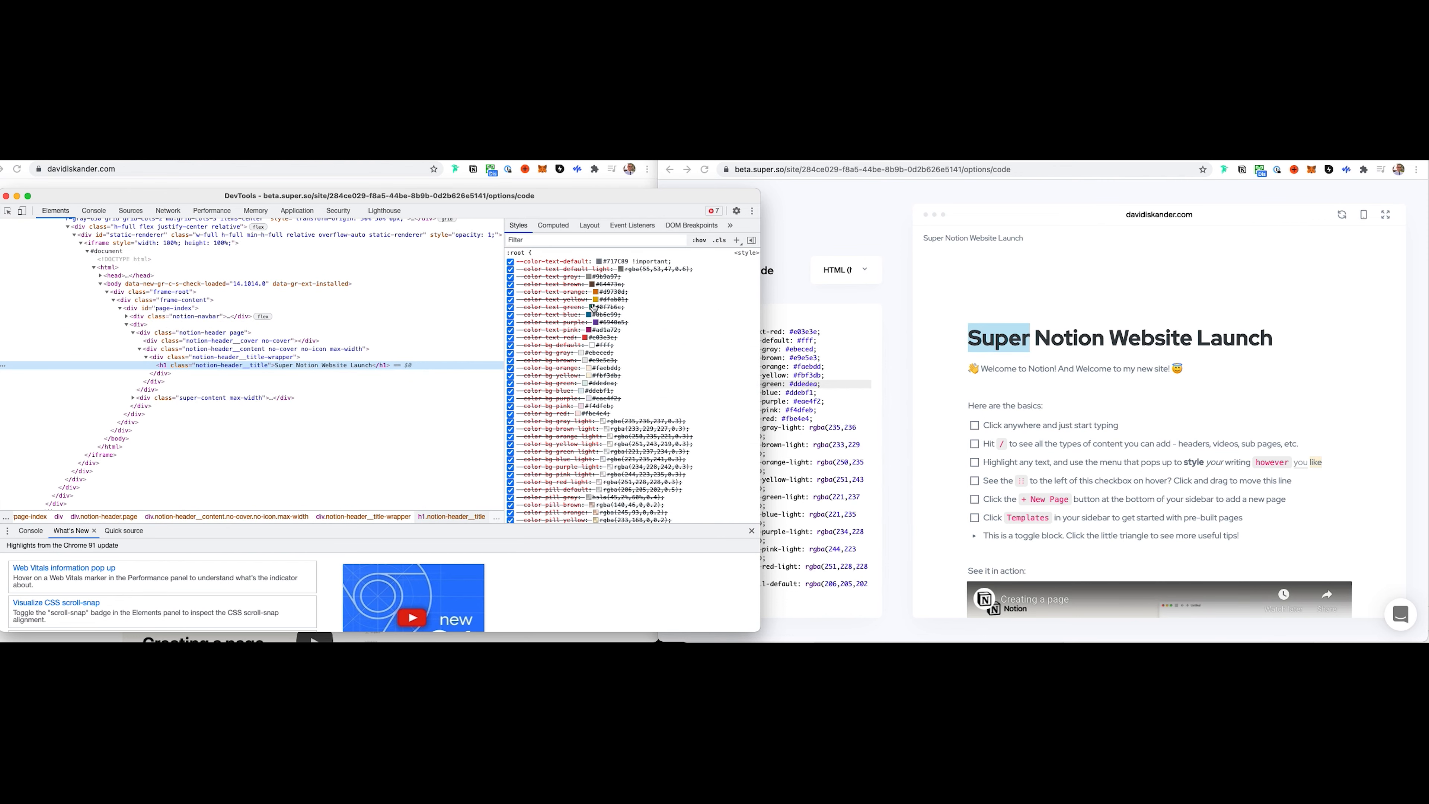
scroll(591, 309, "down", 3)
scroll(552, 305, "up", 3)
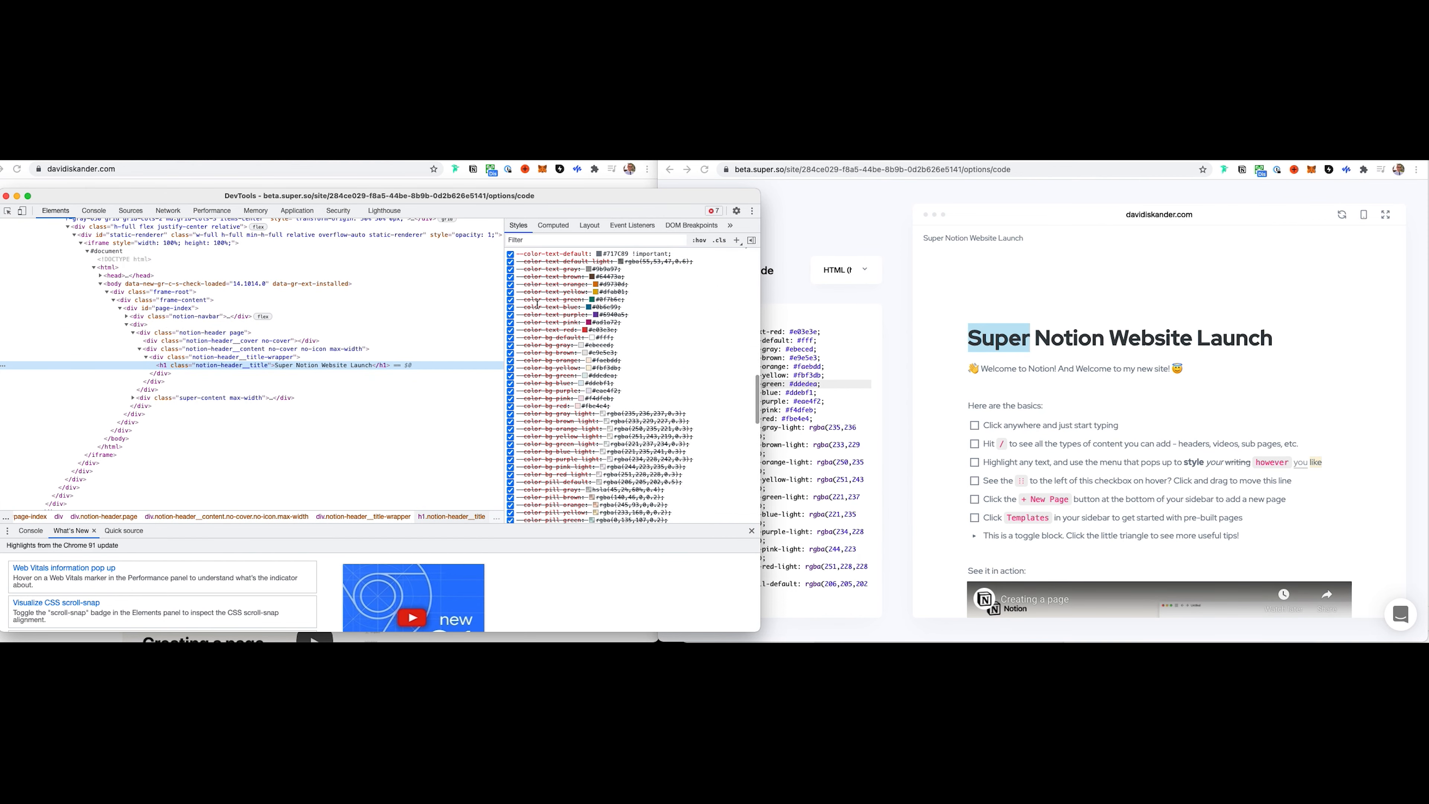
scroll(538, 304, "up", 1)
scroll(650, 330, "up", 4)
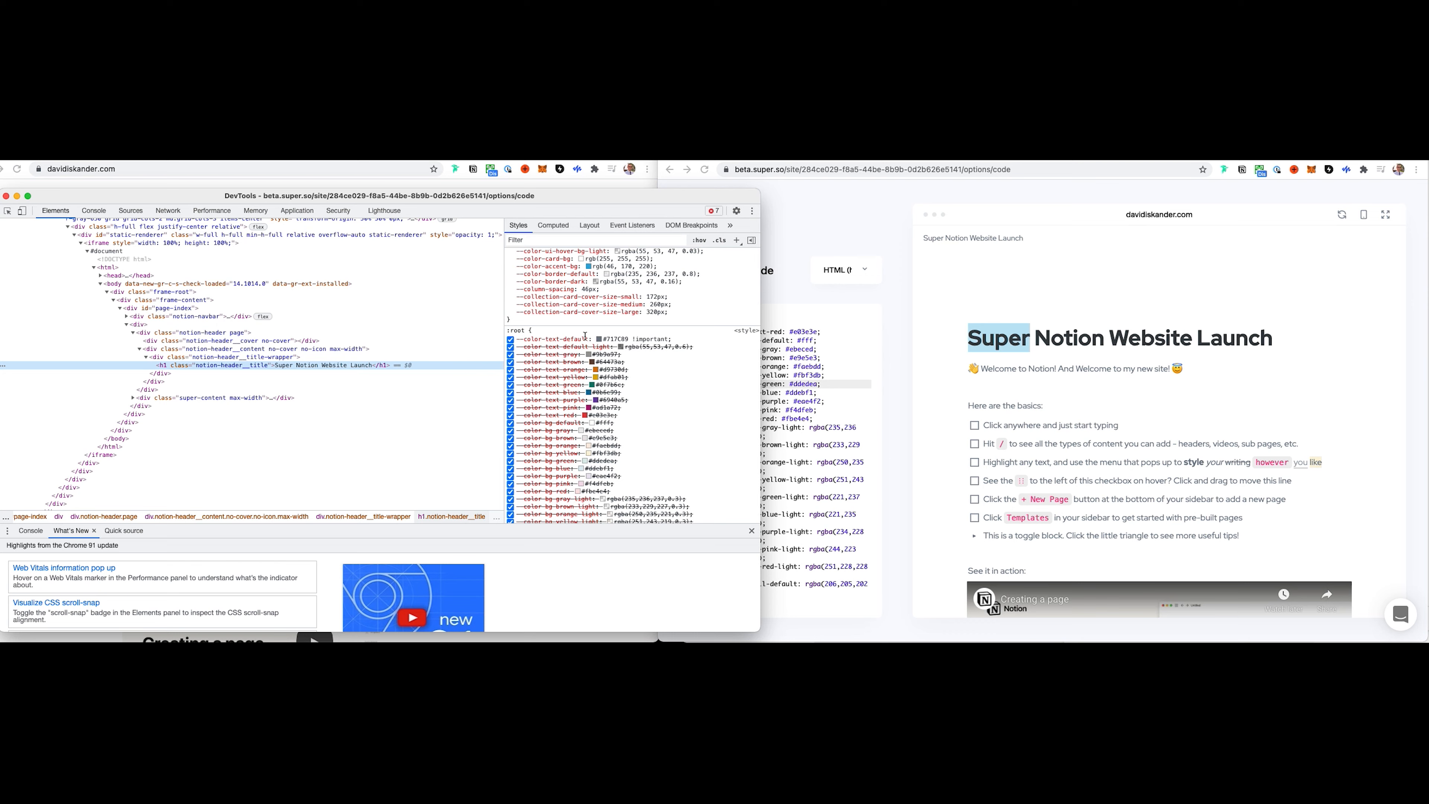
- Append !important to the --color-text-default-light declaration in the global site code and check the :root variables in DevTools
left_click(834, 338)
scroll(814, 355, "up", 3)
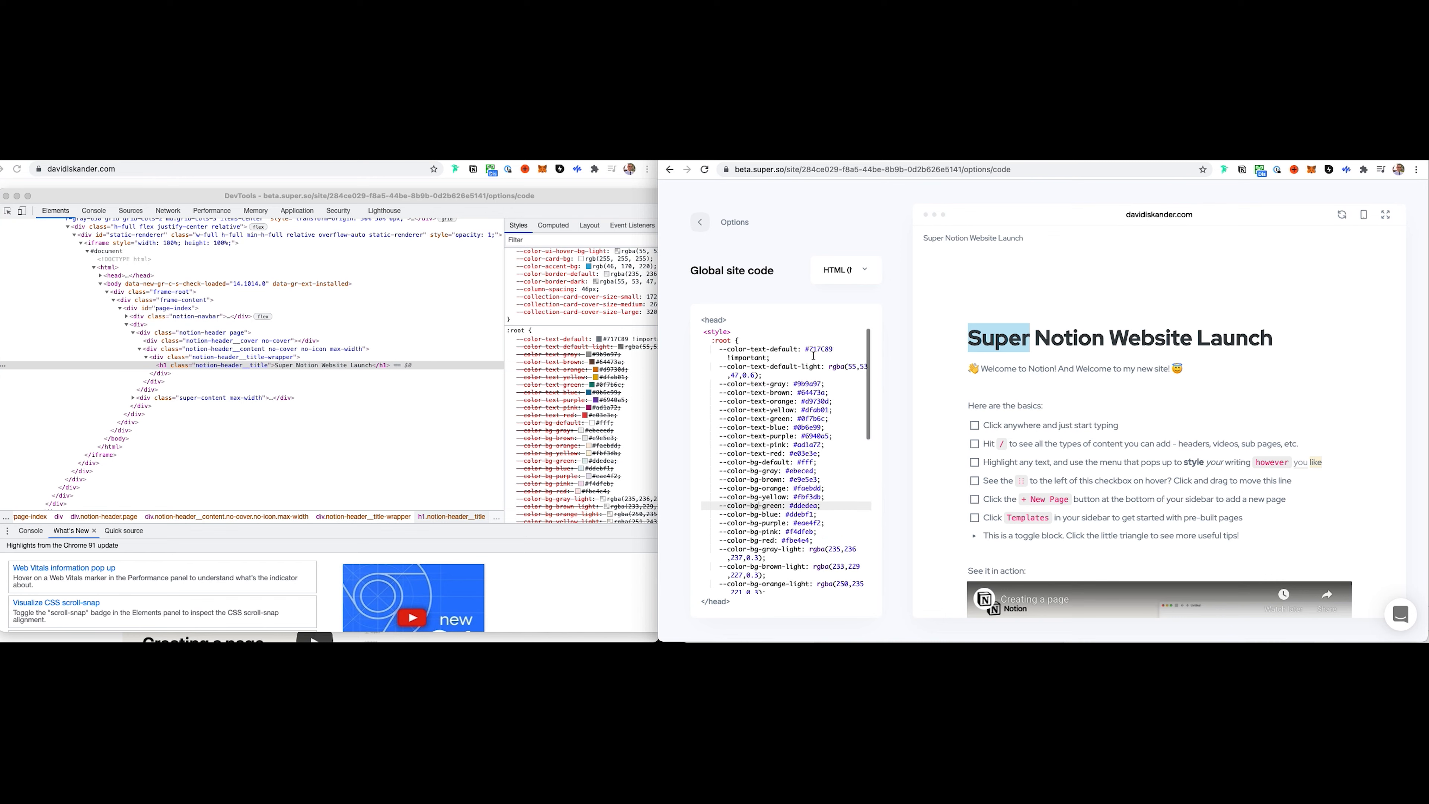
left_click(1025, 163)
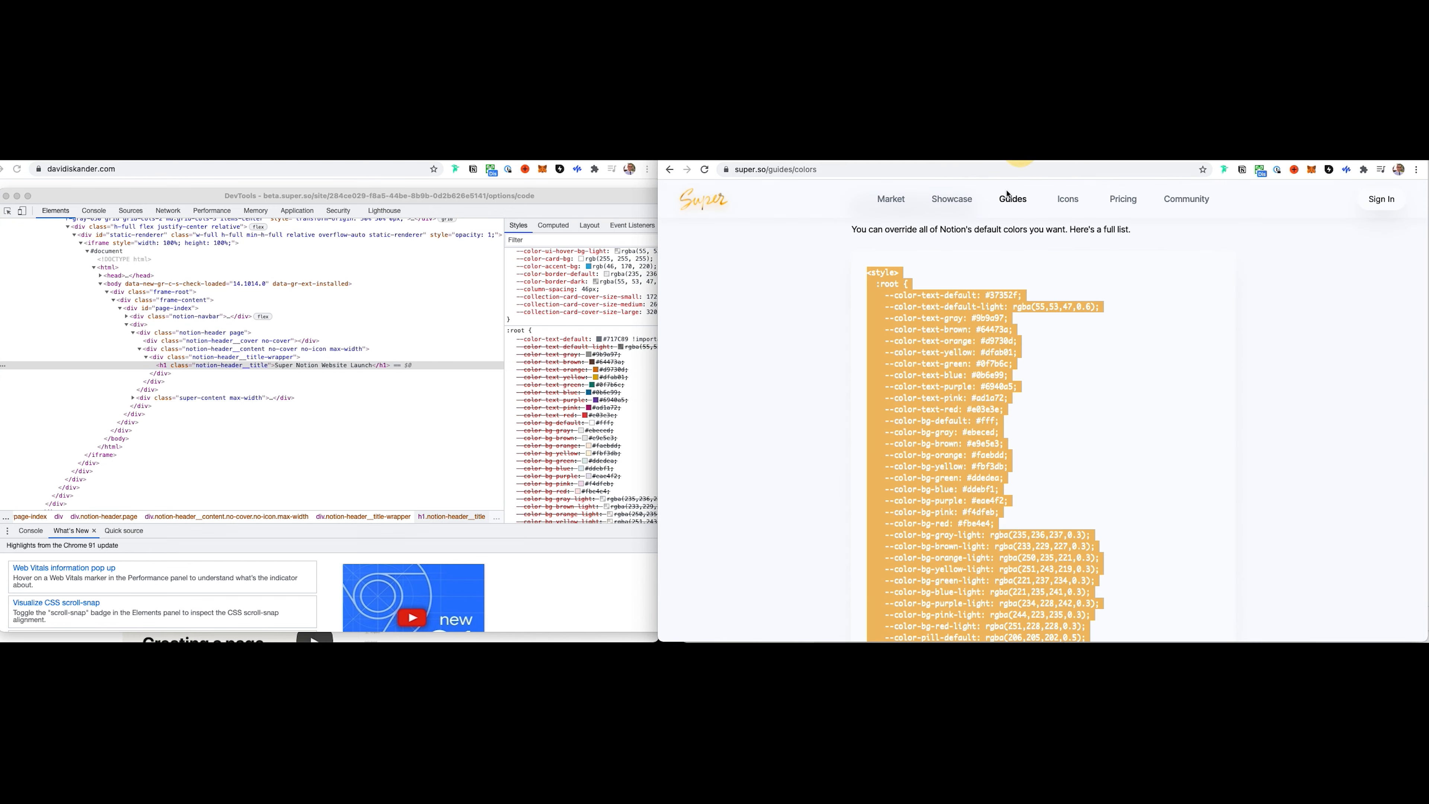
left_click(955, 382)
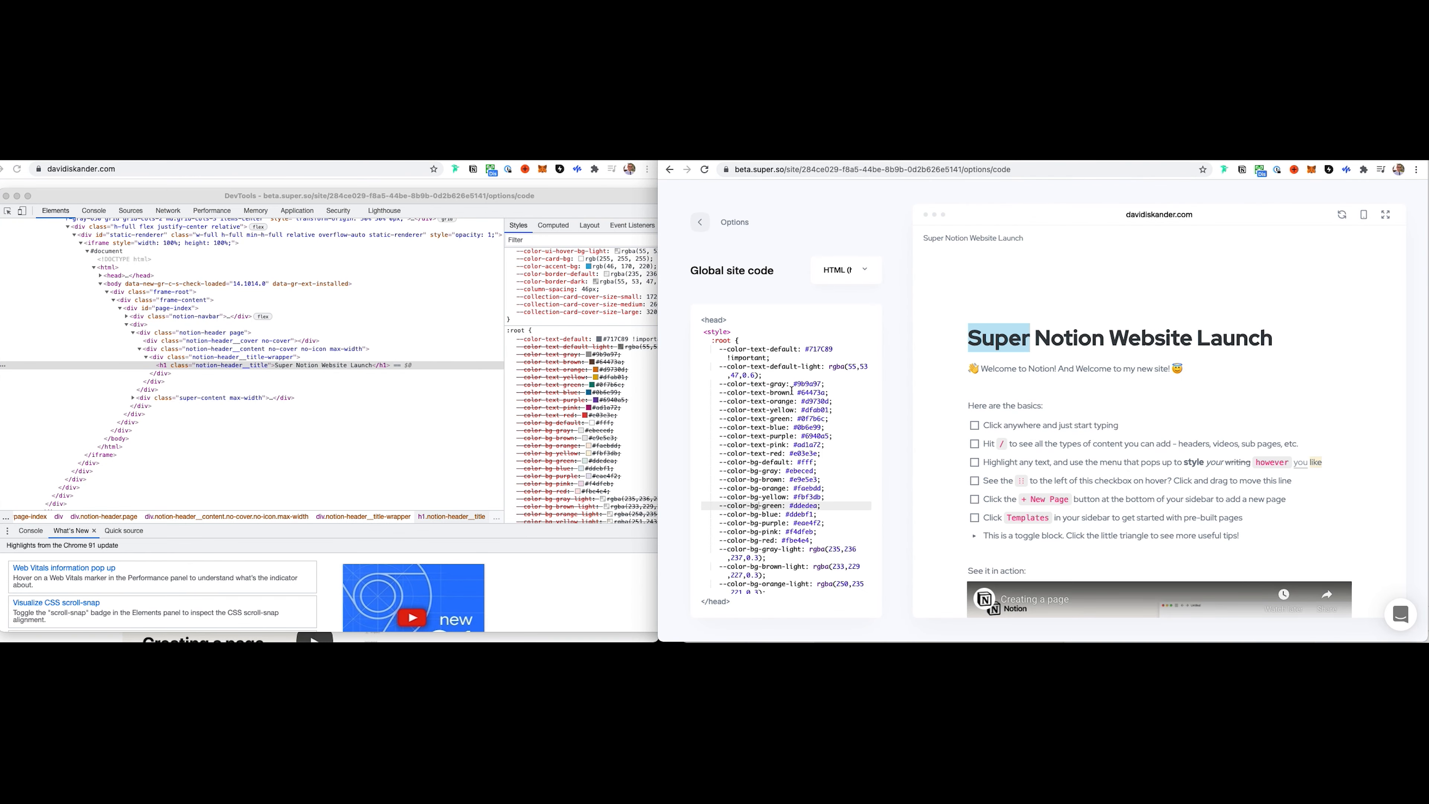
left_click(768, 378)
key("BackSpace")
type("!important;")
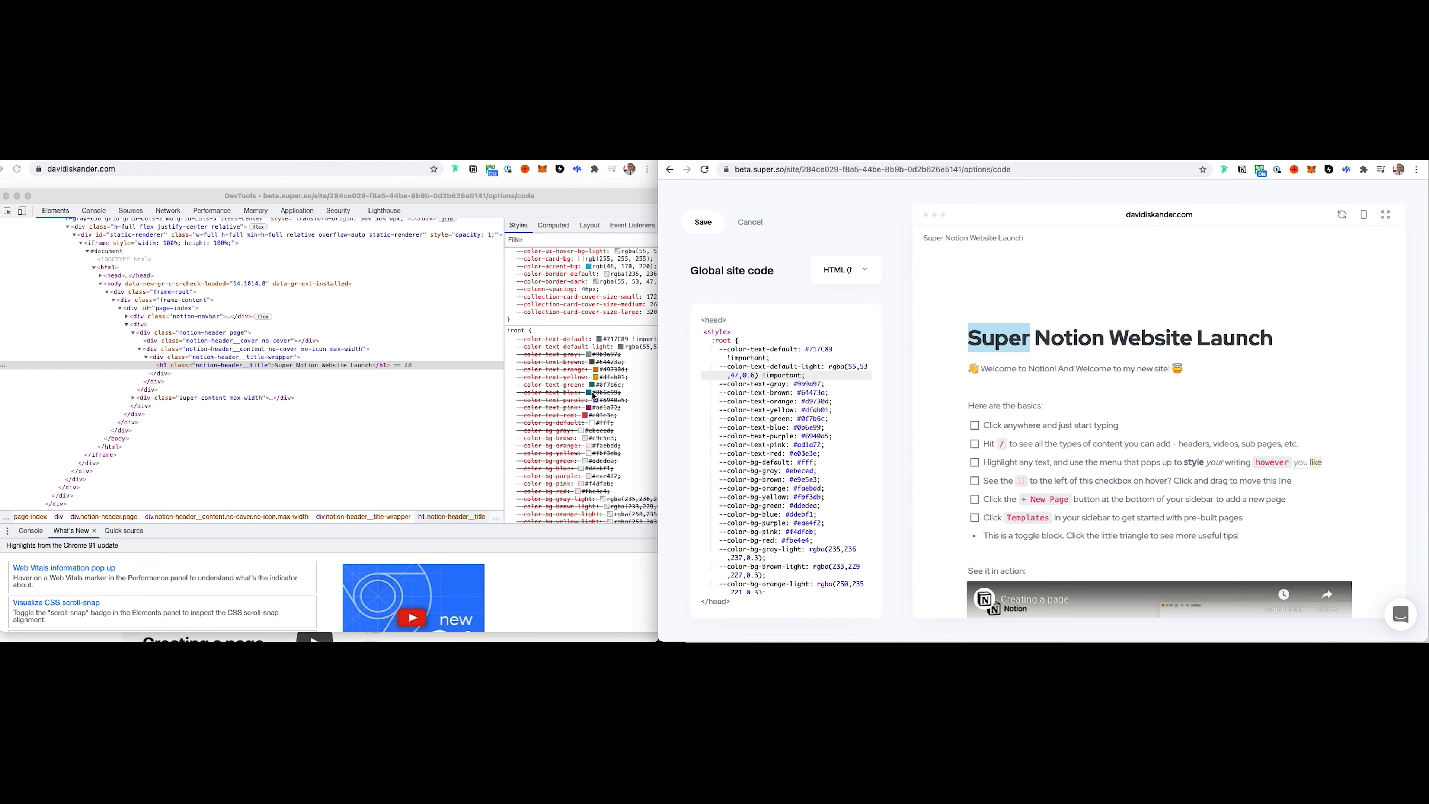
left_click(574, 383)
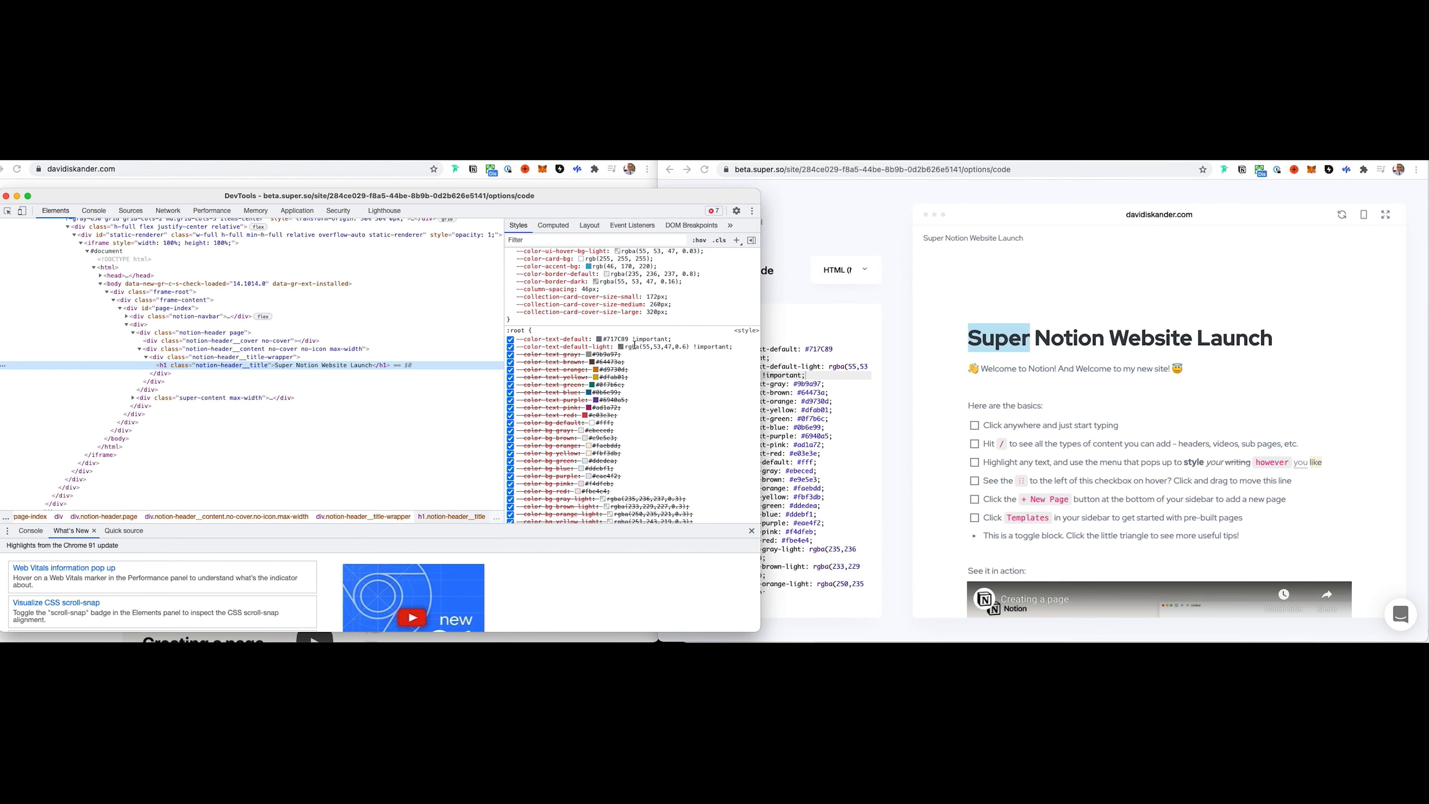
scroll(625, 386, "down", 5)
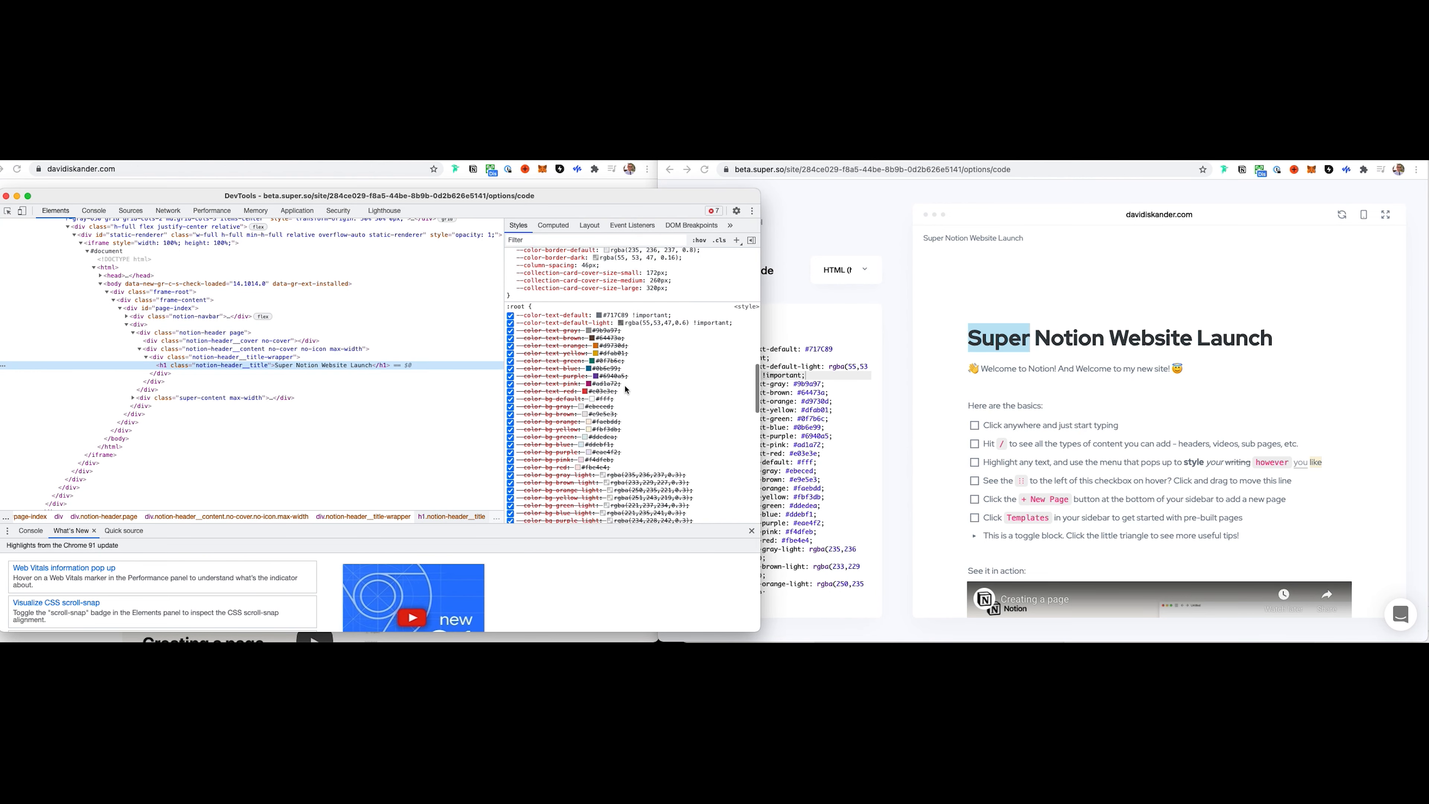
- Examine the color variables in the :root blocks in DevTools to see which declarations are overridden
scroll(626, 387, "down", 8)
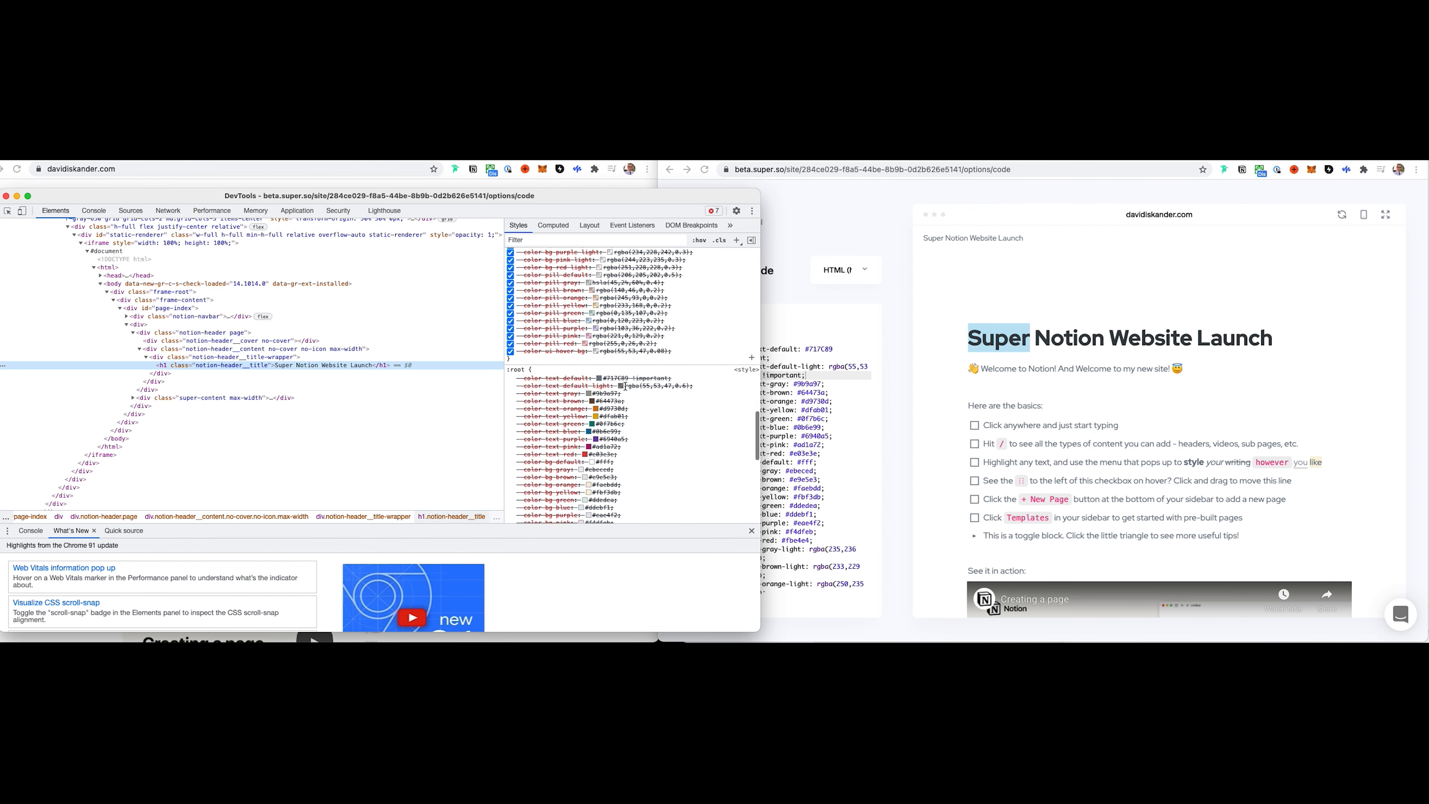
scroll(625, 386, "down", 2)
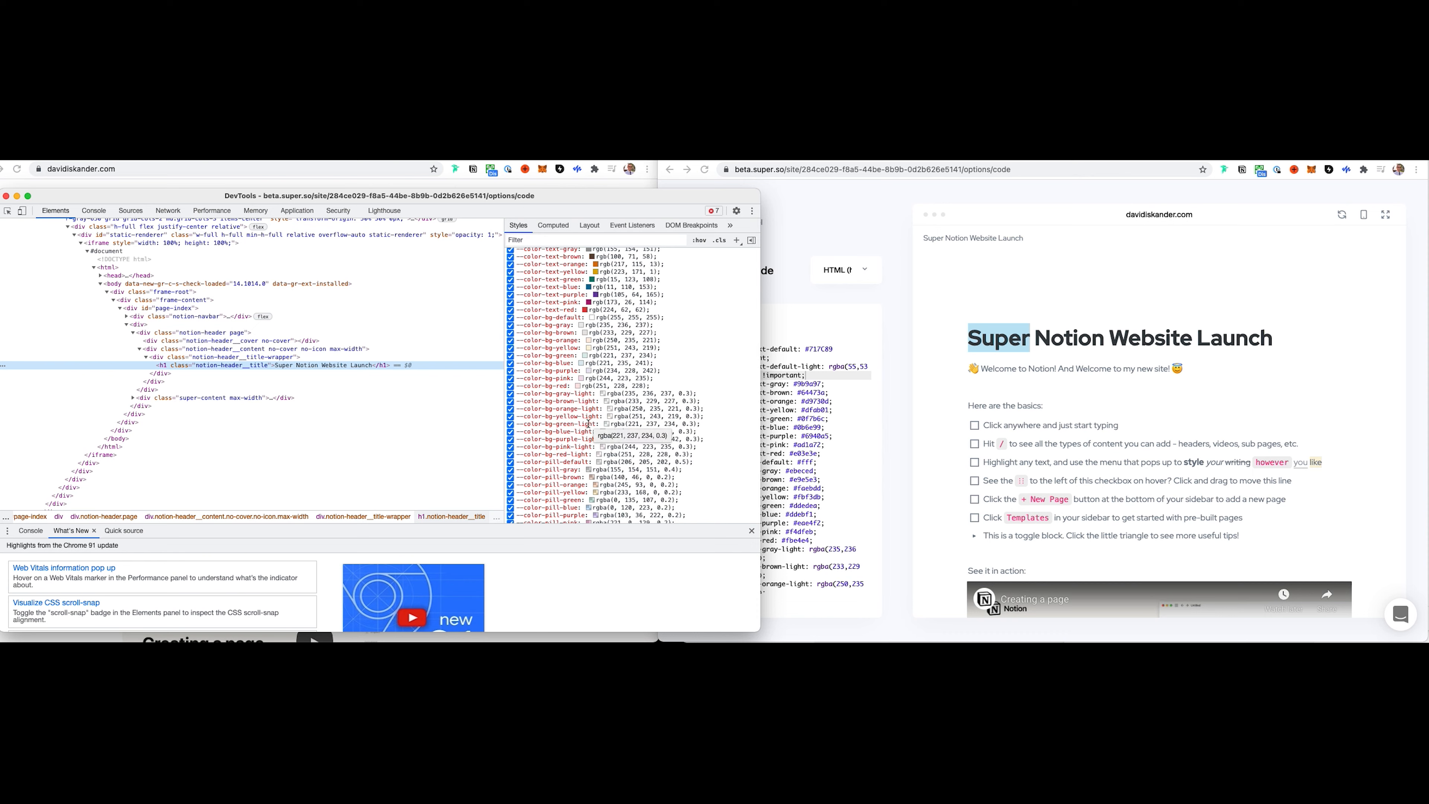
scroll(540, 434, "down", 2)
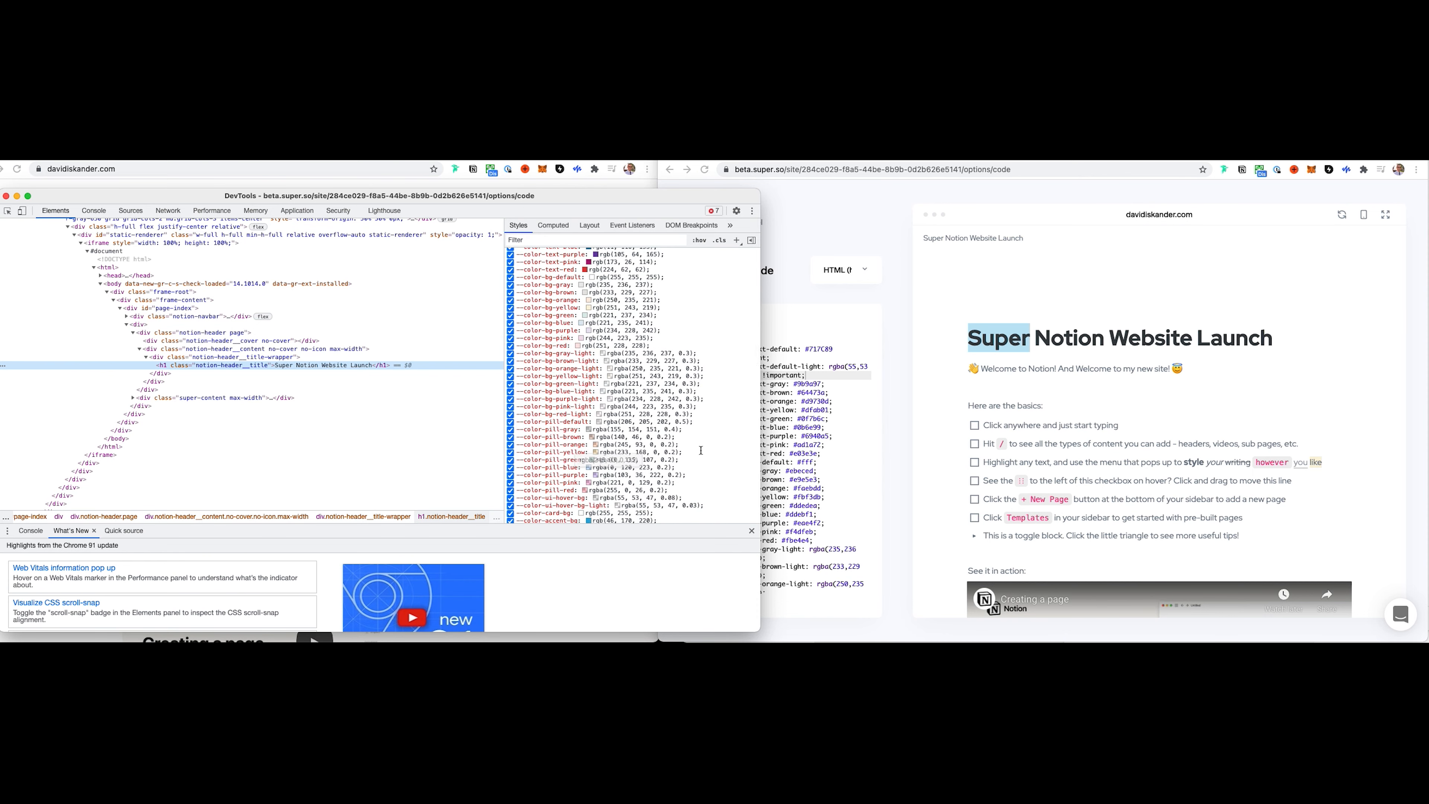
scroll(634, 420, "down", 5)
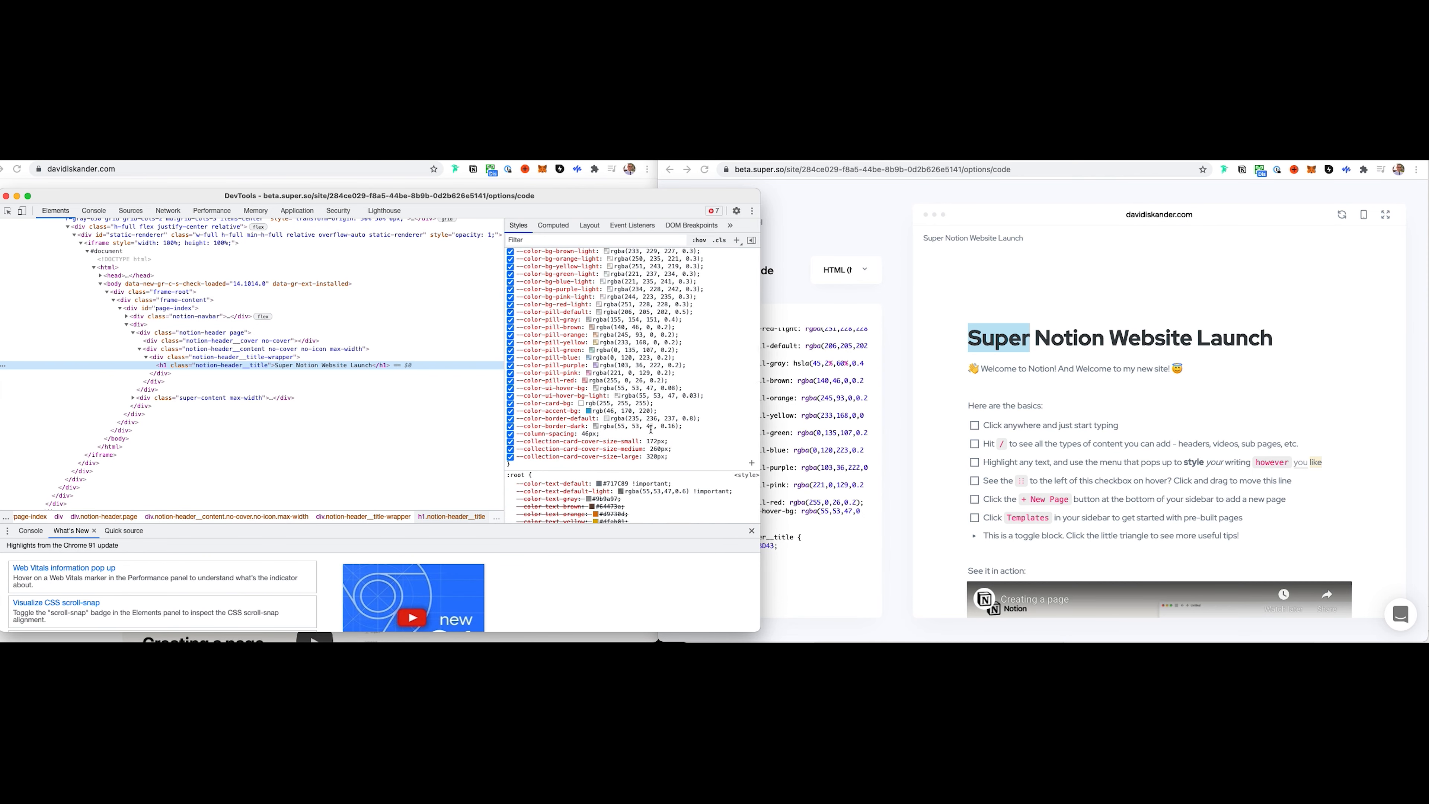
left_click_drag(602, 435, 569, 382)
left_click(1036, 486)
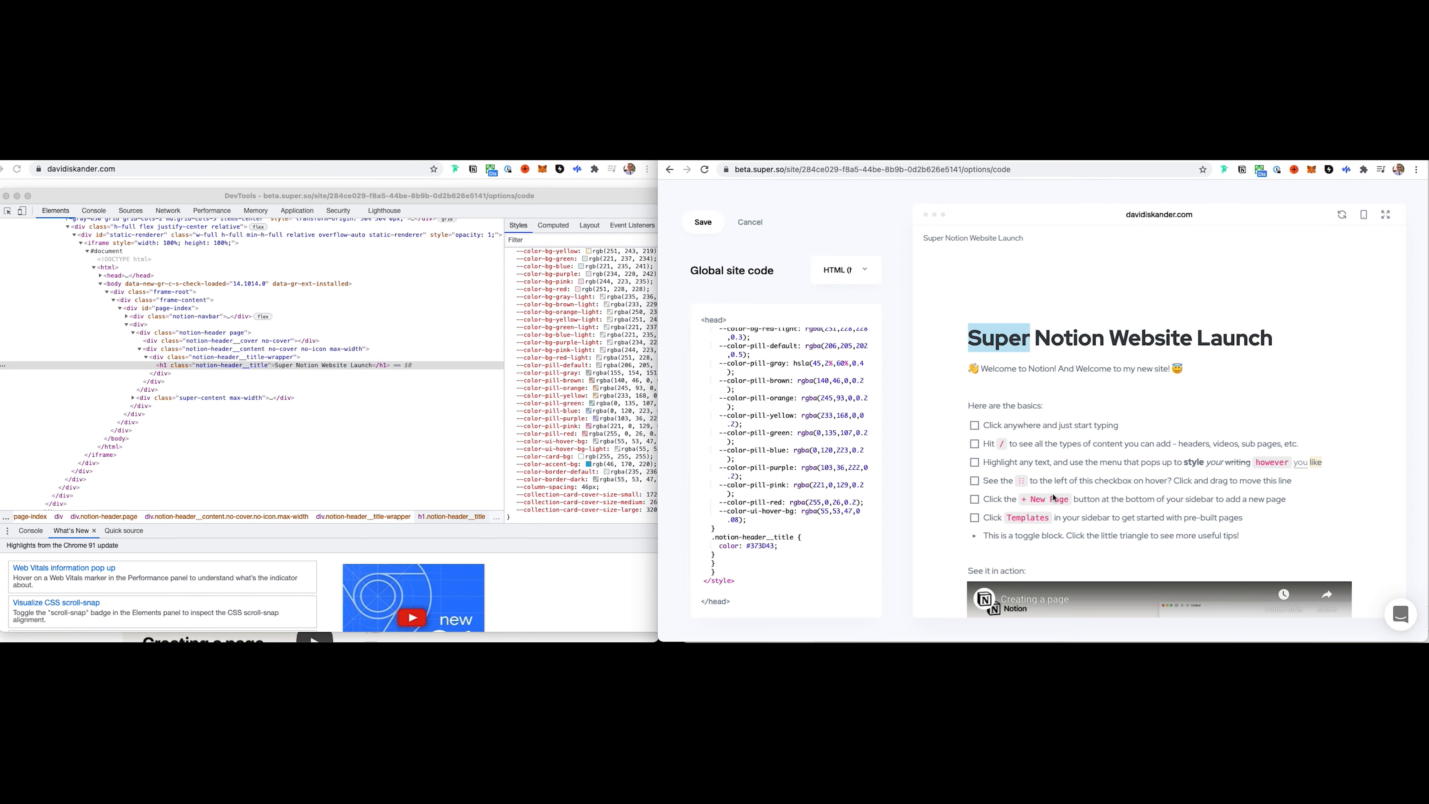
- Inspect the "you" link in the preview and trace its border variable --color-text-default-light to the :root declarations
left_click(1045, 400)
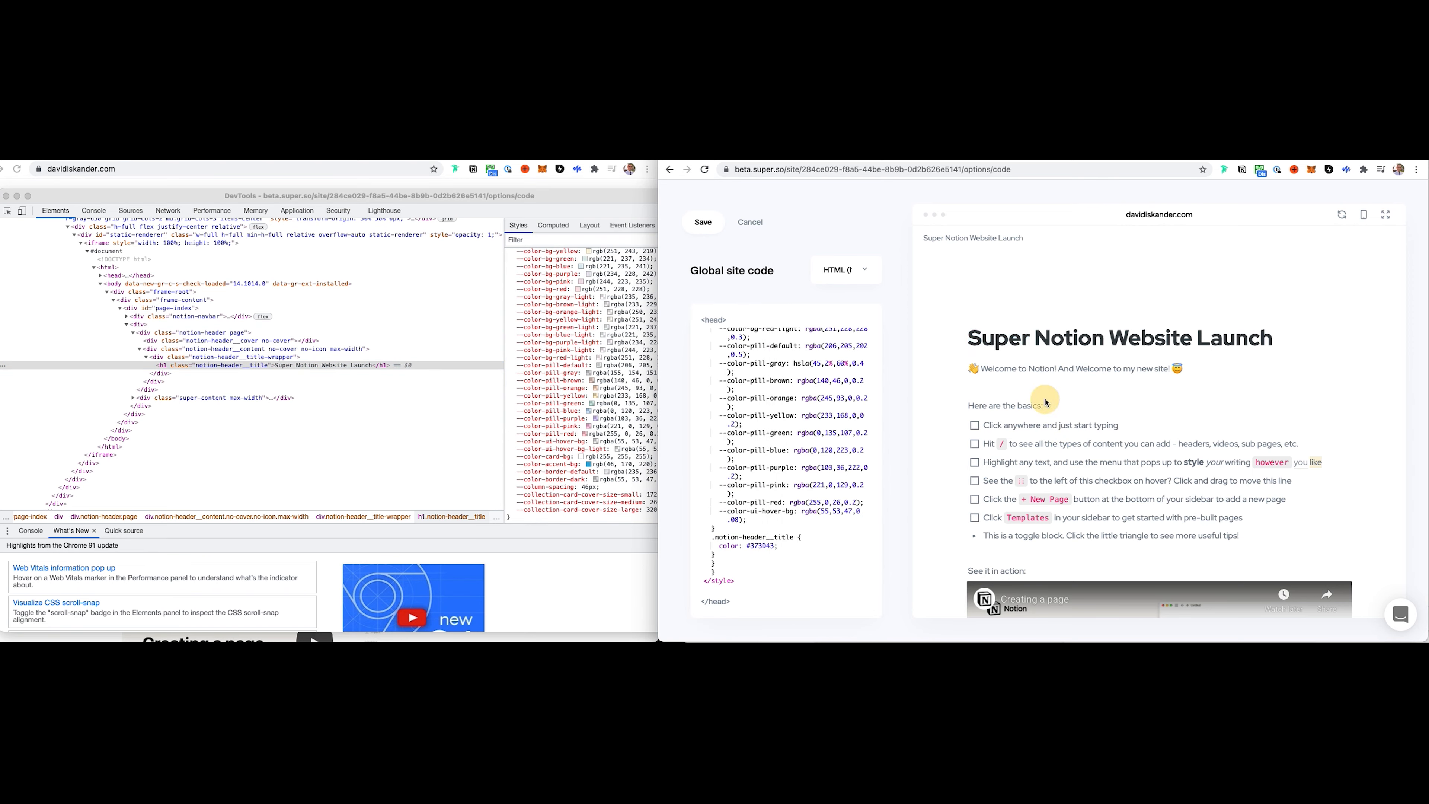
right_click(1301, 463)
left_click(1321, 675)
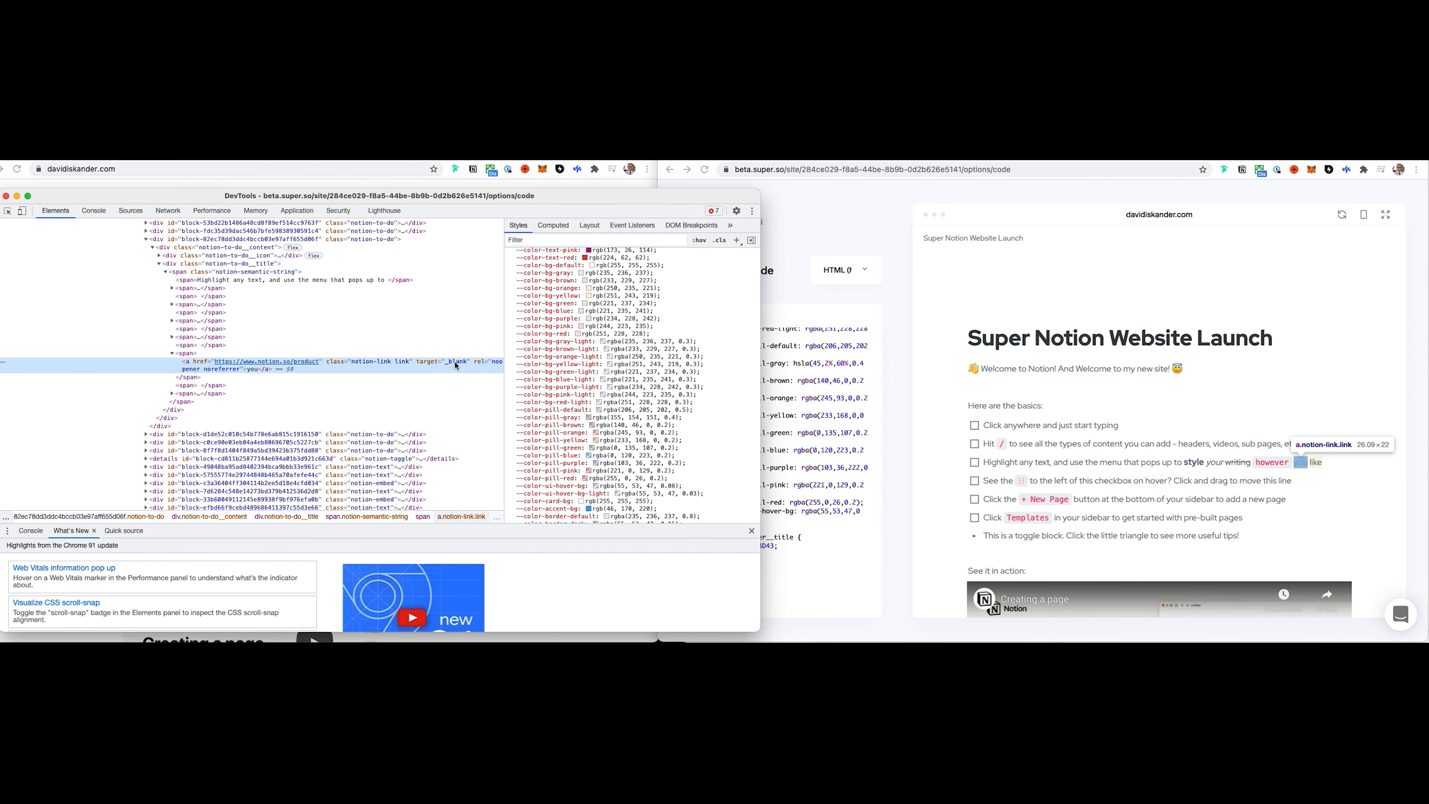
scroll(627, 342, "up", 15)
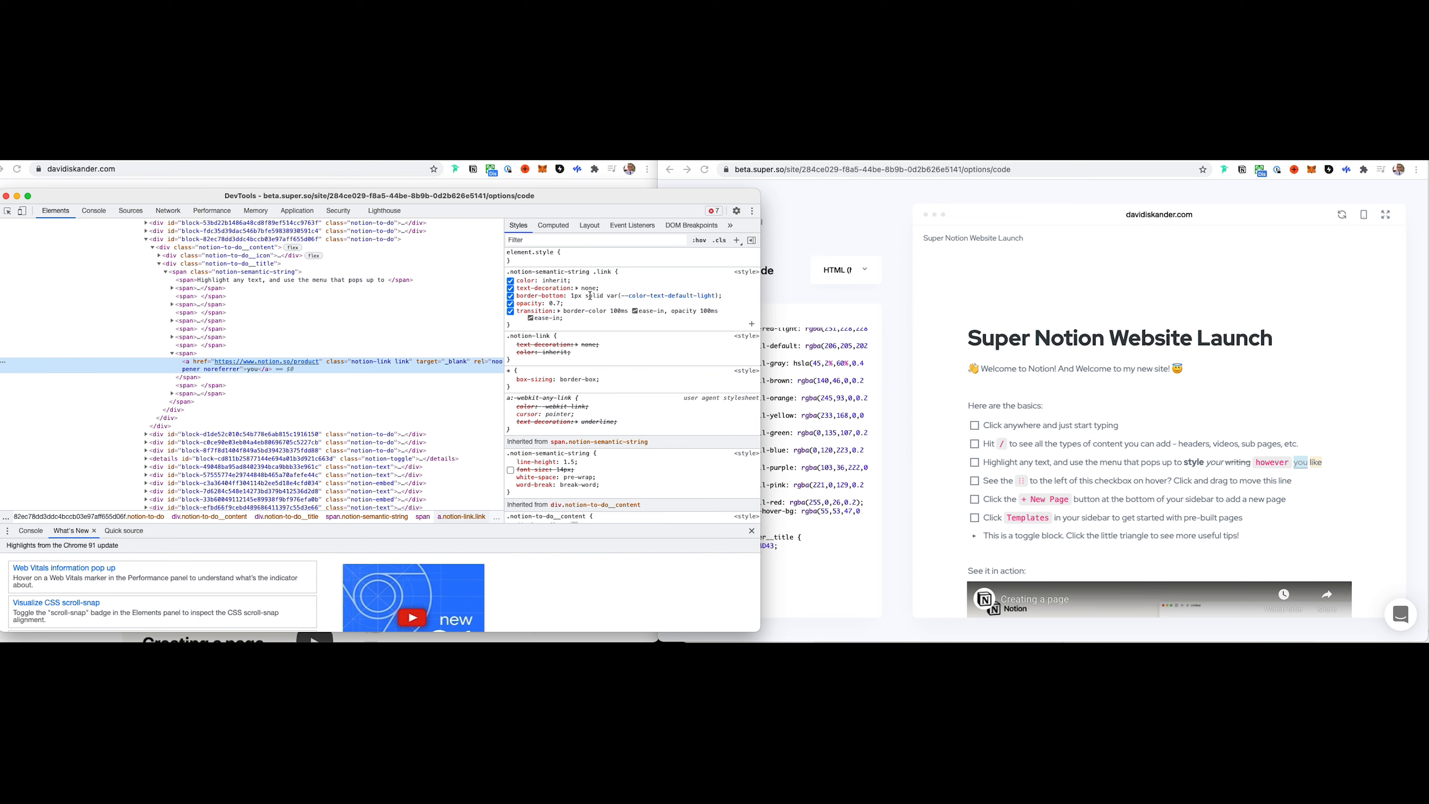
left_click(679, 301)
mouse_move(605, 257)
scroll(605, 256, "up", 1)
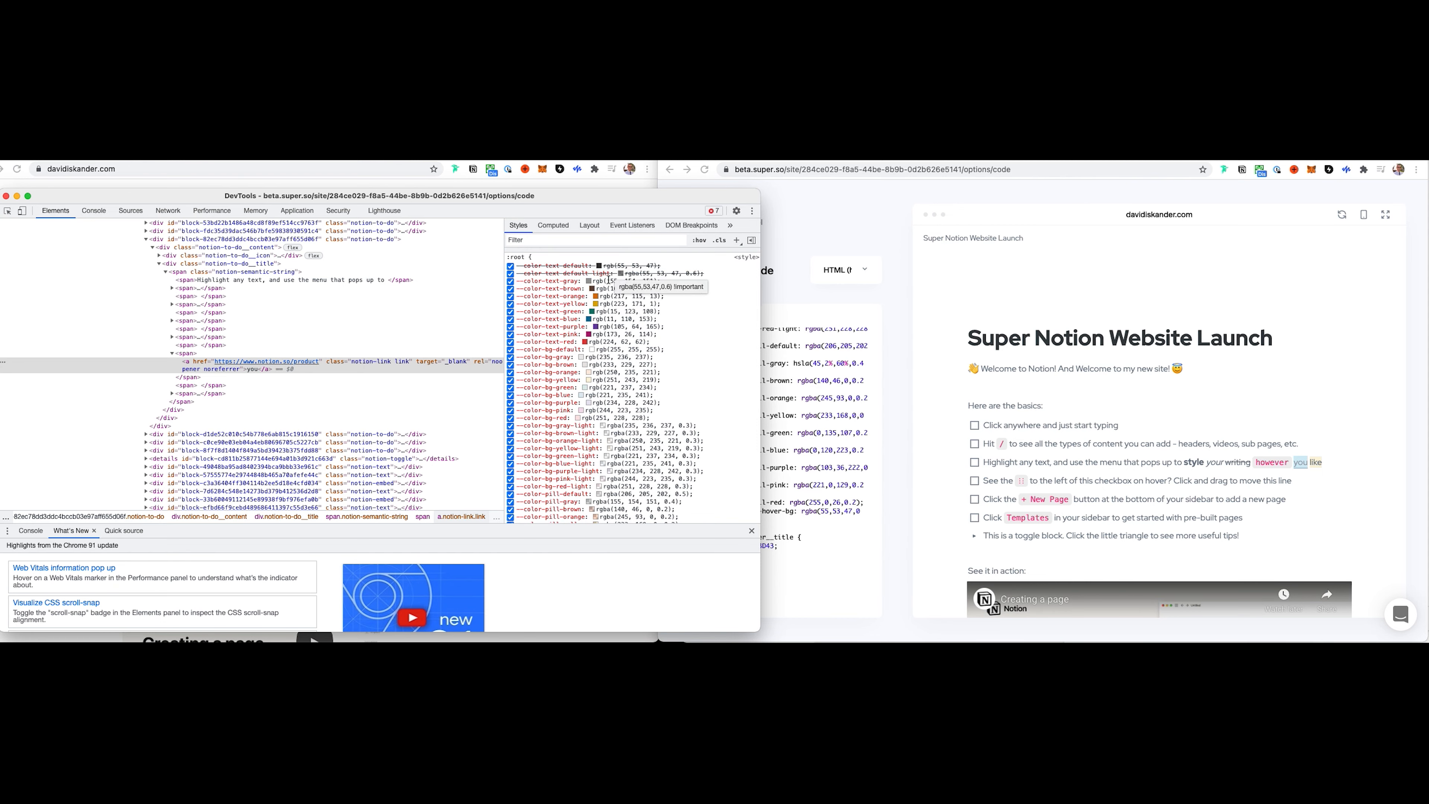
scroll(628, 270, "down", 5)
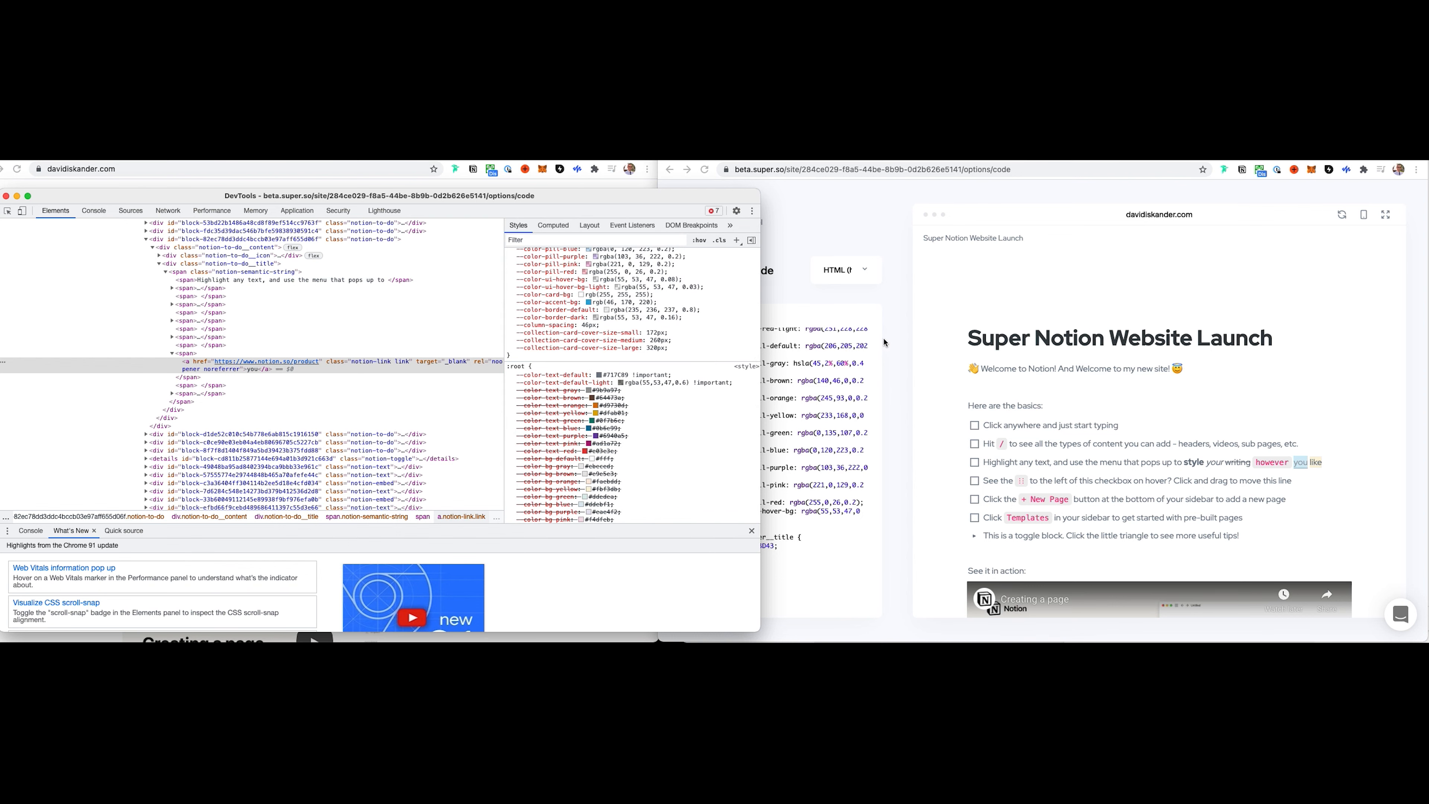
- Try an alpha of 1 for --color-text-default-light in the :root block and set it back to 0.6
left_click(795, 370)
left_click(753, 374)
key("BackSpace")
key("BackSpace")
key("BackSpace")
type("1")
left_click(777, 367)
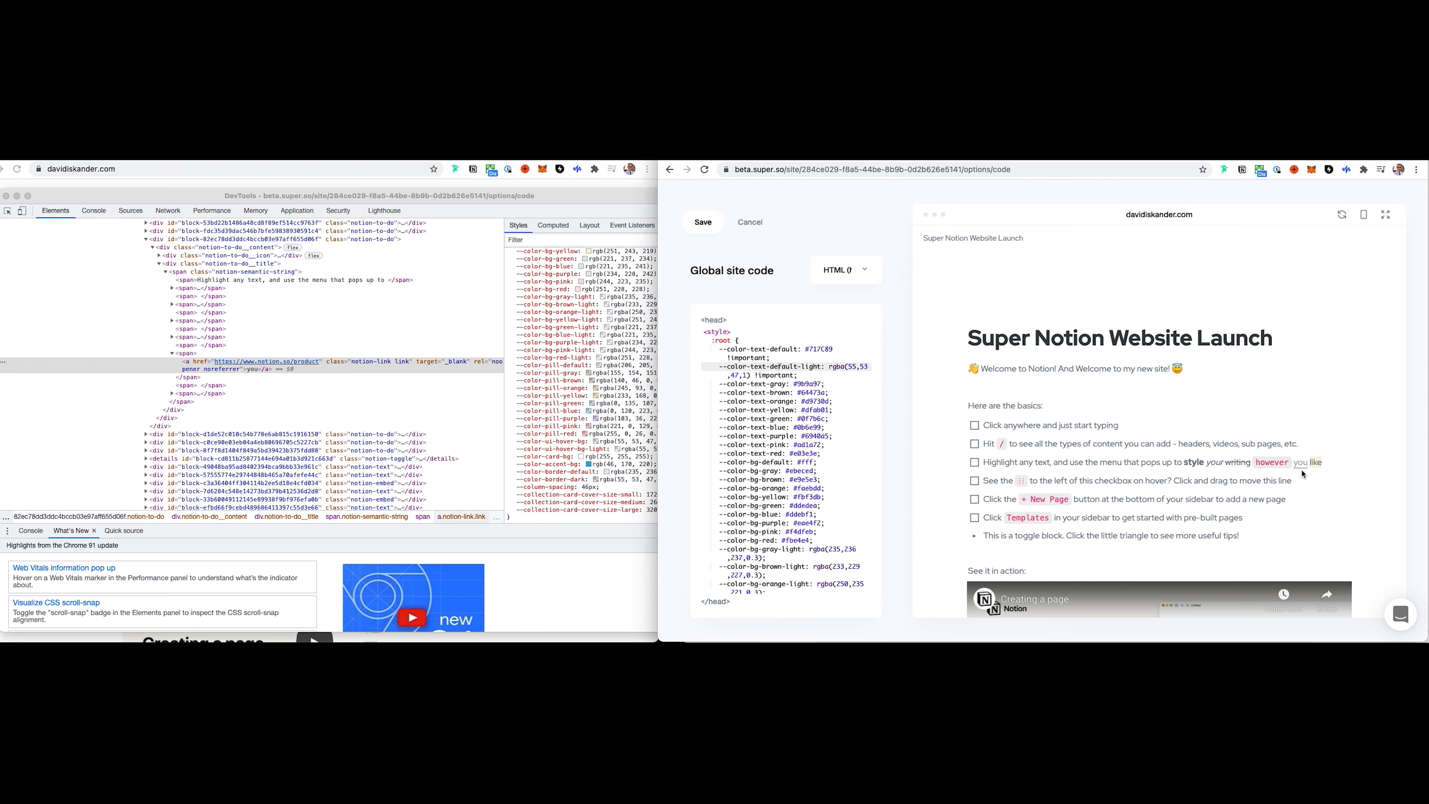
left_click(748, 375)
key("BackSpace")
type("0.6")
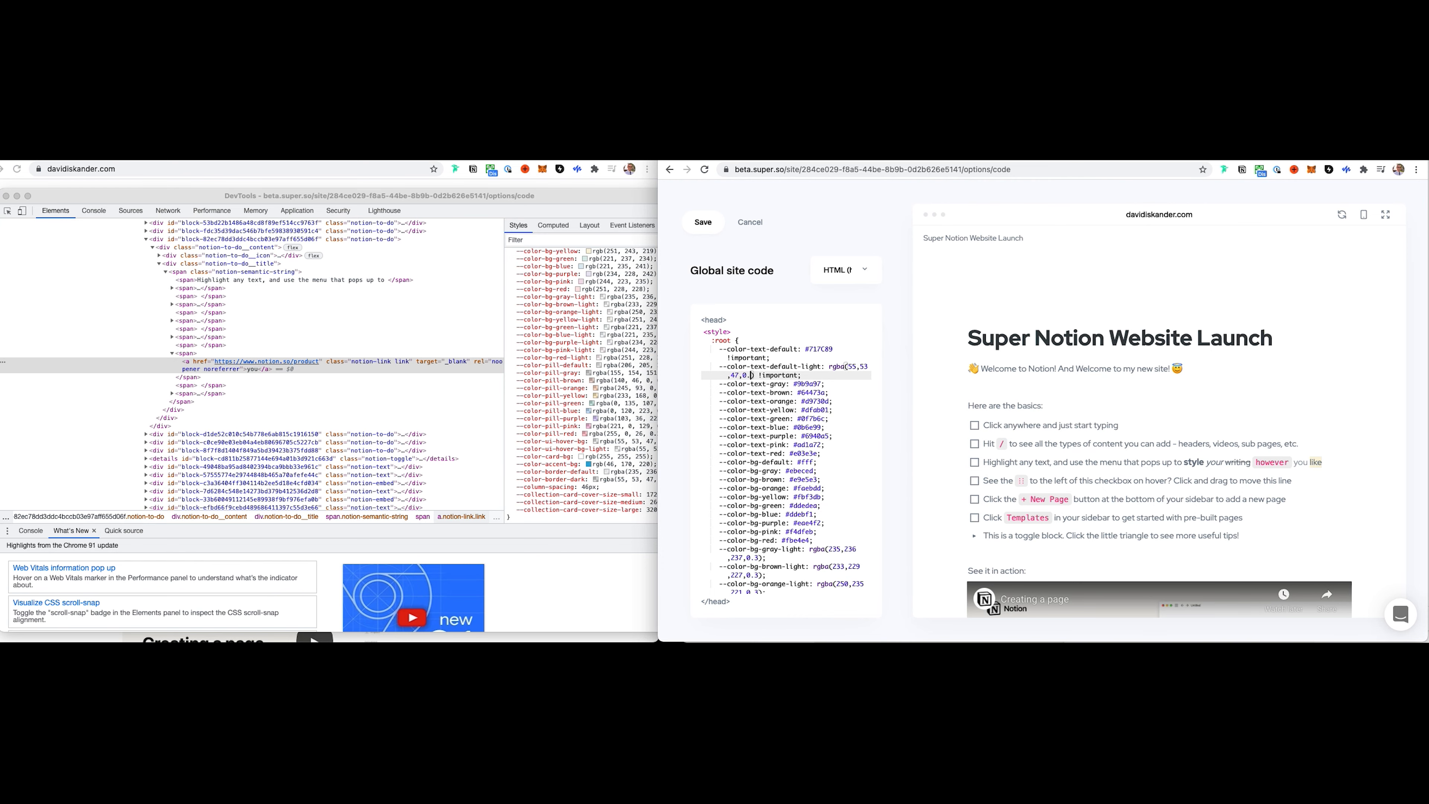
- Save the global site code and close DevTools
left_click(702, 223)
left_click_drag(590, 196, 582, 300)
key("alt+super+i")
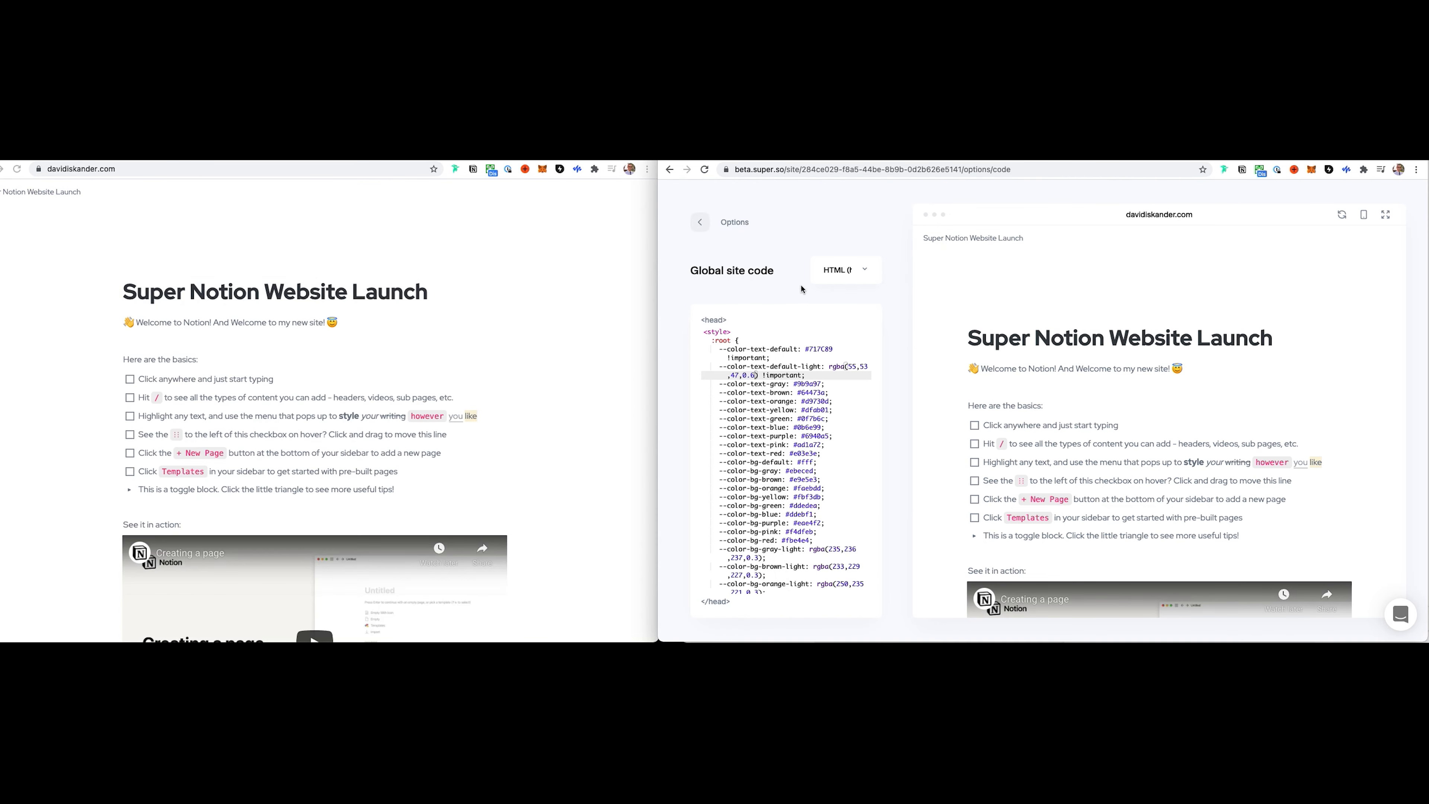
- Return to the site options and review the language, favicon, search engine indexing, page properties and site search settings
left_click(703, 222)
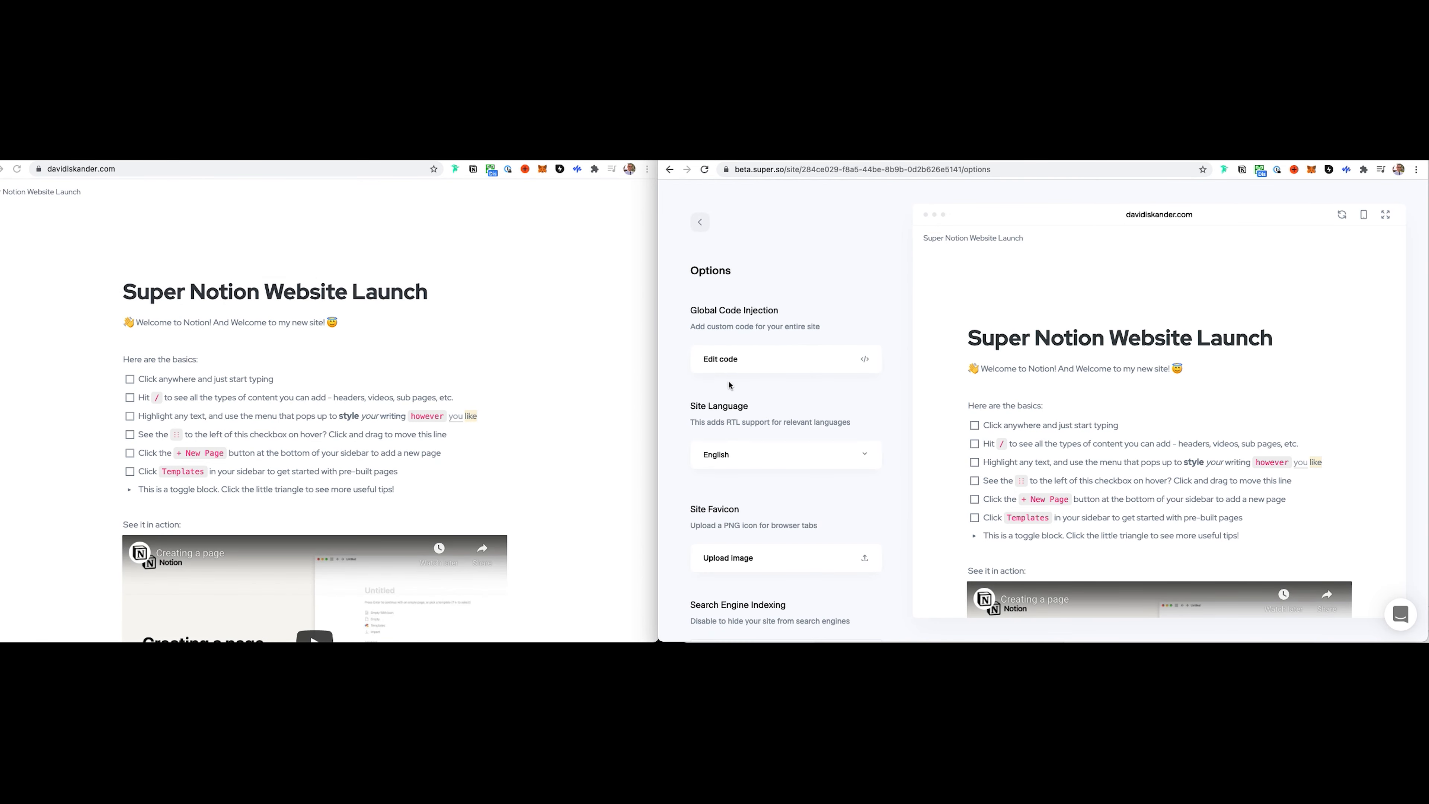
scroll(735, 426, "down", 5)
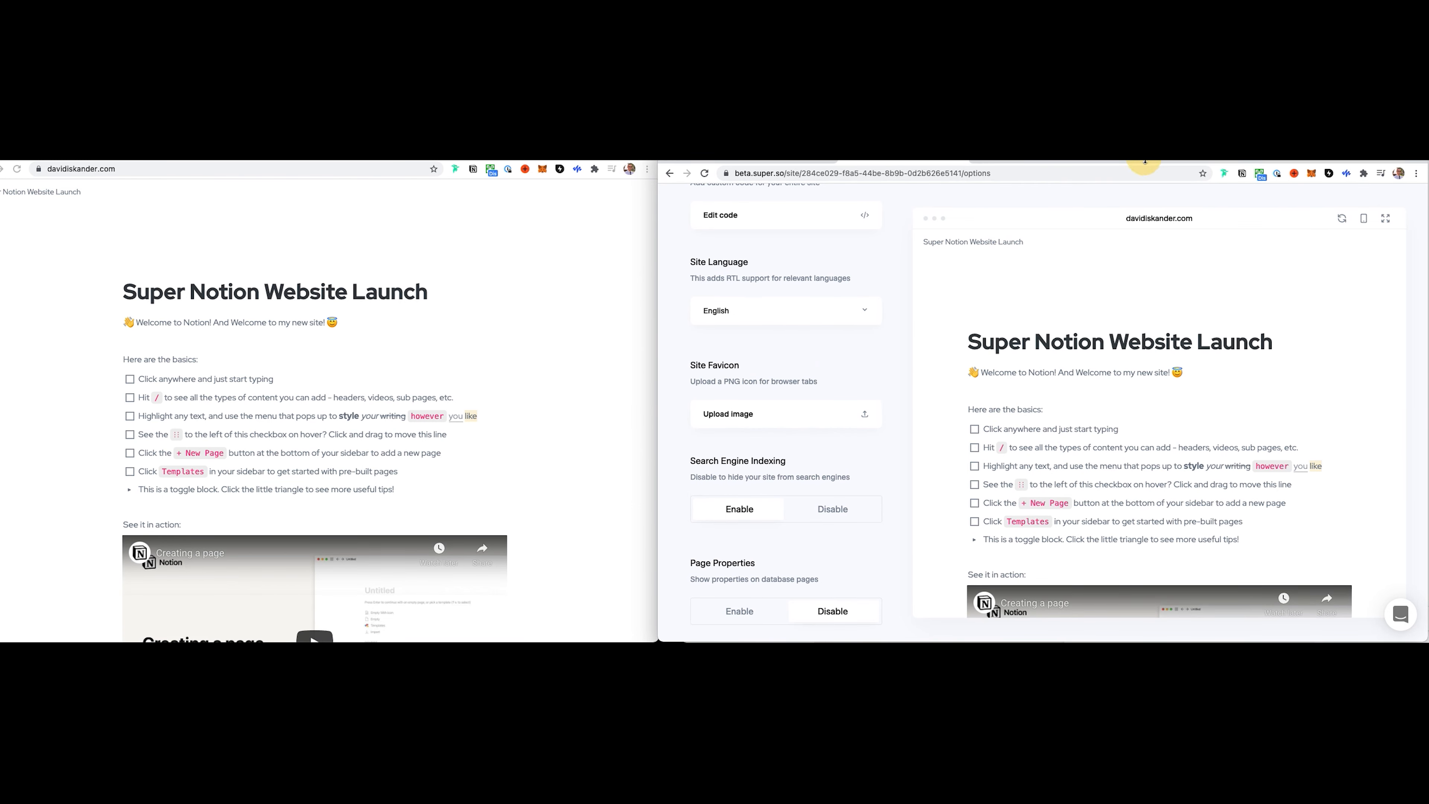
mouse_move(1145, 162)
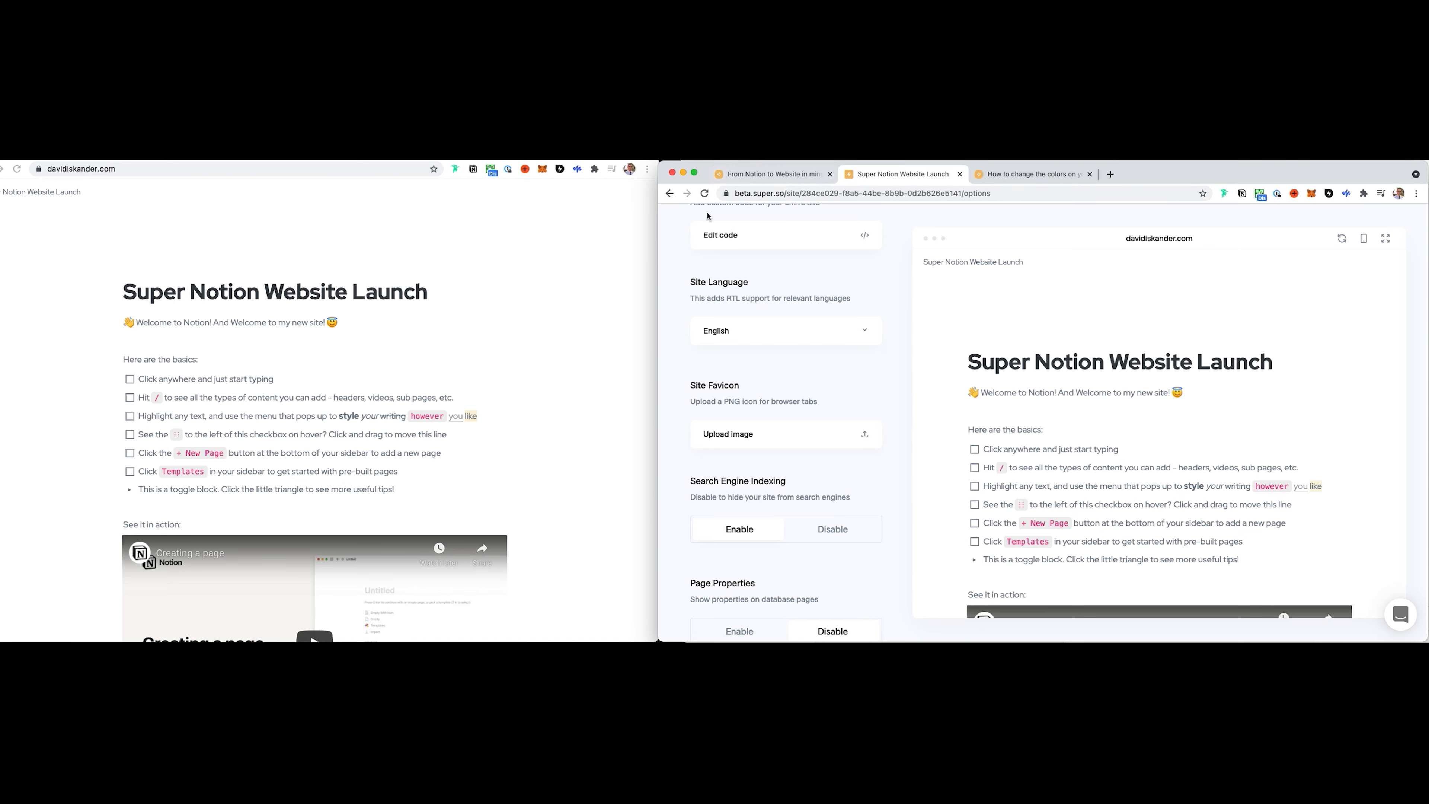
left_click(605, 244)
mouse_move(397, 161)
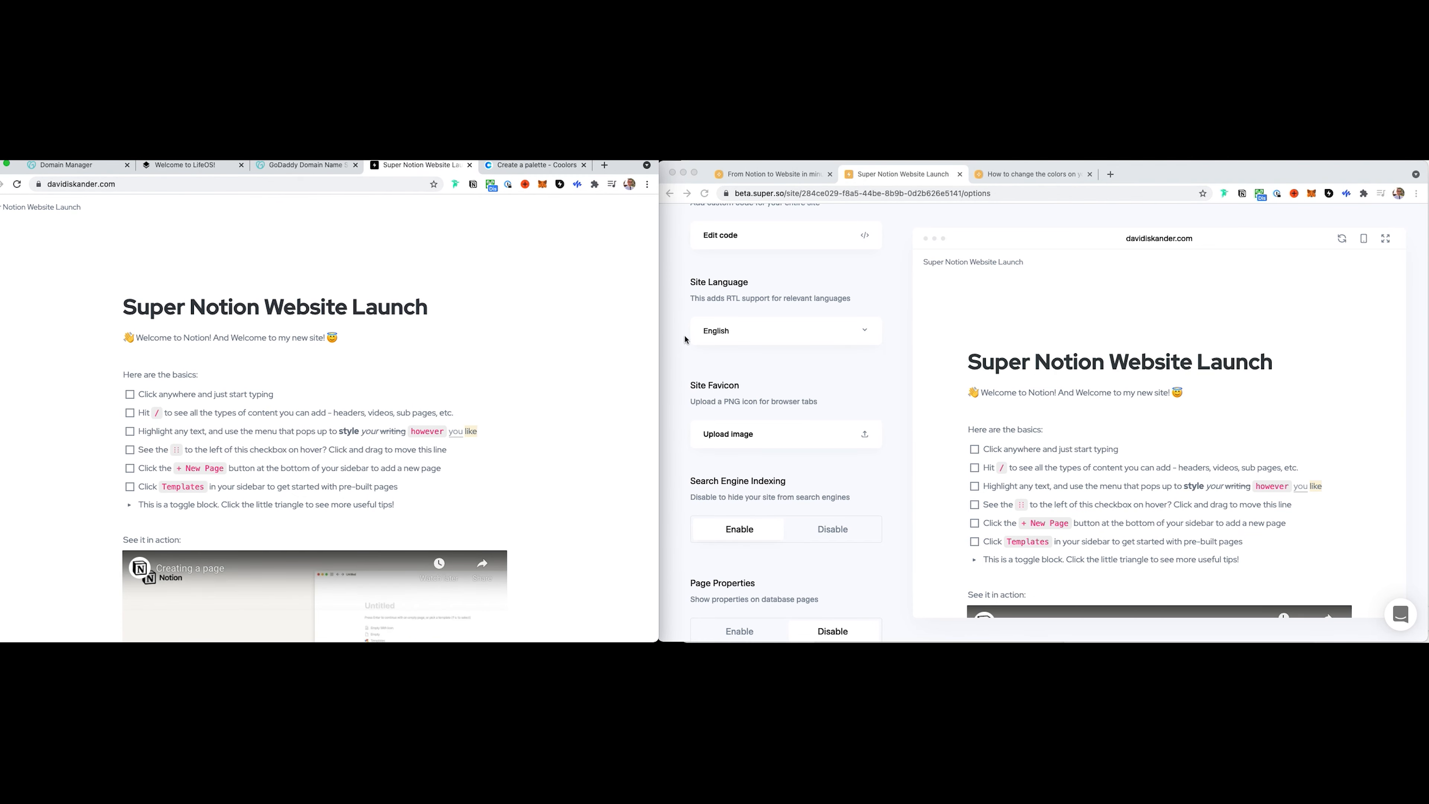
left_click(1134, 168)
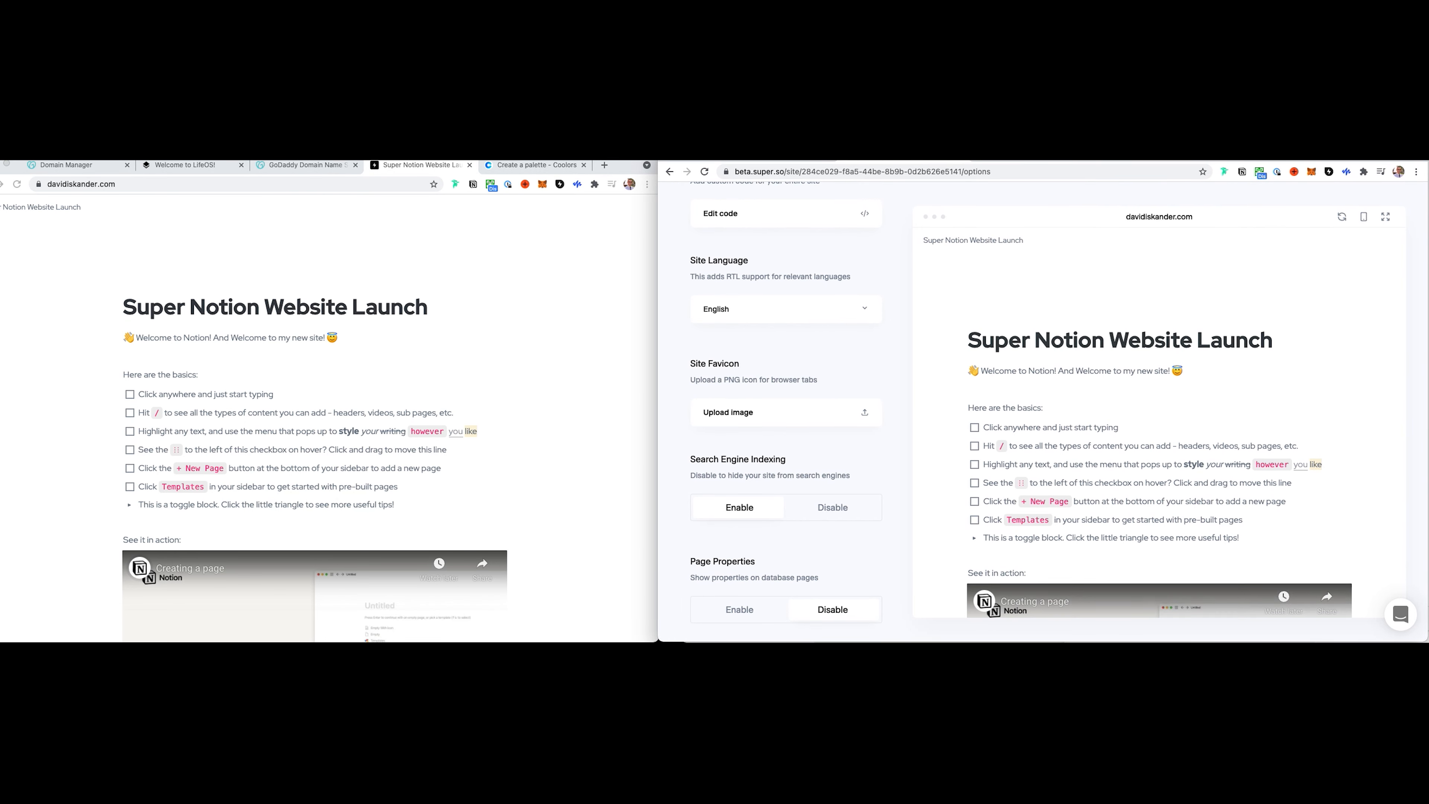
left_click(1052, 219)
scroll(729, 415, "down", 2)
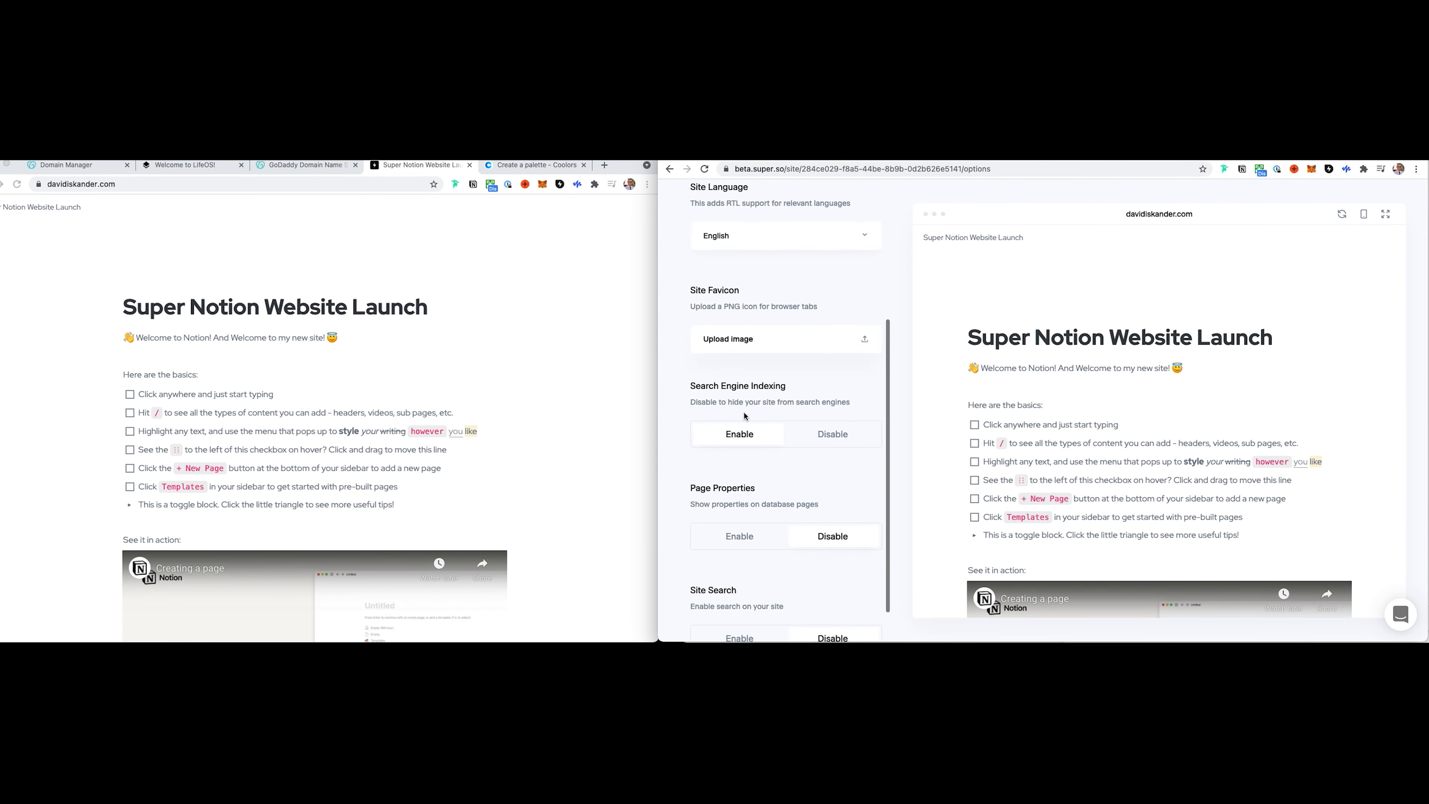
scroll(732, 444, "down", 1)
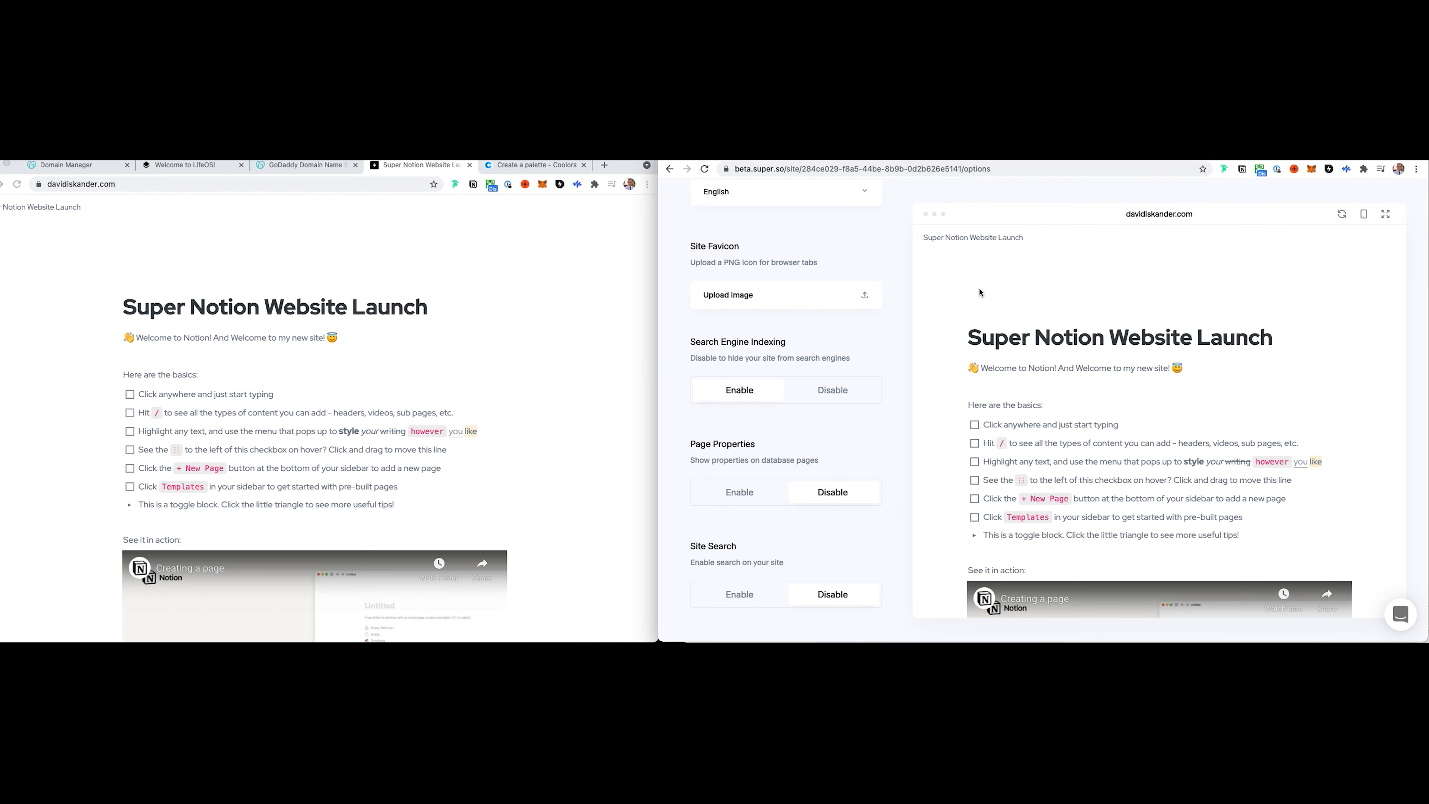
- Switch to the Super Notion Website Launch page in Notion and insert an inline list database below the welcome line
key("Return")
key("Return")
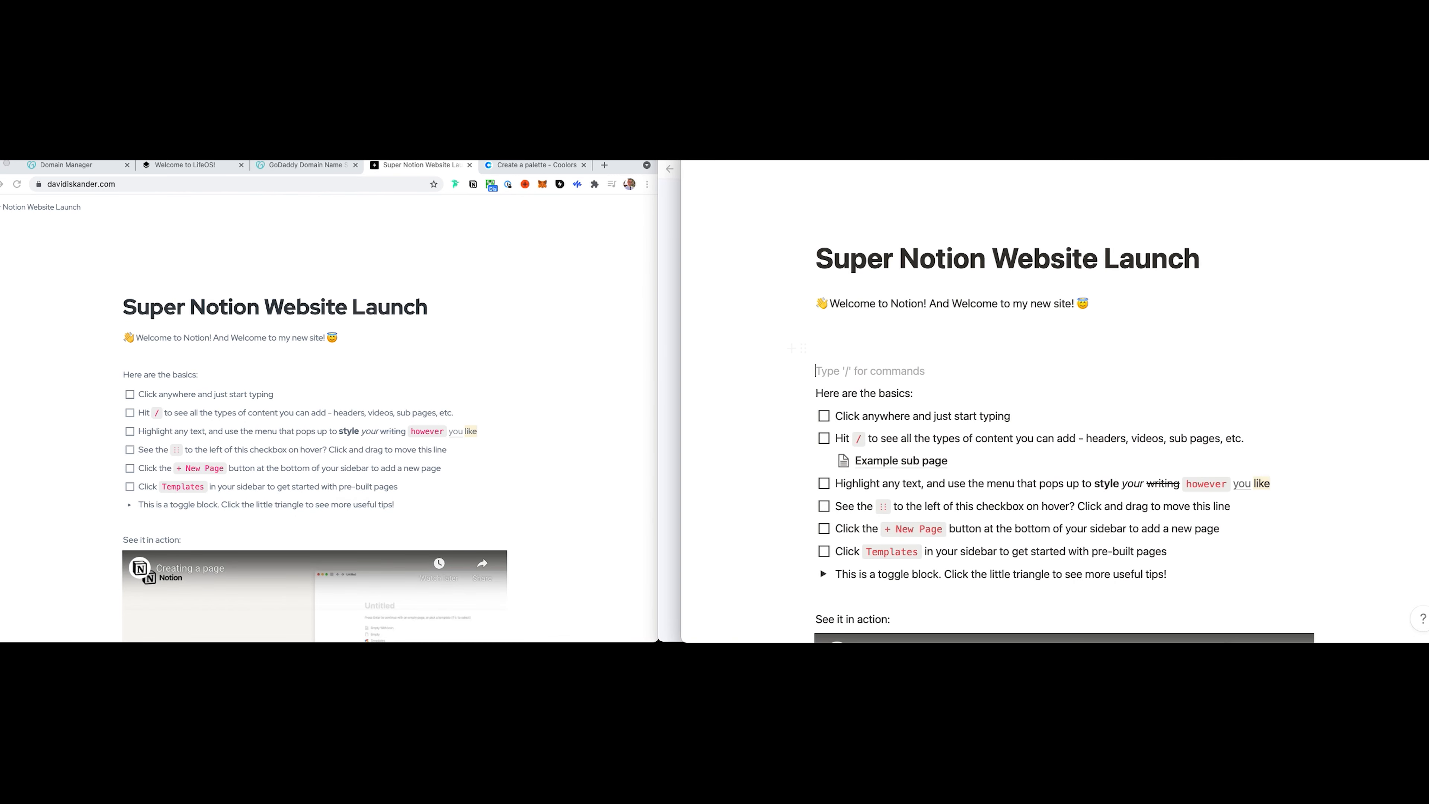
key("Up")
key("Up")
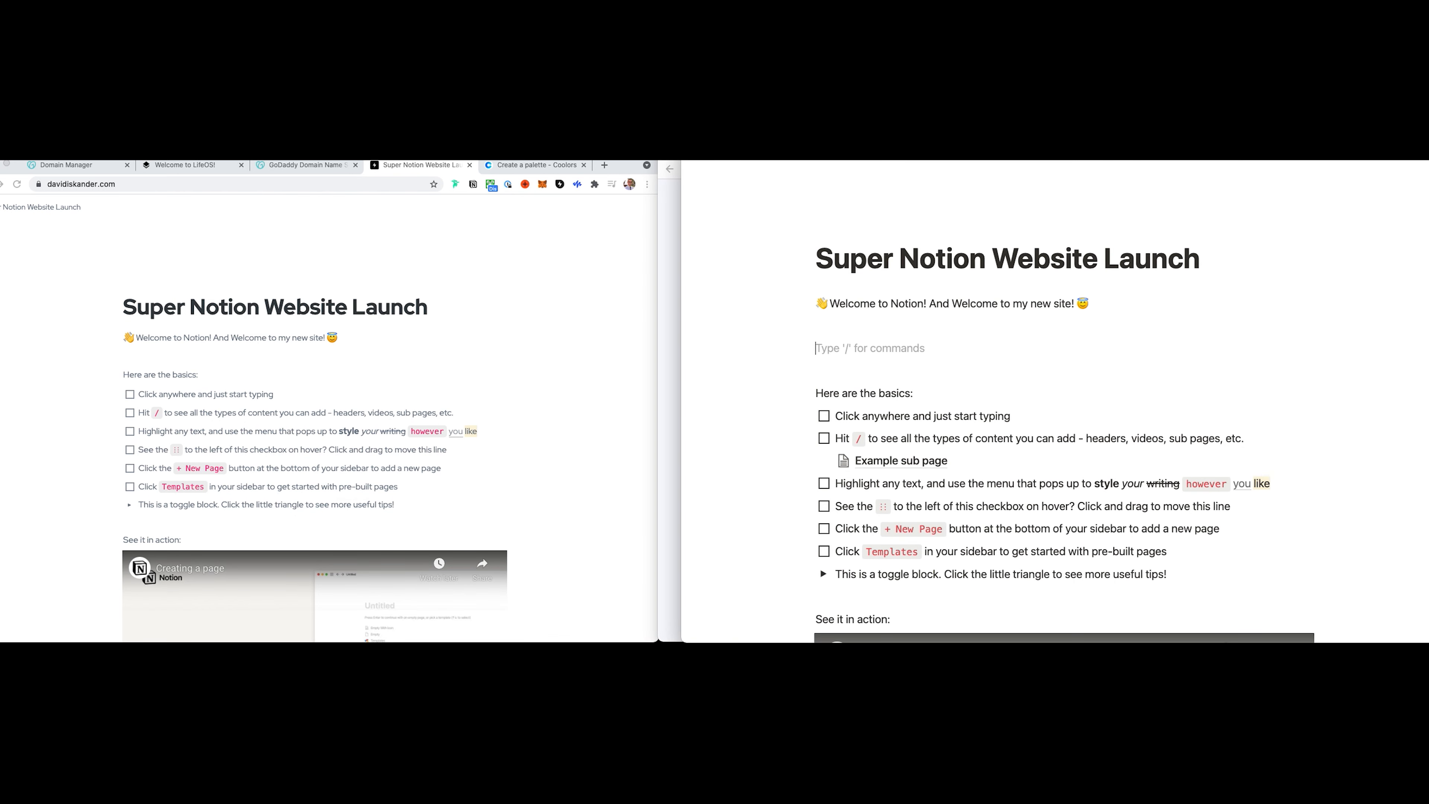
key("Return")
type("/data")
key("Down")
key("Down")
key("Down")
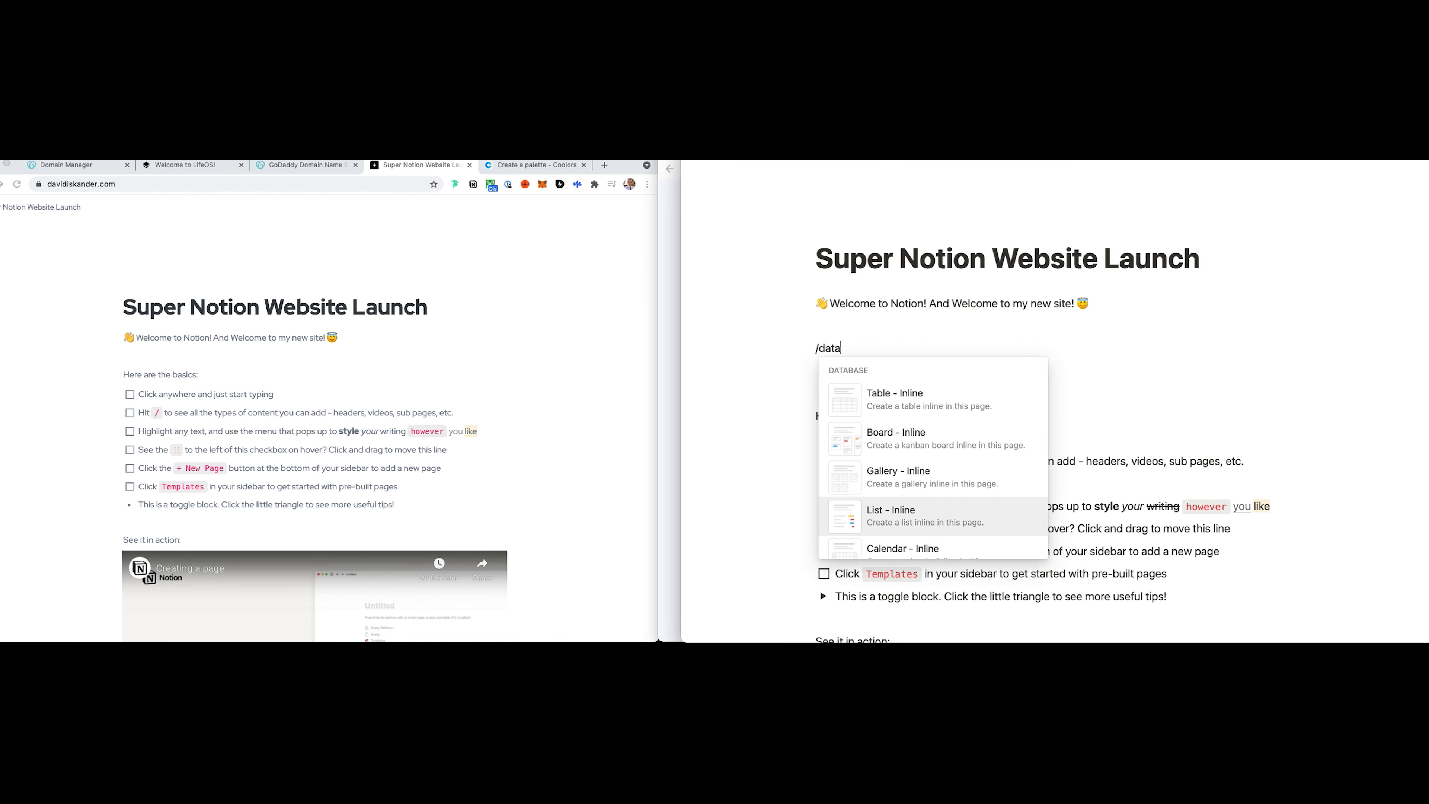
key("Return")
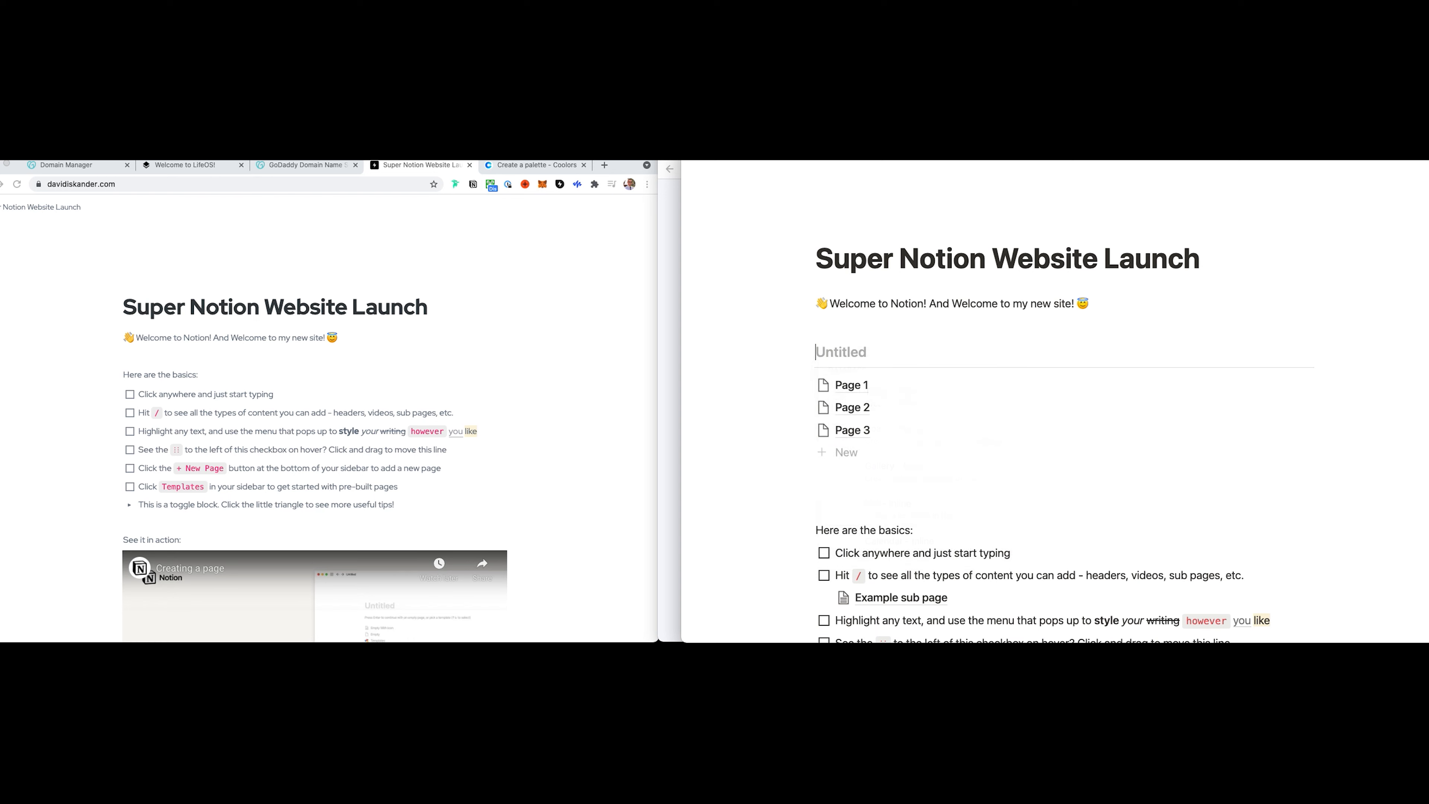
- Open Page 1 of the new list database and add the tag "New Tag"
left_click(858, 394)
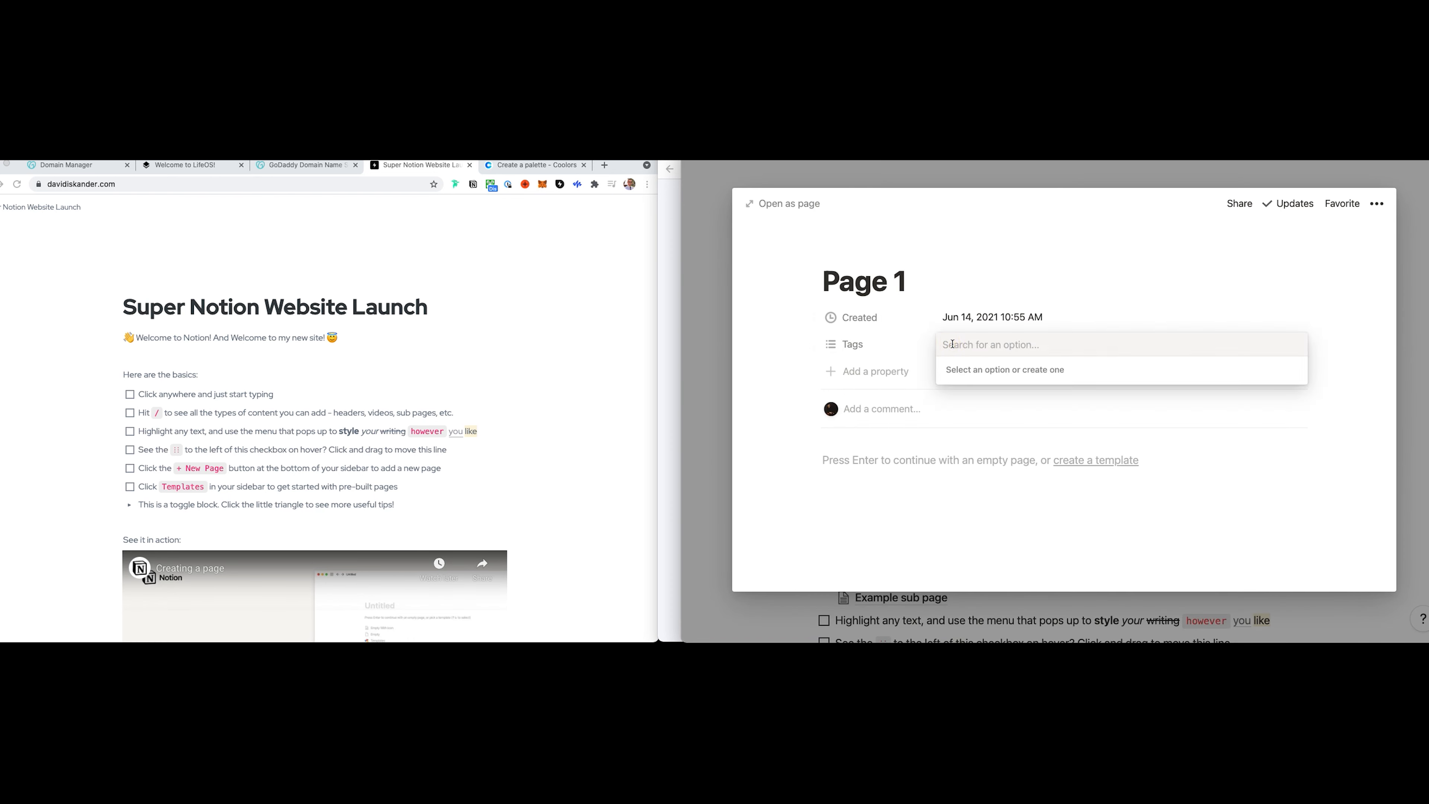
type("New Tag")
key("Return")
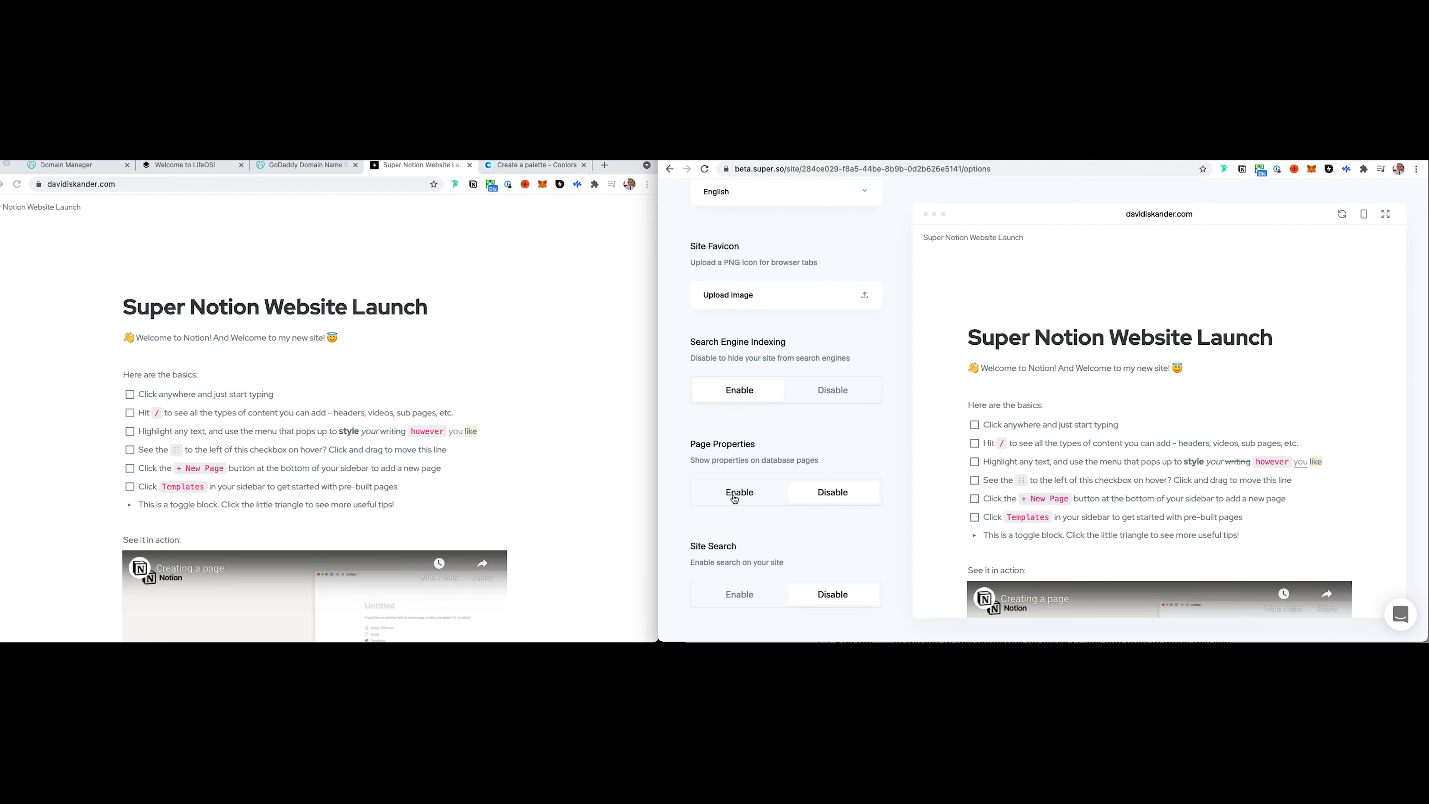
- Enable Page Properties in the Super site options and reload the live site
left_click(734, 496)
left_click(264, 356)
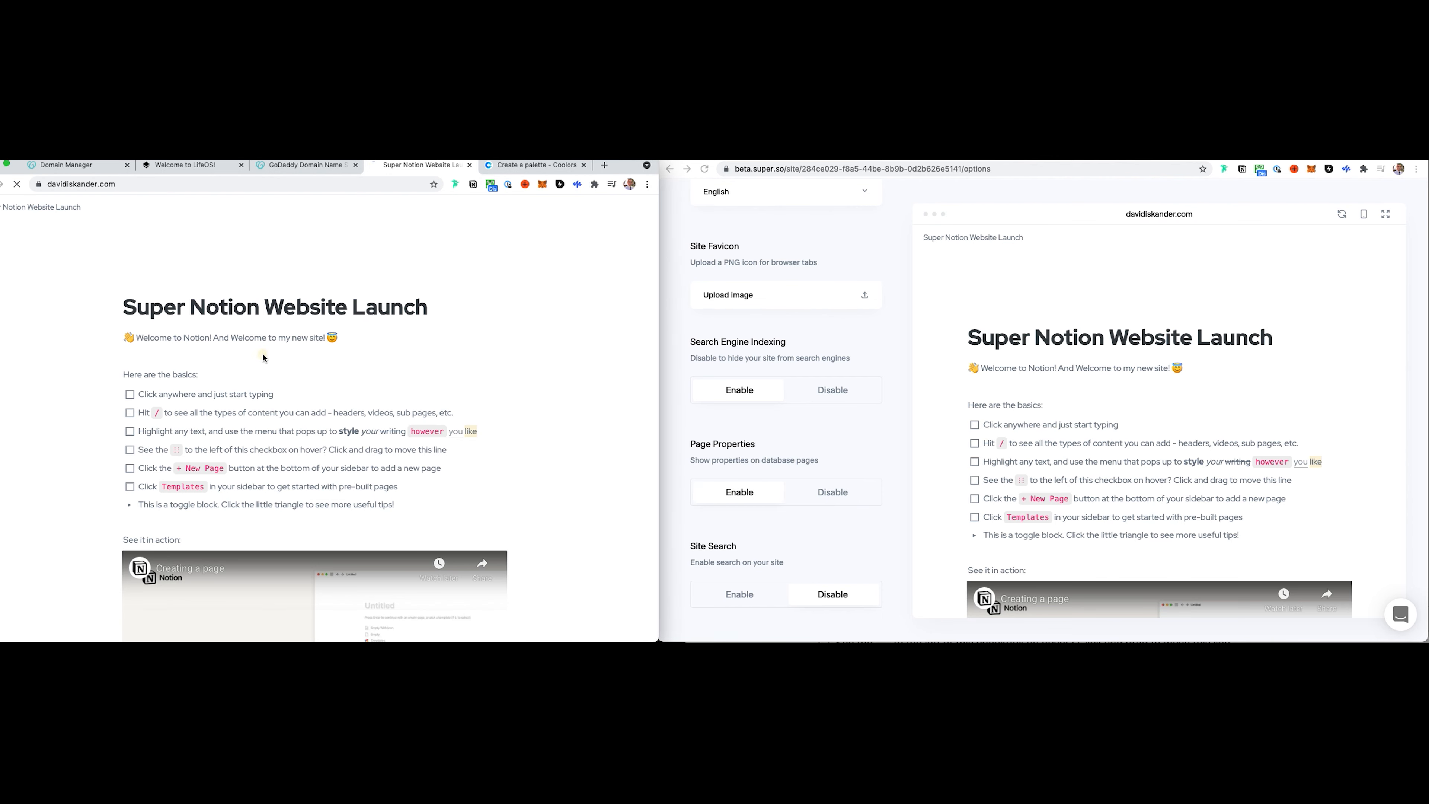
key("super+r")
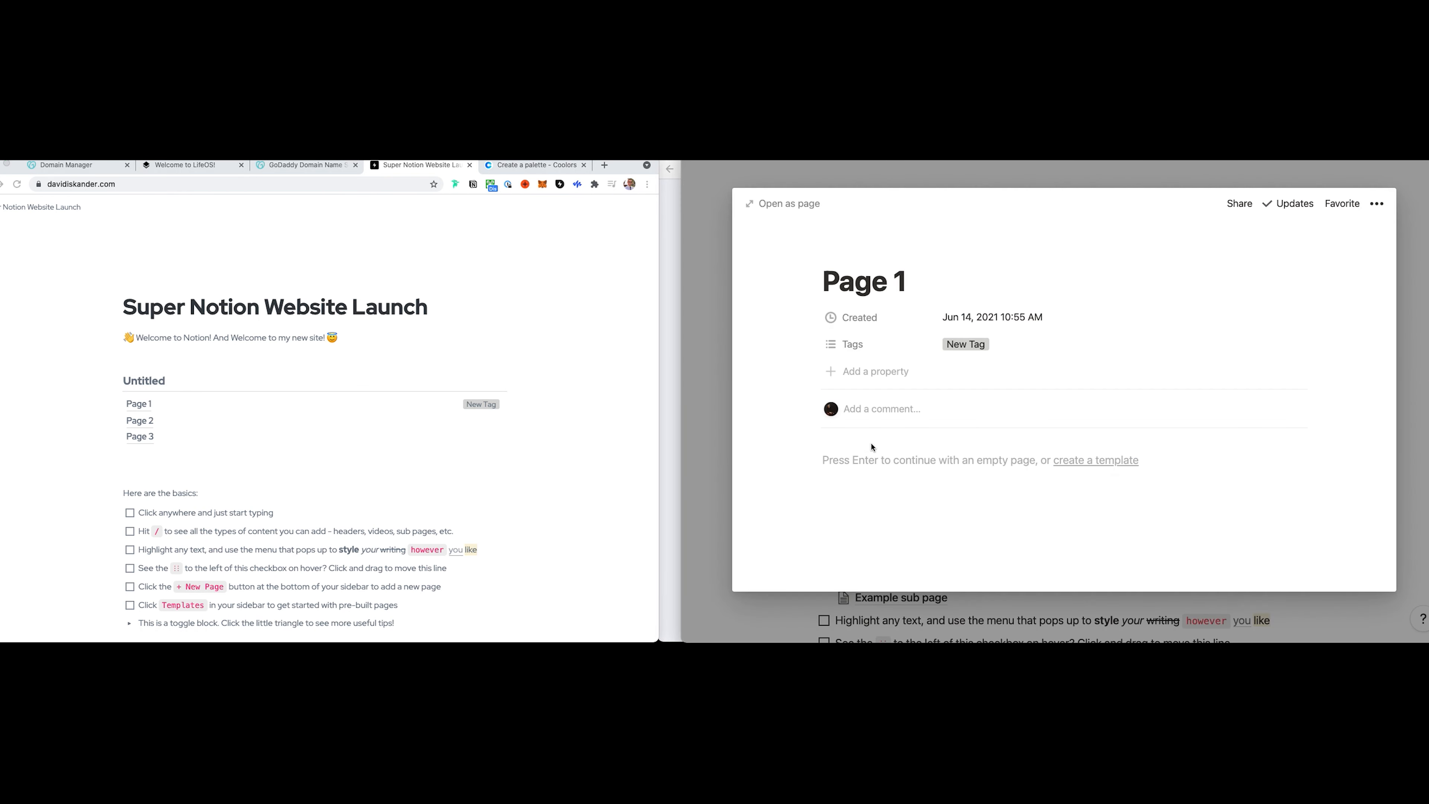
- Continue Page 1 as an empty page in Notion, close it, and reload the live site
left_click(867, 458)
left_click(714, 365)
left_click(421, 400)
key("super+r")
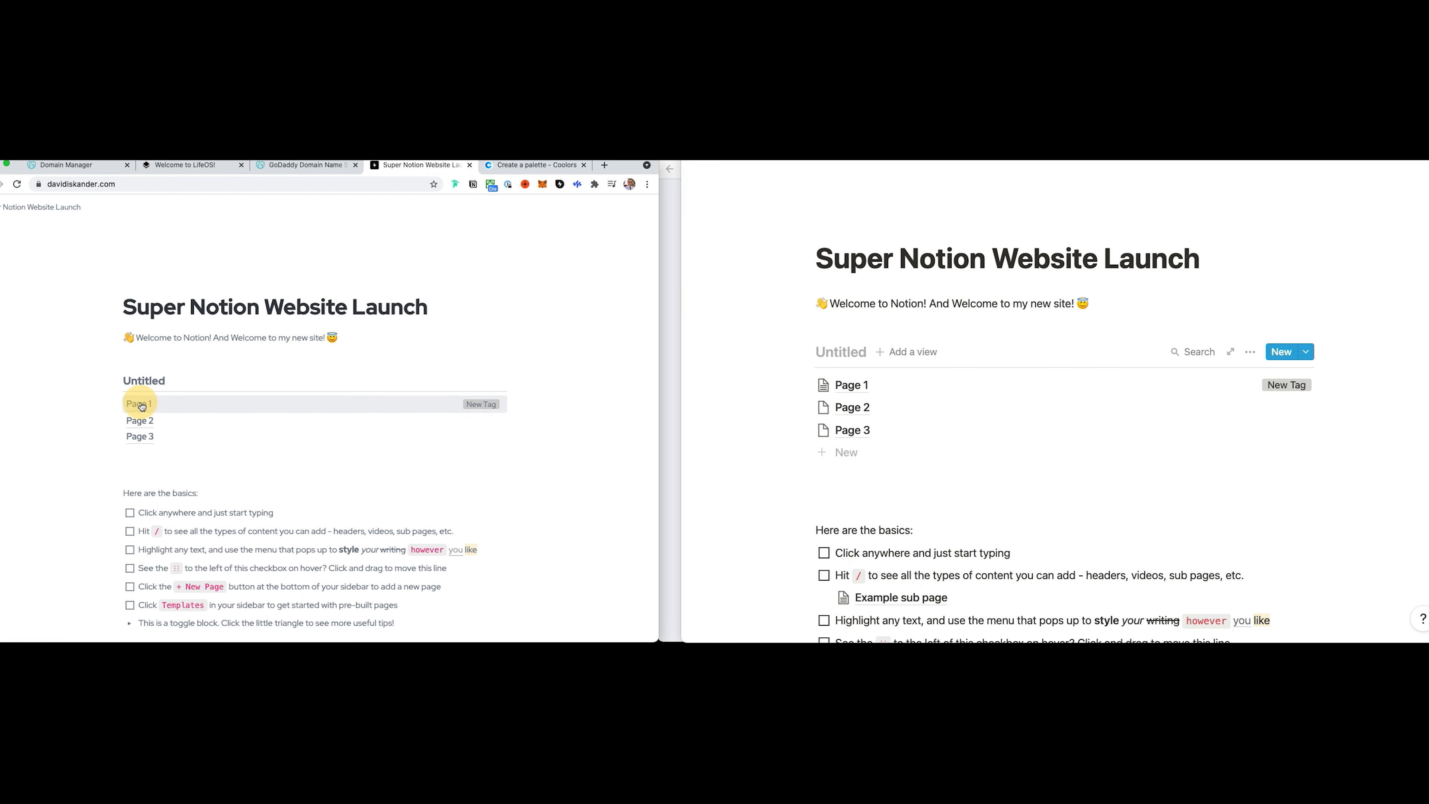
left_click(953, 335)
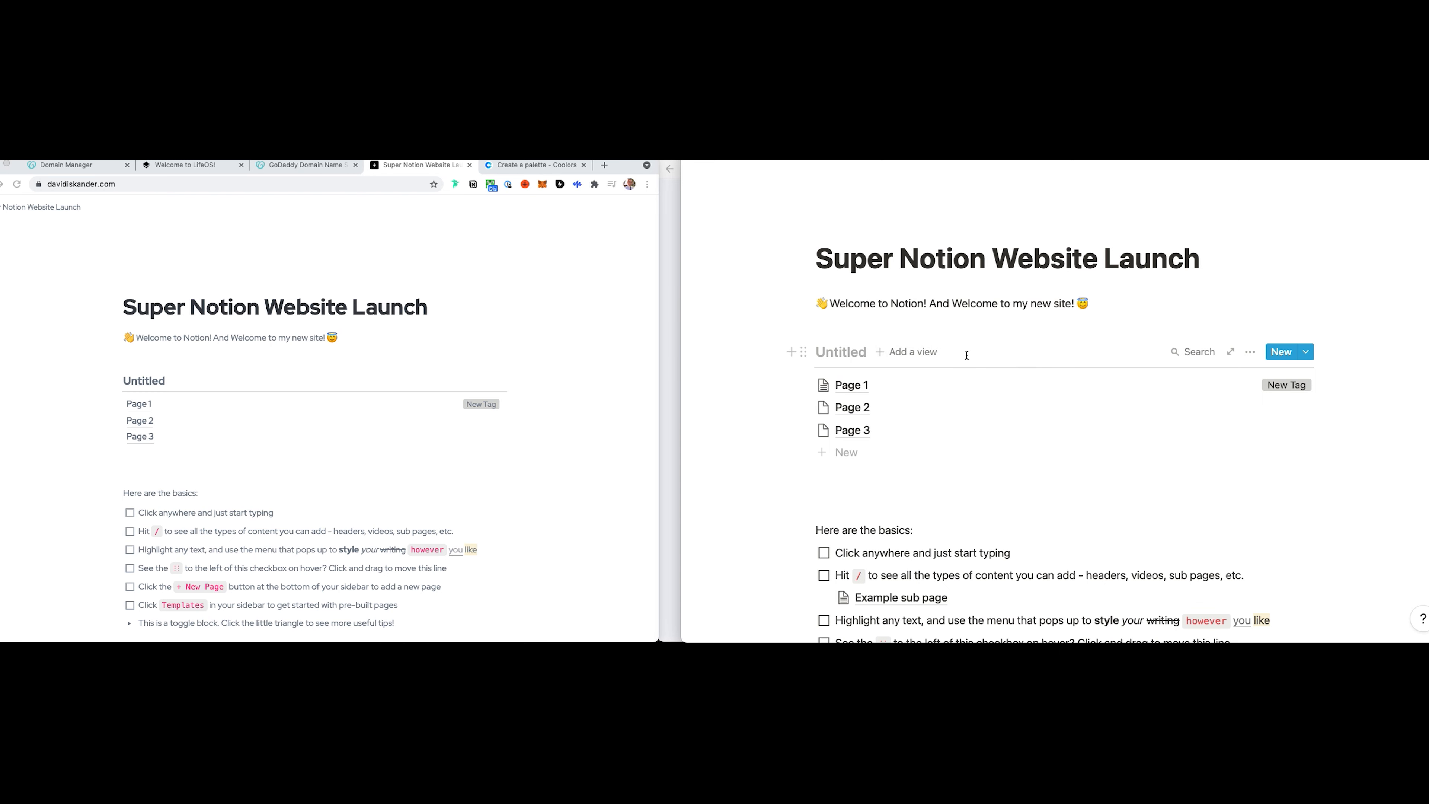
left_click(223, 268)
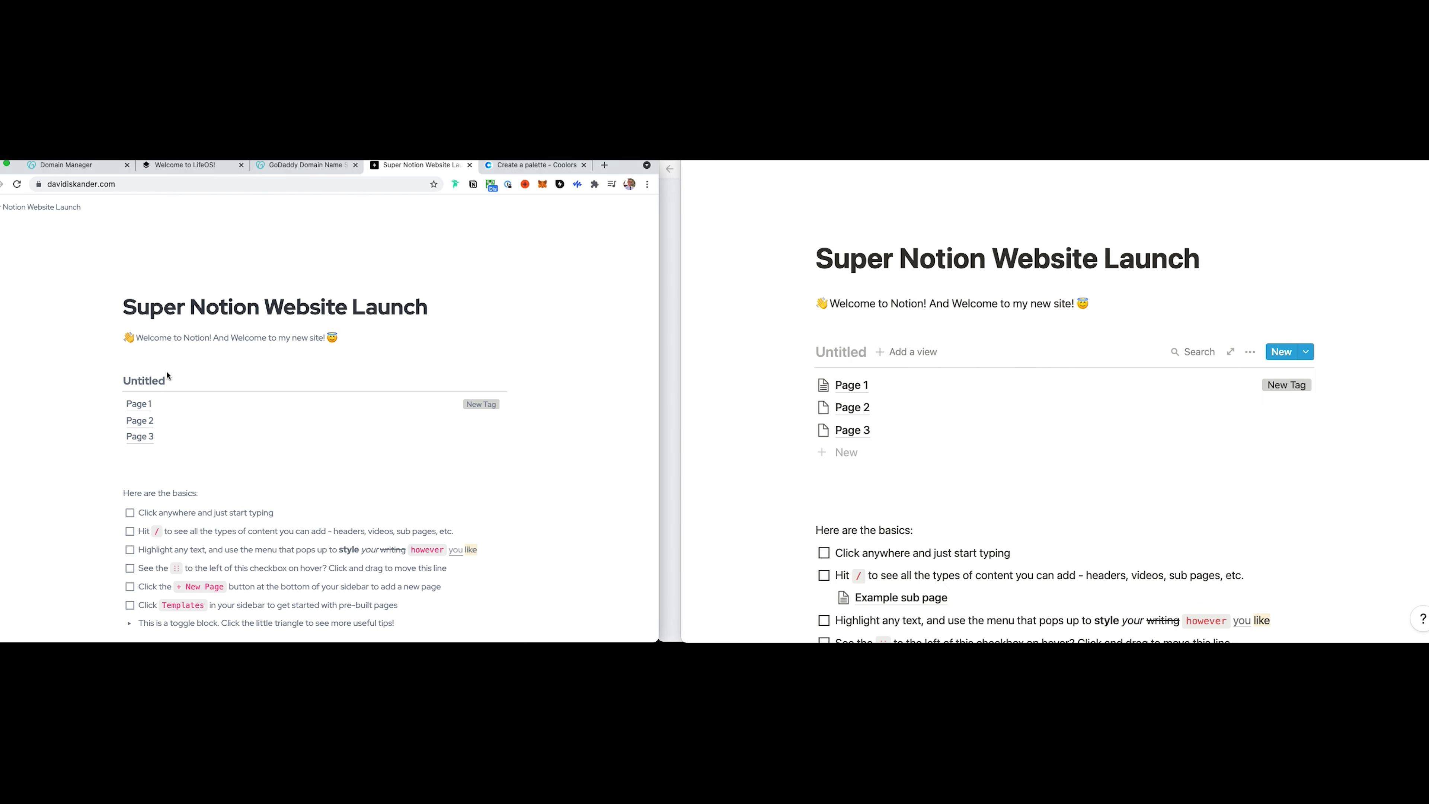
left_click(194, 370)
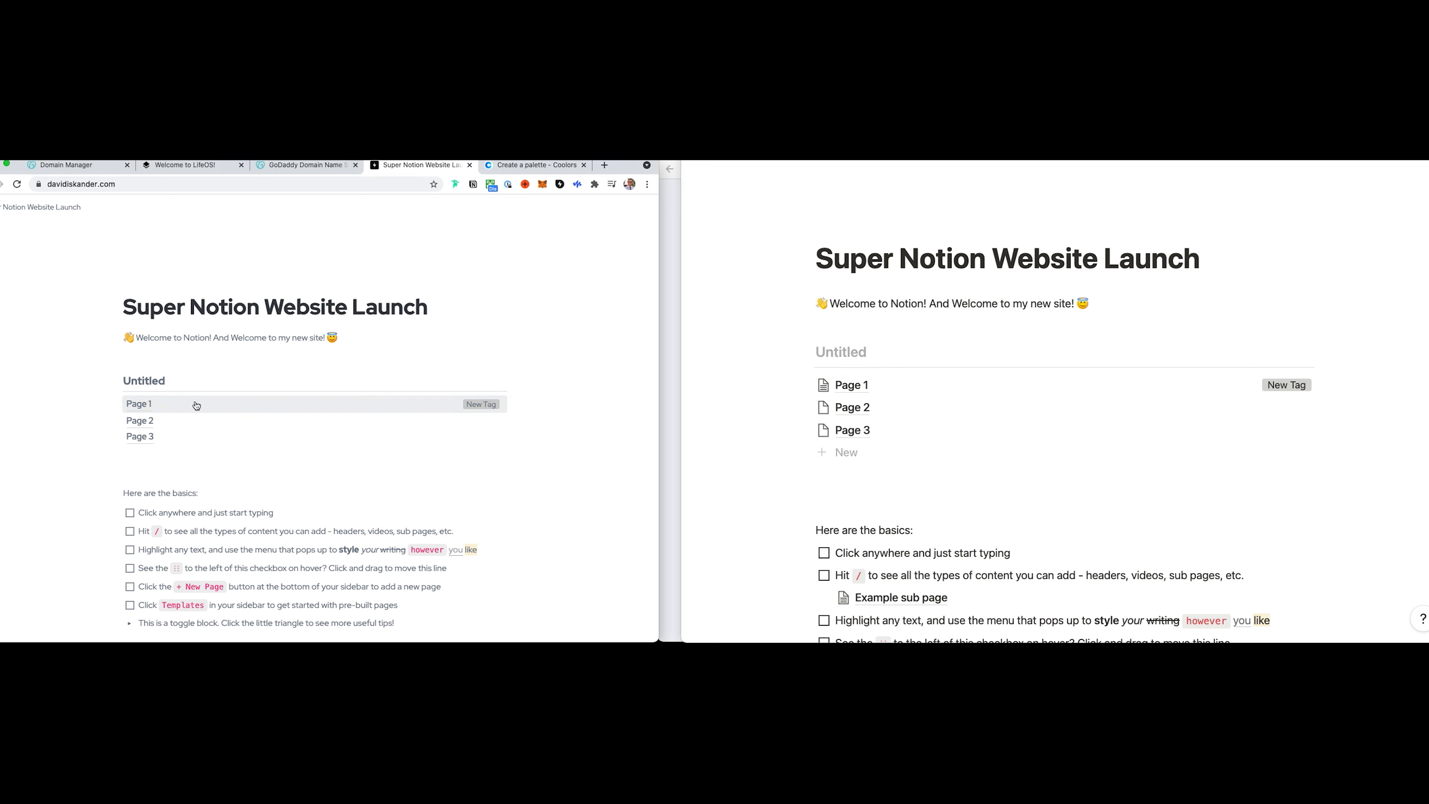
- Go back to the Welcome to LifeOS! page in Notion and compare its Articles list with the published LifeOS site
left_click(1030, 297)
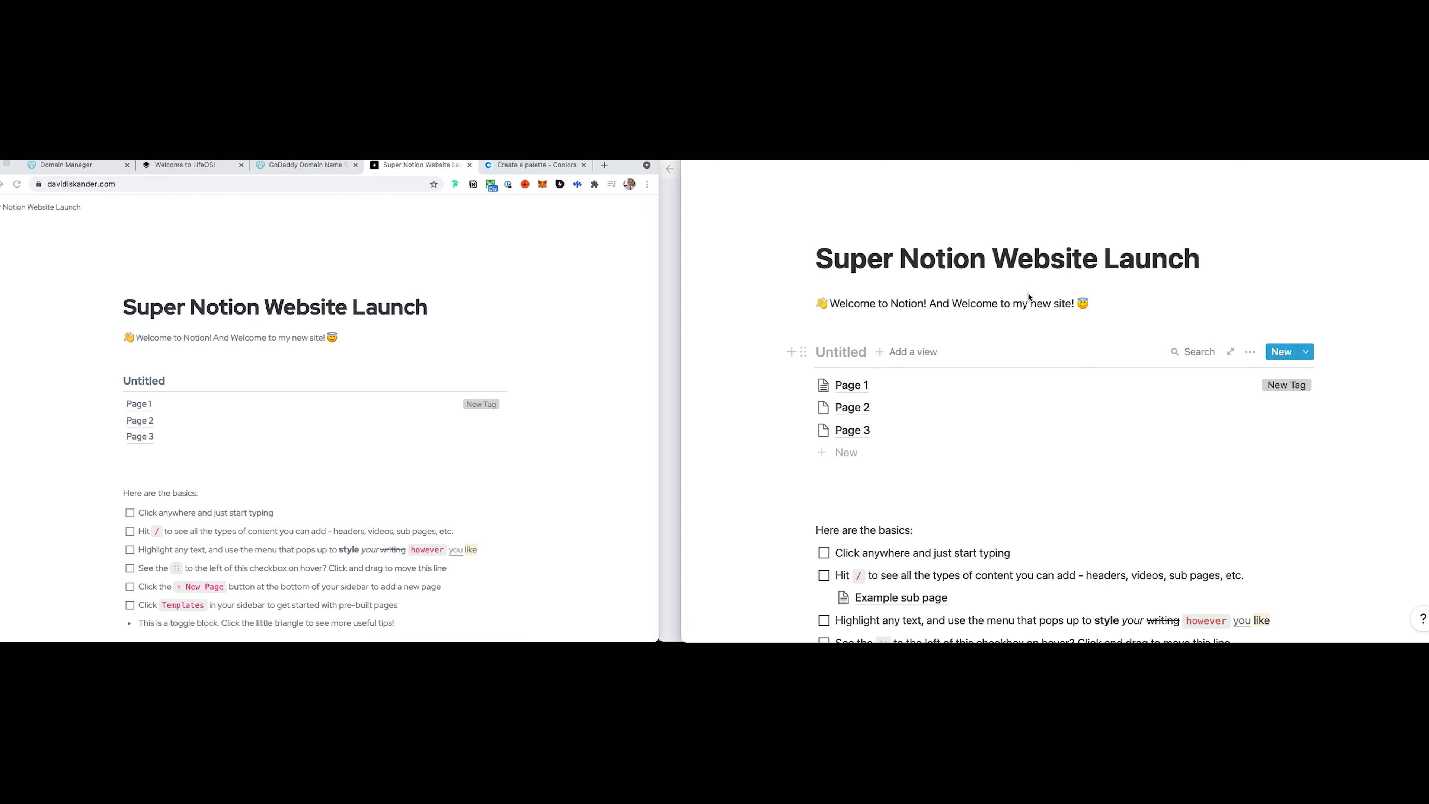
key("super+[")
scroll(896, 405, "down", 3)
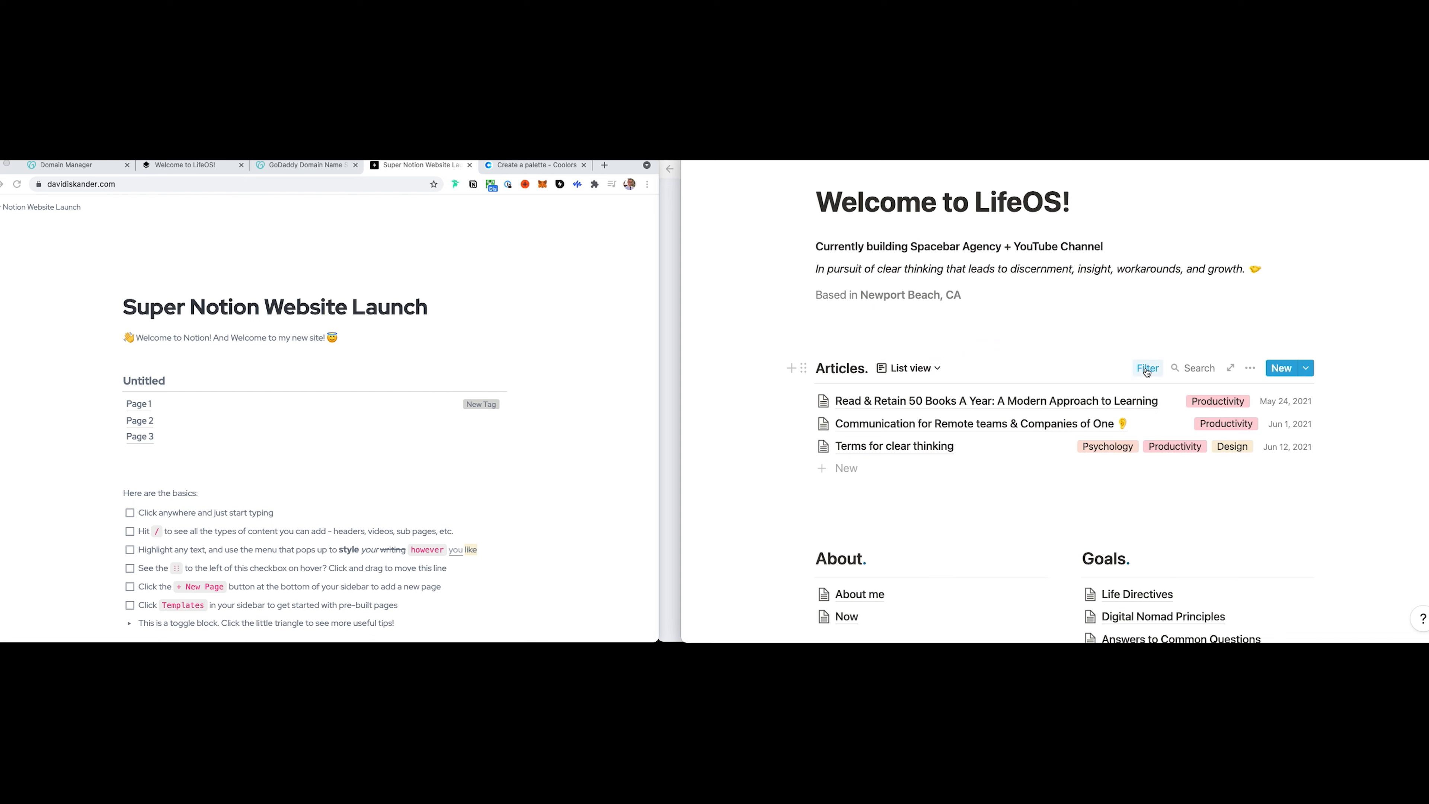
left_click(399, 305)
key("super+2")
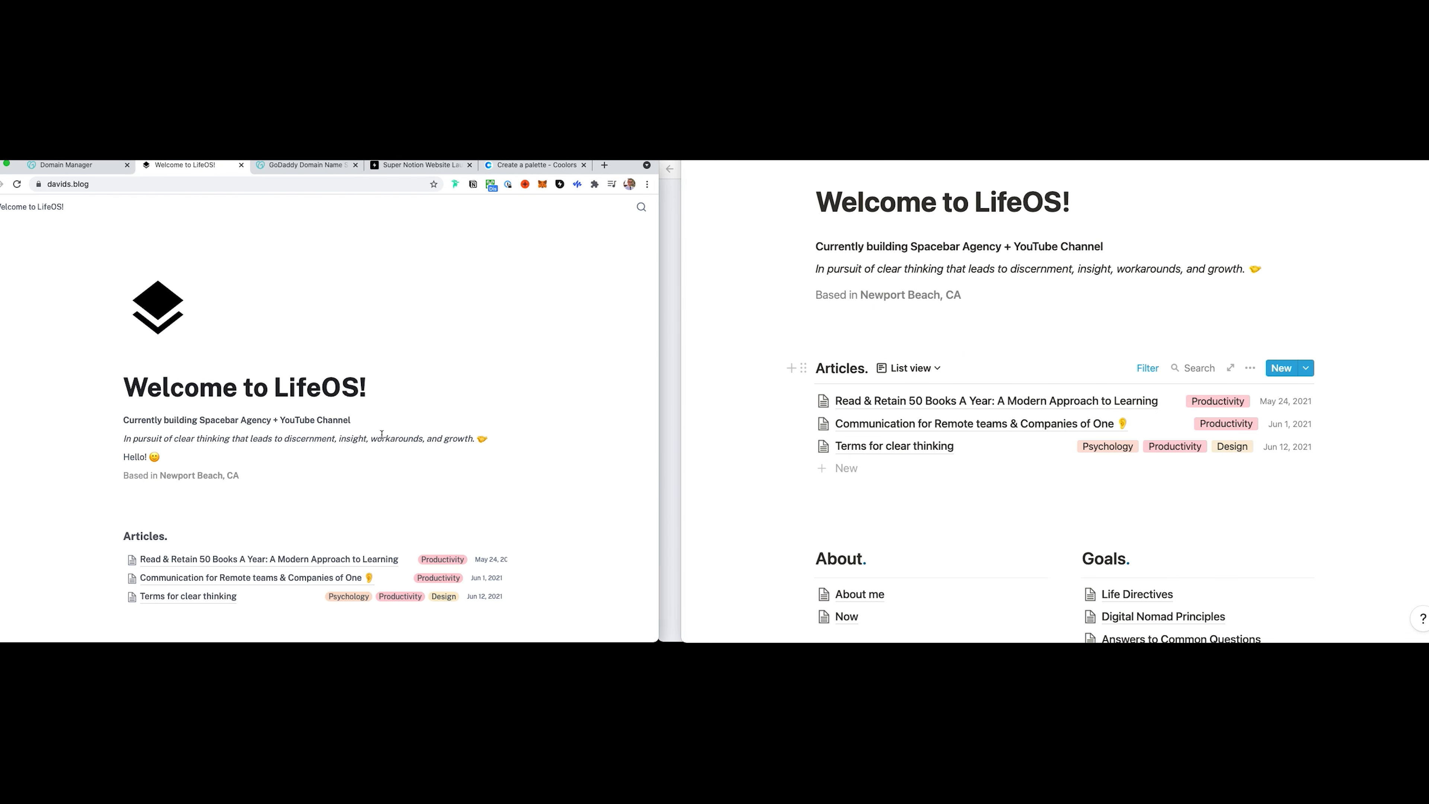
- Open the Articles database as a full page in Notion, switch it to Internal View and look through the listed articles
scroll(382, 434, "down", 3)
left_click(935, 335)
mouse_move(1134, 363)
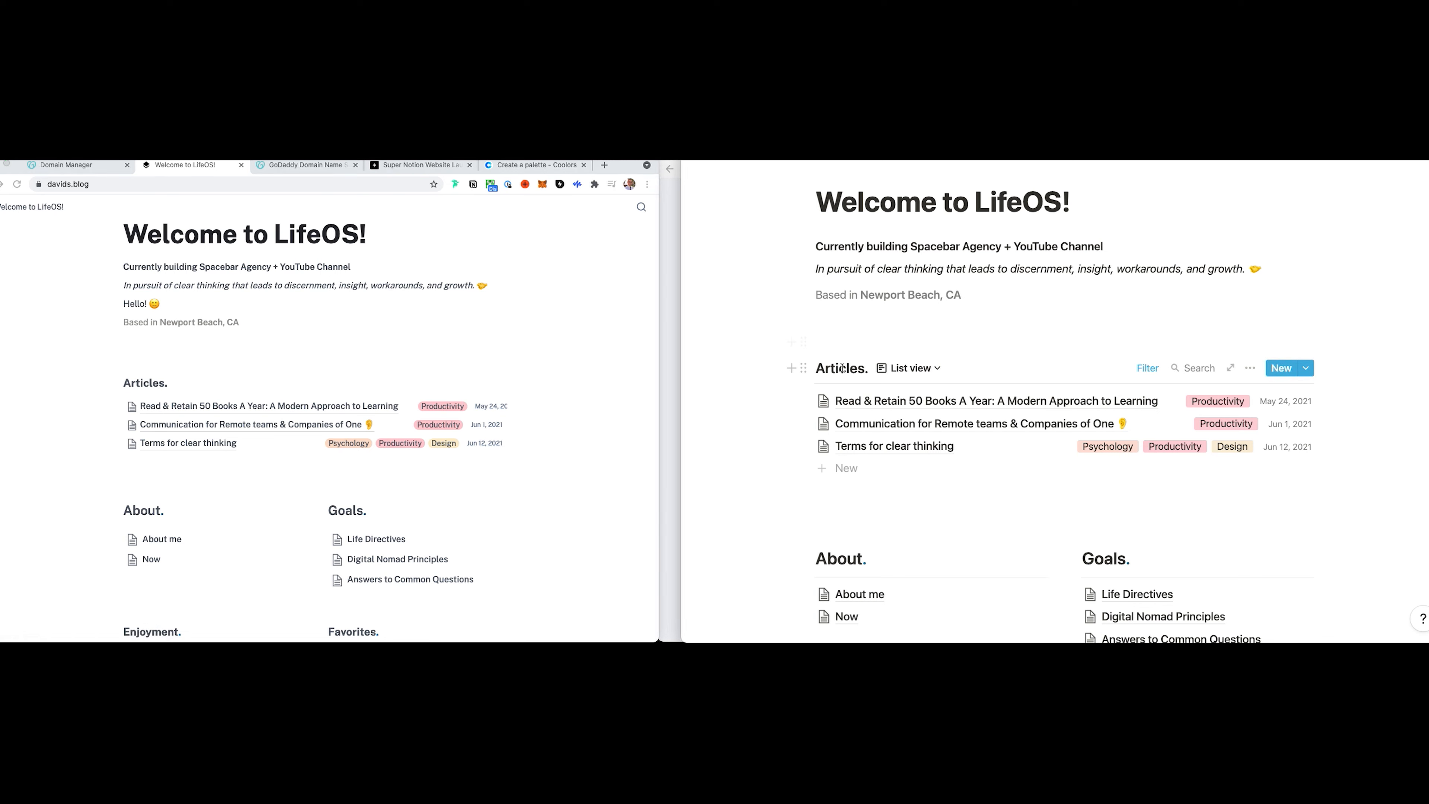
left_click(1231, 368)
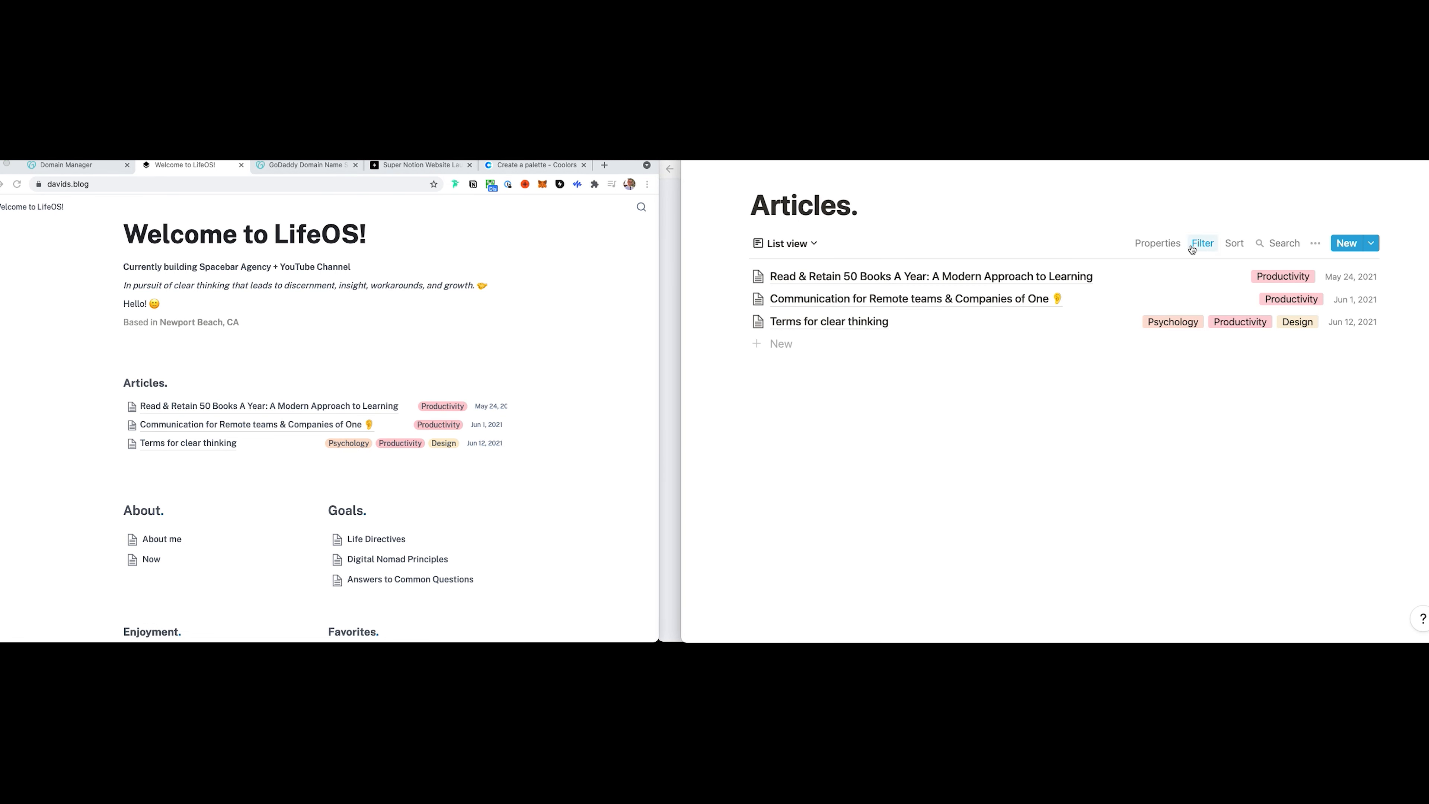
left_click(798, 245)
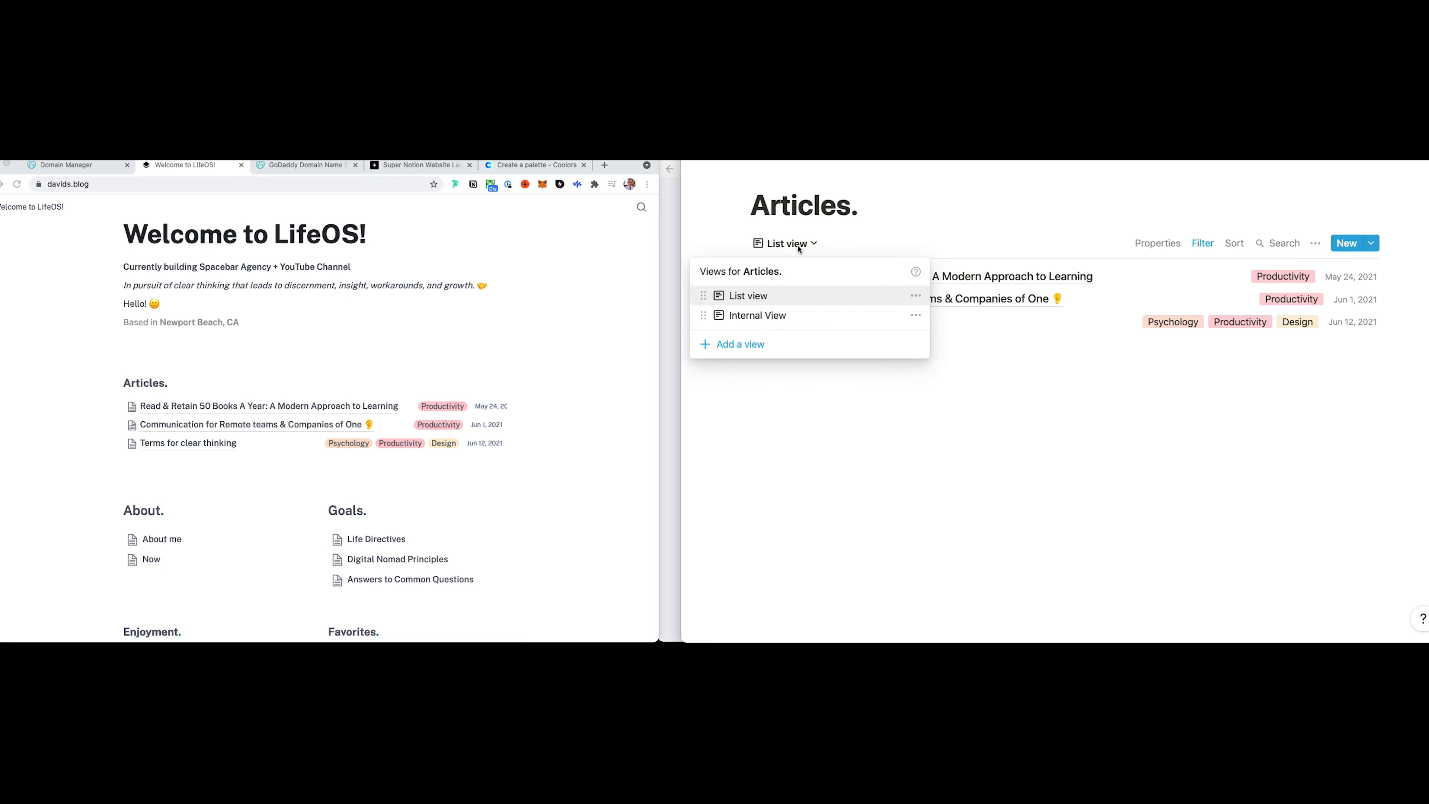
left_click(776, 318)
scroll(874, 322, "down", 5)
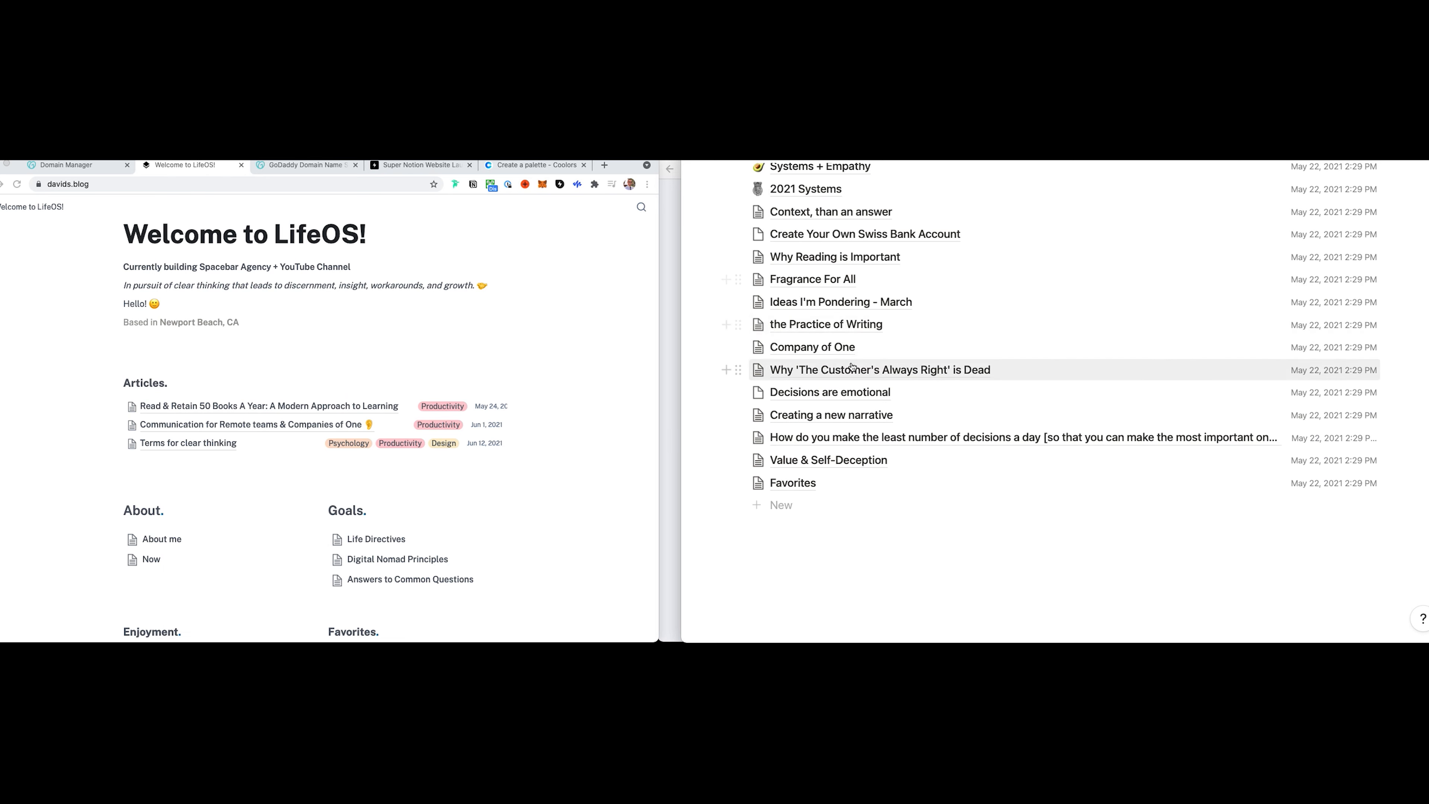
scroll(875, 325, "up", 5)
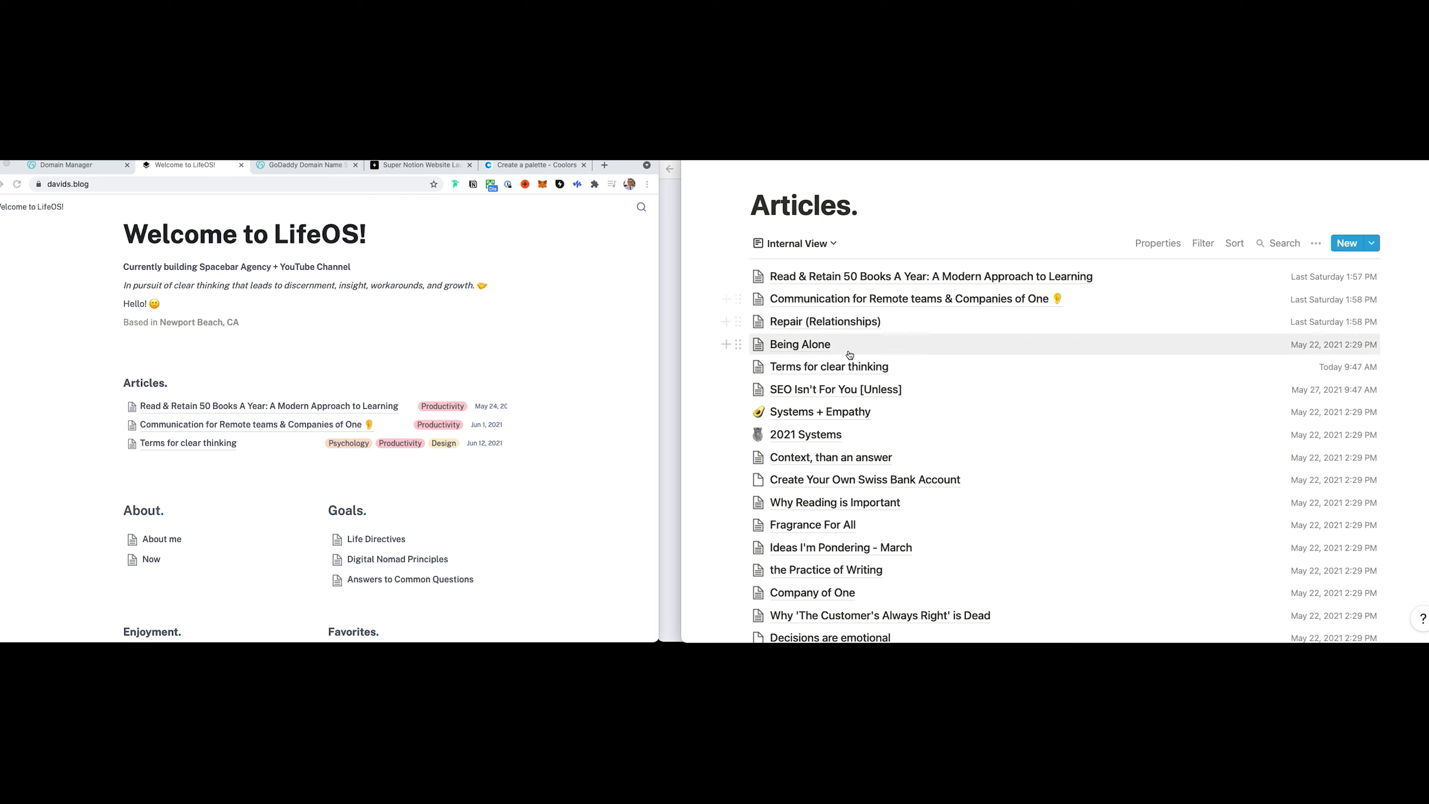
scroll(839, 390, "down", 3)
scroll(835, 338, "up", 3)
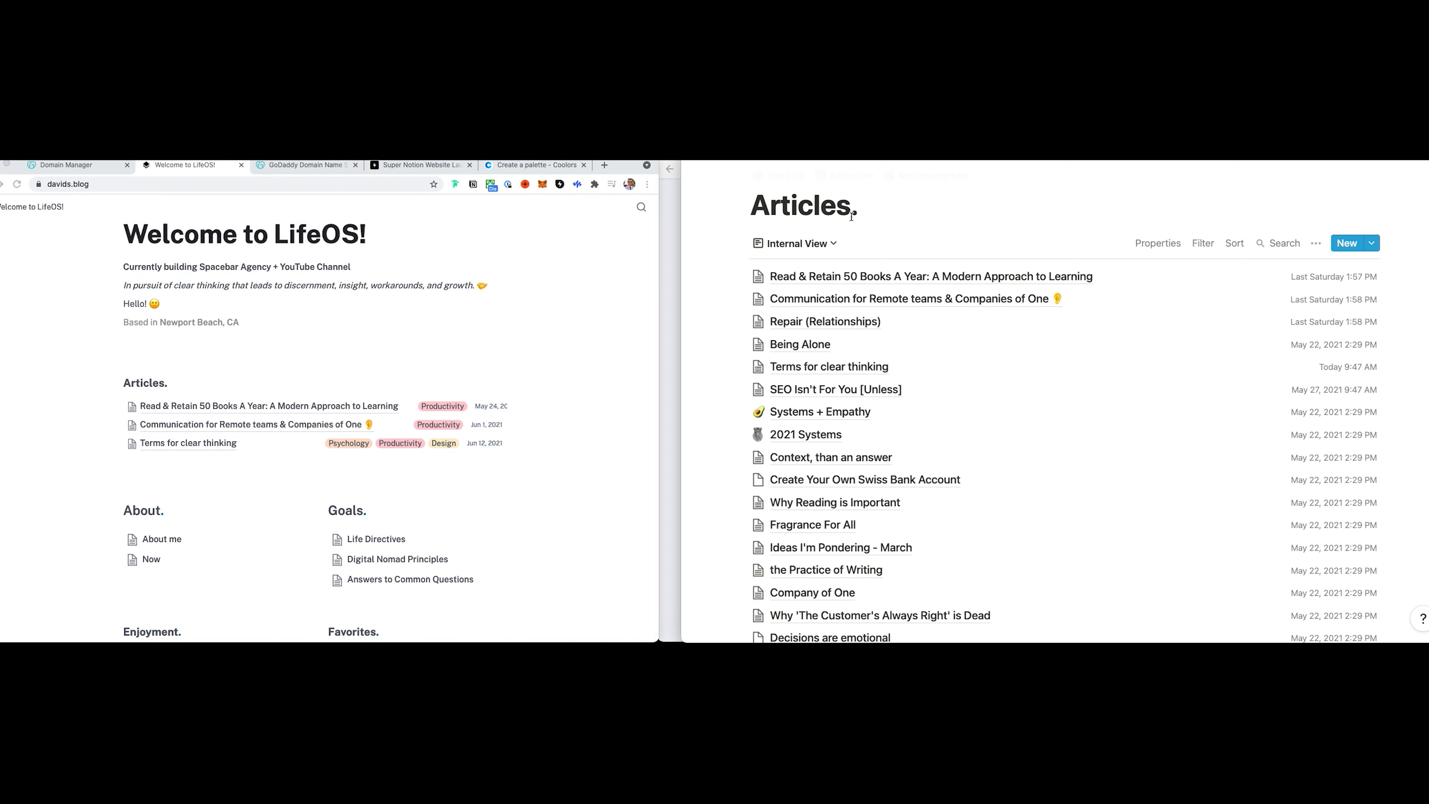
- Return to the Welcome to LifeOS! page in Notion and review its Articles list
key("super+[")
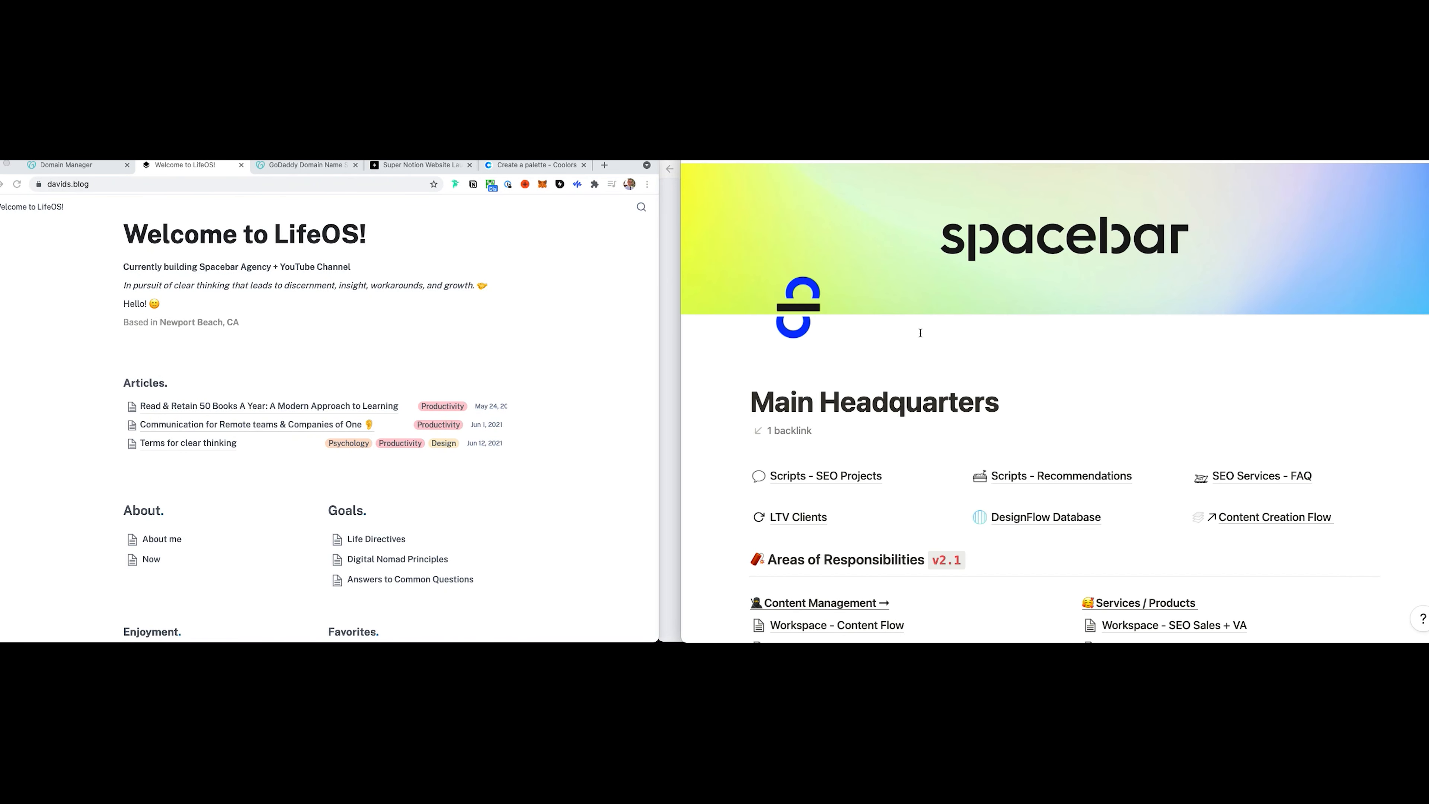
key("super+[")
scroll(964, 336, "down", 3)
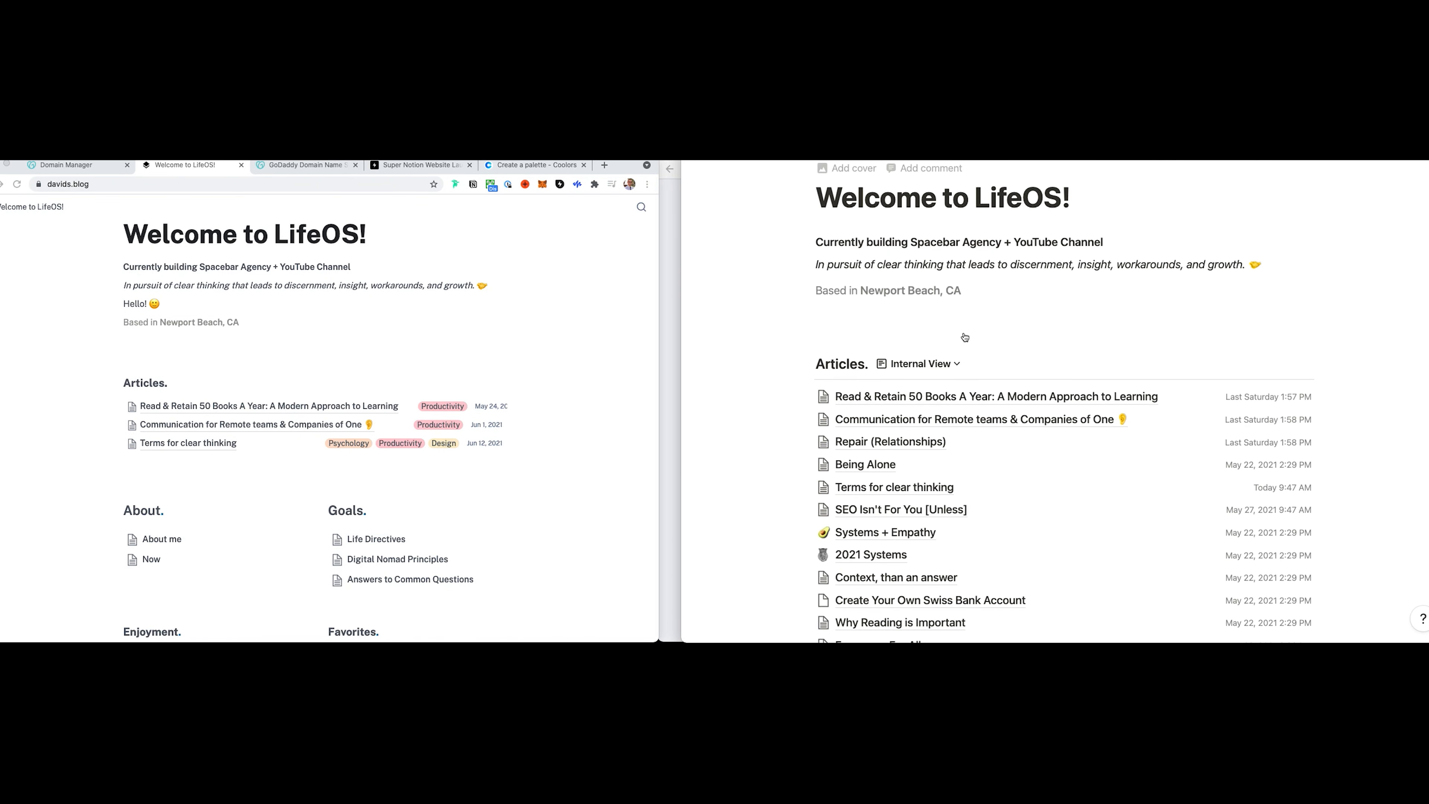
scroll(878, 337, "down", 2)
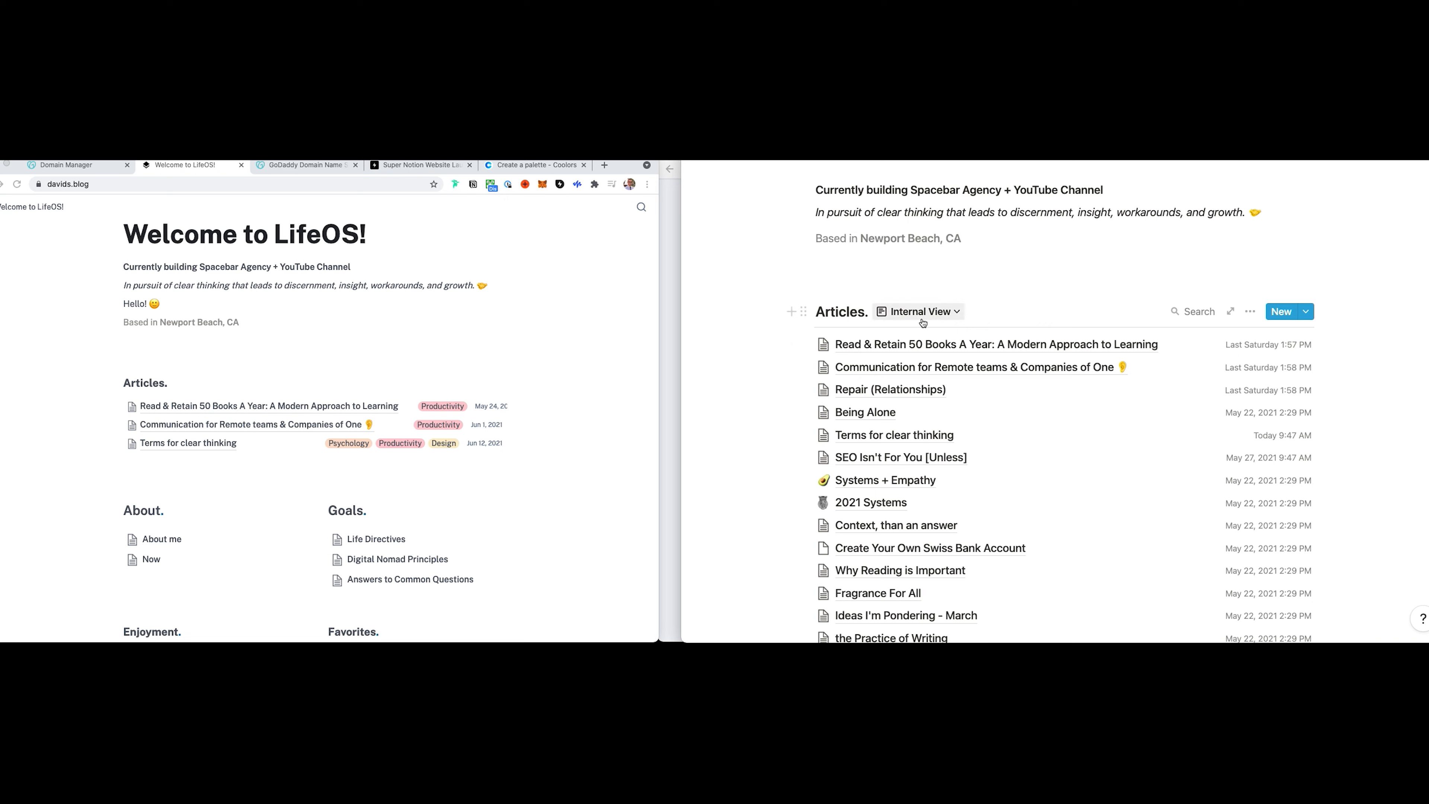
- From the full-page Articles database, open "SEO Isn't For You [Unless]", set its Status to Published and close the article
left_click(1230, 311)
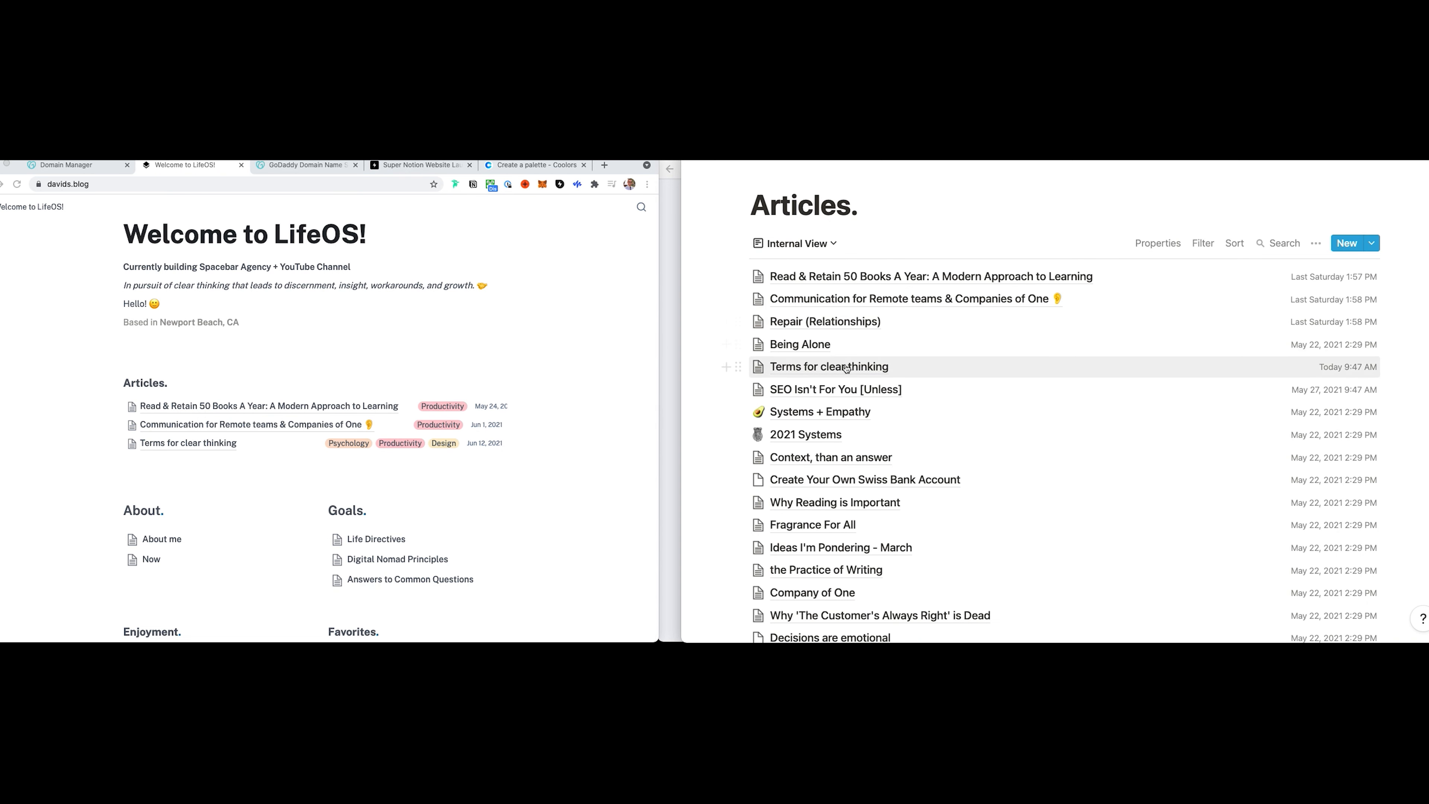
left_click(864, 393)
scroll(957, 383, "down", 5)
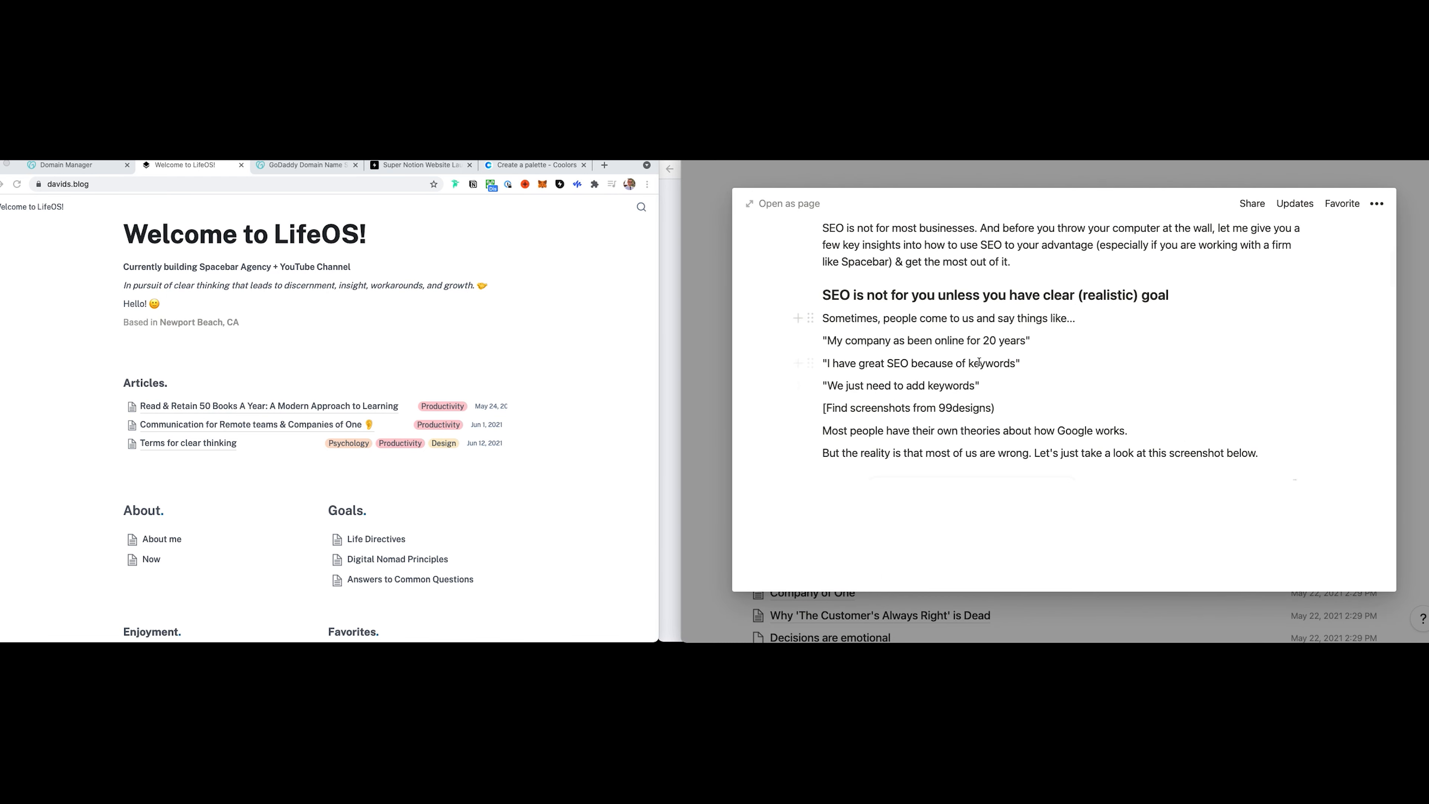
scroll(985, 394, "up", 5)
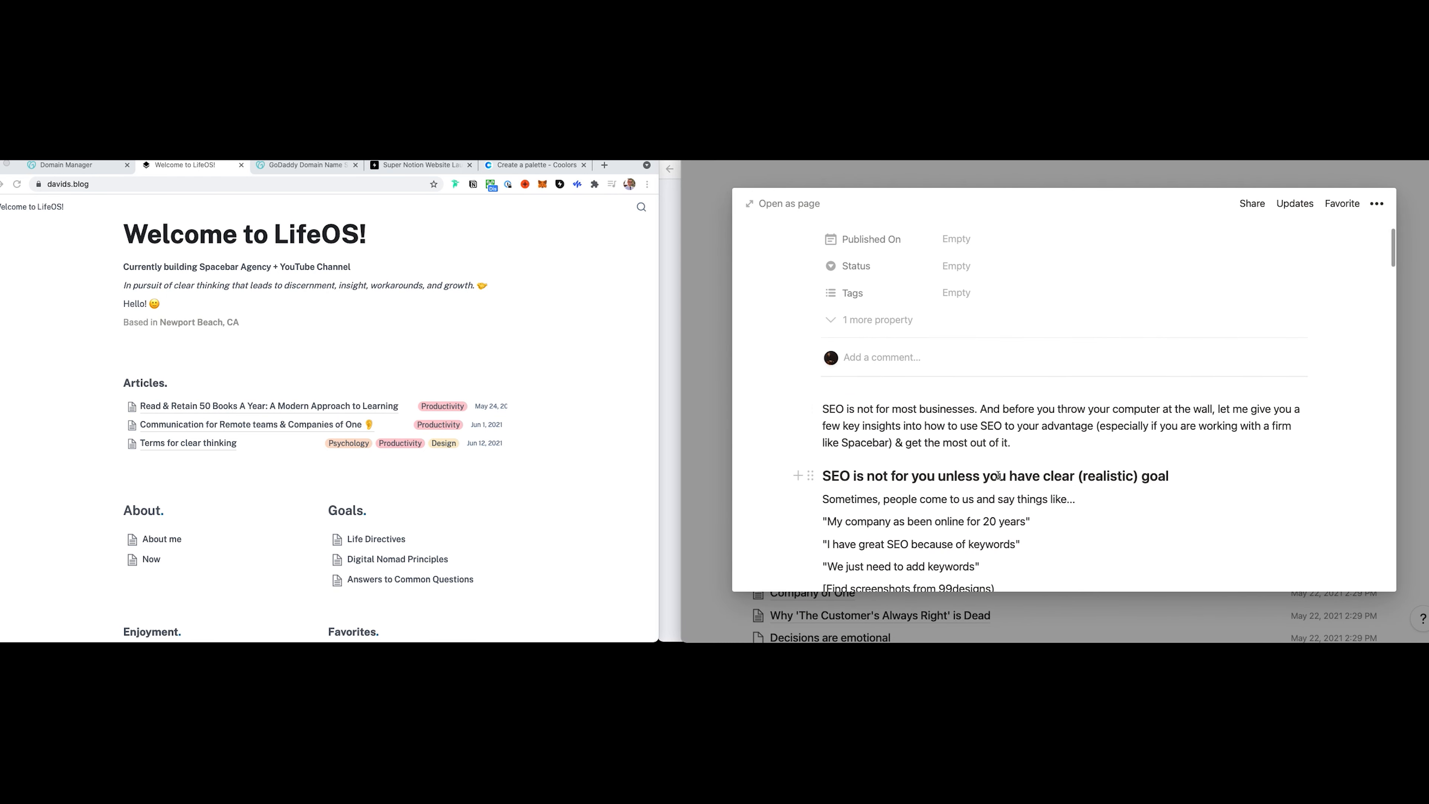
scroll(956, 394, "up", 2)
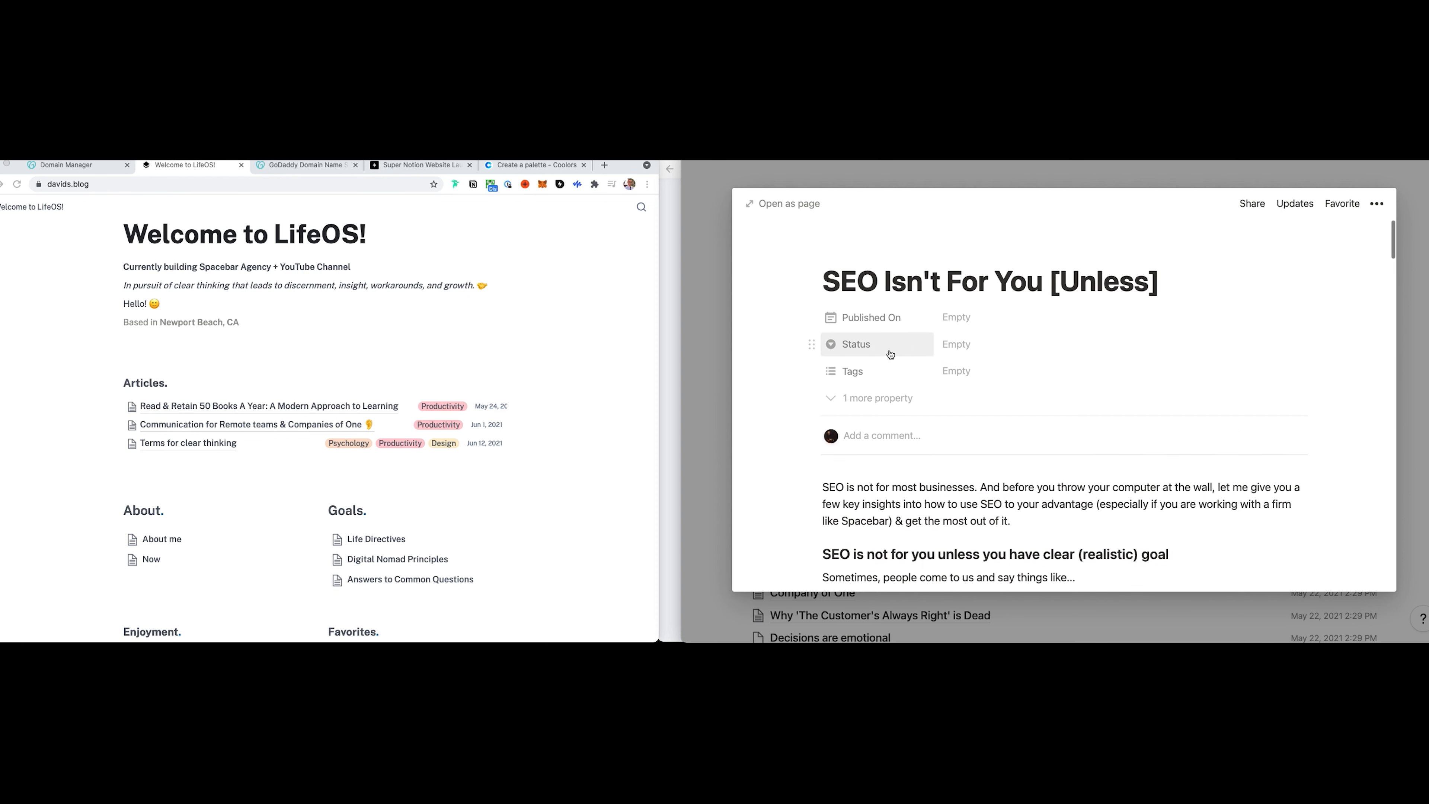
left_click(955, 344)
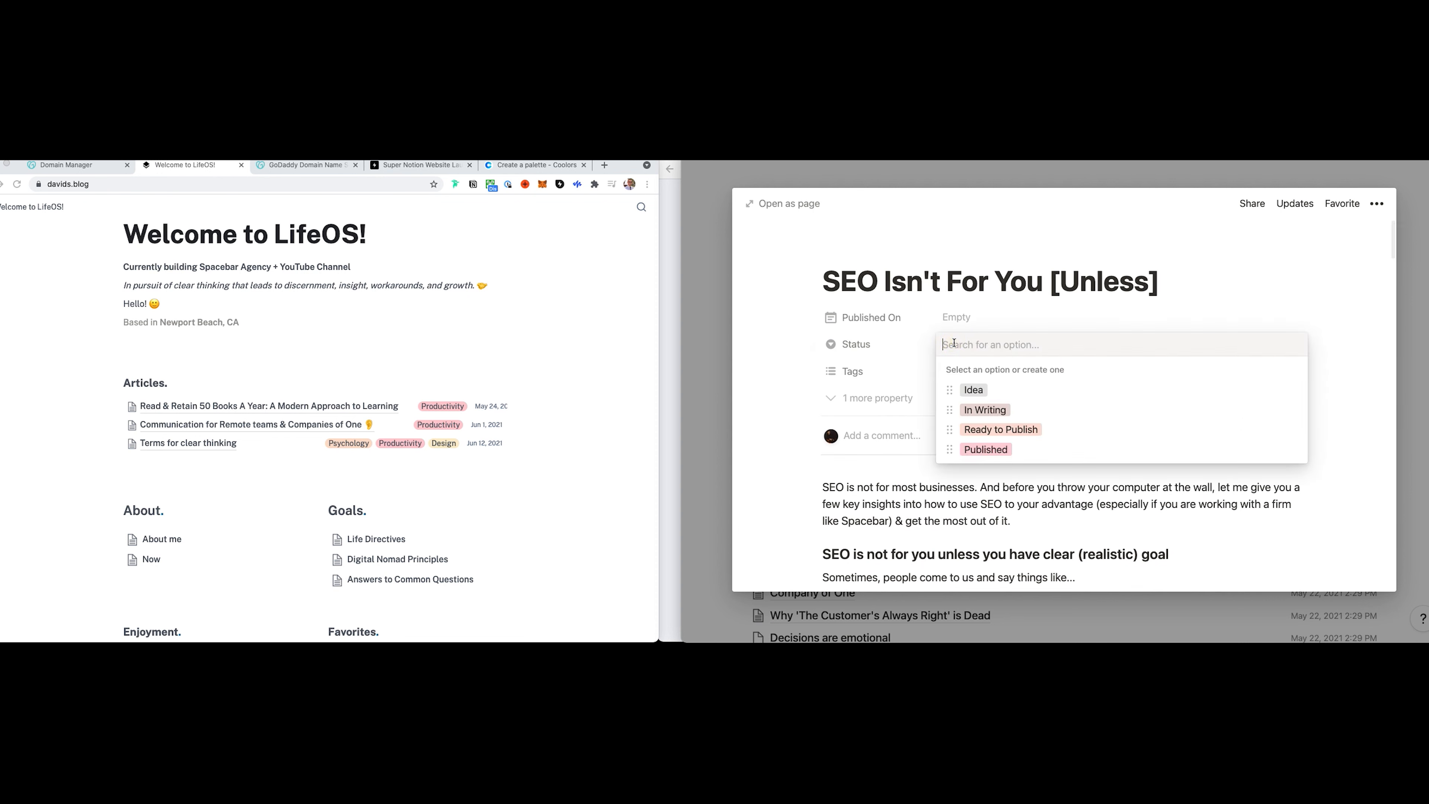
left_click(1008, 454)
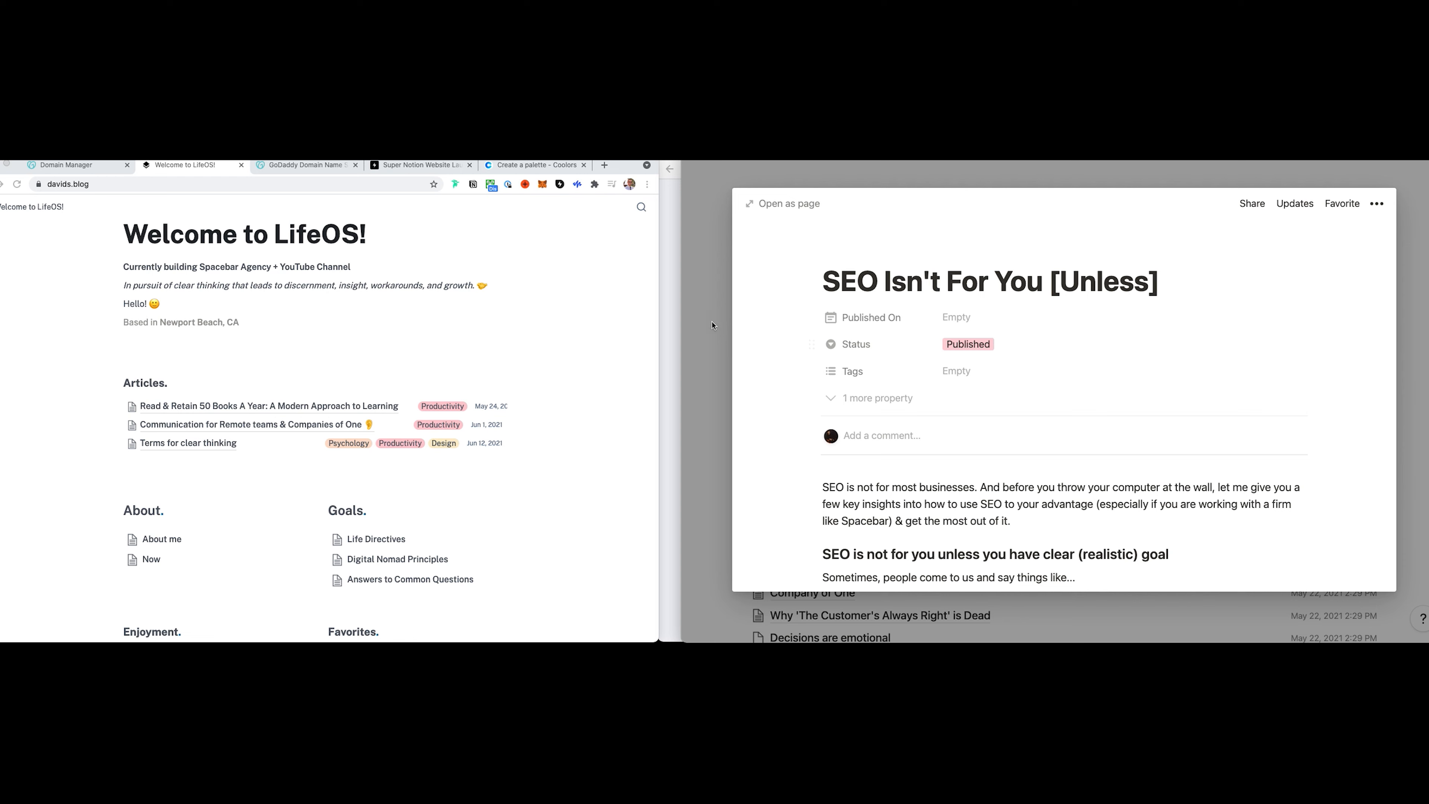
key("Escape")
- Switch the Articles database back to List view and return to the Articles section of the Welcome to LifeOS! page
left_click(799, 243)
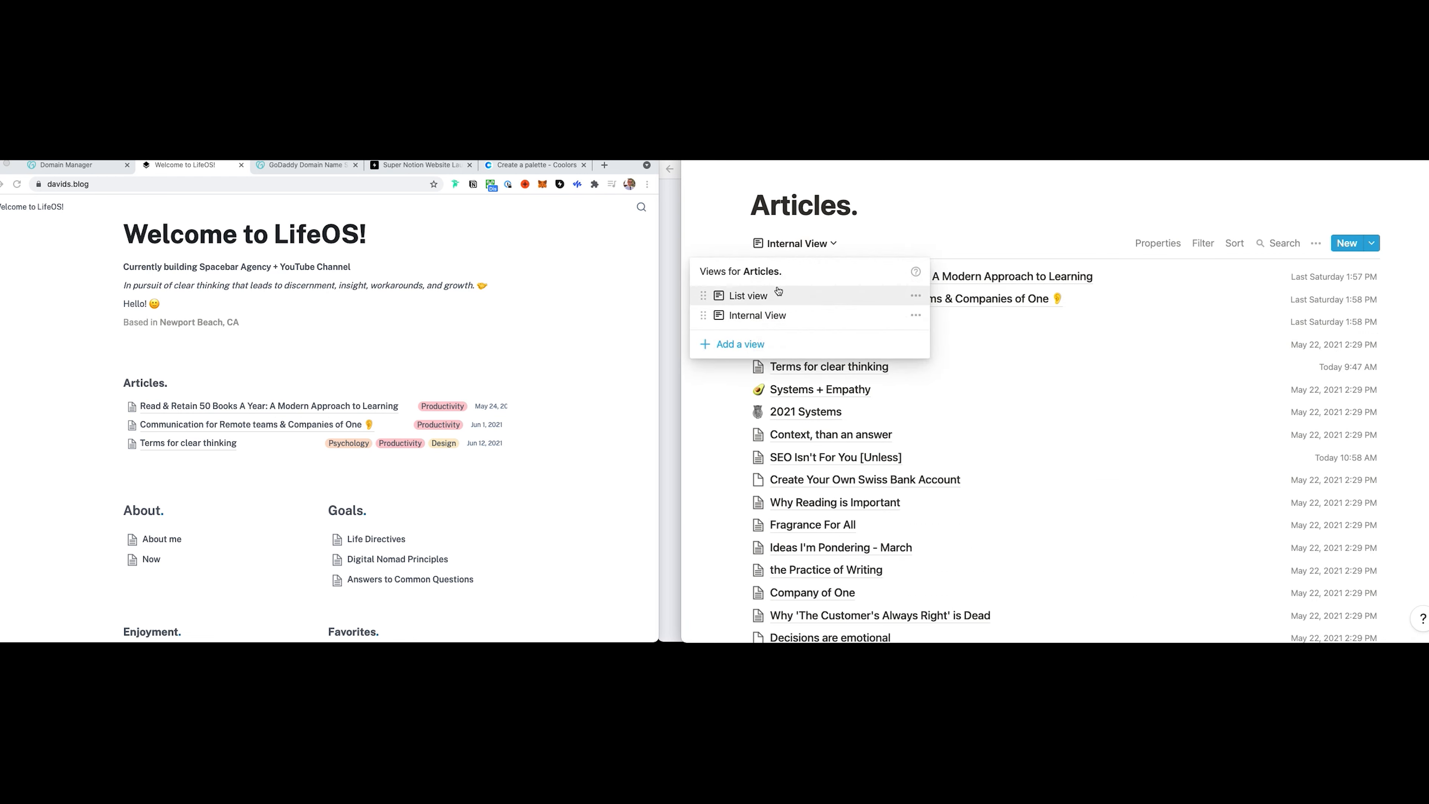
left_click(794, 296)
key("super+[")
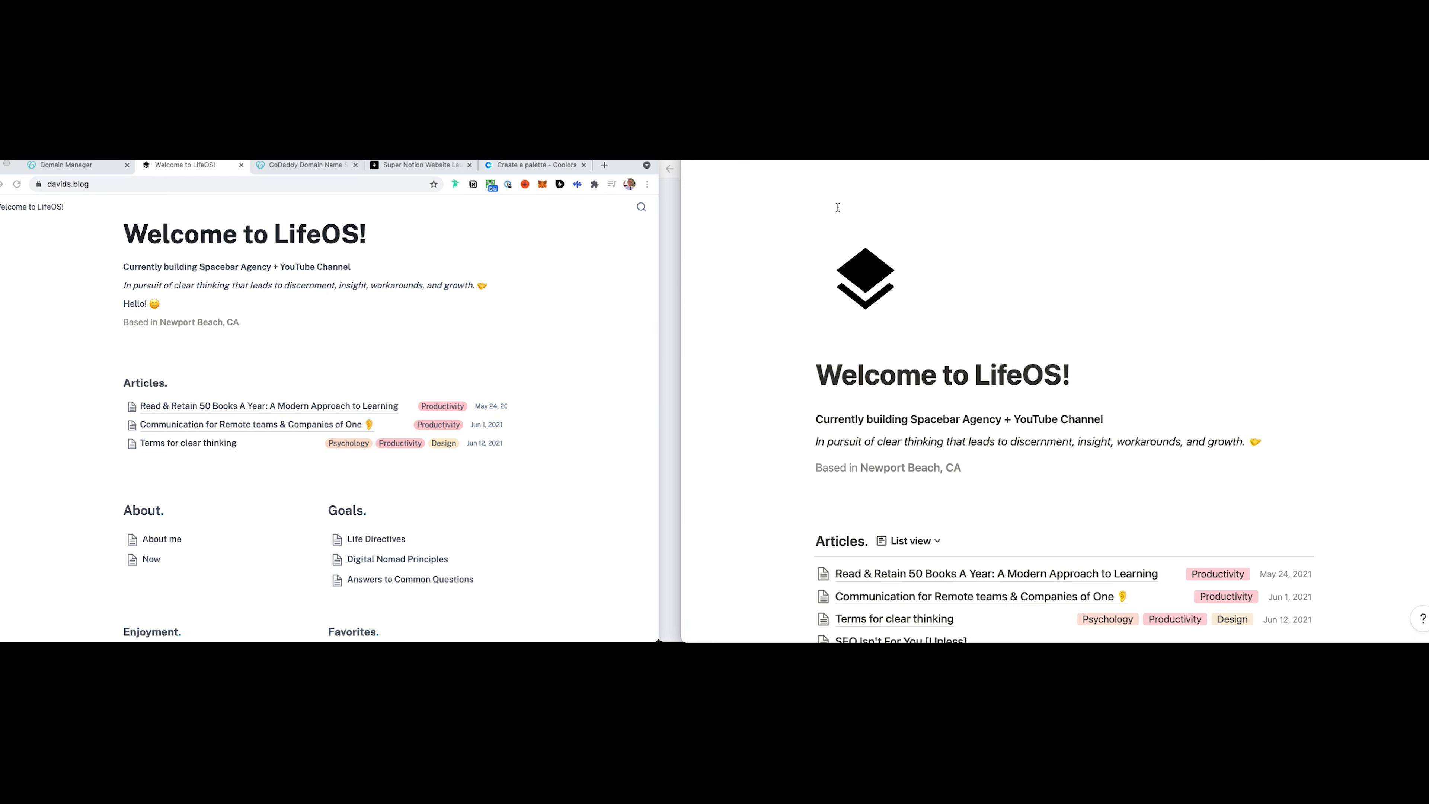
scroll(875, 356, "down", 3)
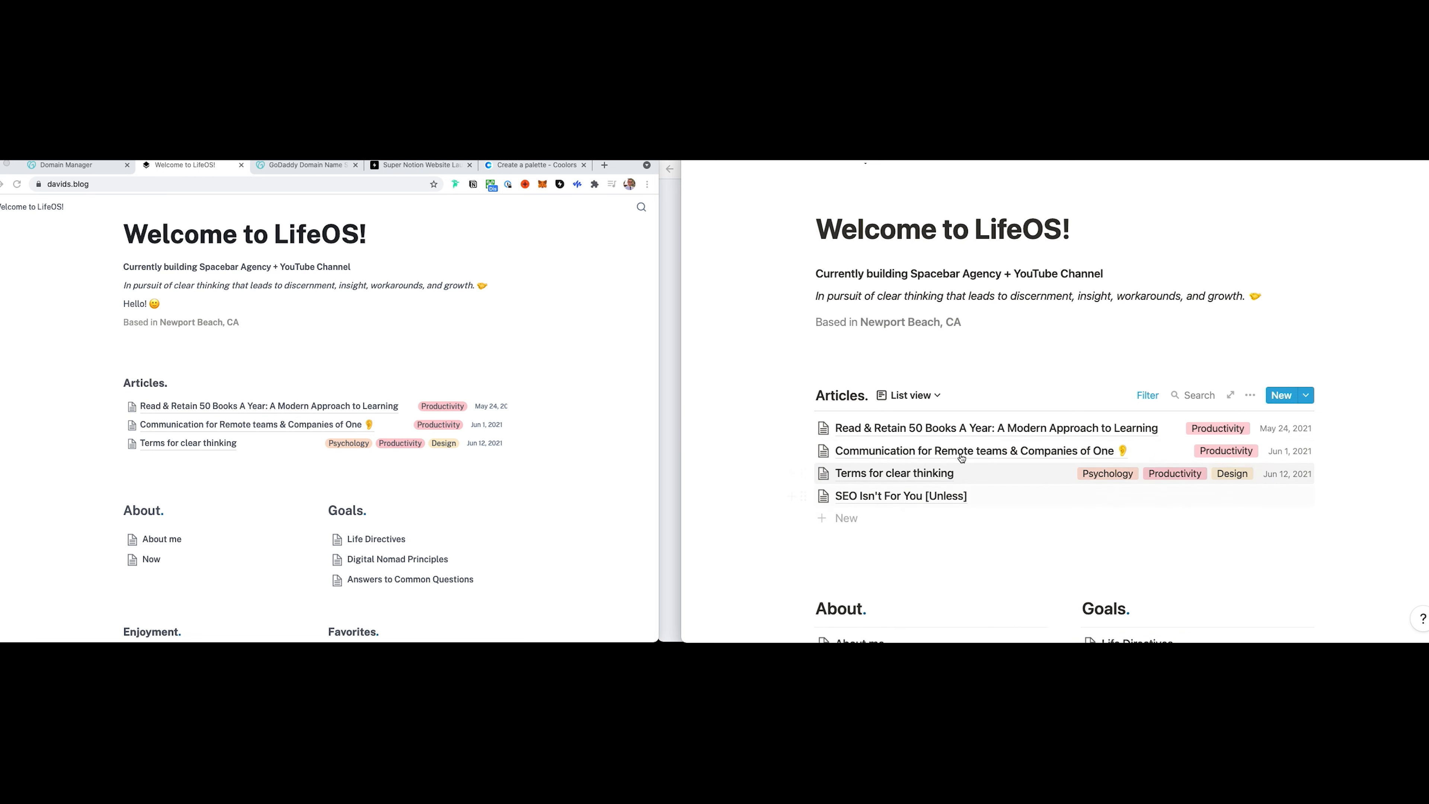
- Set the Published On date of "SEO Isn't For You [Unless]" to Jun 14, 2021 and close the article
left_click(910, 502)
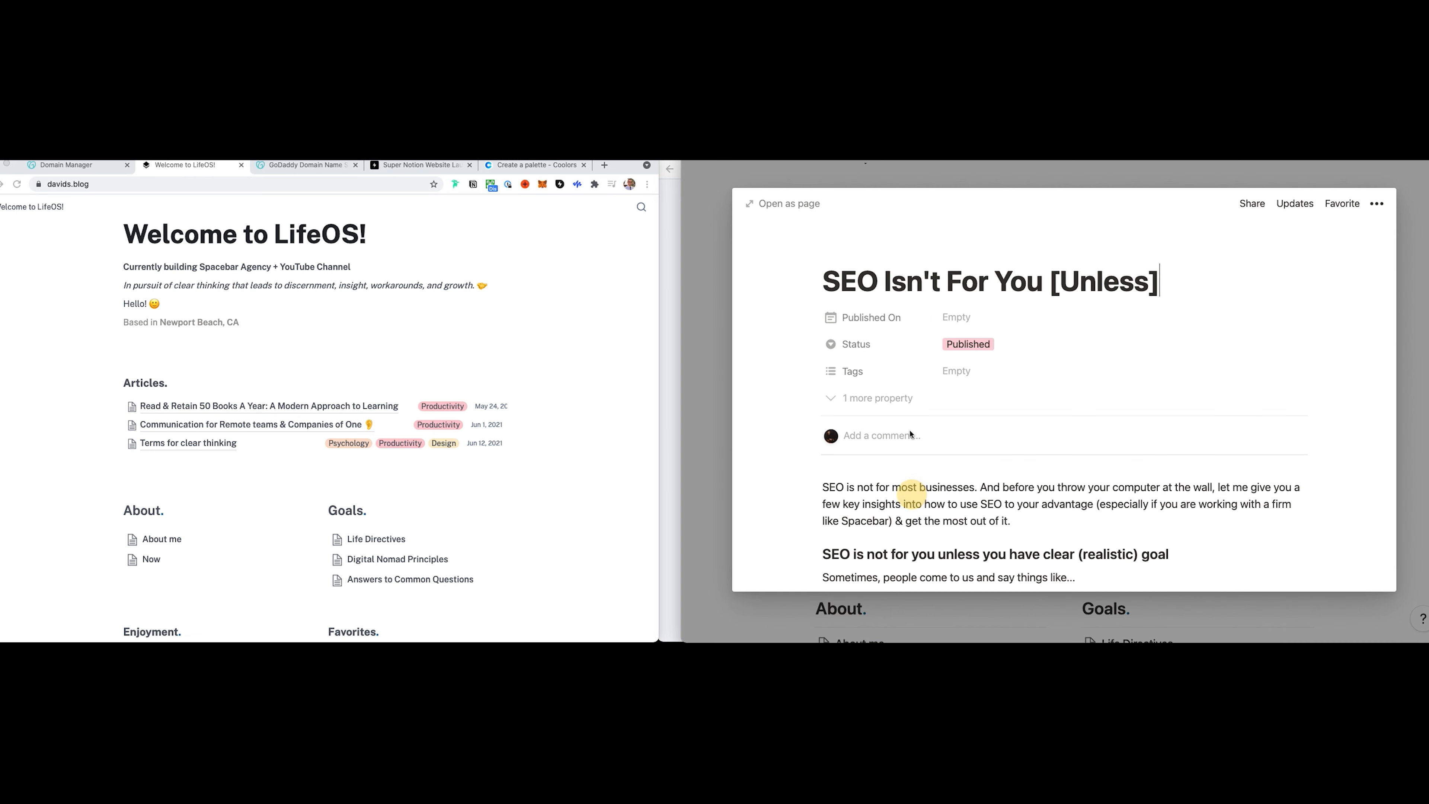
left_click(960, 313)
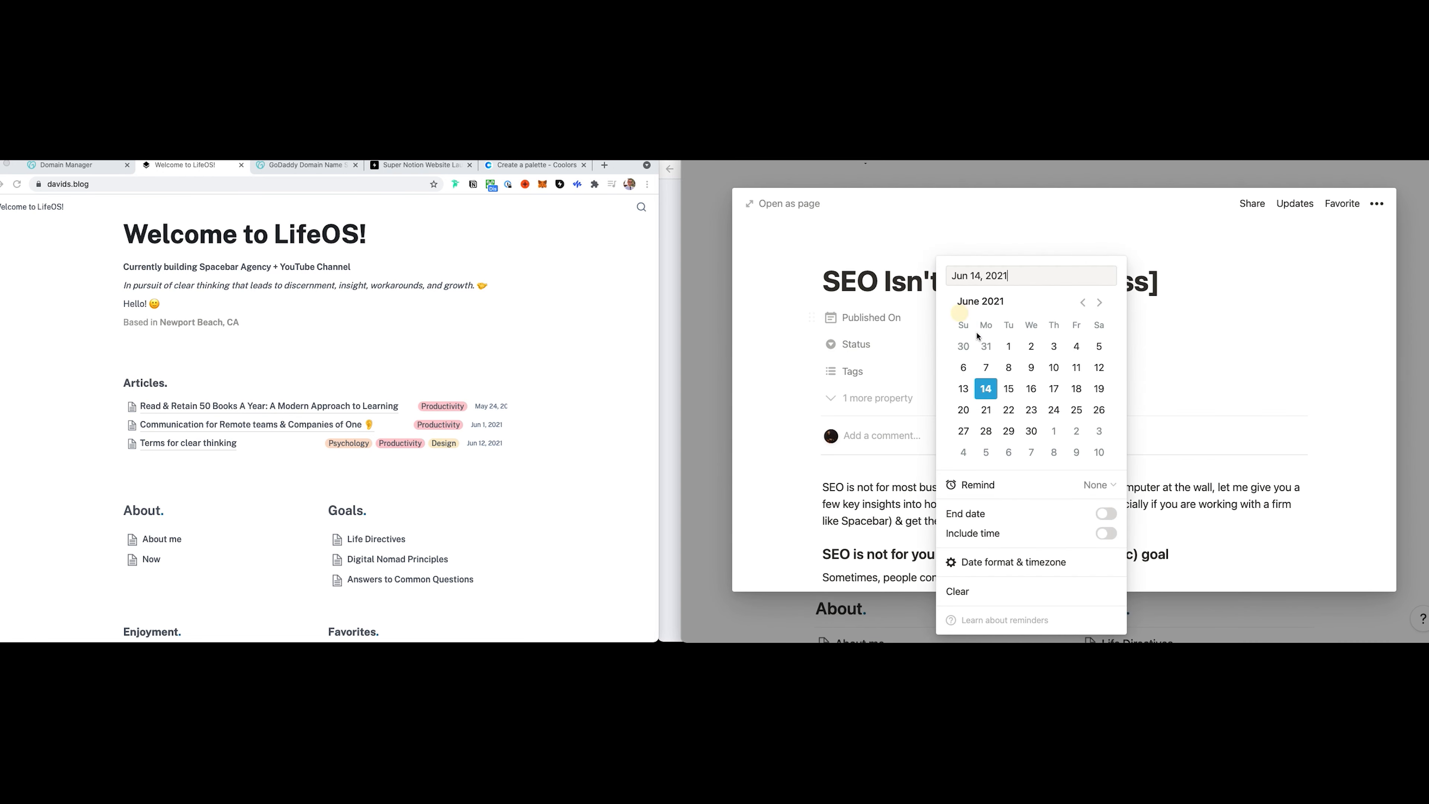
left_click(986, 389)
left_click(717, 361)
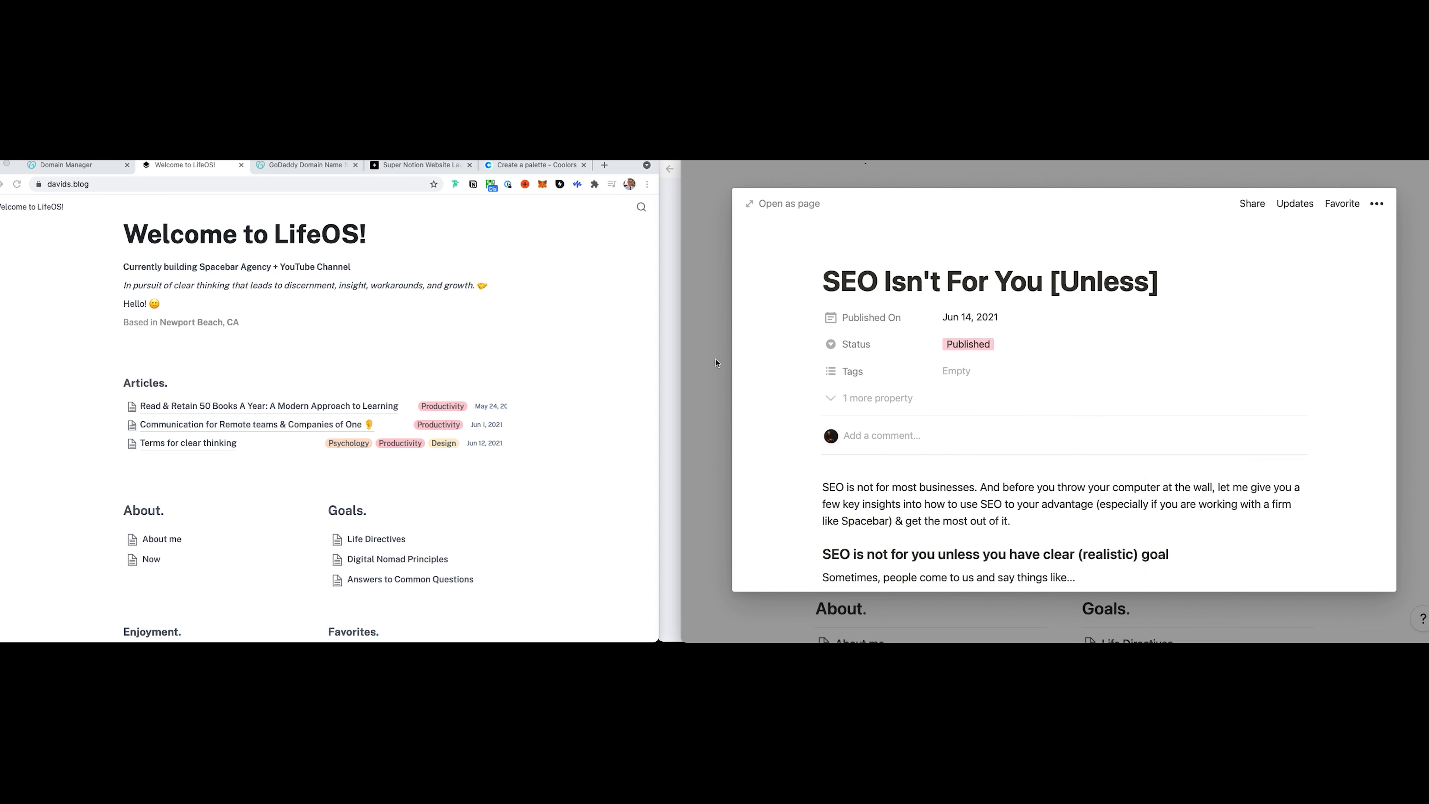
left_click(716, 360)
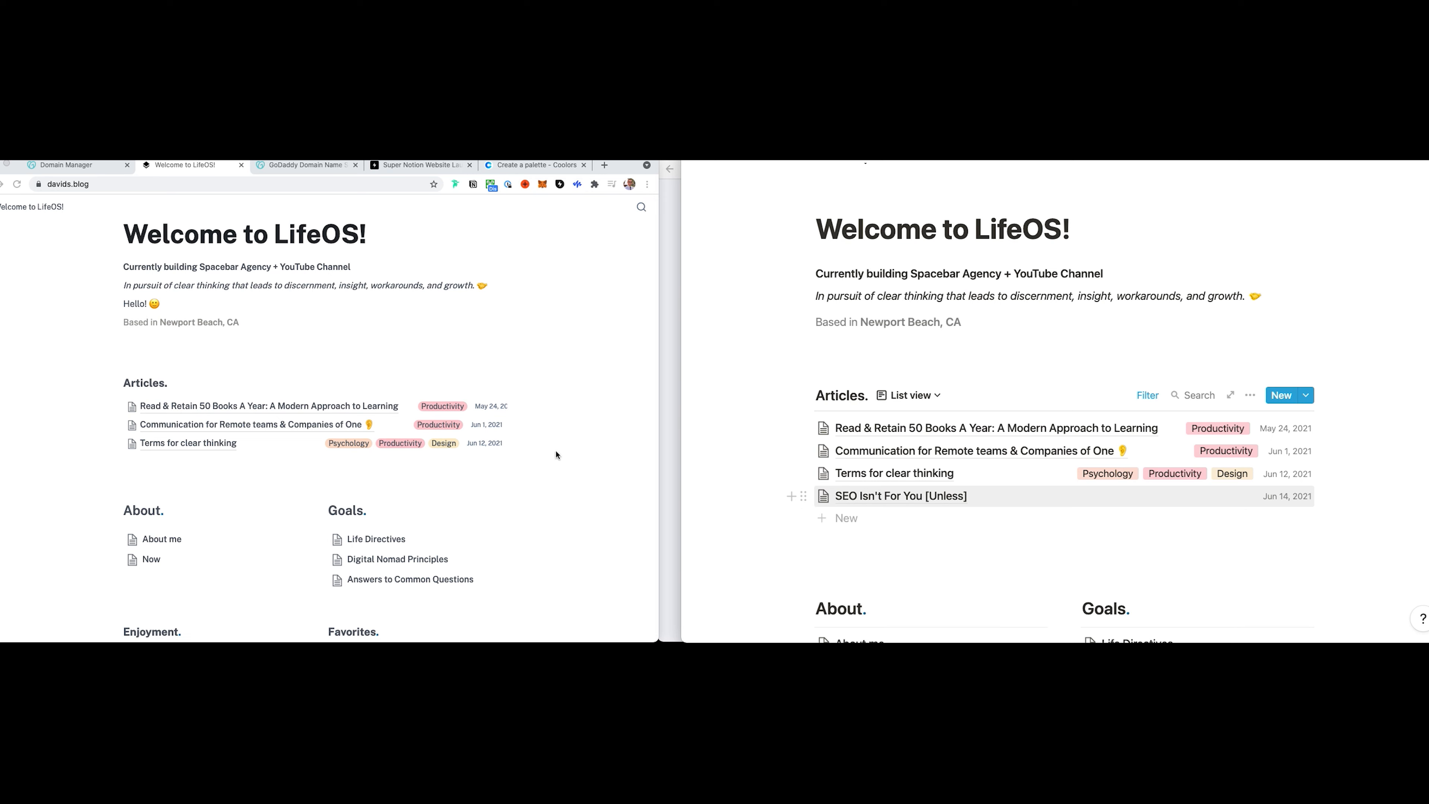
- Reload the live LifeOS site and open its "Terms for clear thinking" article
left_click(399, 374)
key("super+r")
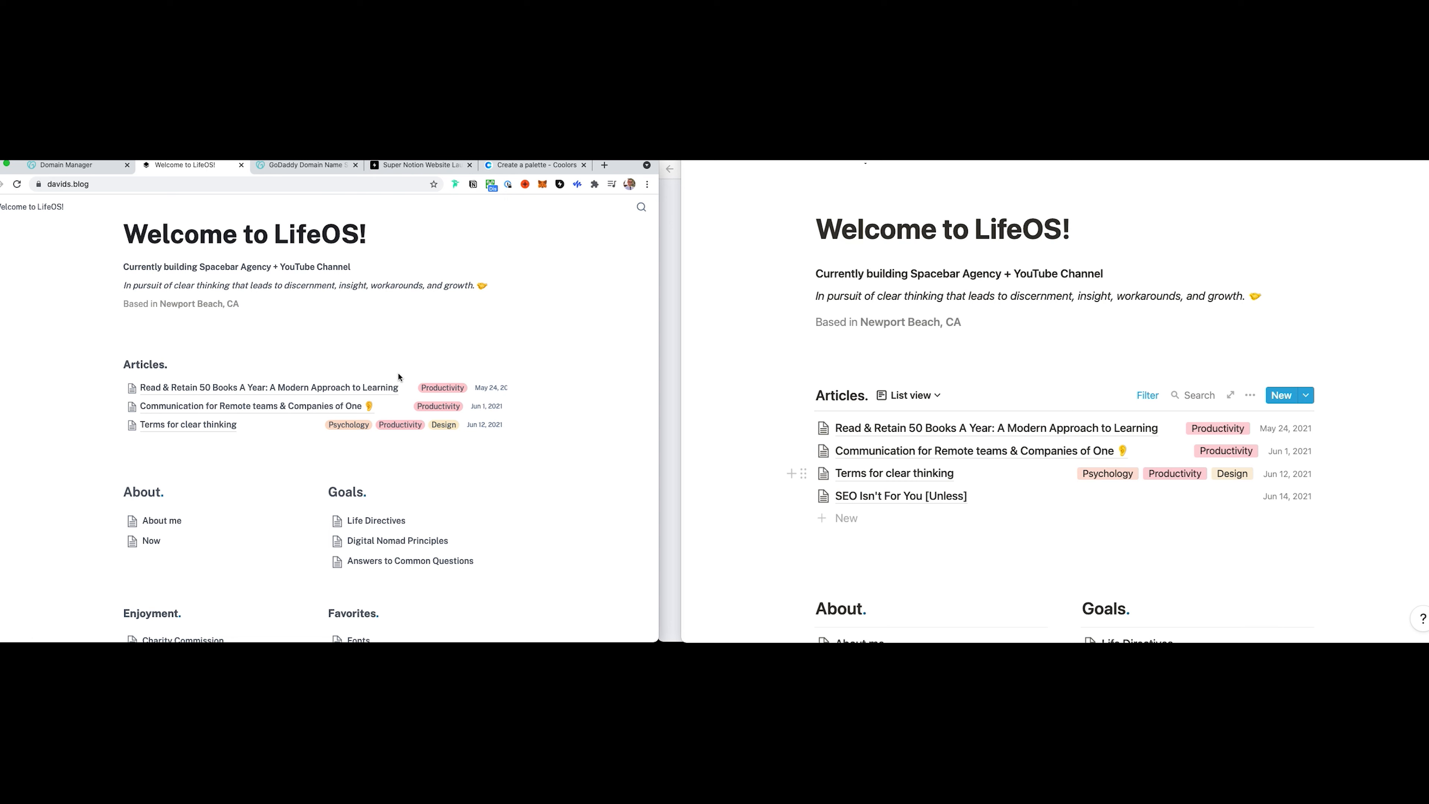
key("super+r")
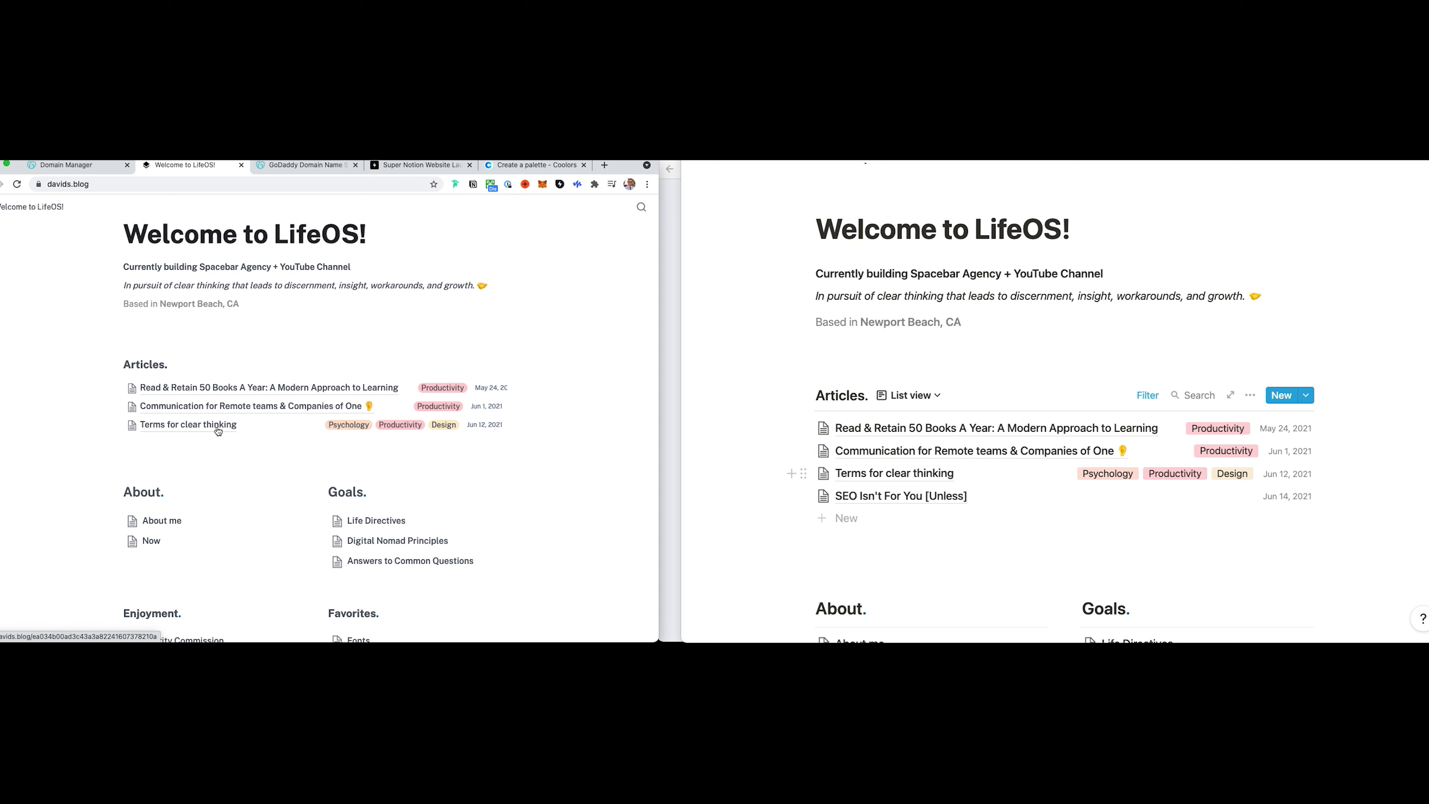
left_click(173, 428)
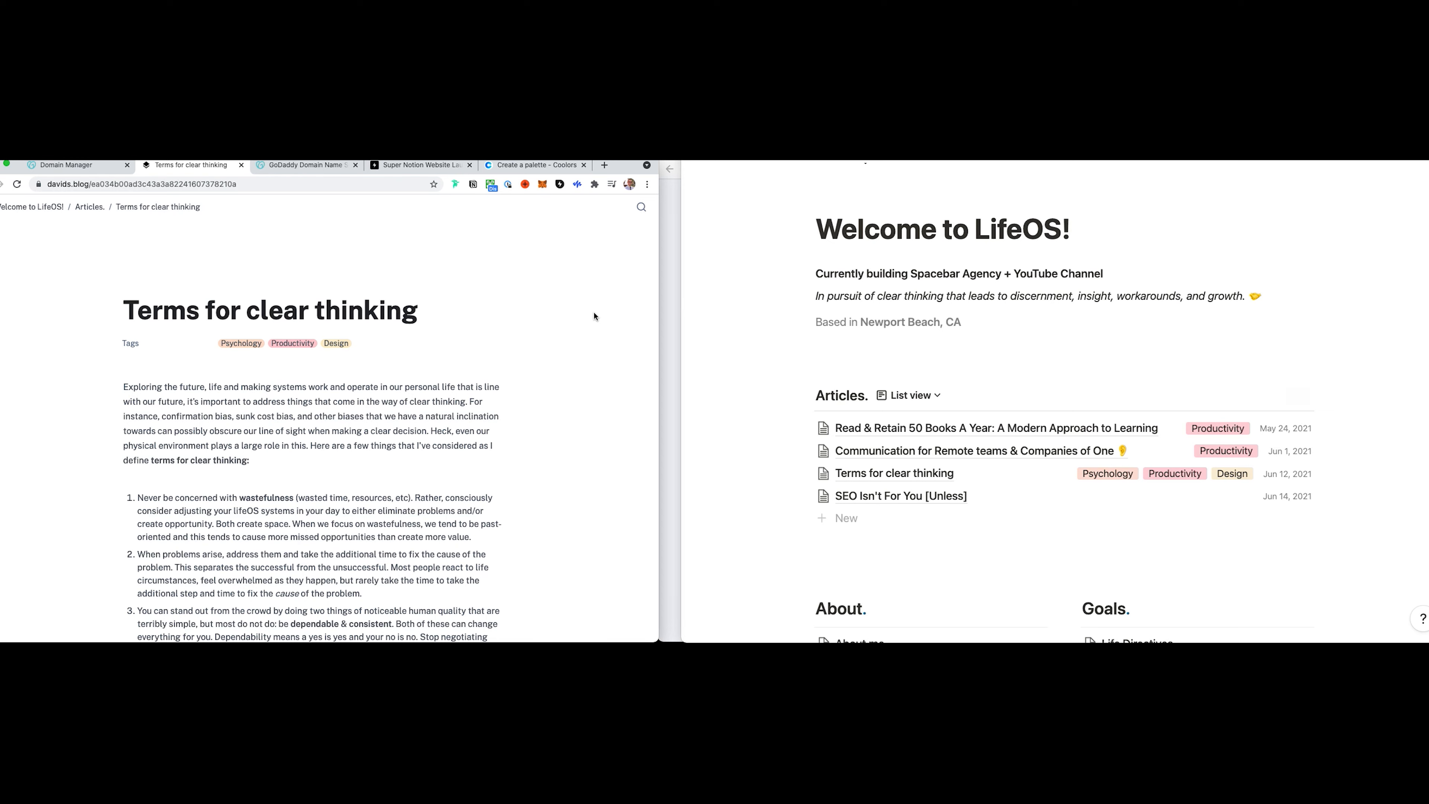
- Enable Site Search in the Super site options, try the search box in the site preview, and save the options
left_click(664, 333)
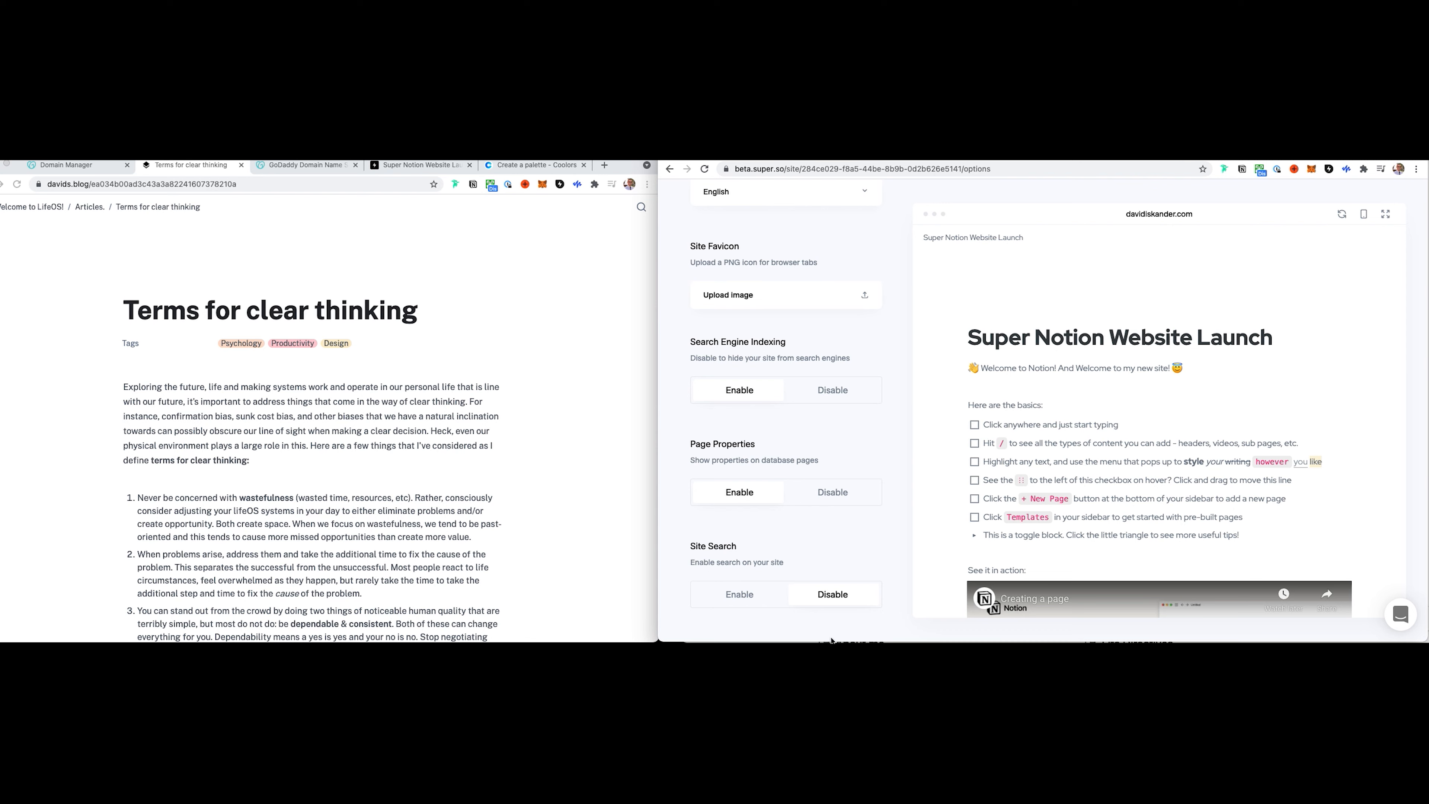
left_click(732, 596)
left_click(1383, 240)
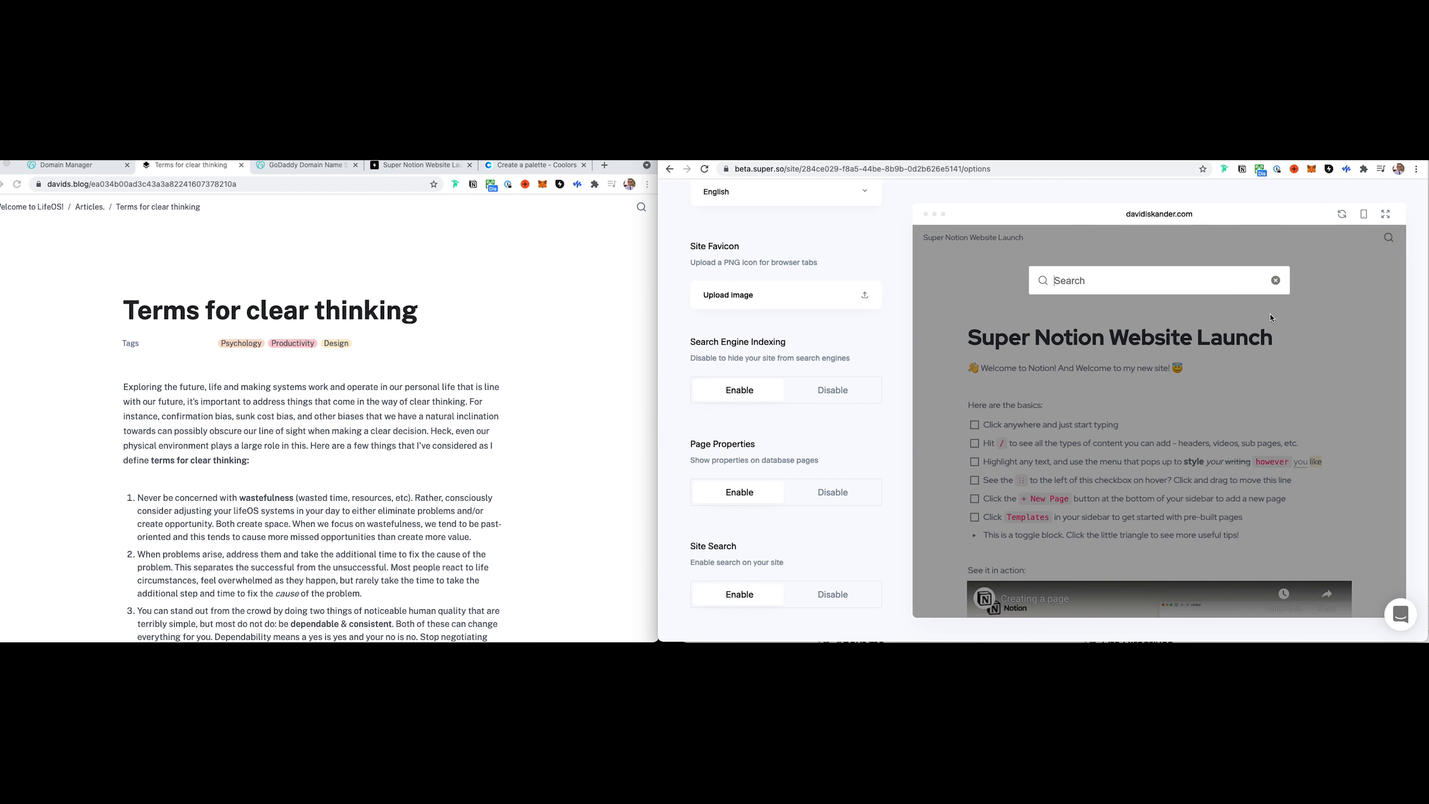
left_click(1276, 283)
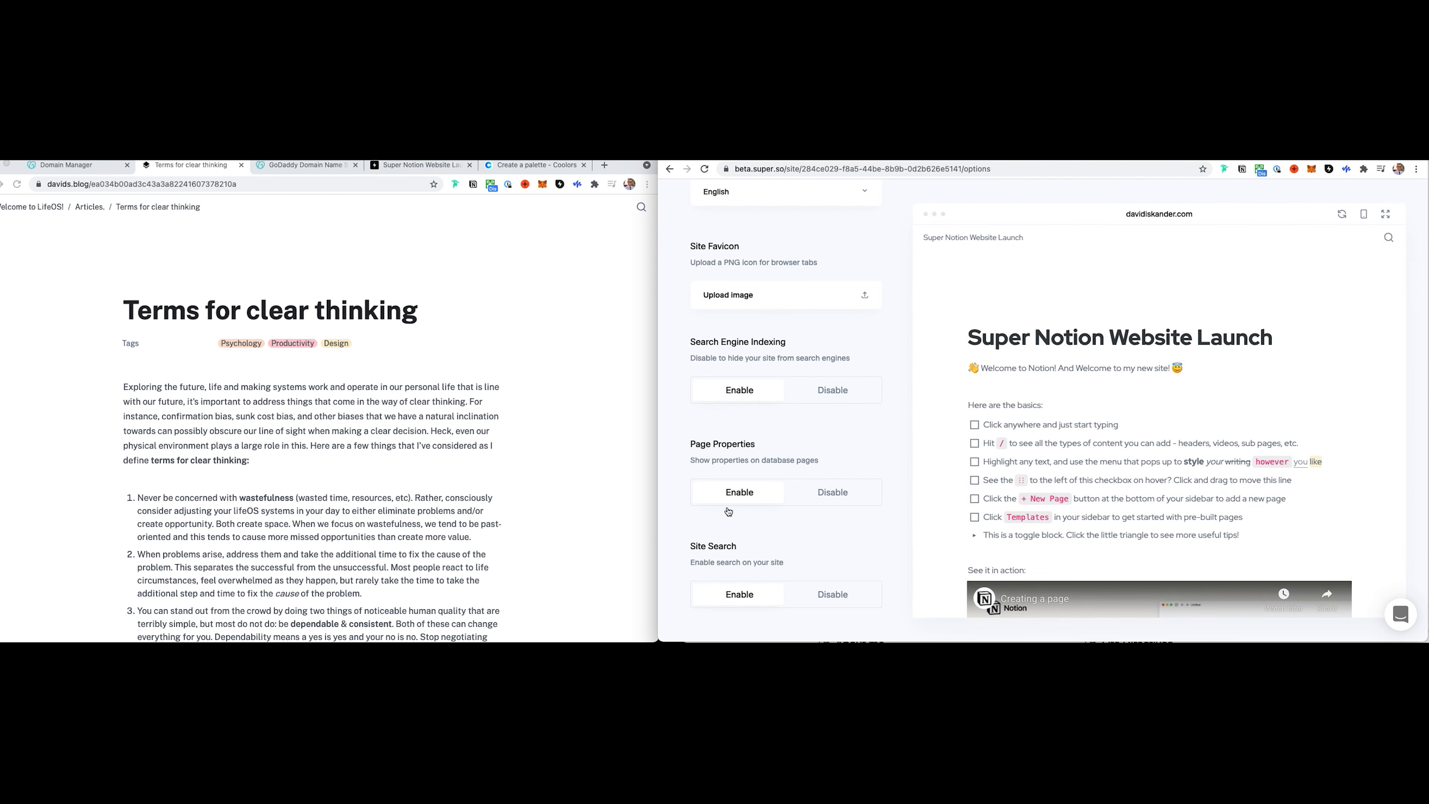
scroll(716, 227, "up", 5)
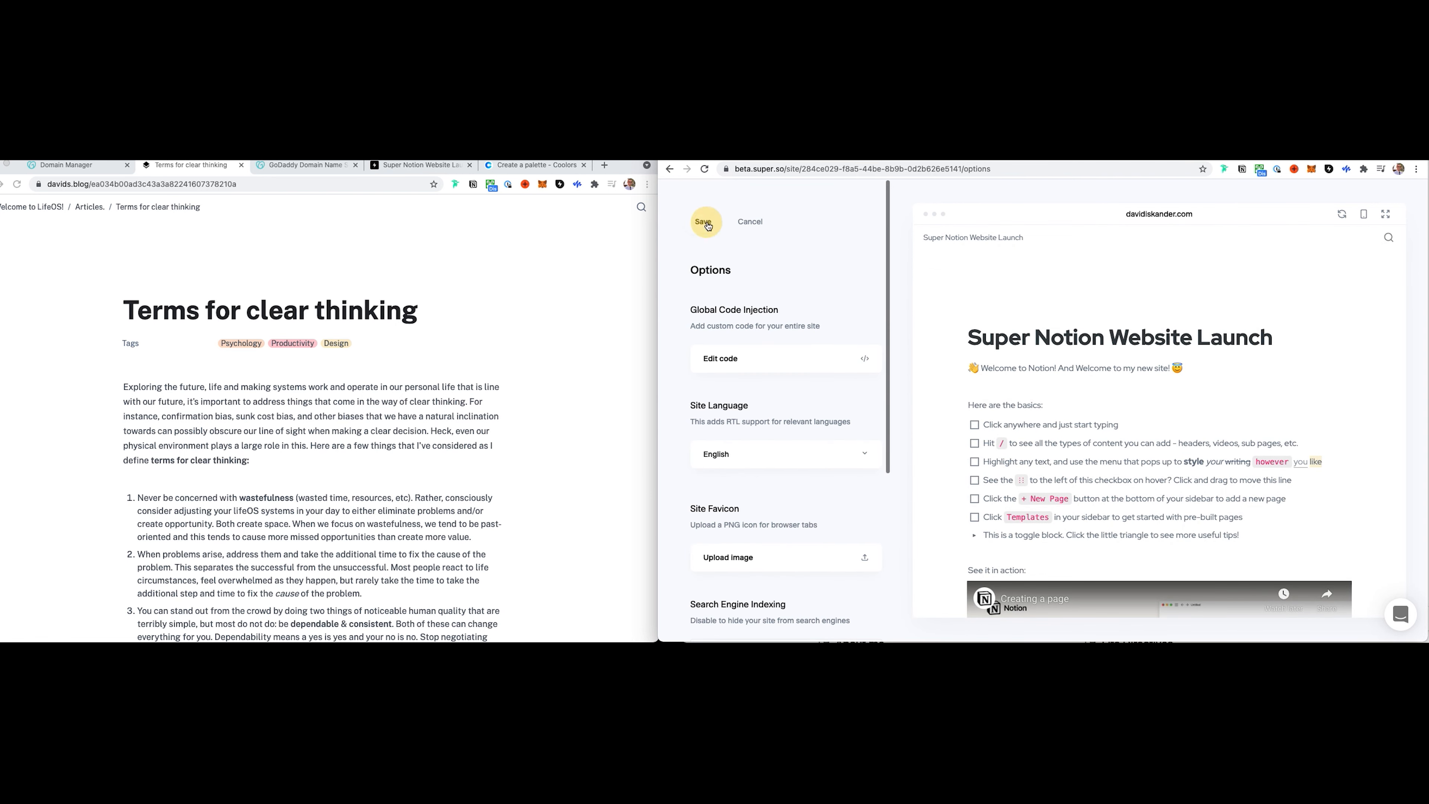
left_click(707, 224)
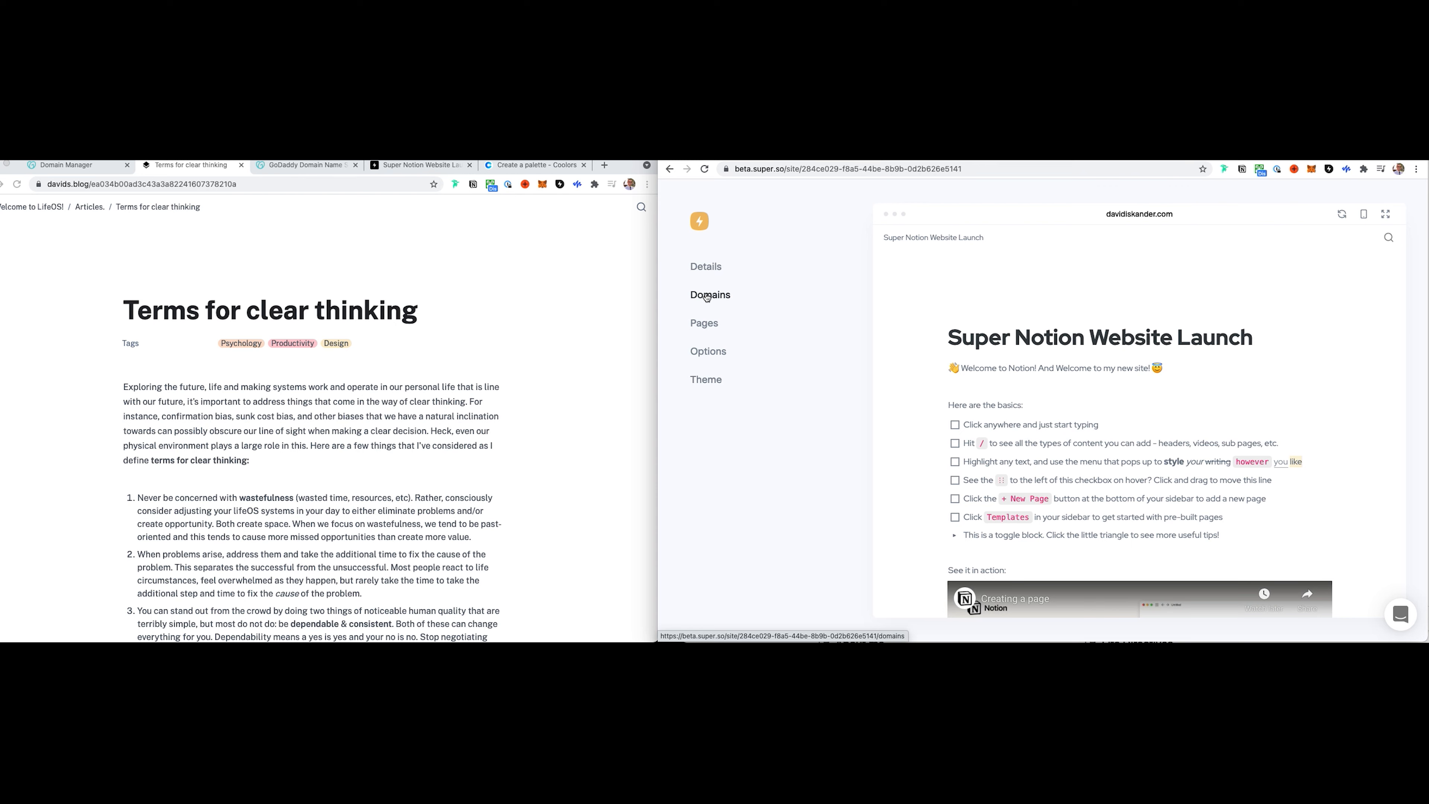
- Open the site's Pages settings in Super and compare the Sync URLs option with the live article's URL slug
left_click(705, 323)
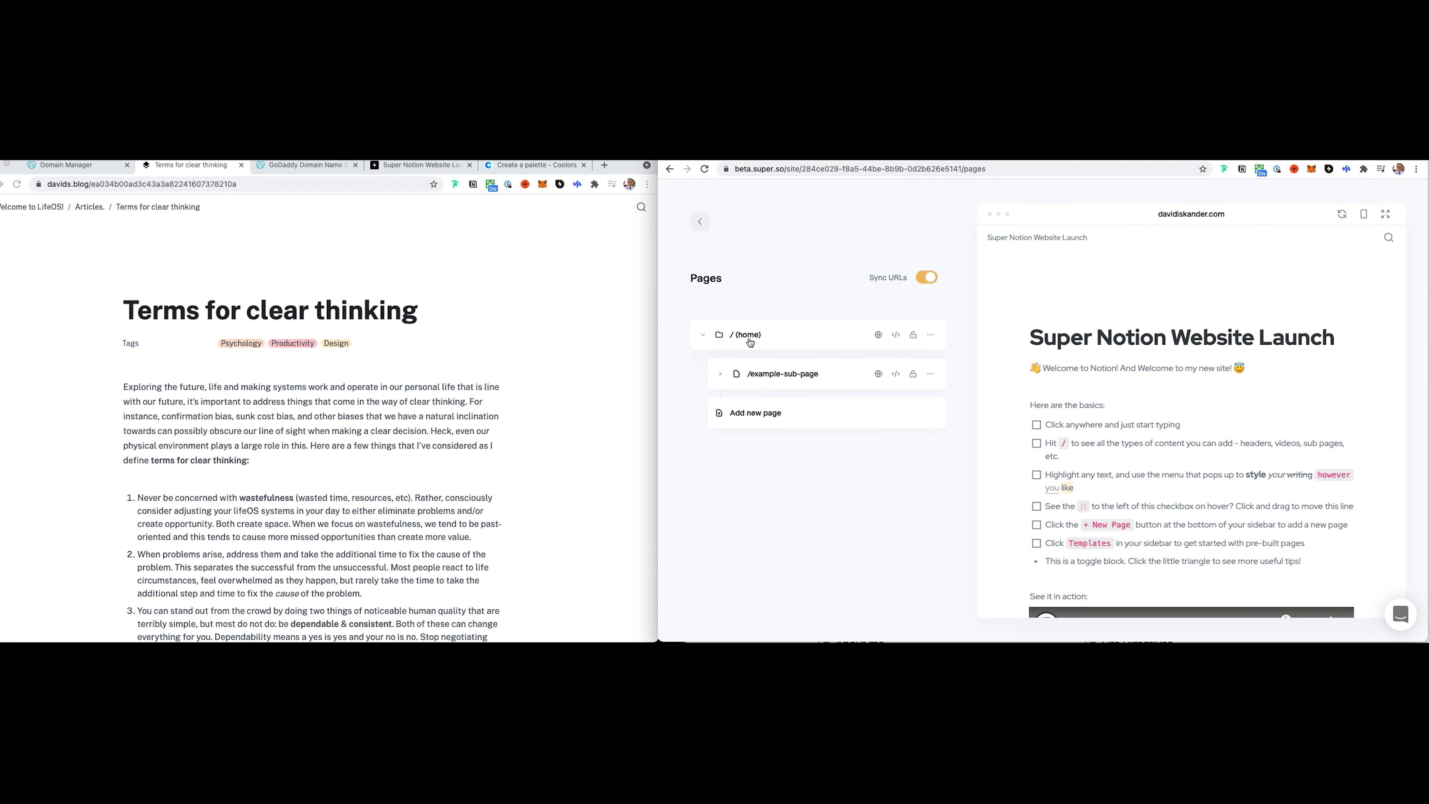
mouse_move(911, 283)
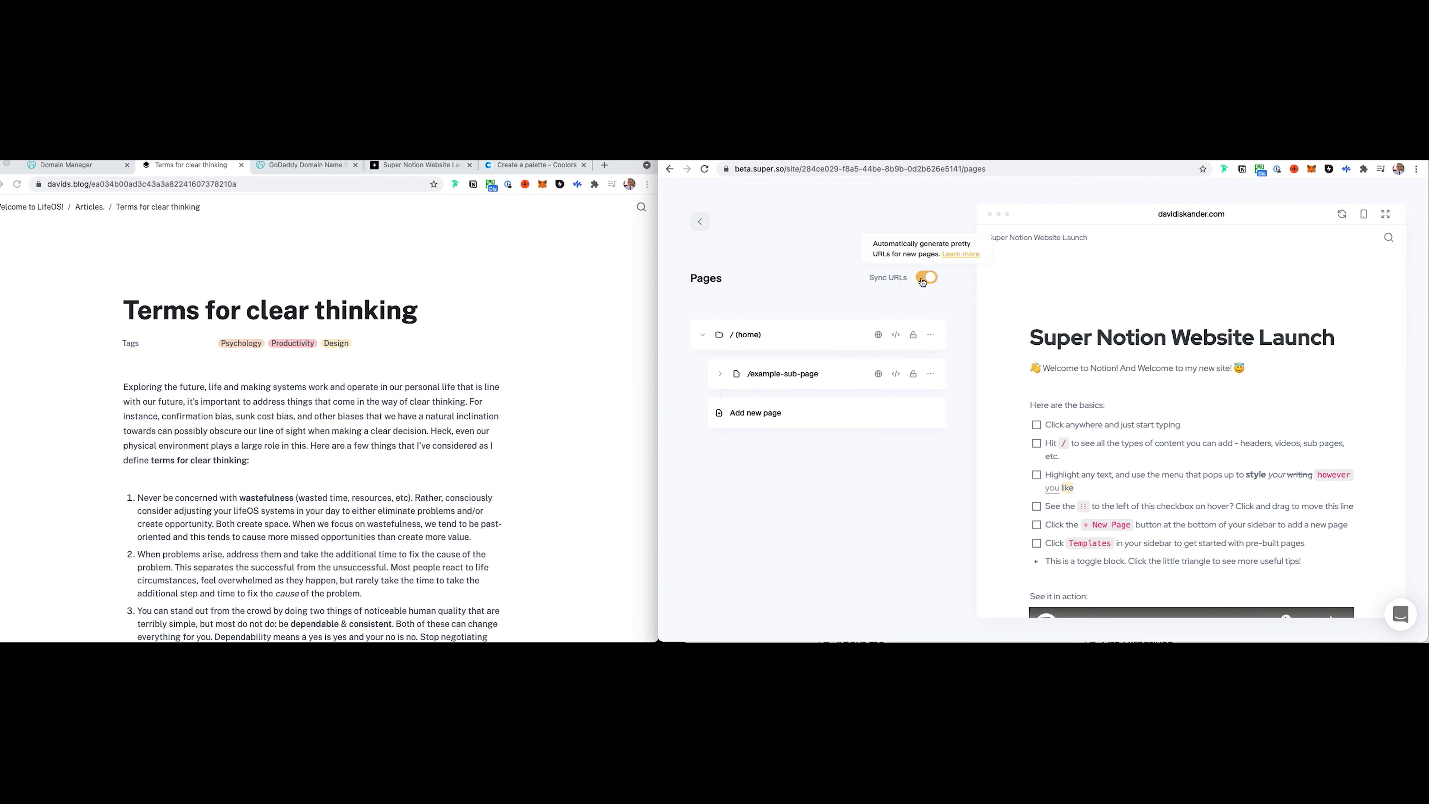
left_click(256, 277)
left_click(96, 186)
left_click(116, 184)
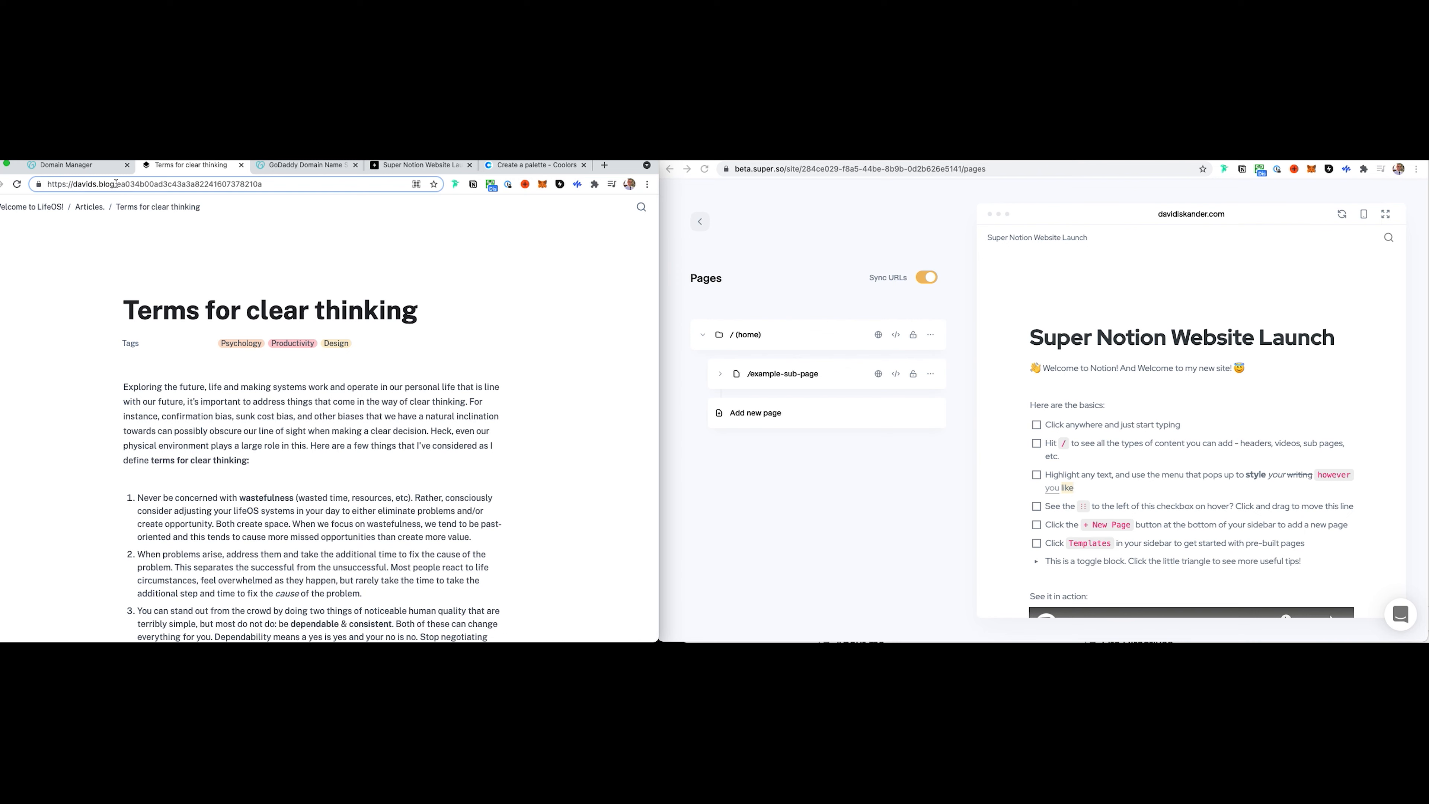
left_click_drag(117, 184, 290, 185)
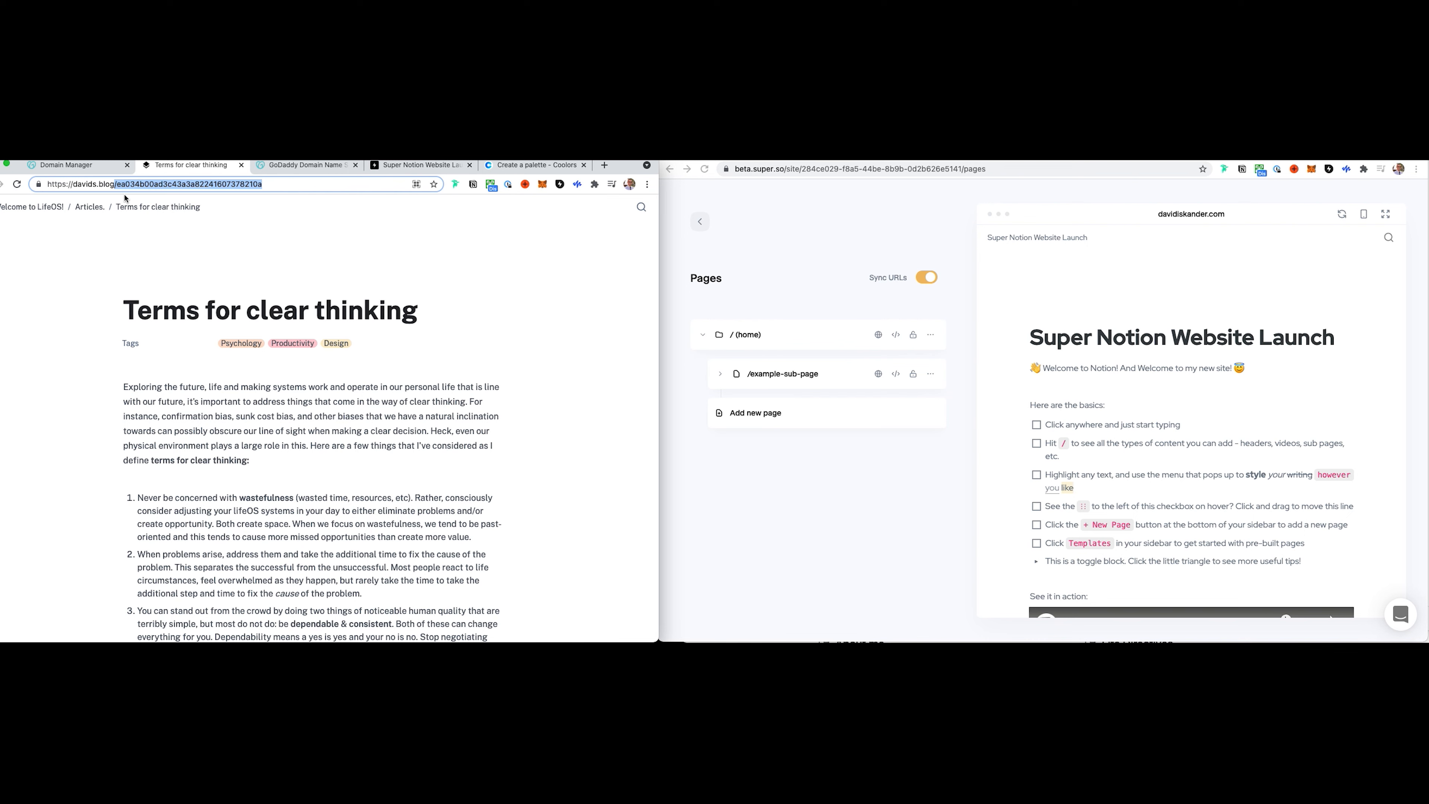
left_click(752, 264)
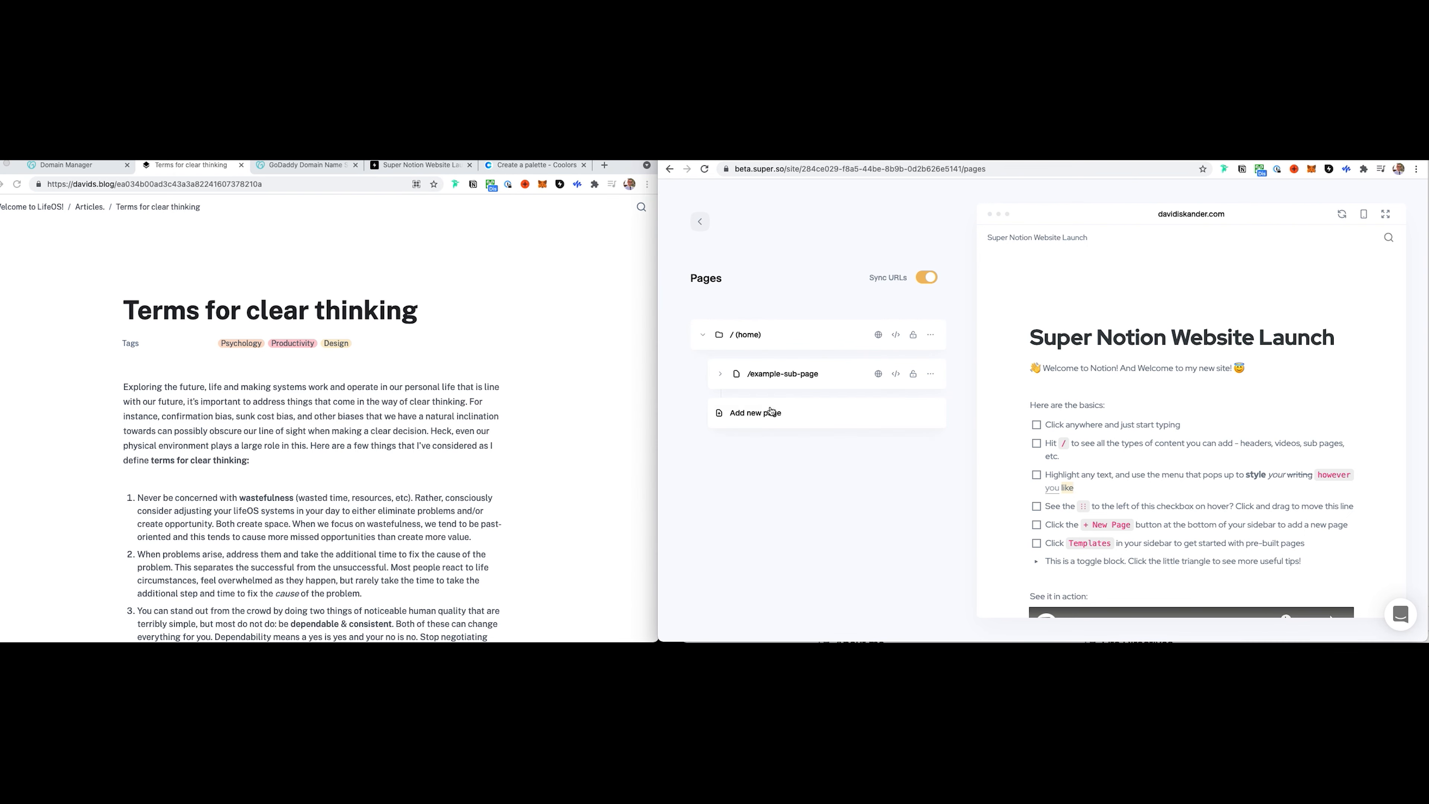
- Reload the live Super Notion Website Launch site and open Page 1 from its article list to inspect its properties
left_click(697, 226)
left_click(419, 165)
left_click(331, 304)
key("super+r")
left_click(139, 406)
left_click(186, 406)
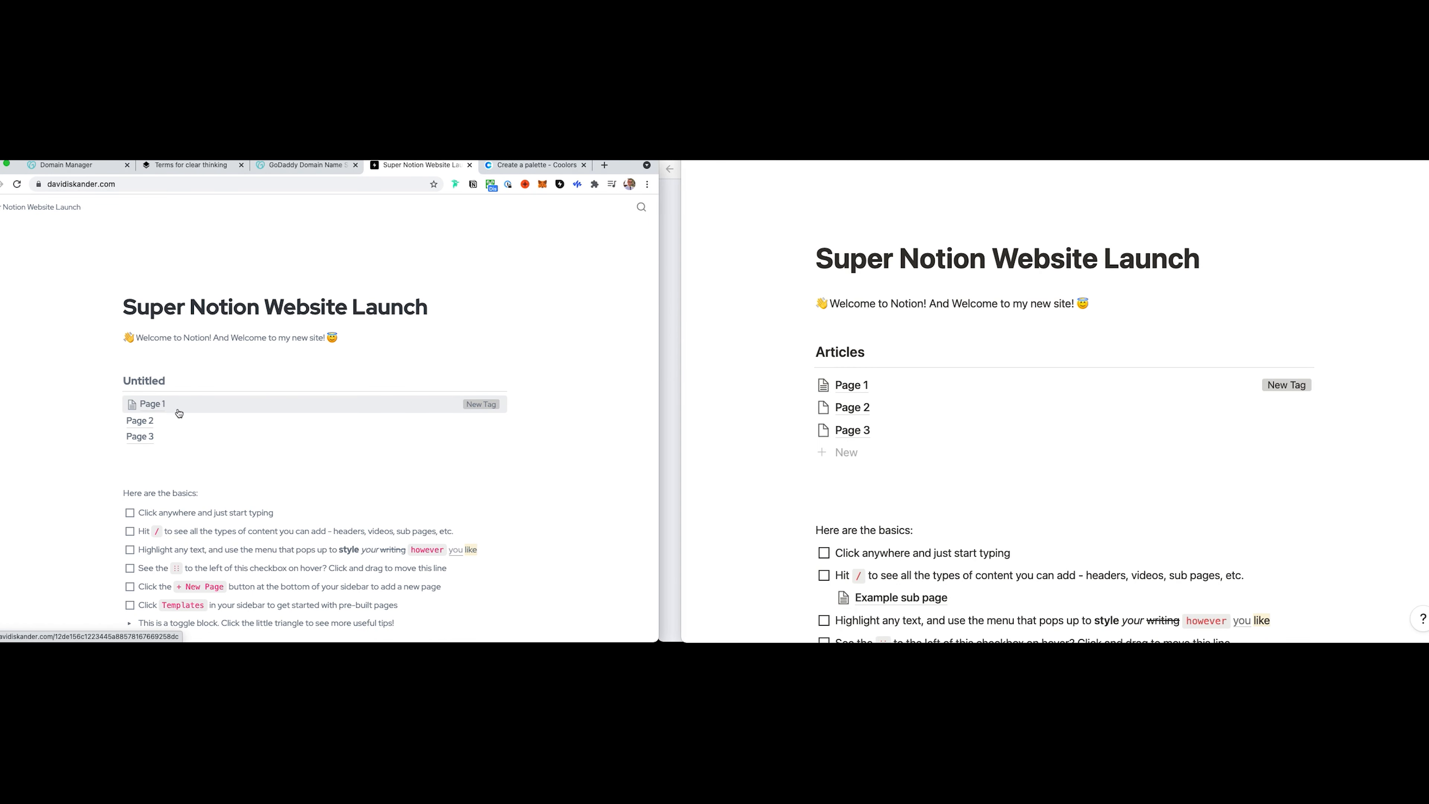
left_click(163, 409)
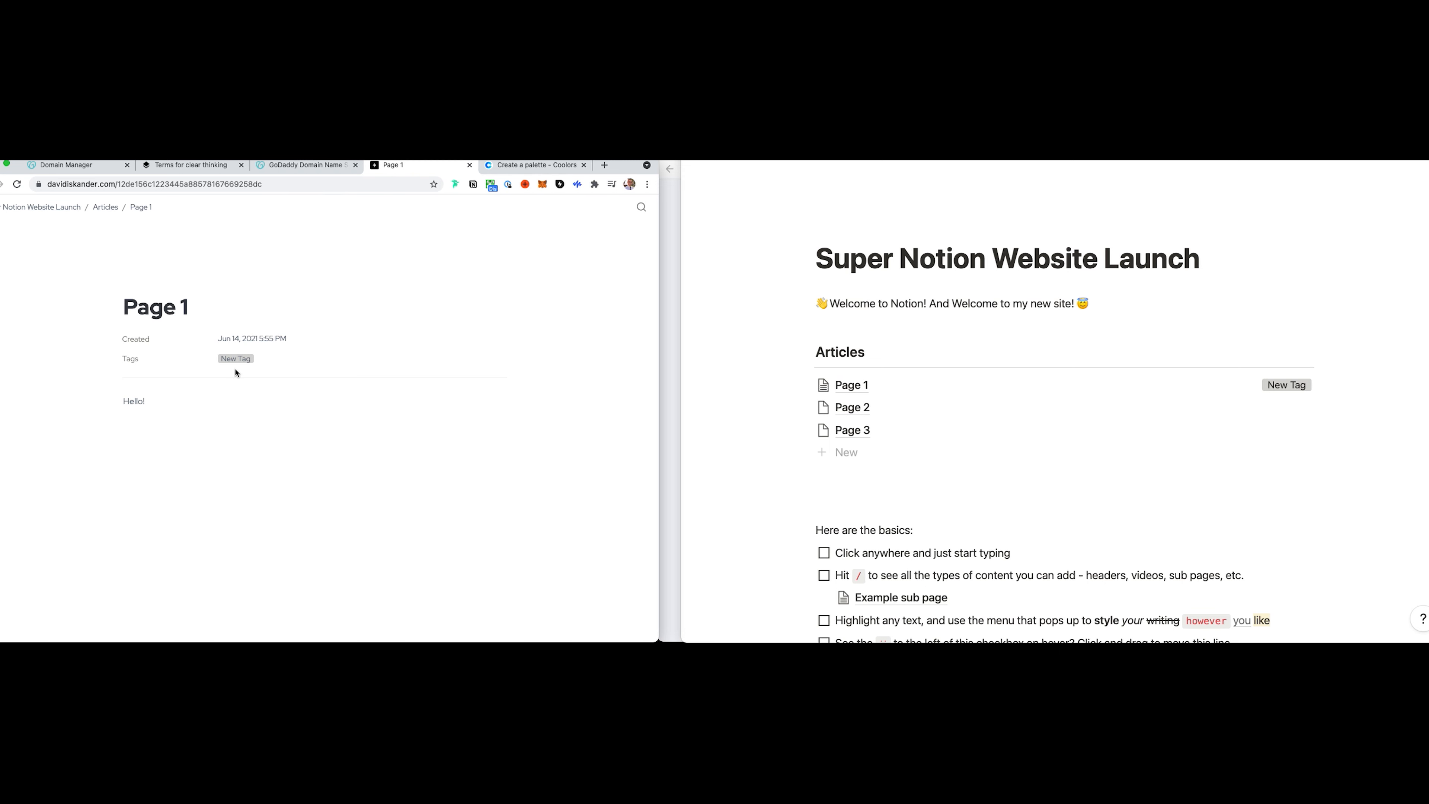
scroll(302, 380, "up", 5)
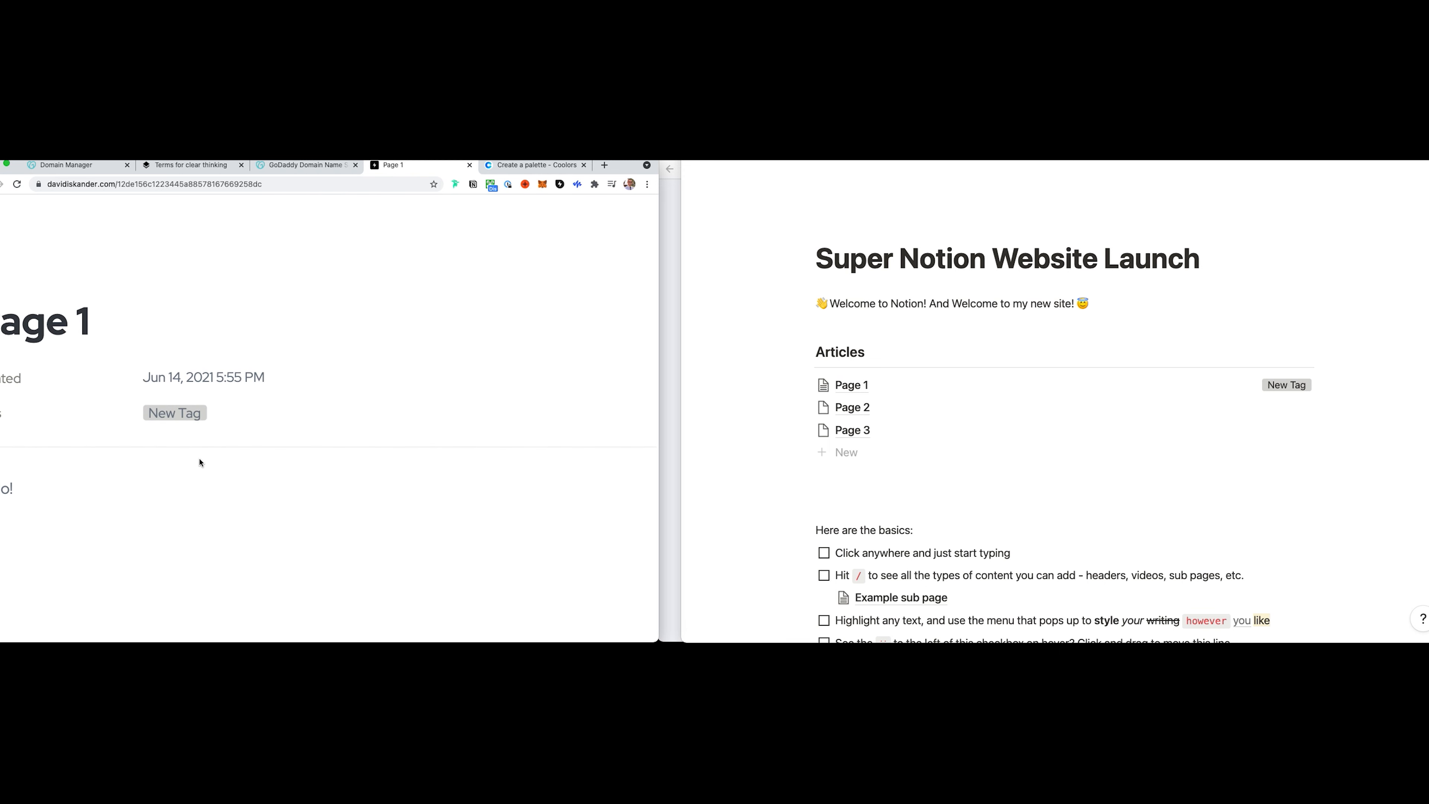
scroll(196, 462, "down", 5)
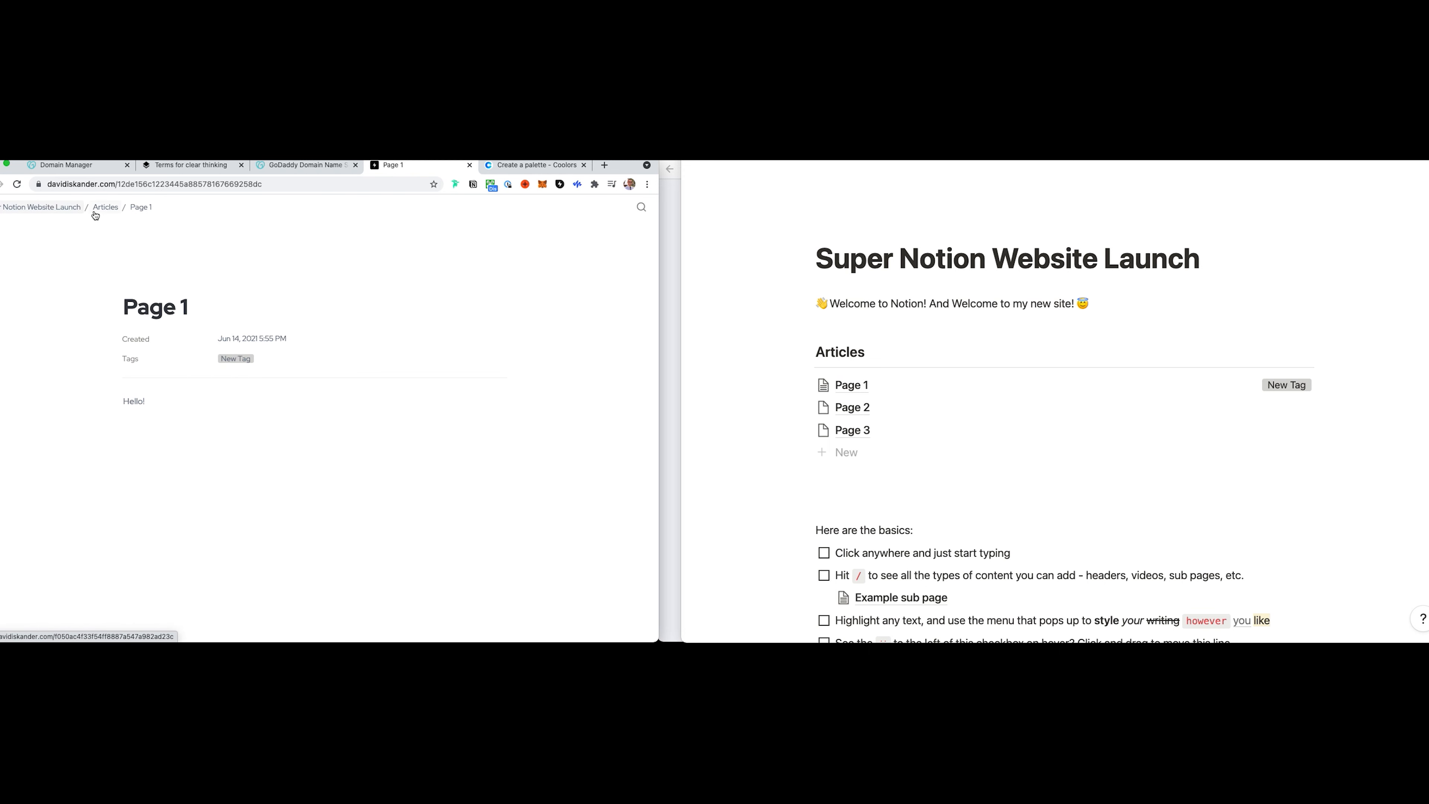
- Test the live site's breadcrumbs by returning to the home page, reopening Page 1, and following its Articles link
left_click(42, 207)
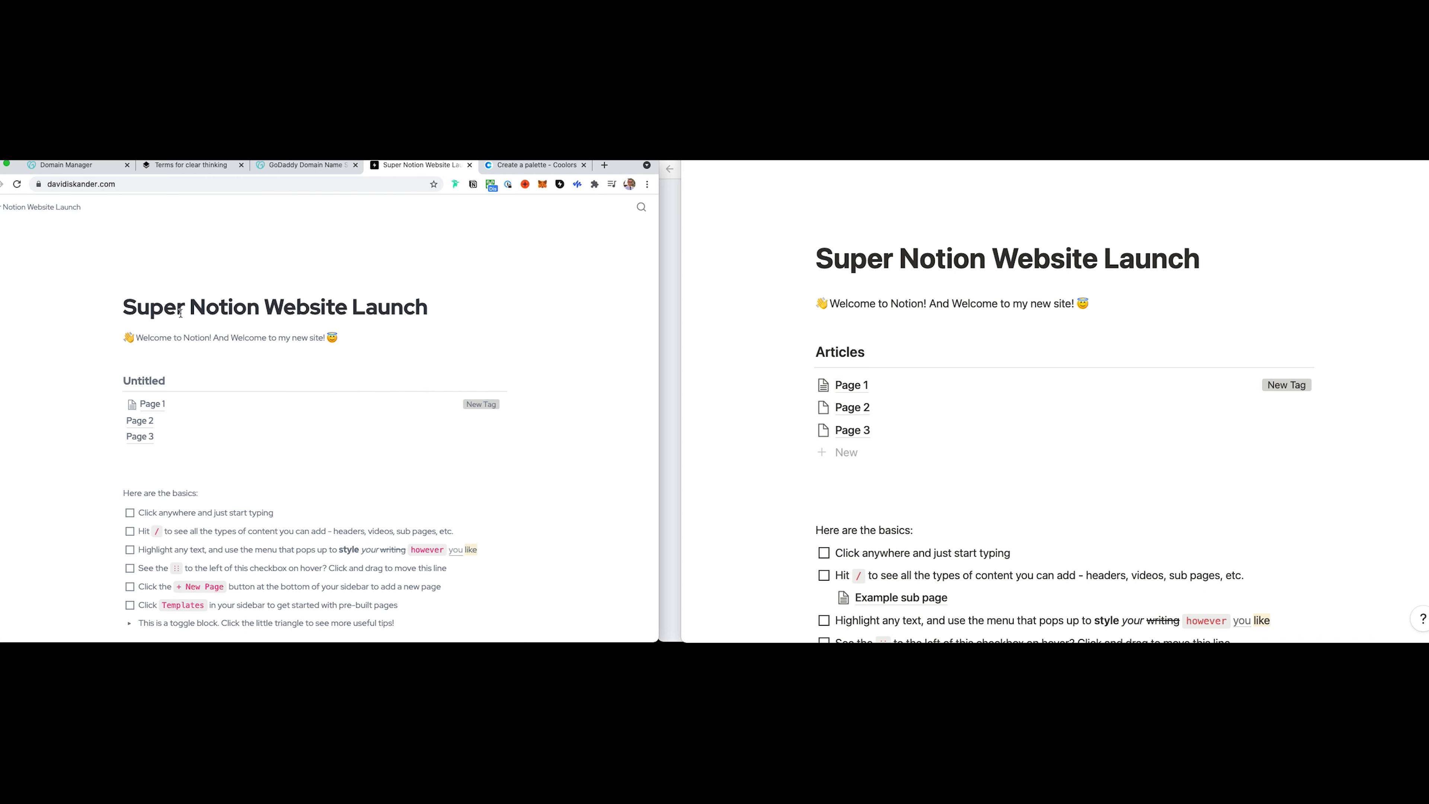
left_click(141, 400)
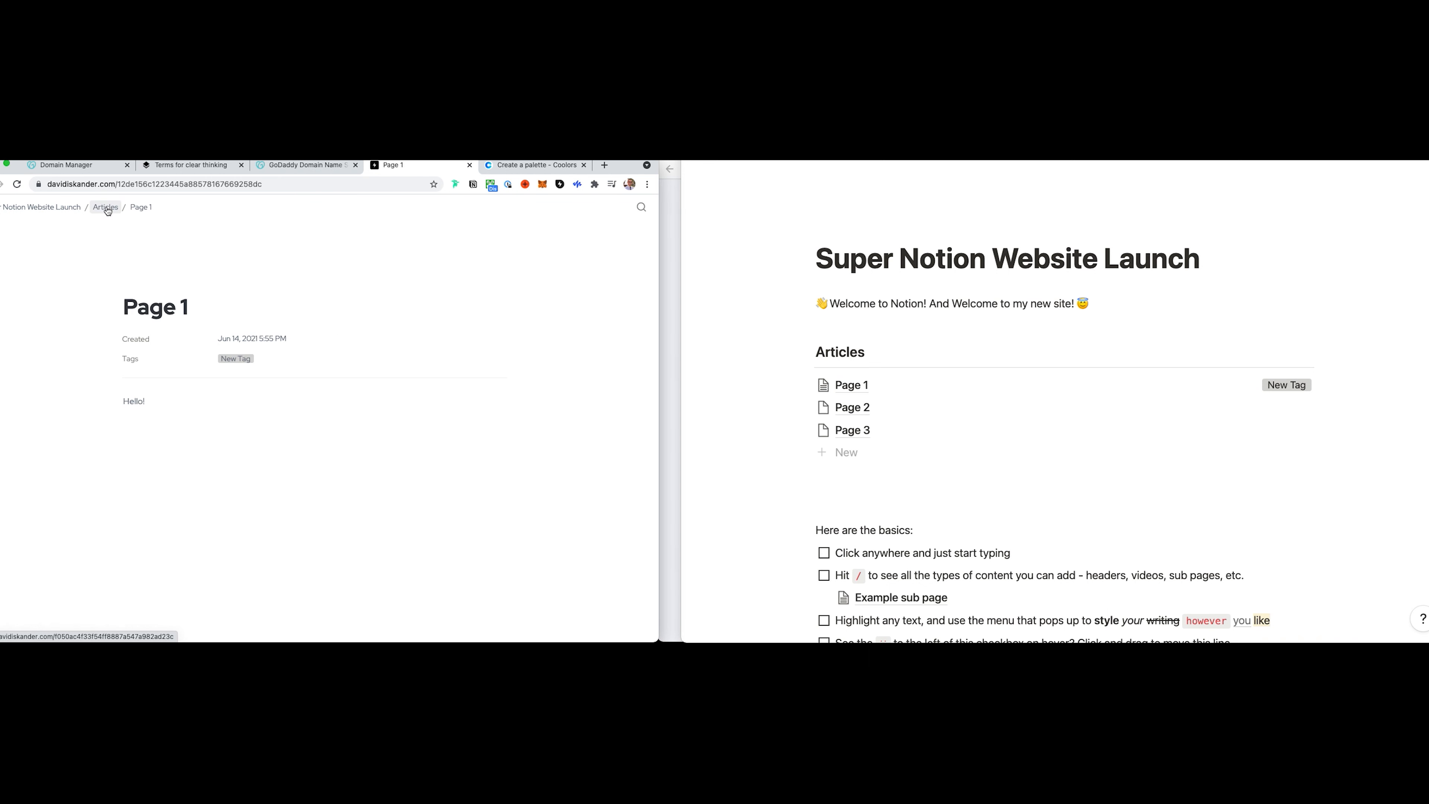
left_click(106, 207)
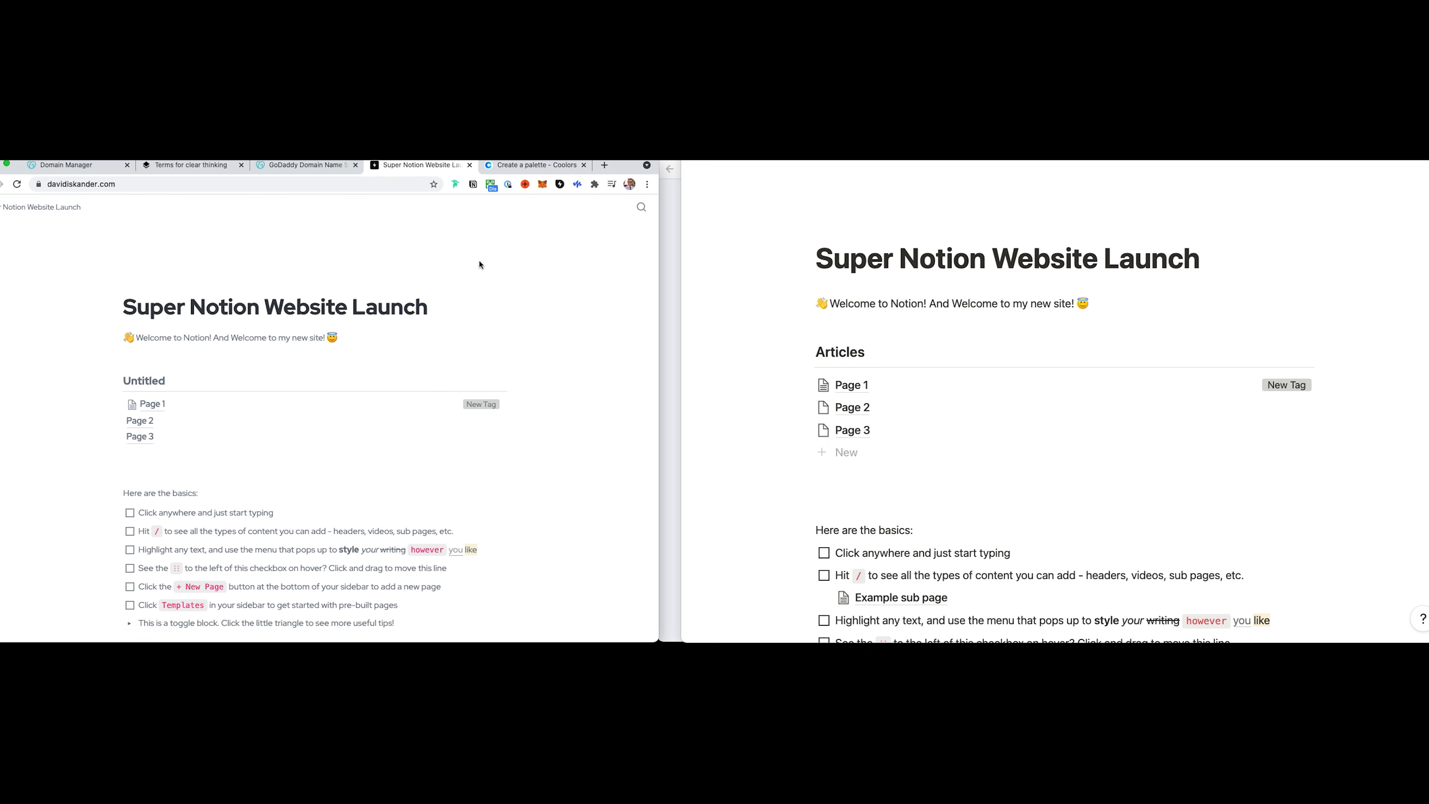
- Add an icon to the Super Notion Website Launch page in Notion and set it to the party popper emoji
left_click(855, 261)
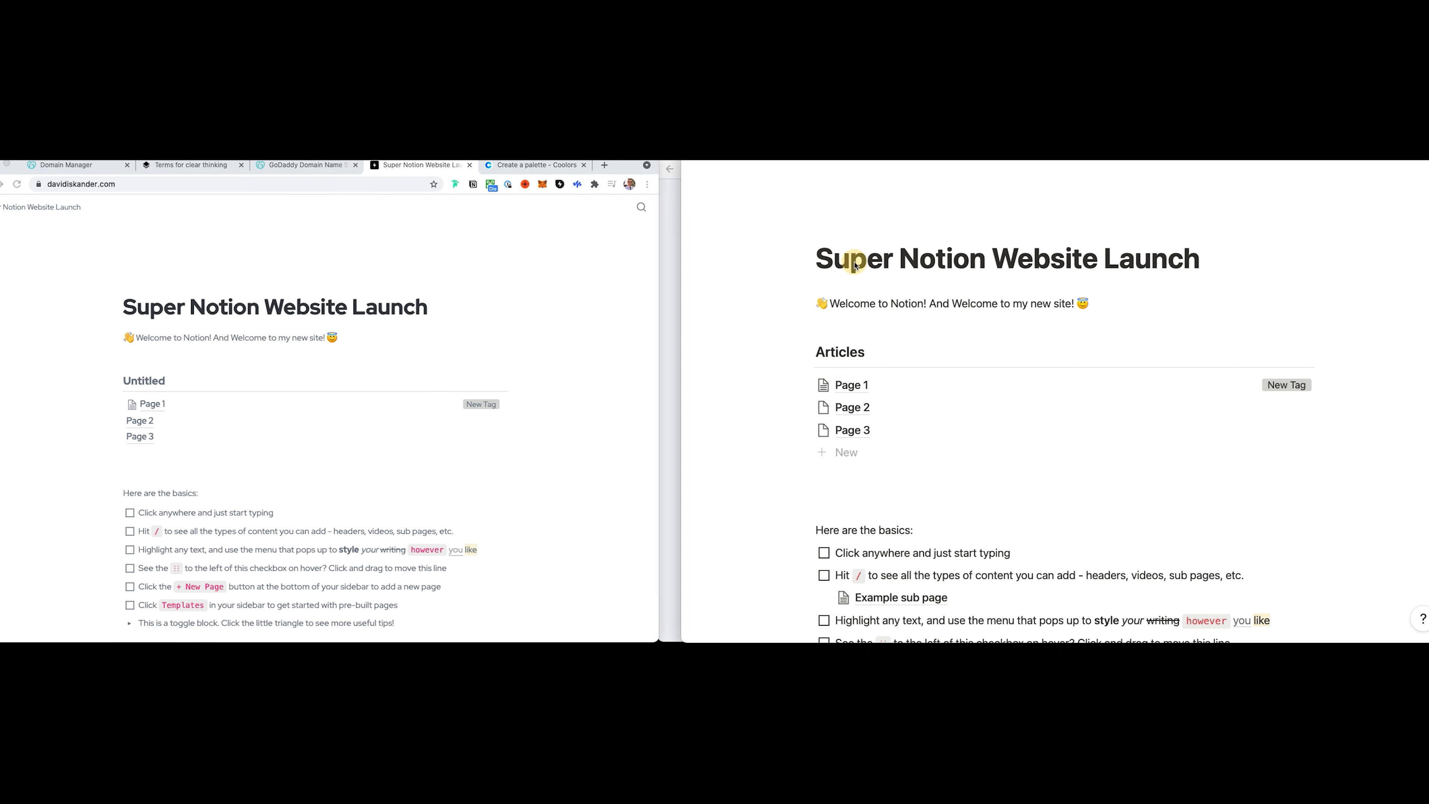
left_click(823, 226)
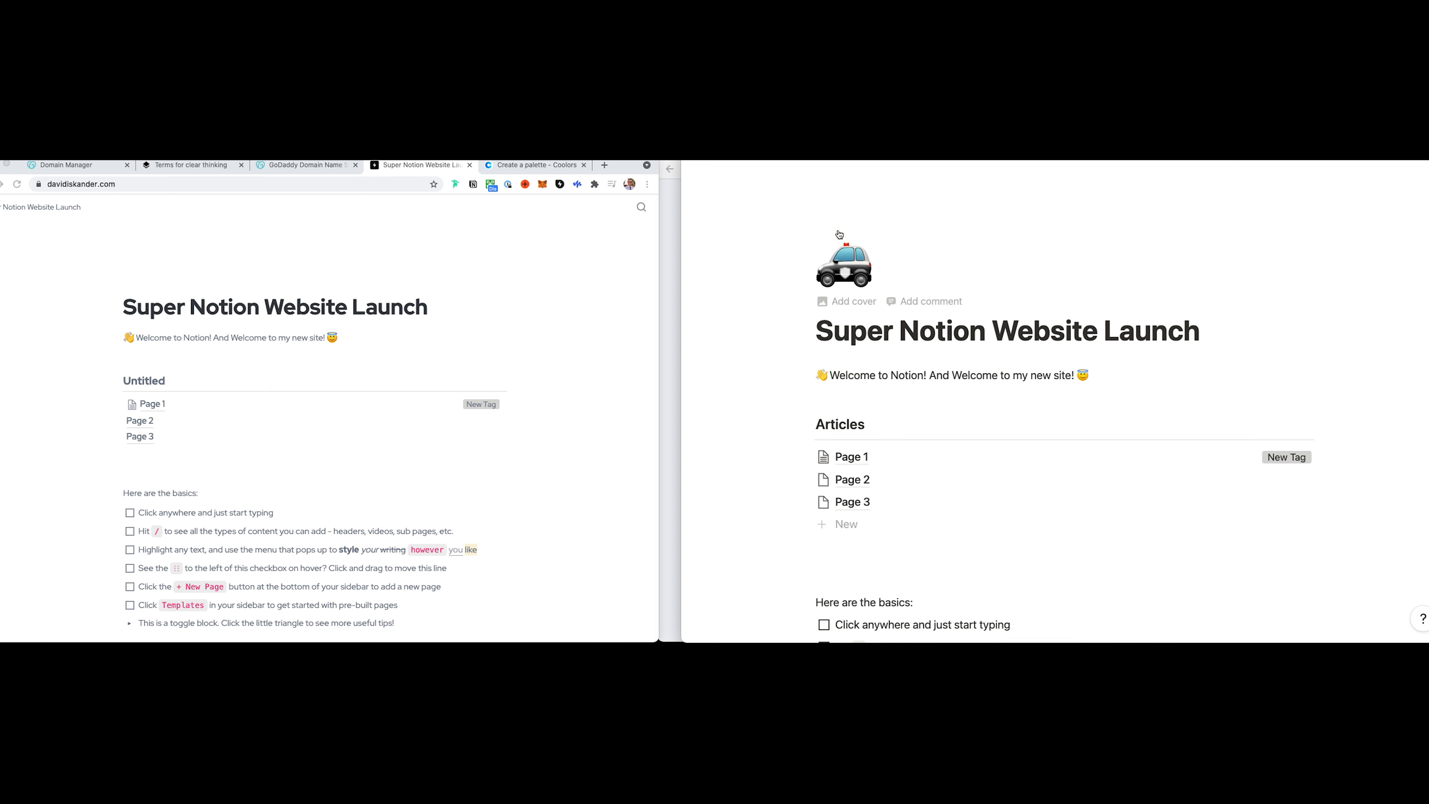
left_click(844, 264)
left_click(829, 386)
left_click(844, 260)
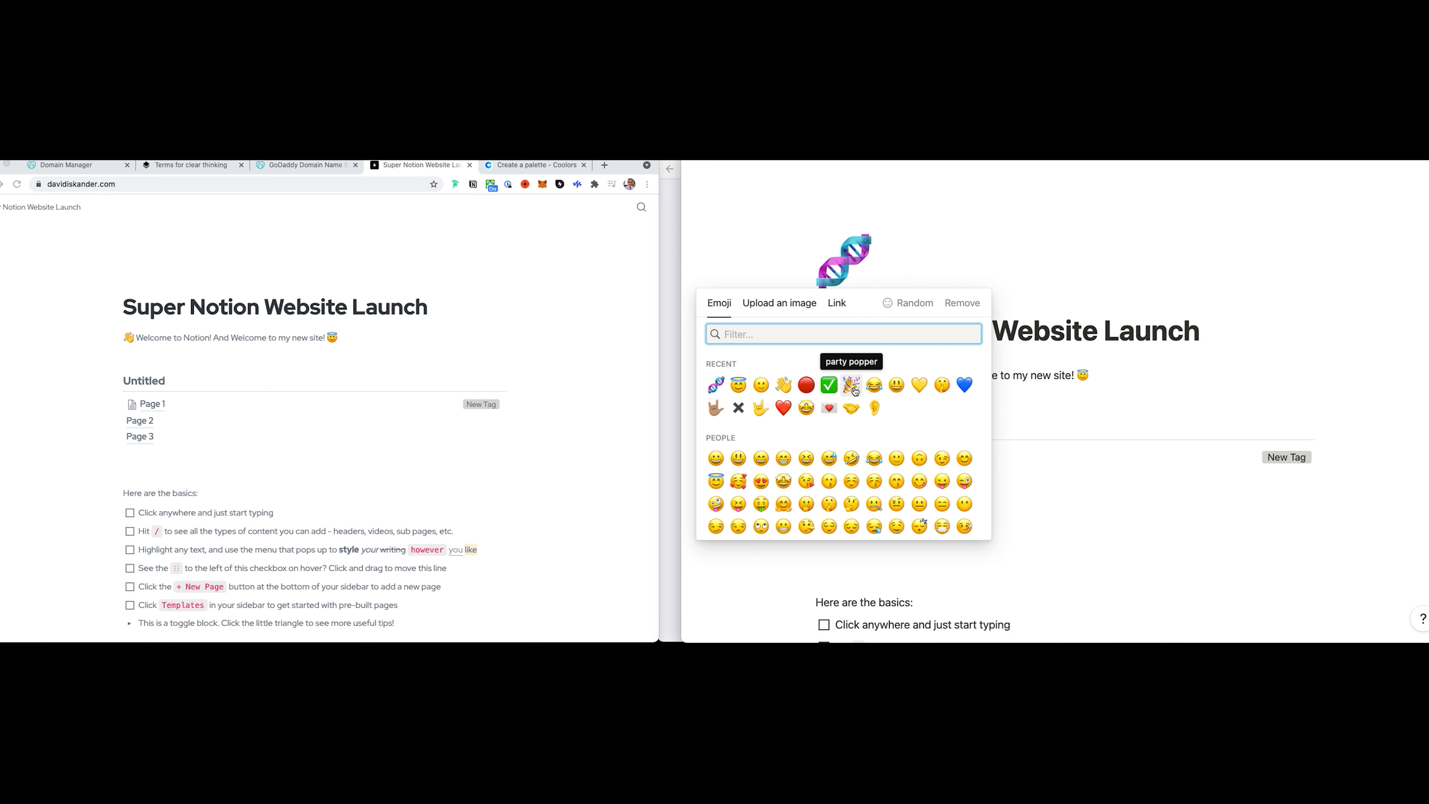
left_click(851, 386)
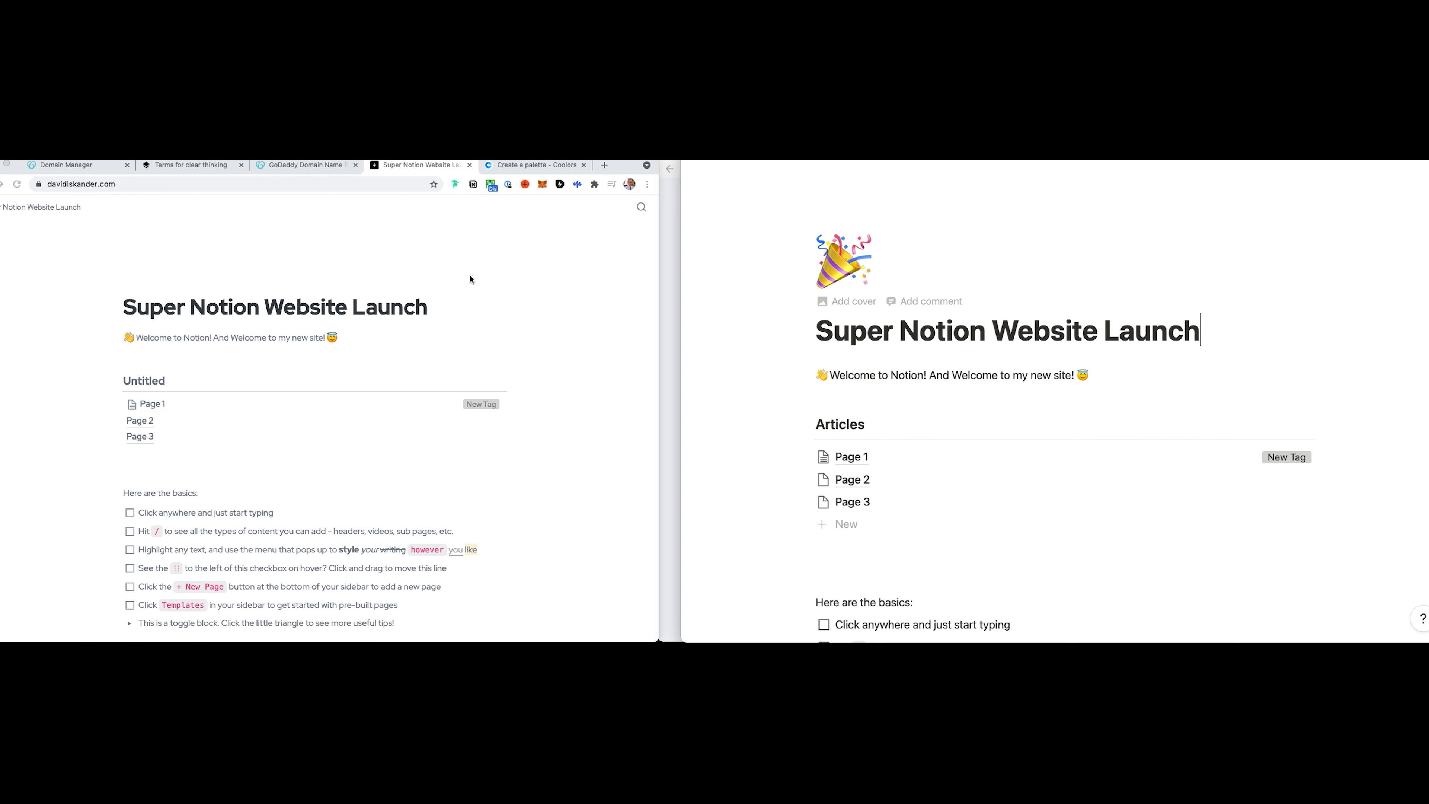
- Switch to Super, view the DNS records for the site's custom domain in the Domains settings, and close them
left_click(671, 249)
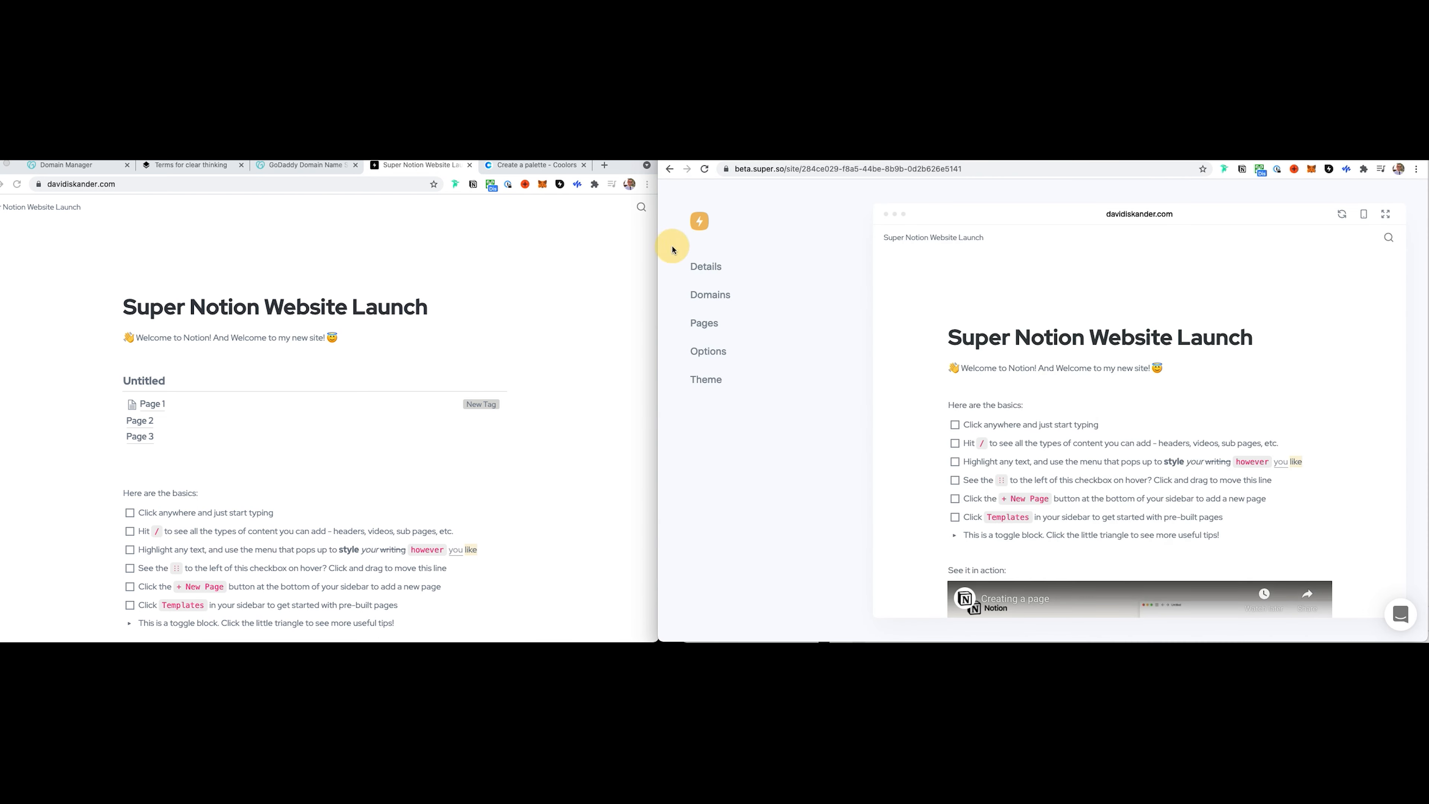
left_click(707, 291)
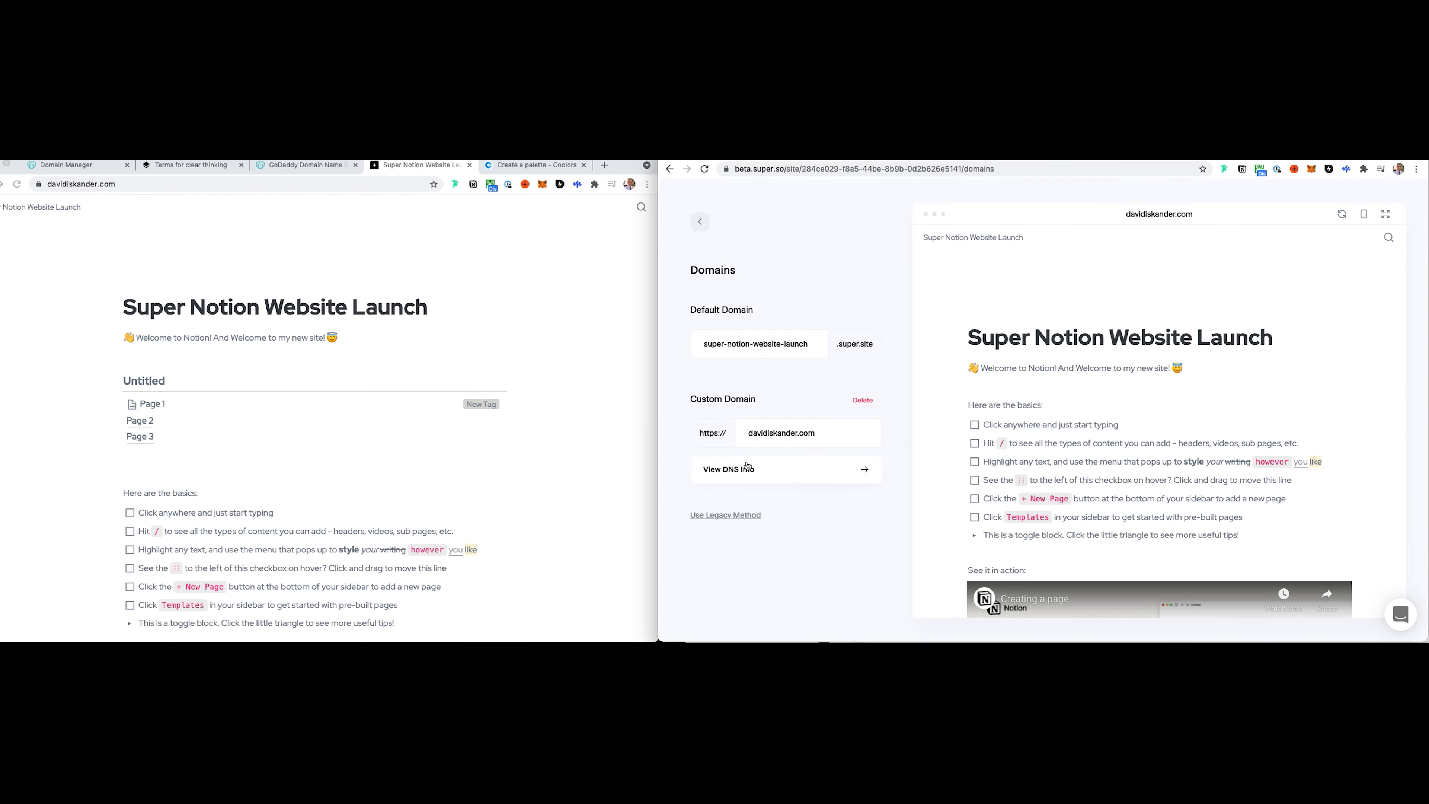
left_click(730, 476)
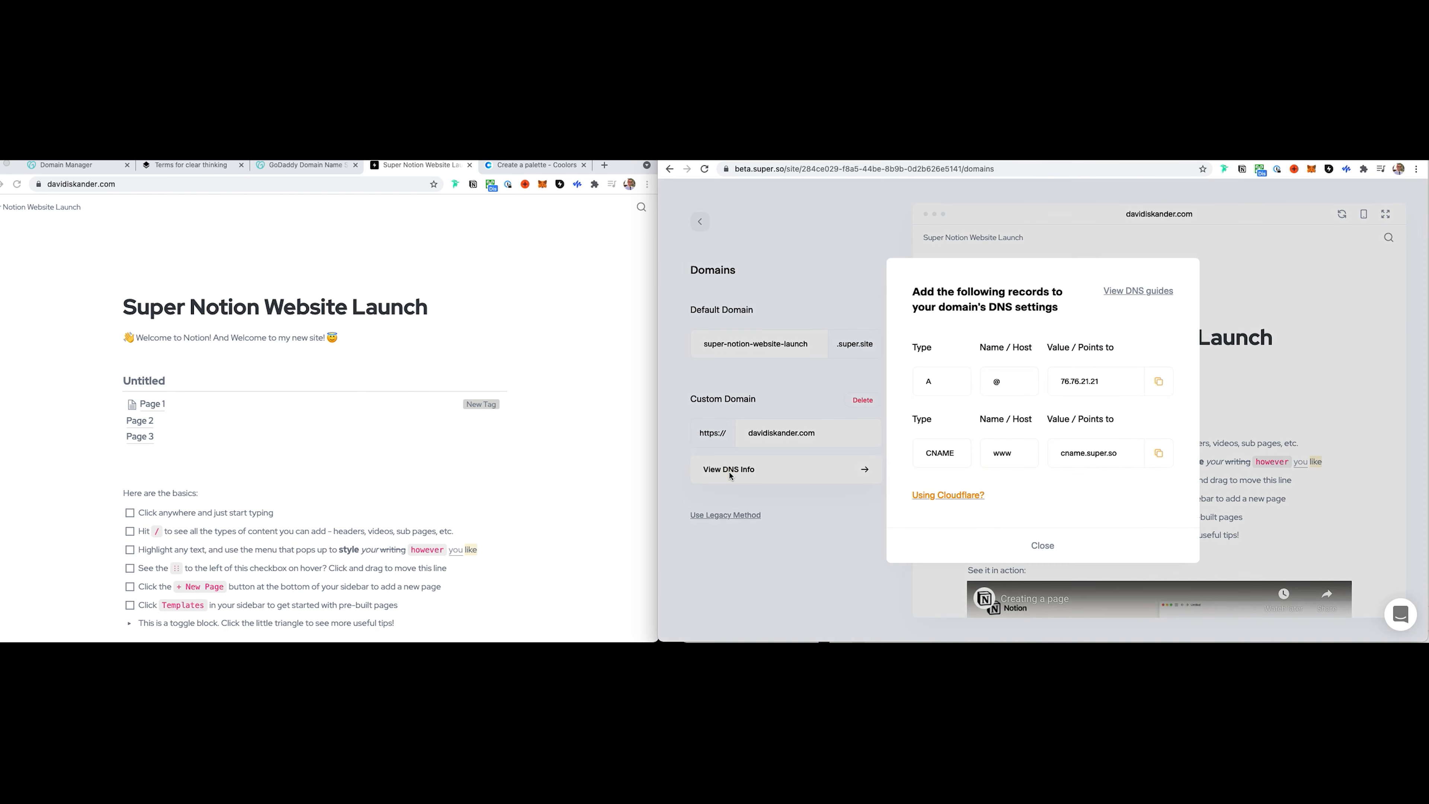
left_click(1042, 545)
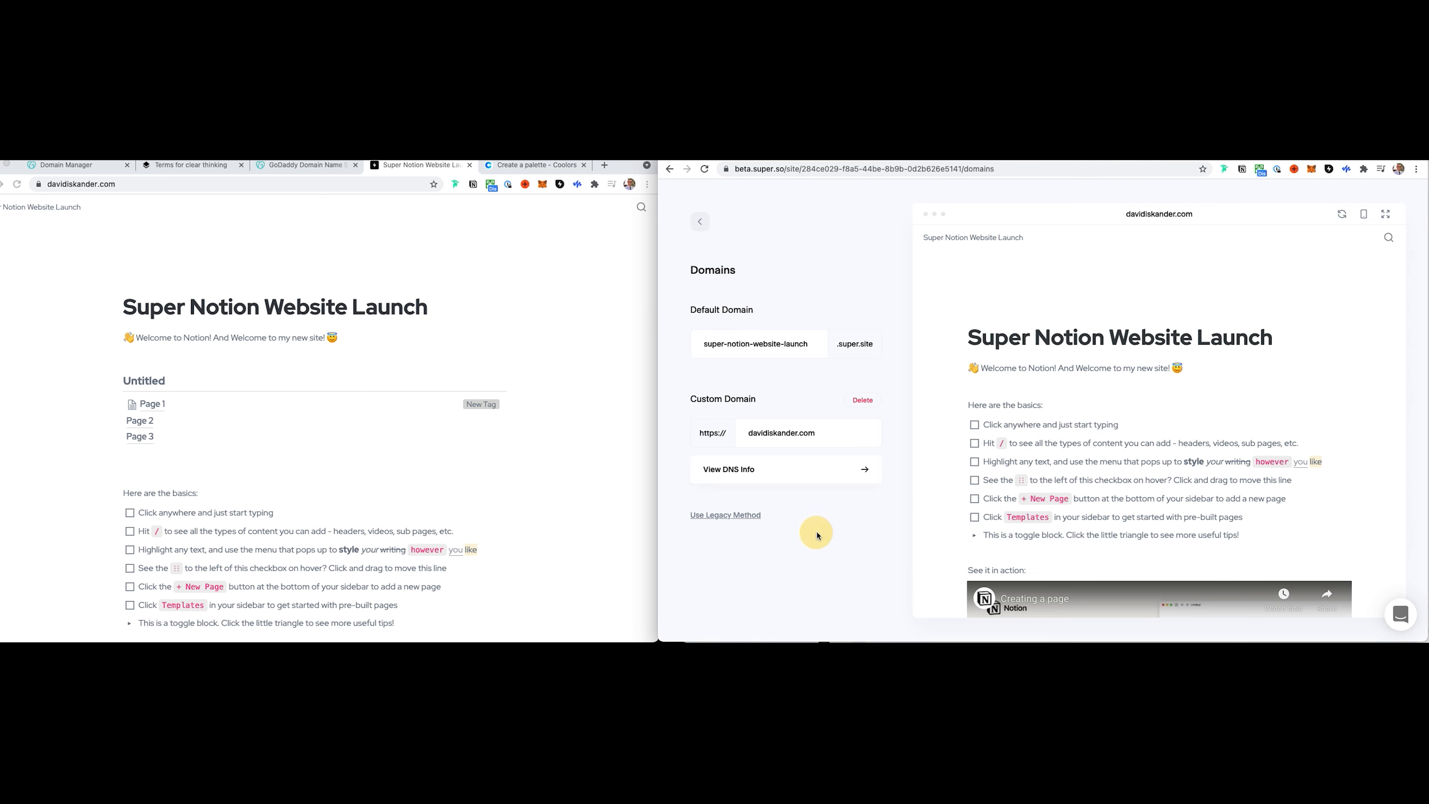
- Reload the Super settings page and the live site, and check the live site's connection security information
key("super+r")
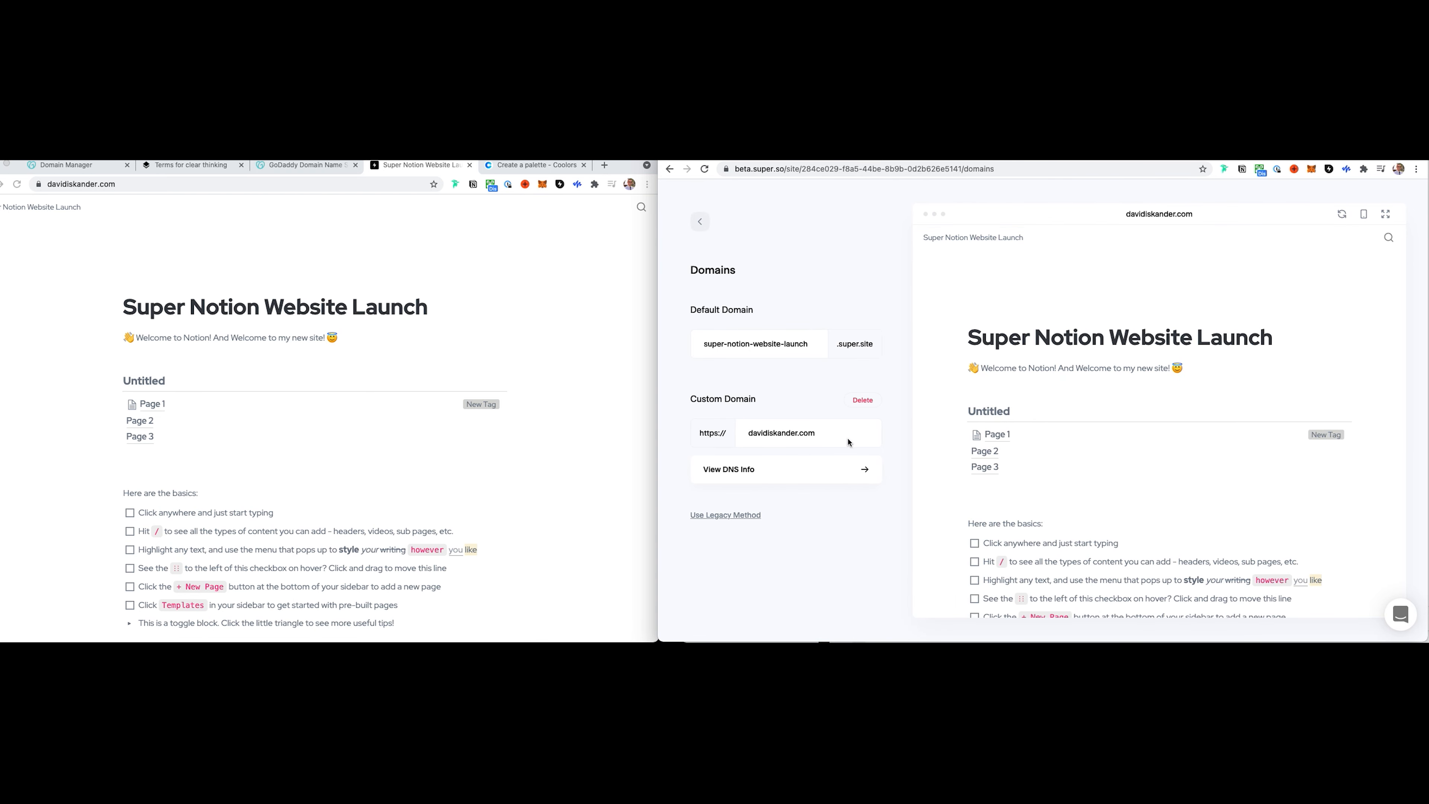
left_click(518, 437)
key("super+r")
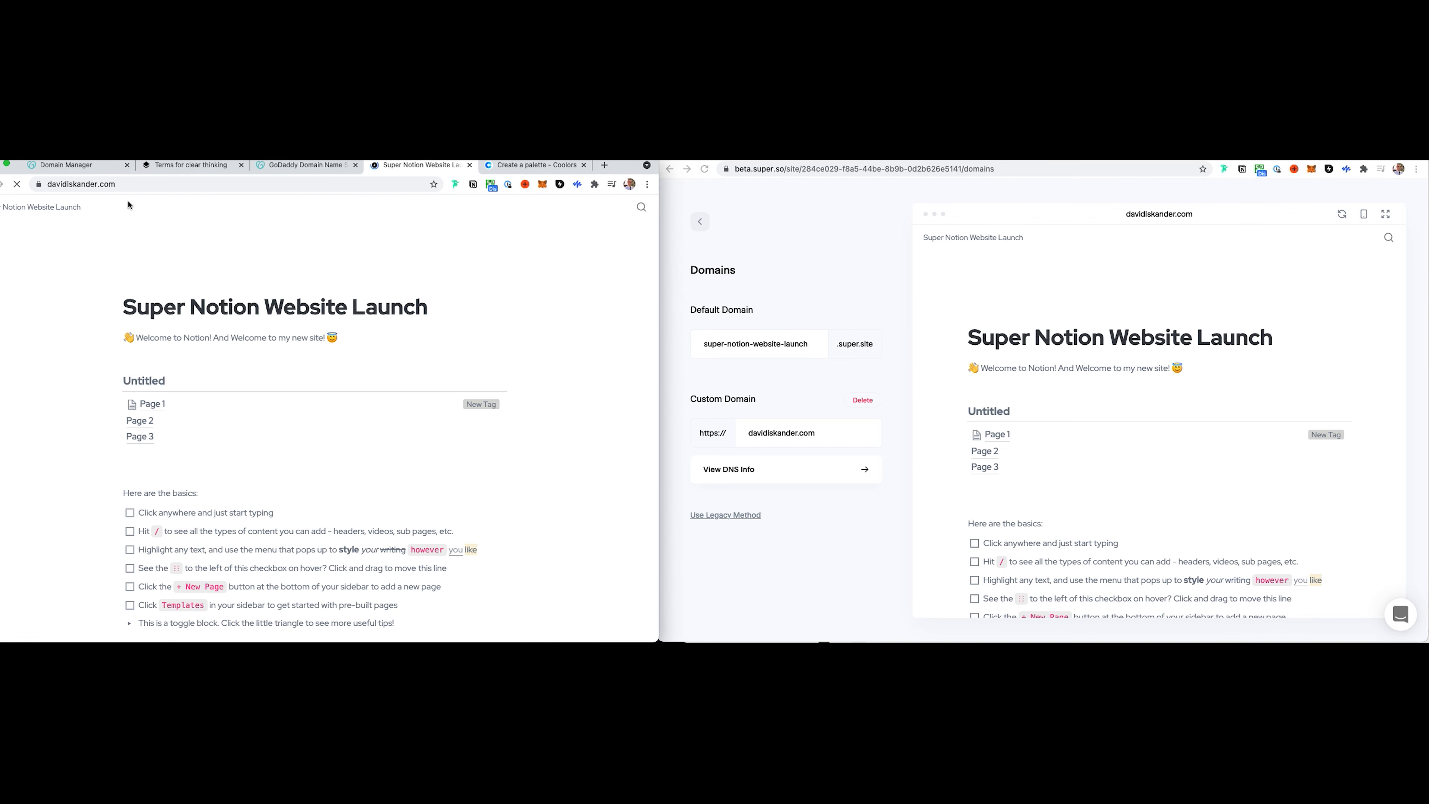
left_click(40, 188)
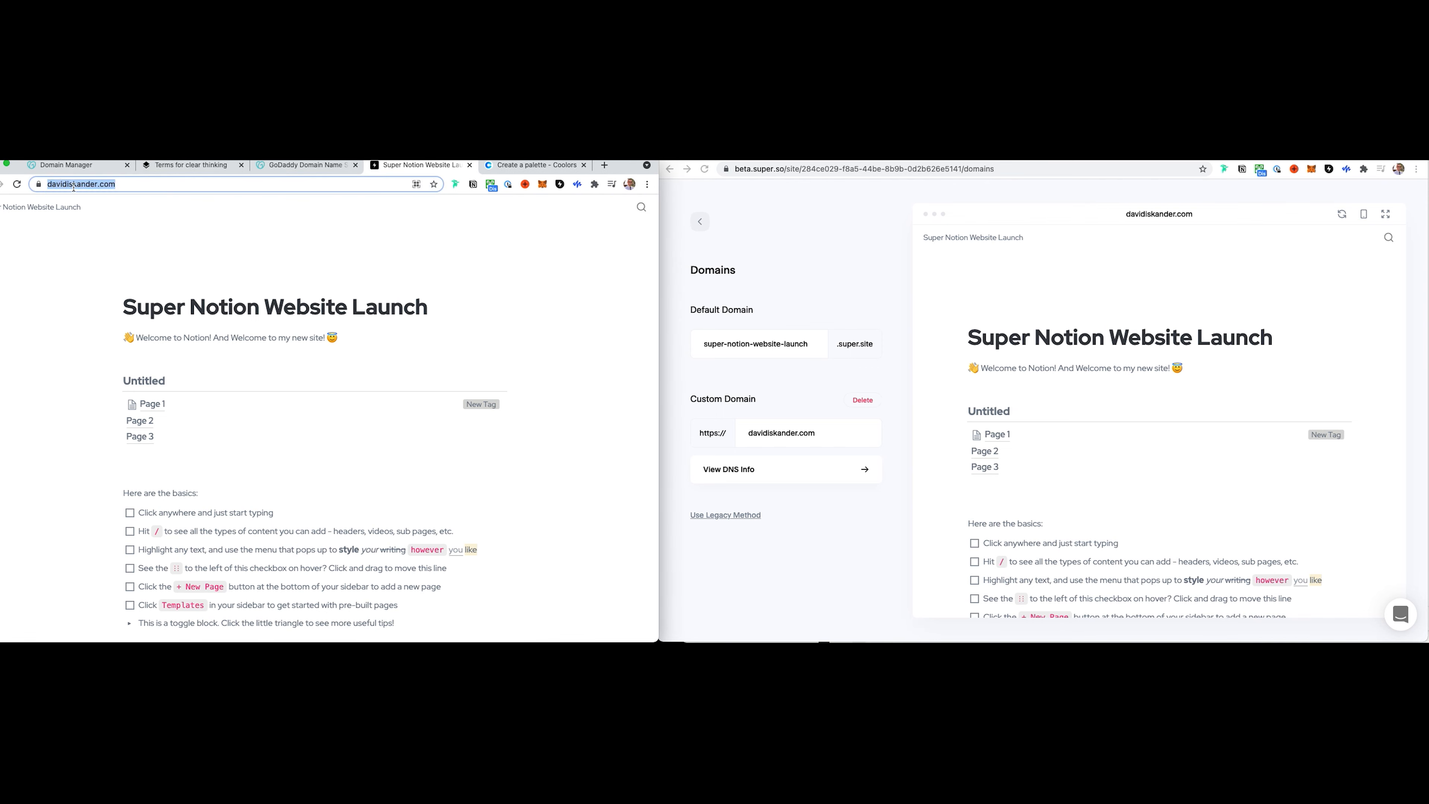
left_click(39, 184)
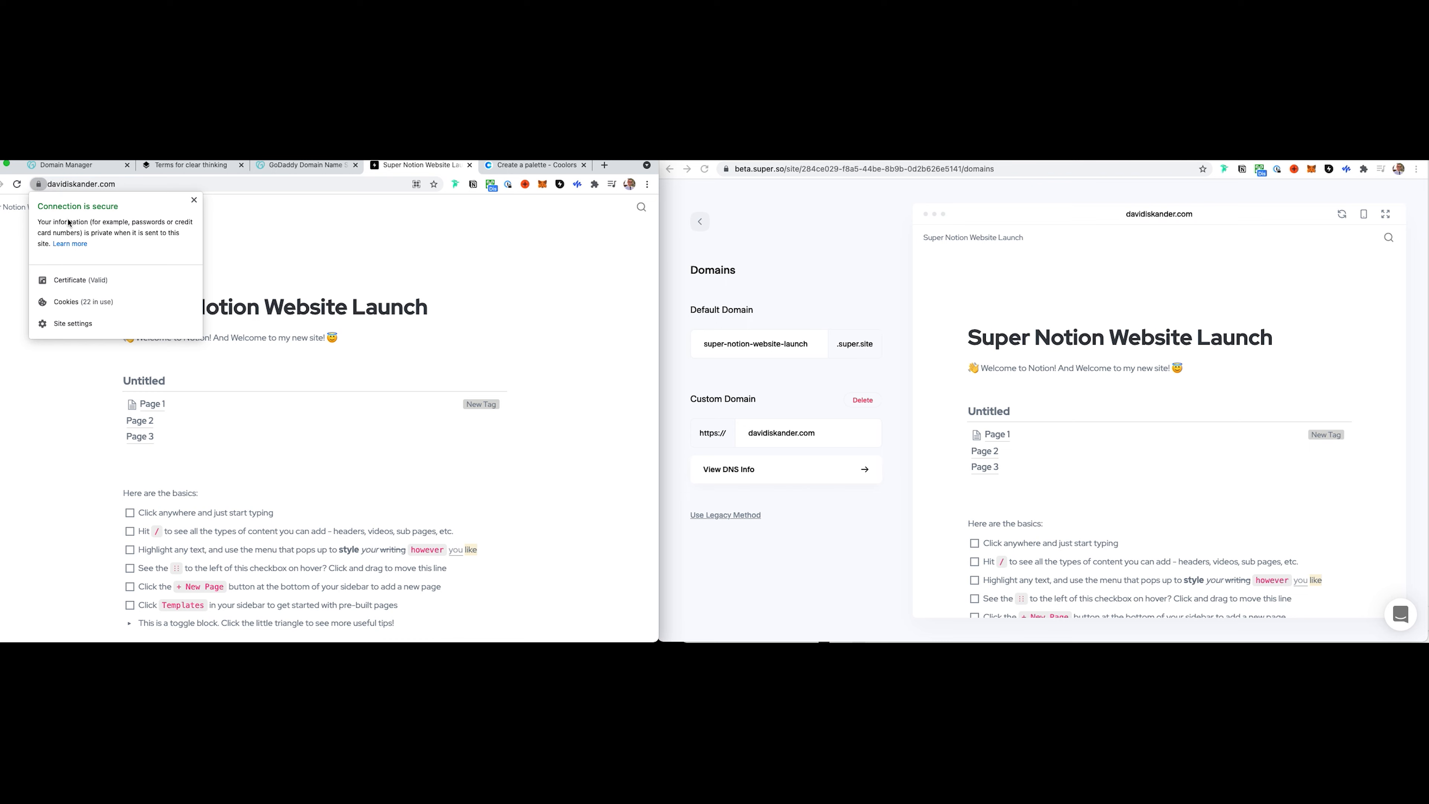
left_click(442, 301)
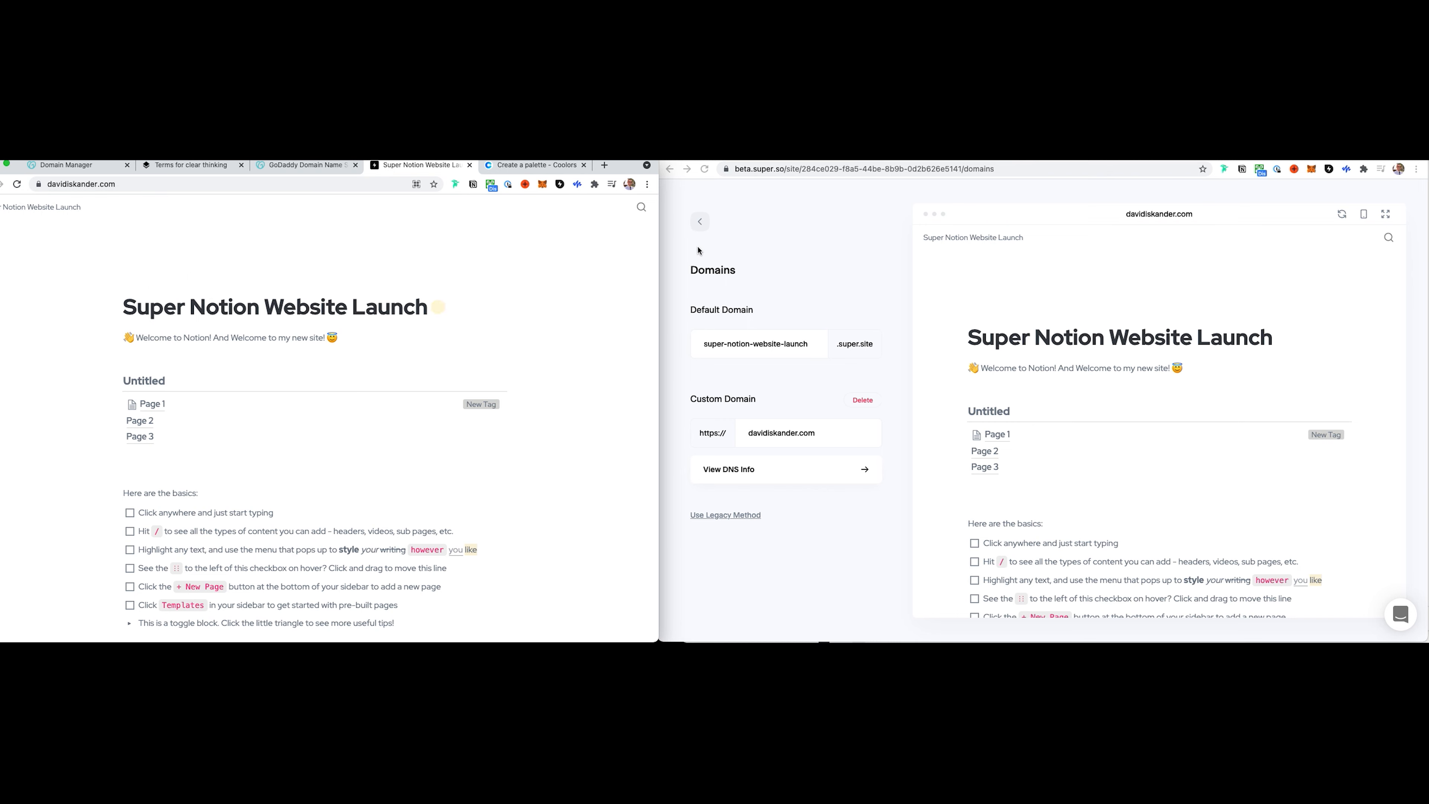
- Return to Super's My Sites overview, open the Super Notion Website Launch site's settings, and go back to the overview
left_click(732, 239)
left_click(705, 226)
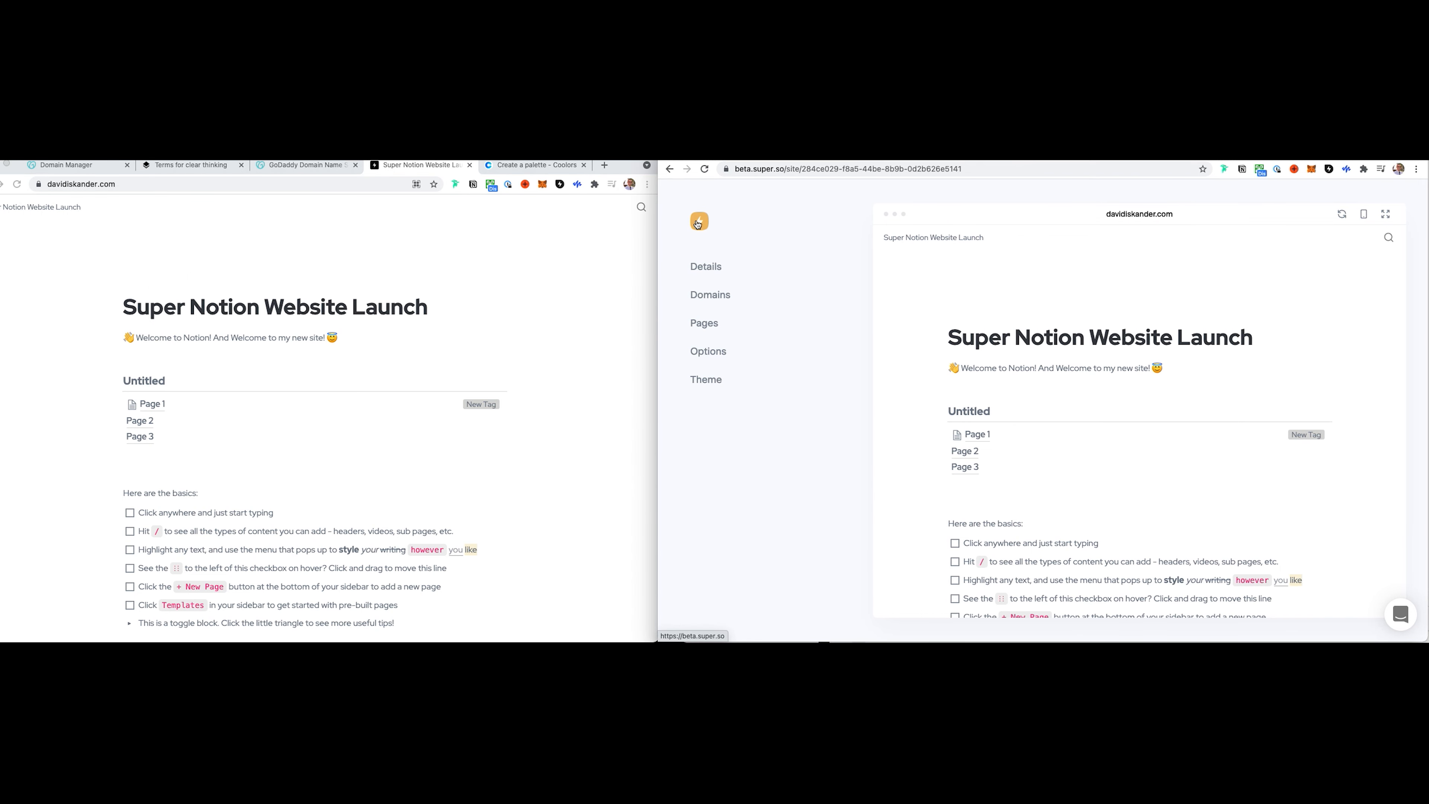
left_click(698, 222)
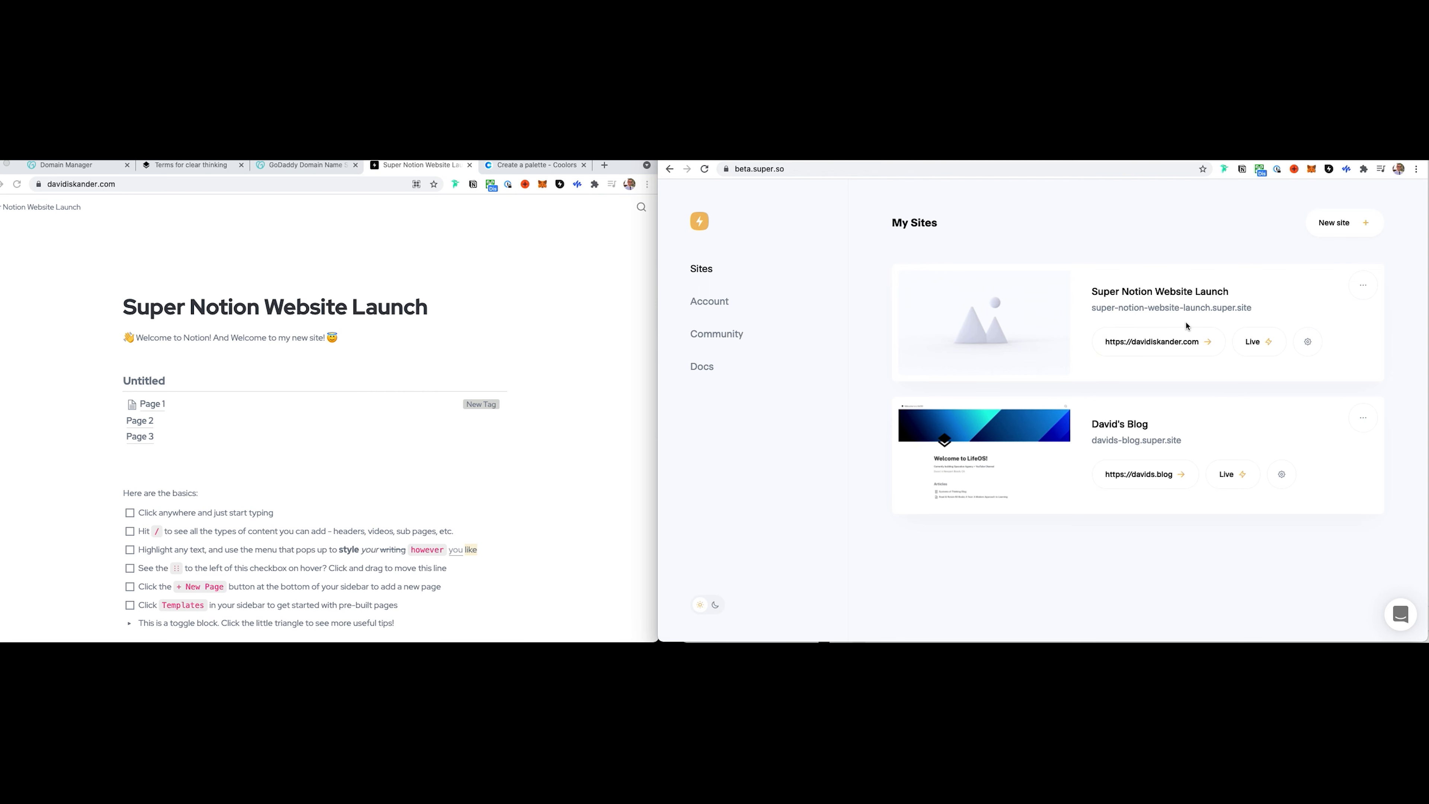
left_click(1308, 341)
left_click(697, 229)
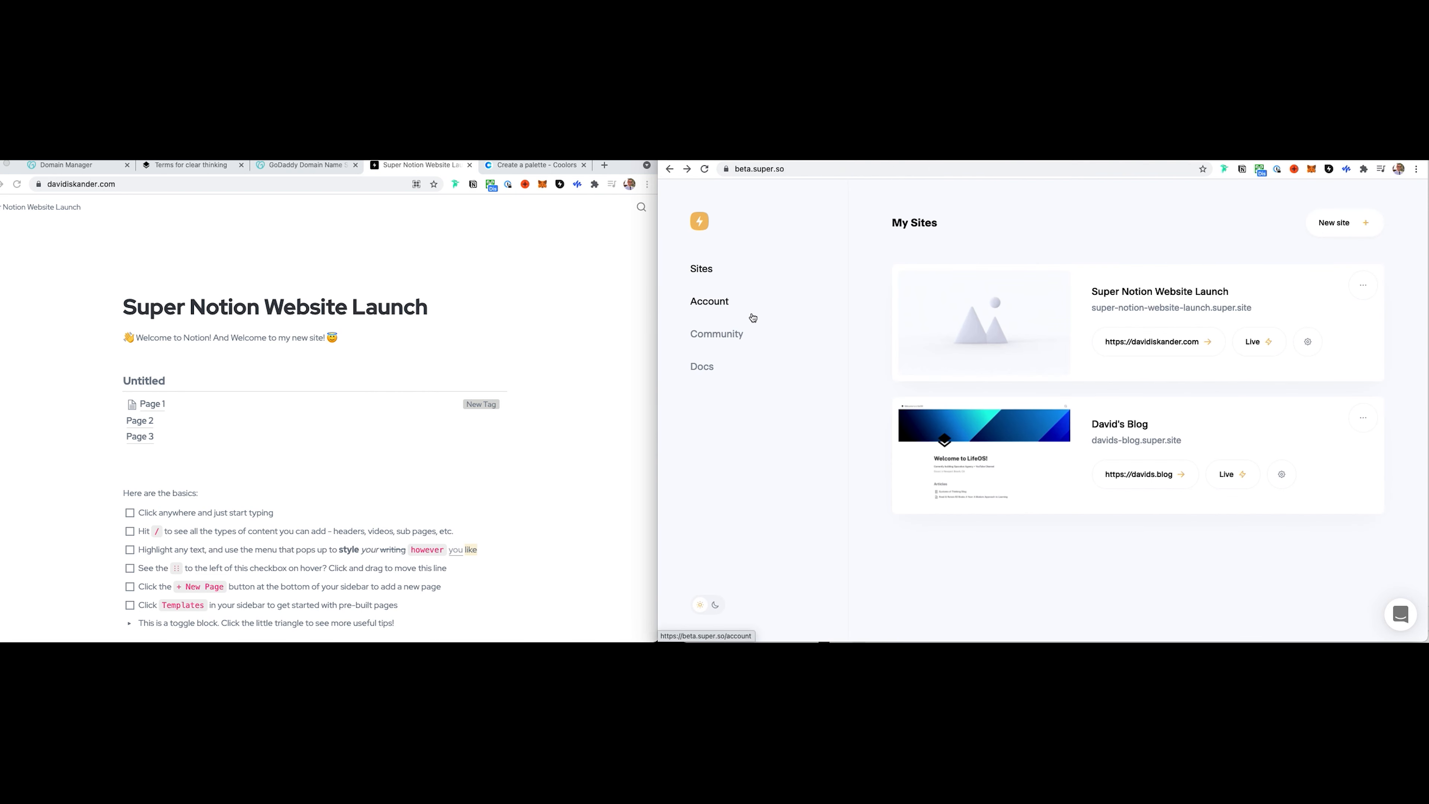
- Review the plan's monthly price and the invoices in the Super account, and return to the sites overview
left_click(709, 301)
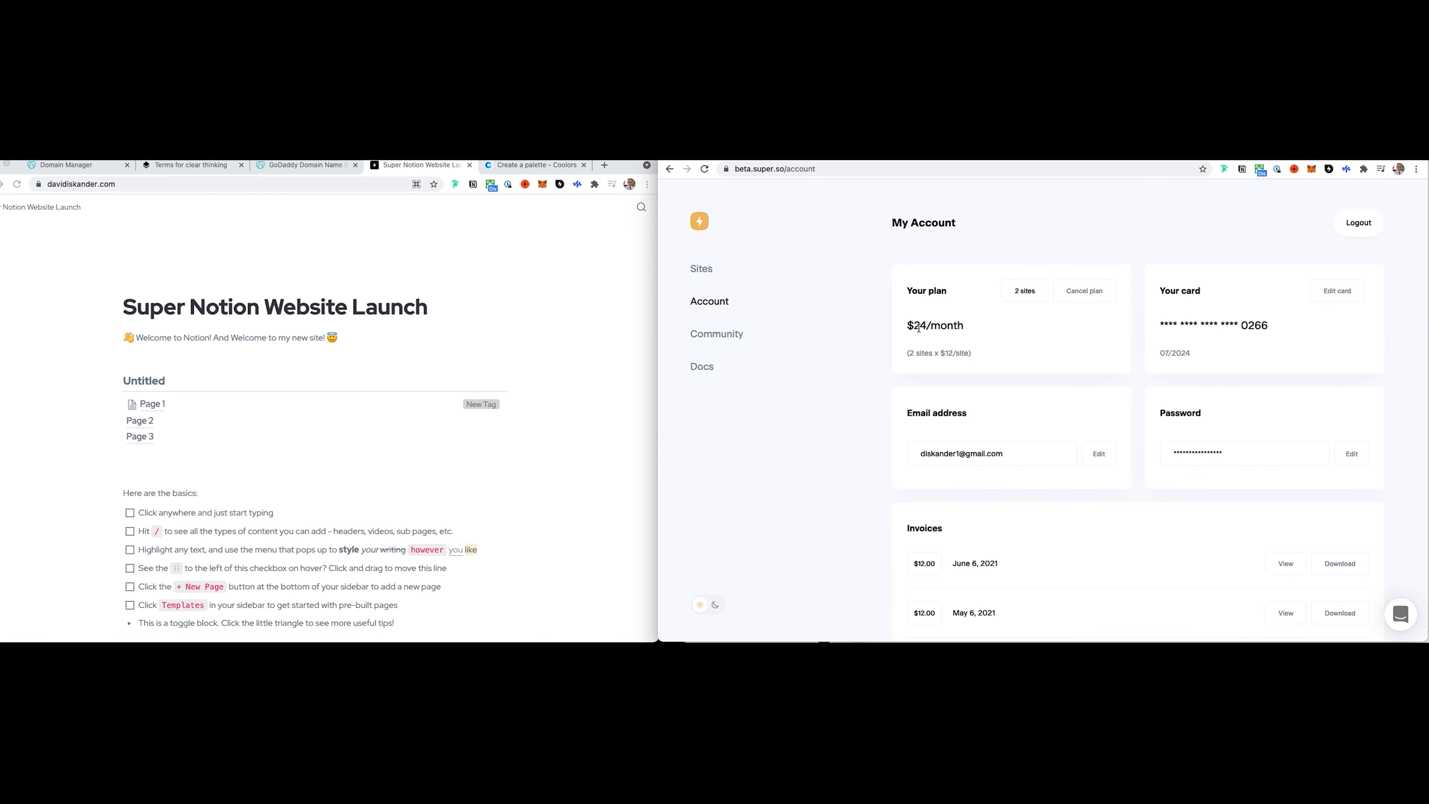
scroll(936, 406, "down", 2)
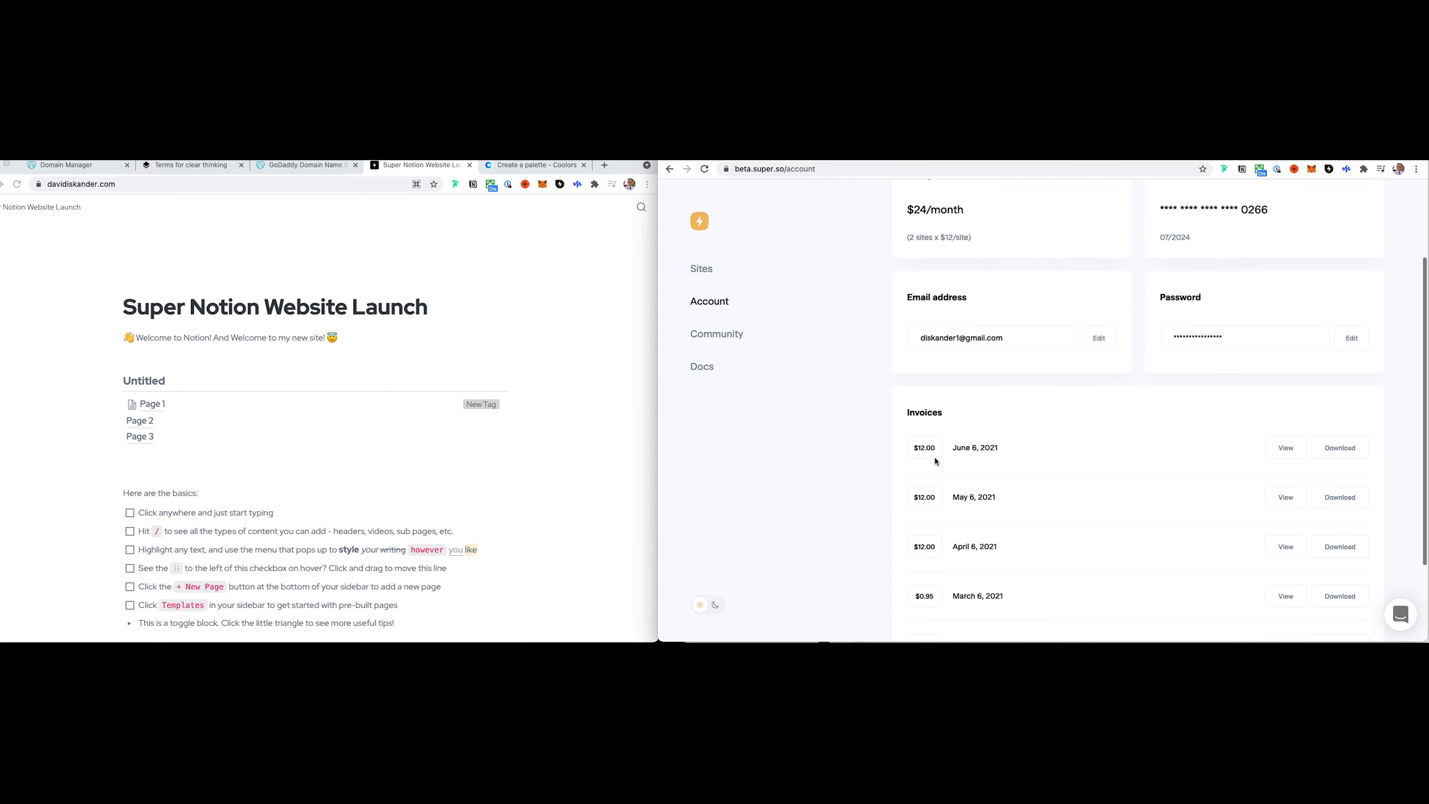
left_click_drag(950, 452, 993, 452)
scroll(989, 449, "up", 2)
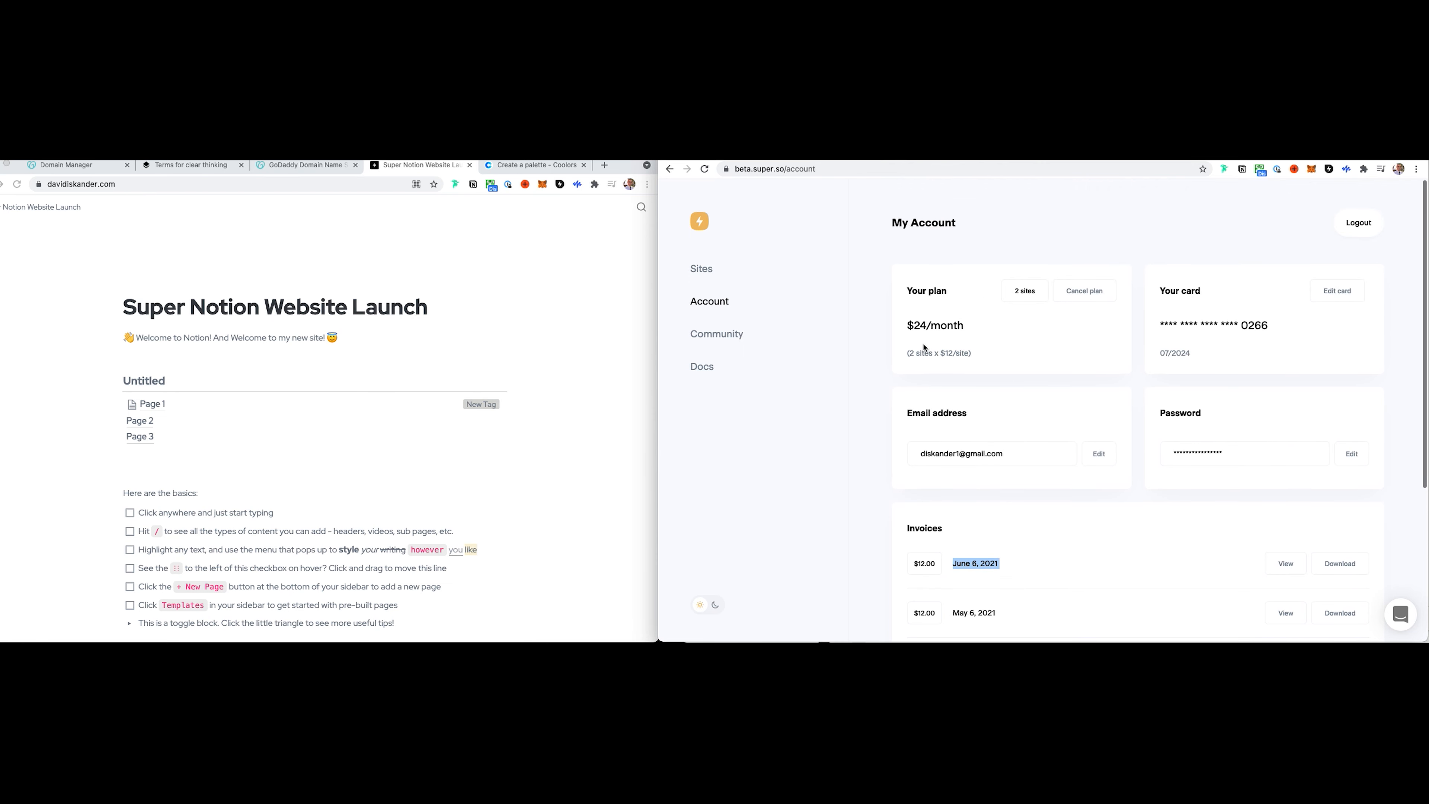
left_click_drag(916, 324, 989, 325)
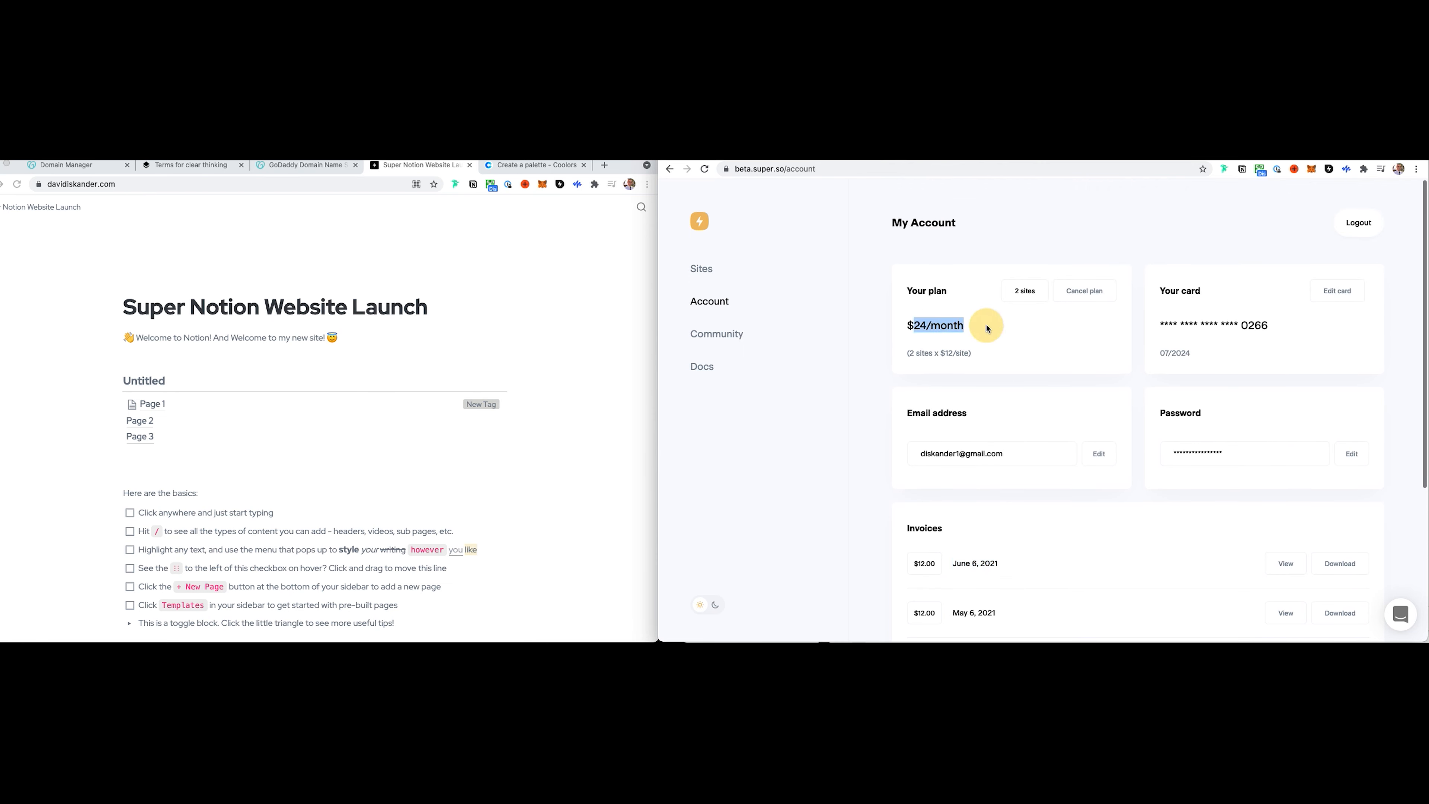
left_click(701, 268)
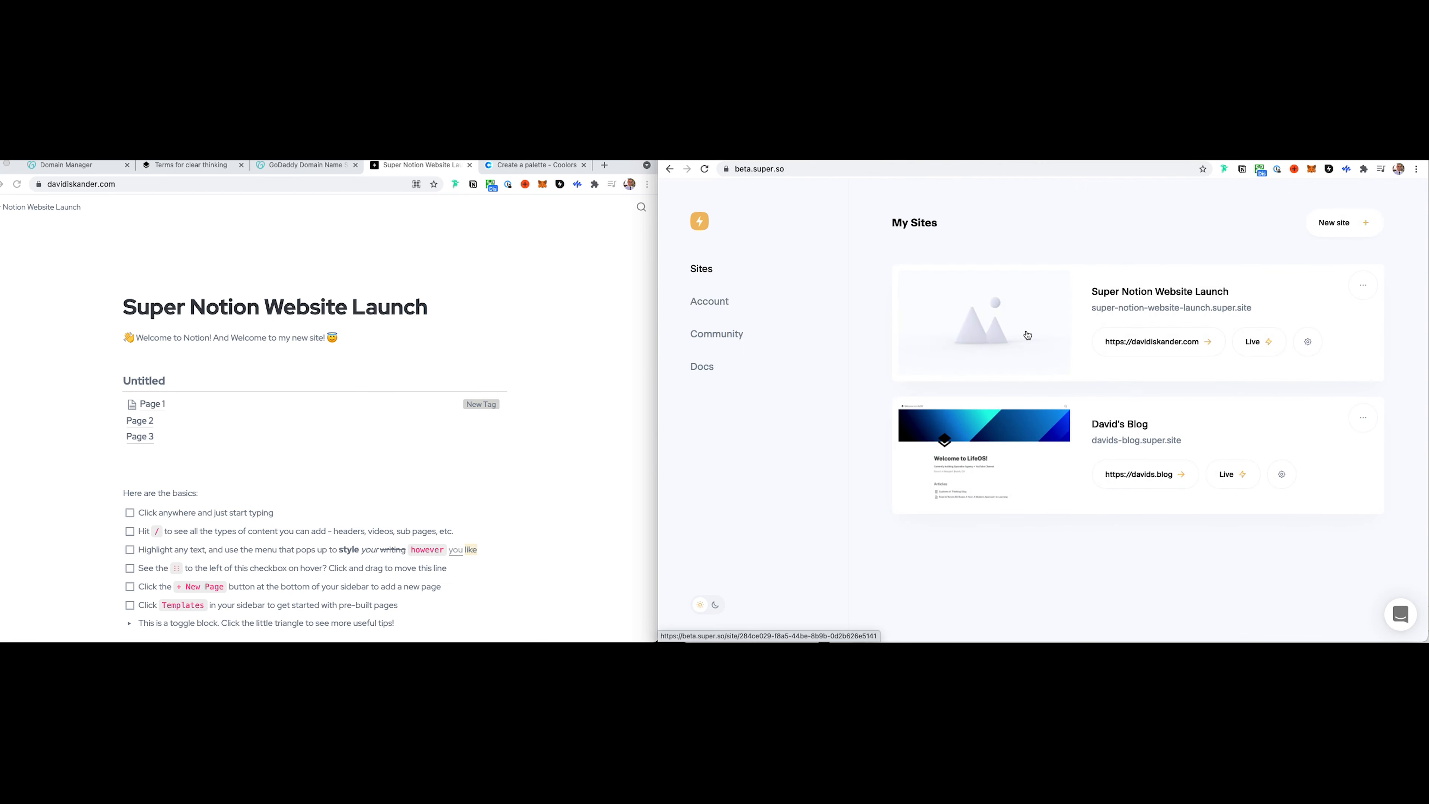